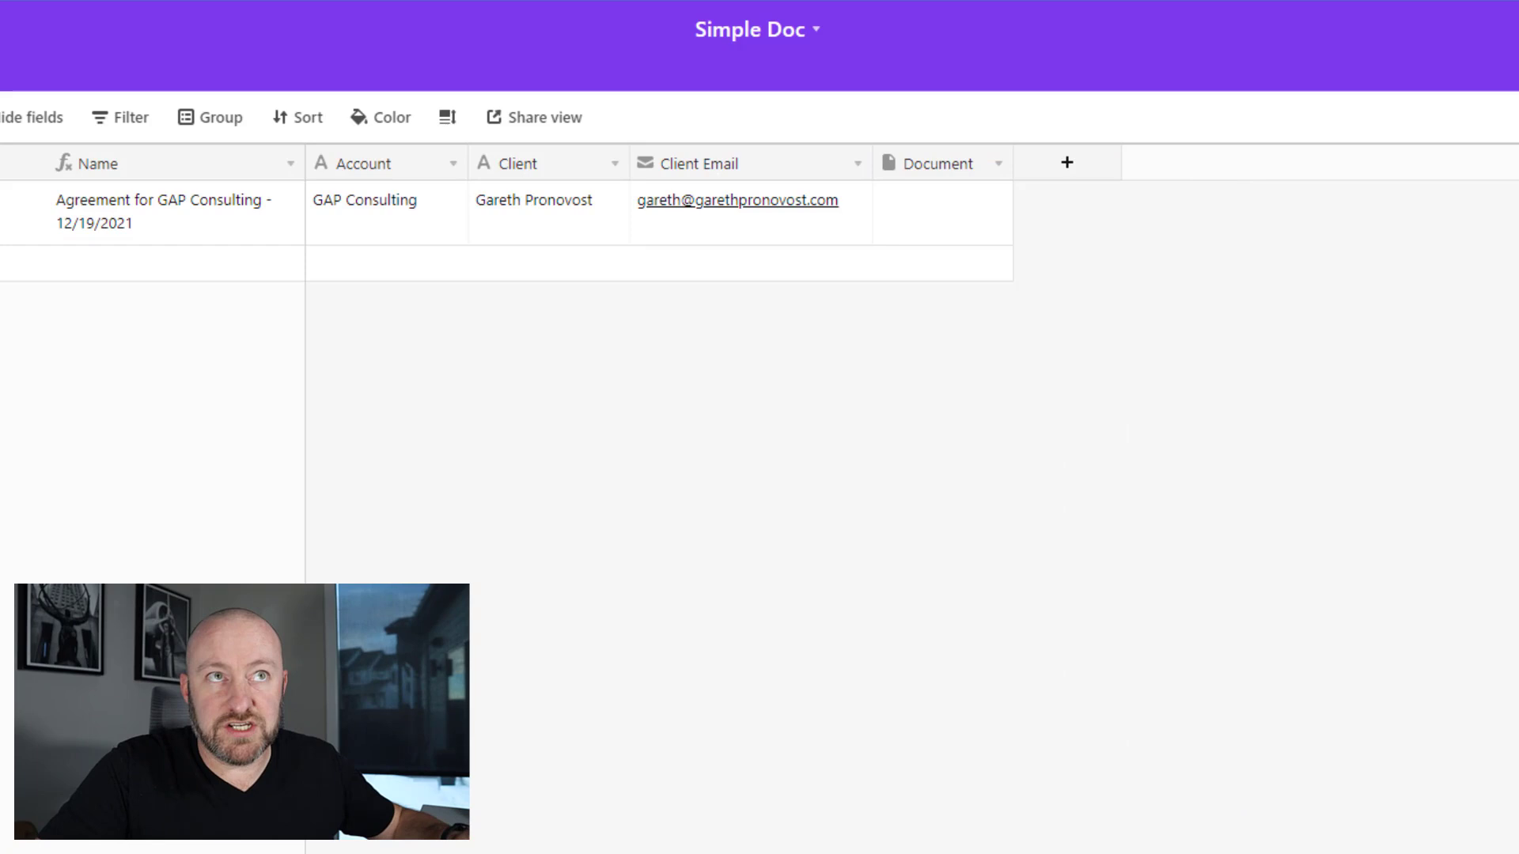
- Search the Airtable apps marketplace for 'page' apps
click(1503, 73)
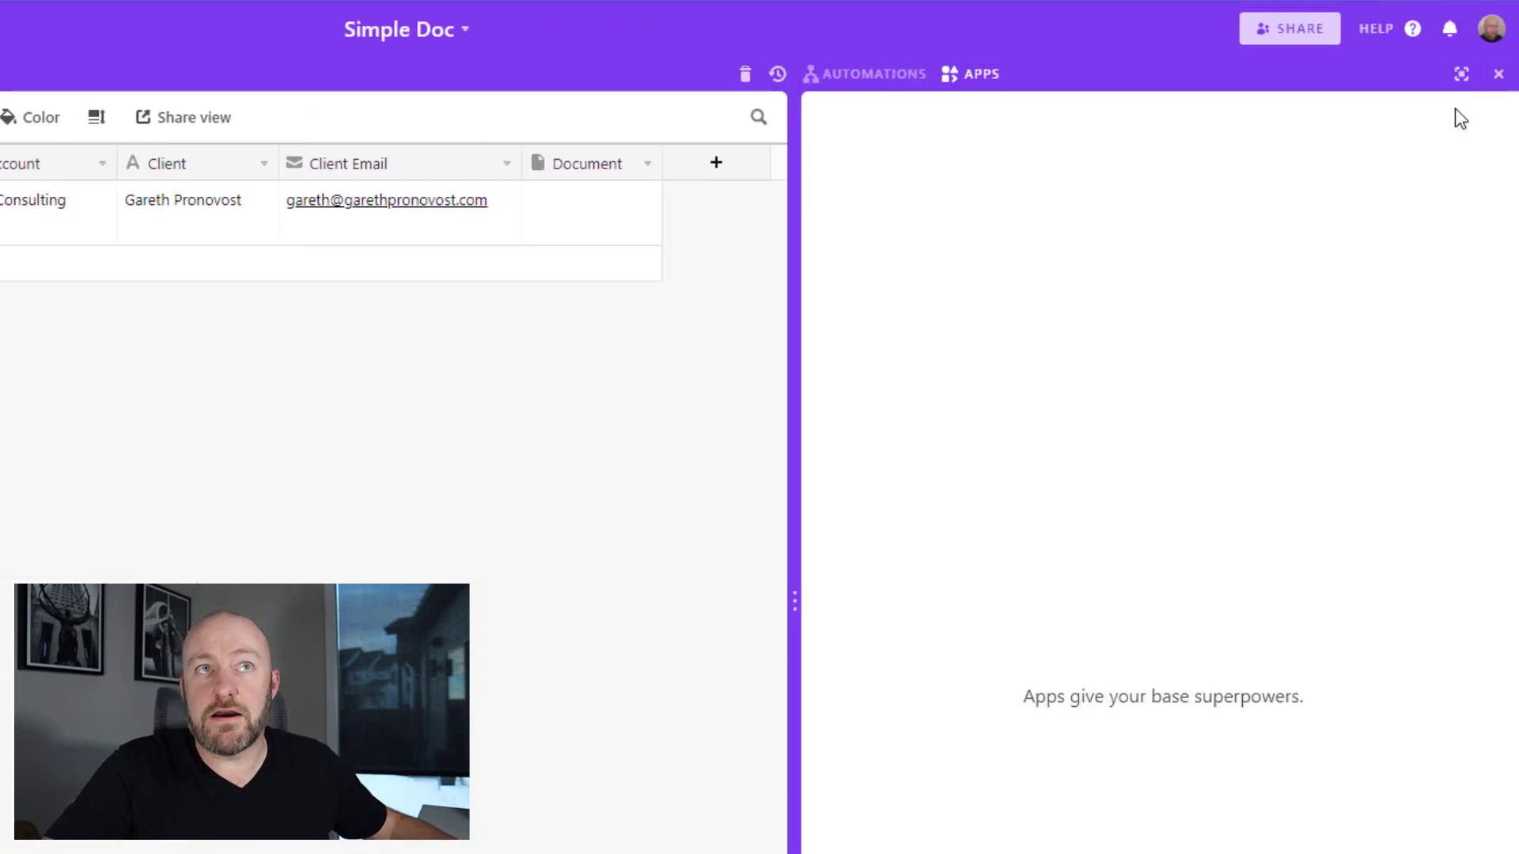
click(1156, 810)
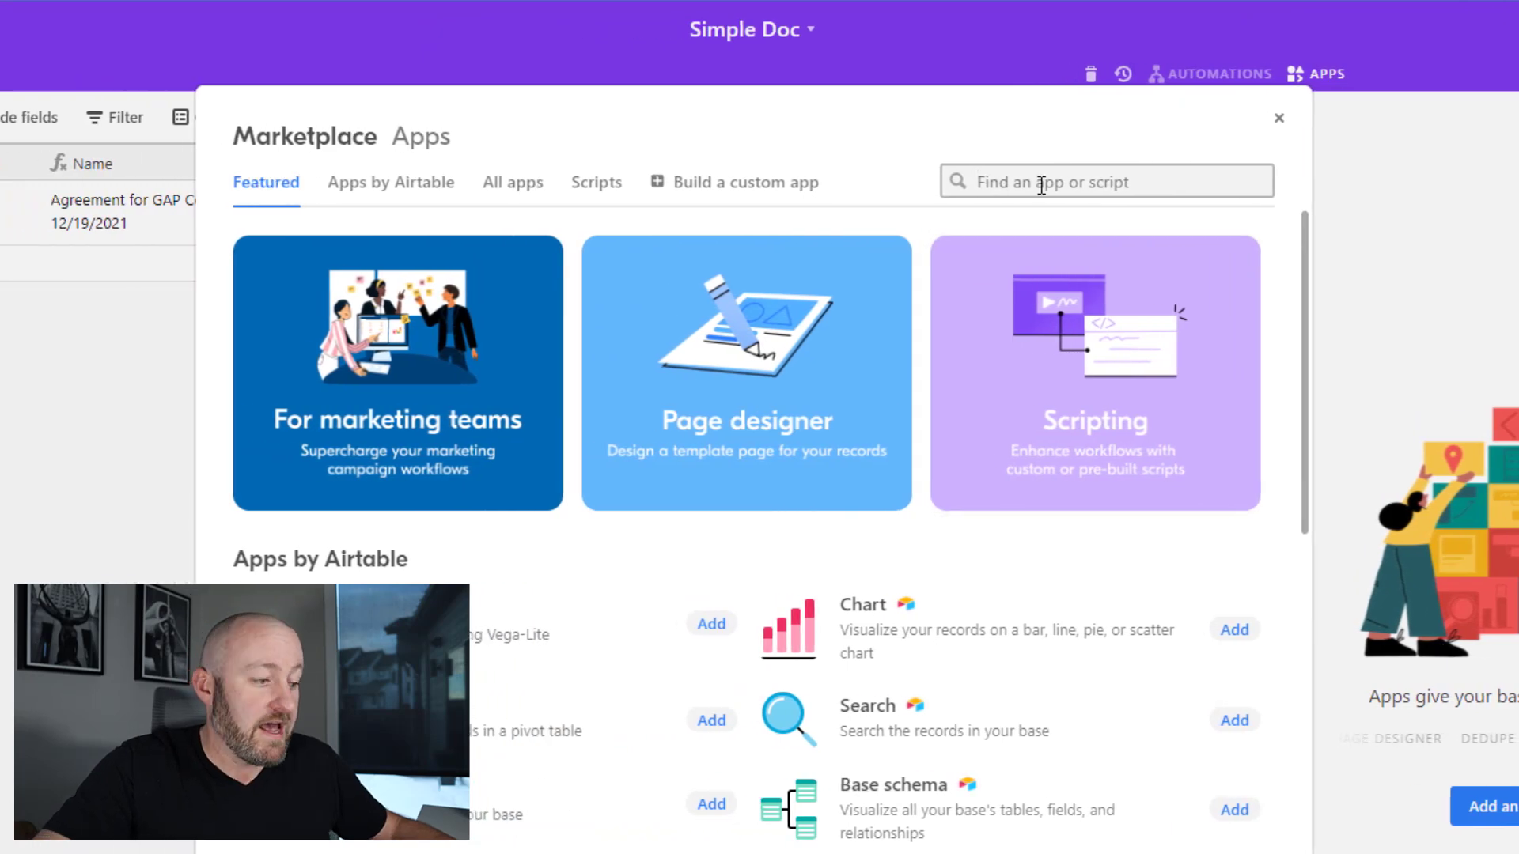
text(page)
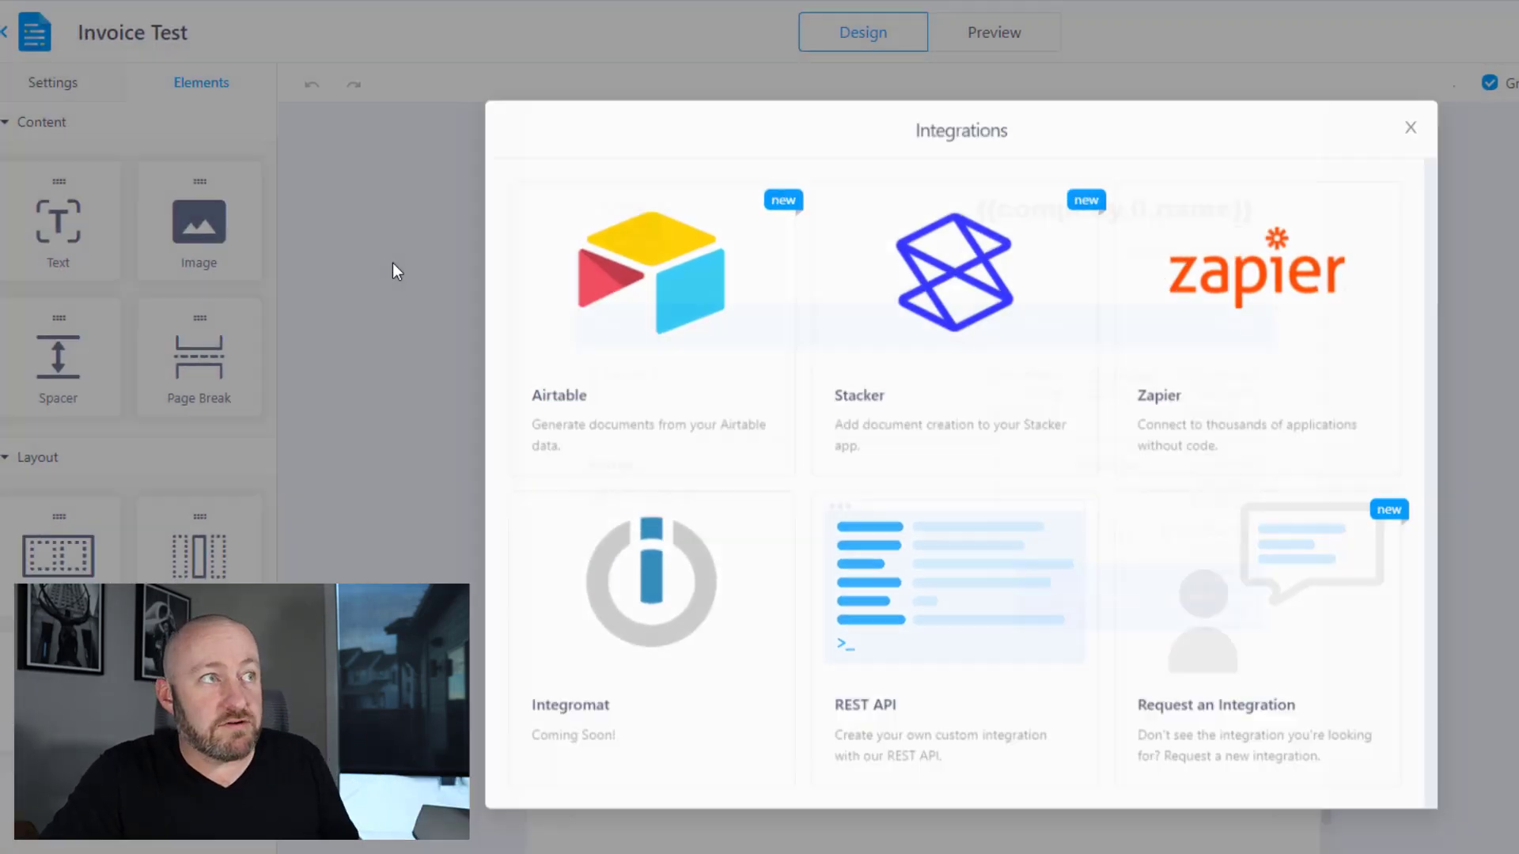
- Close the Invoice Test template's Integrations dialog in Documint
click(393, 268)
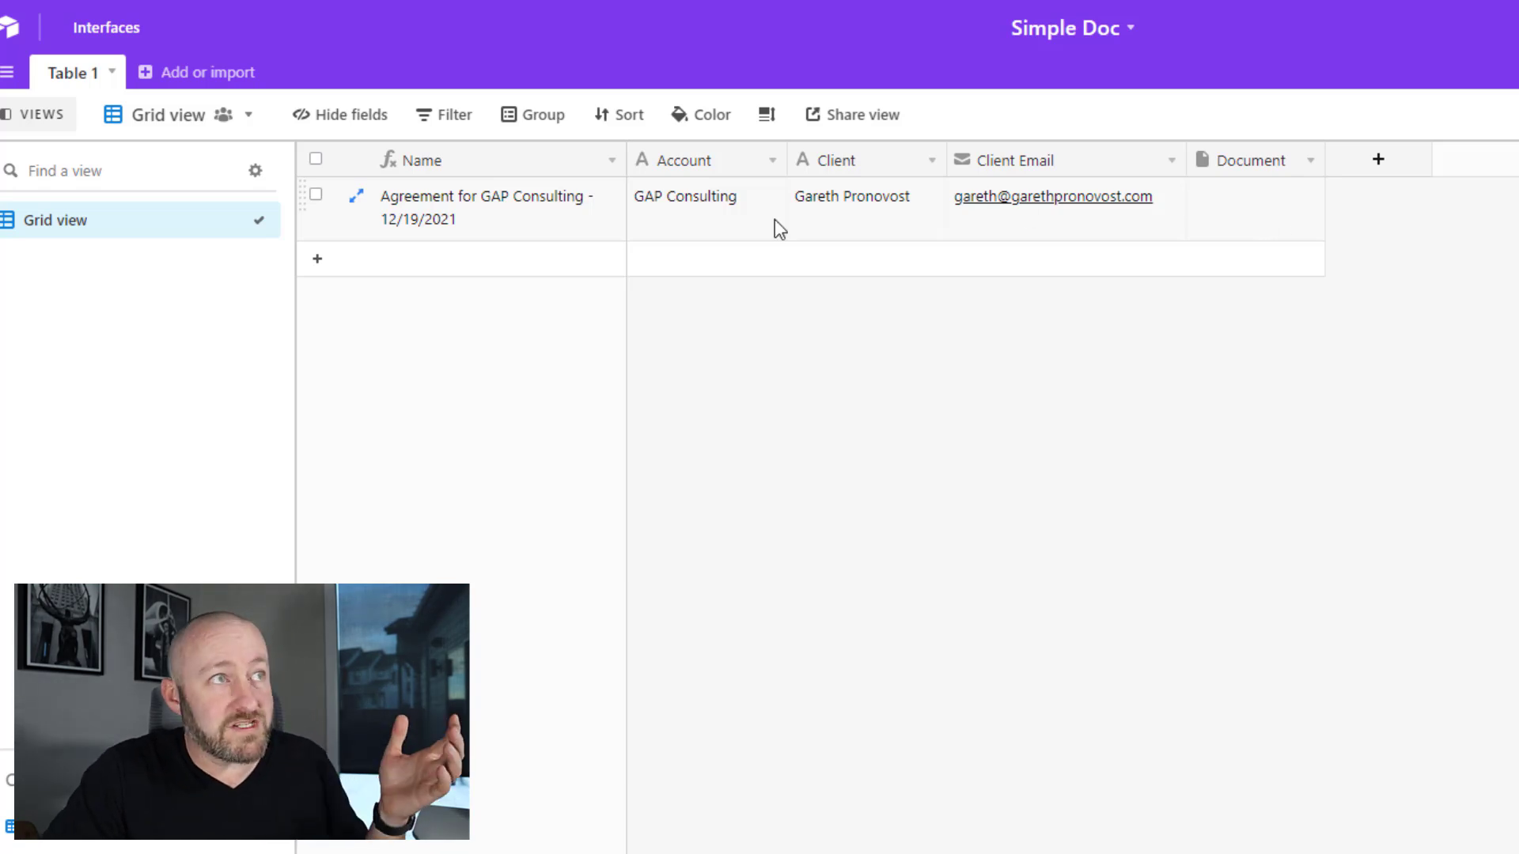
- Select the record's Account, Client and Client Email cells in Airtable
drag(775, 227, 1074, 238)
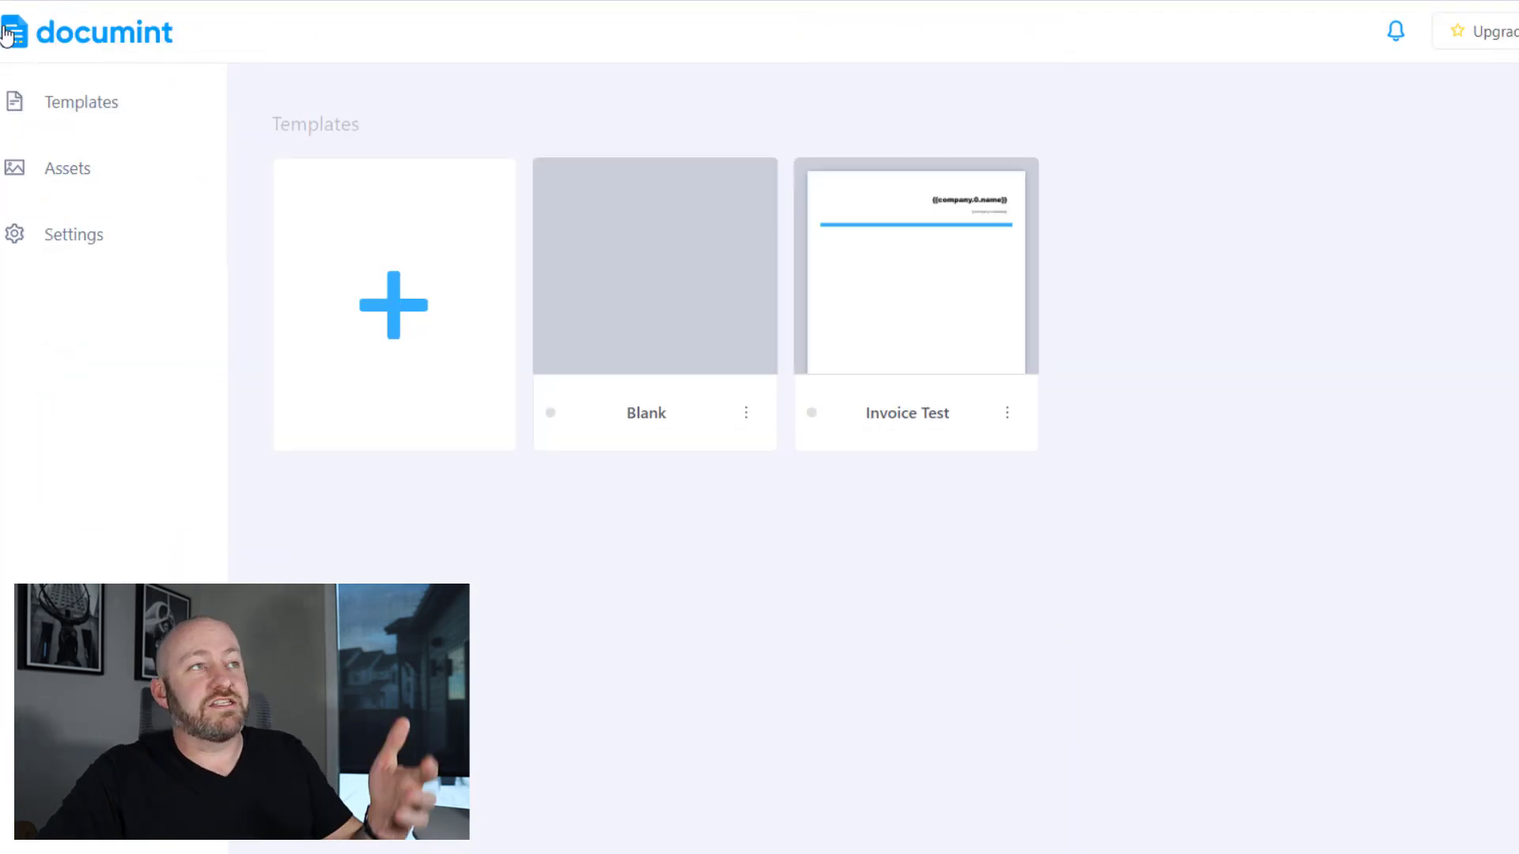
- Create a new Documint template from the Blank design
click(403, 313)
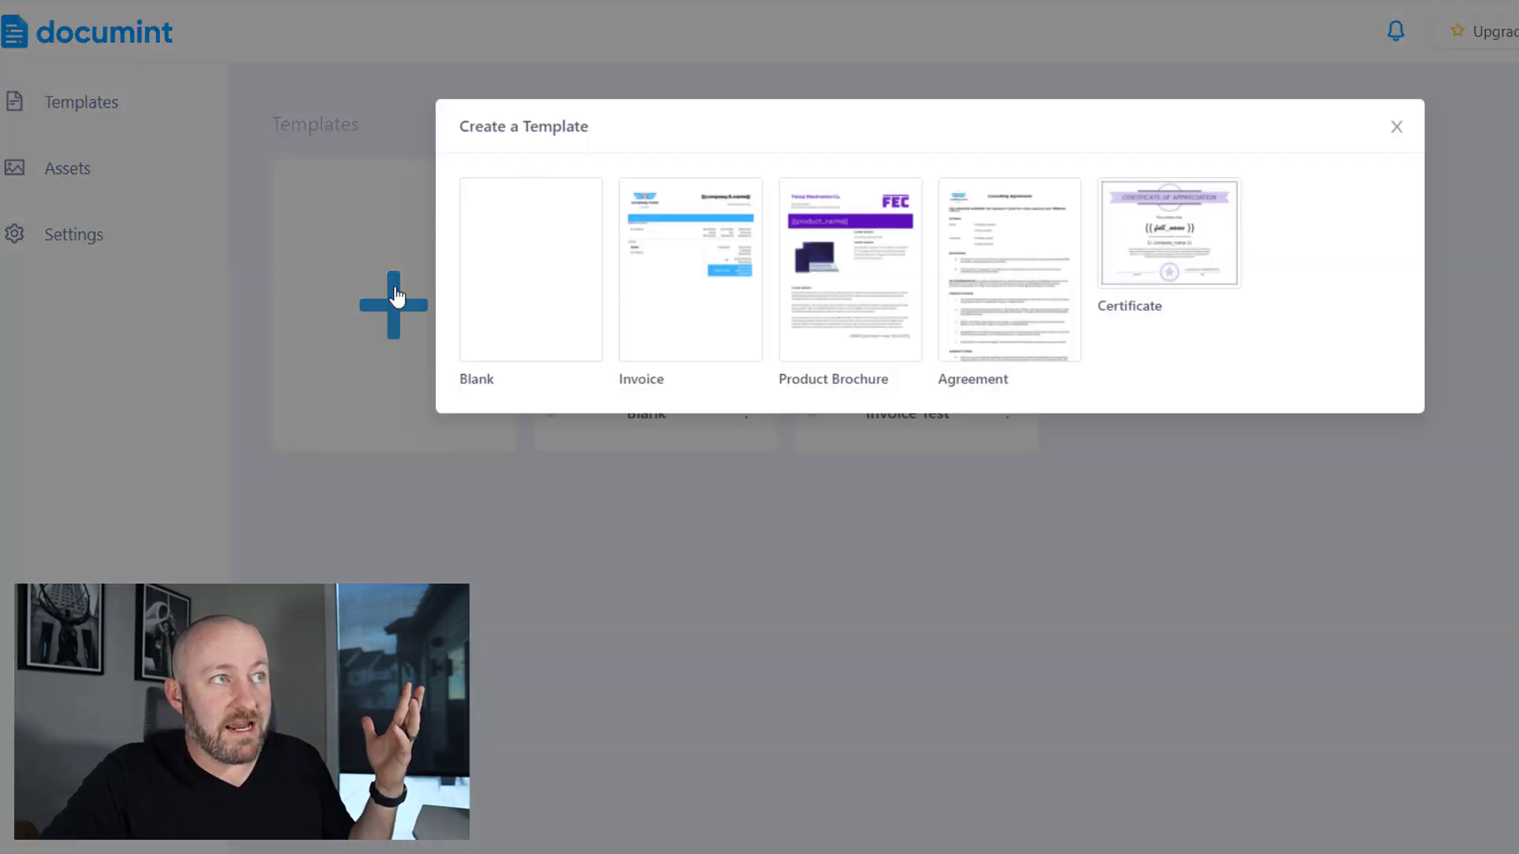
click(529, 273)
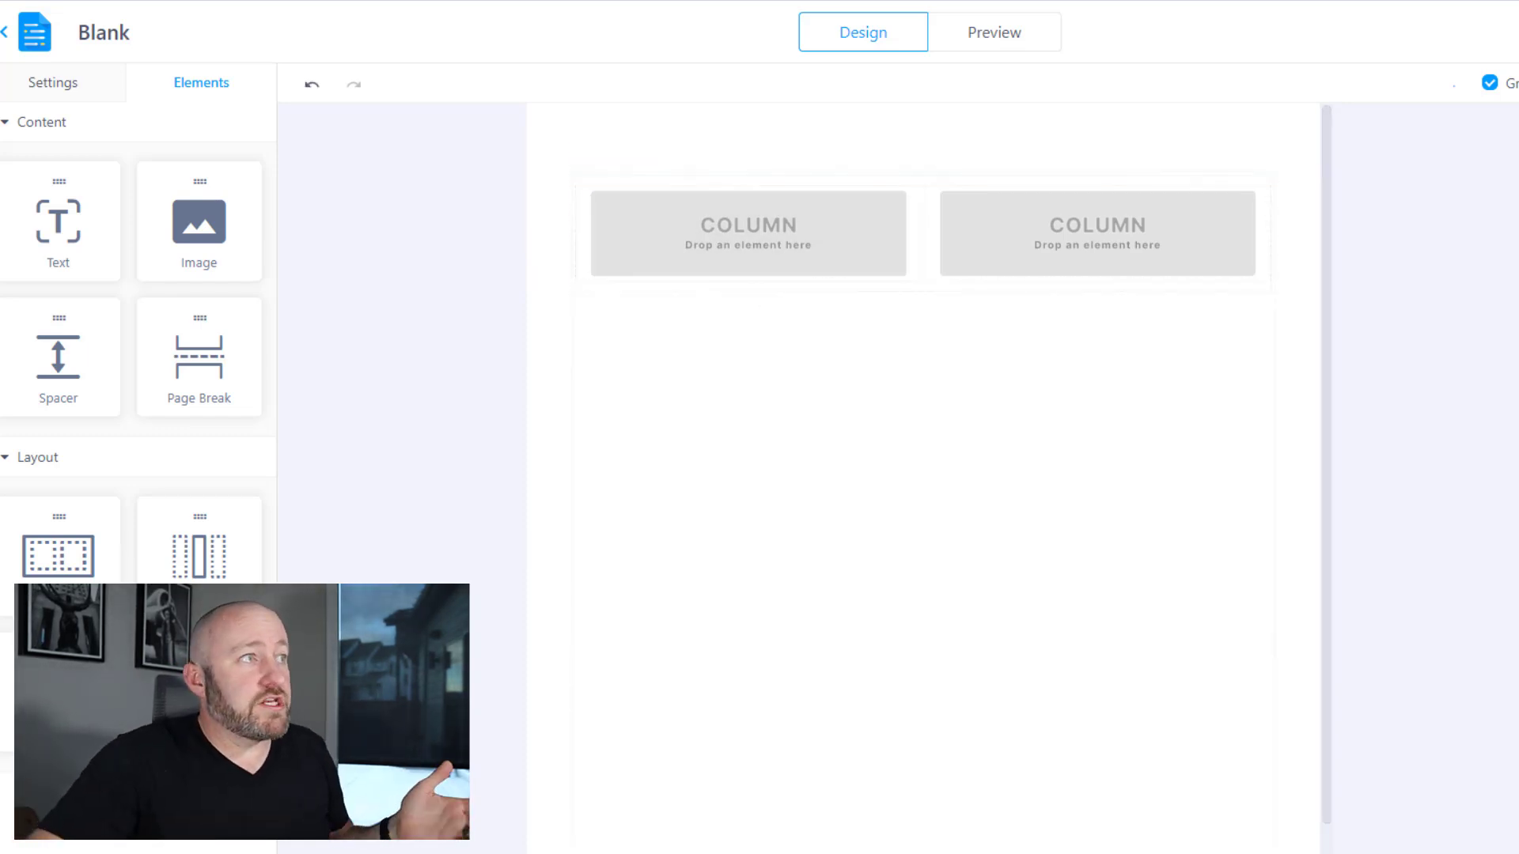
- Place a text element in the first column reading 'This account is for:'
drag(58, 251, 747, 247)
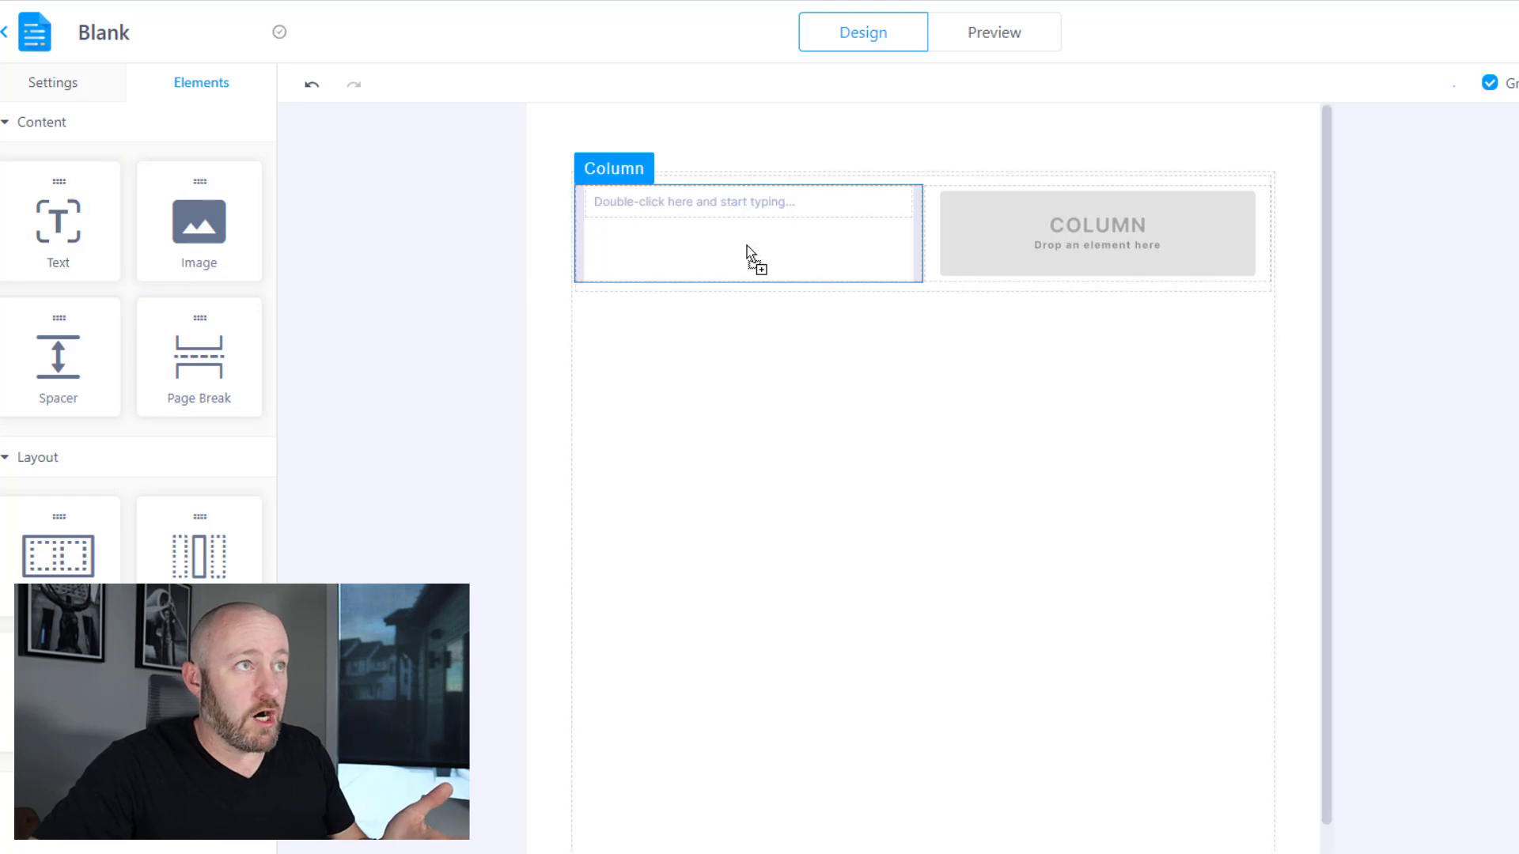
click(713, 207)
double_click(713, 207)
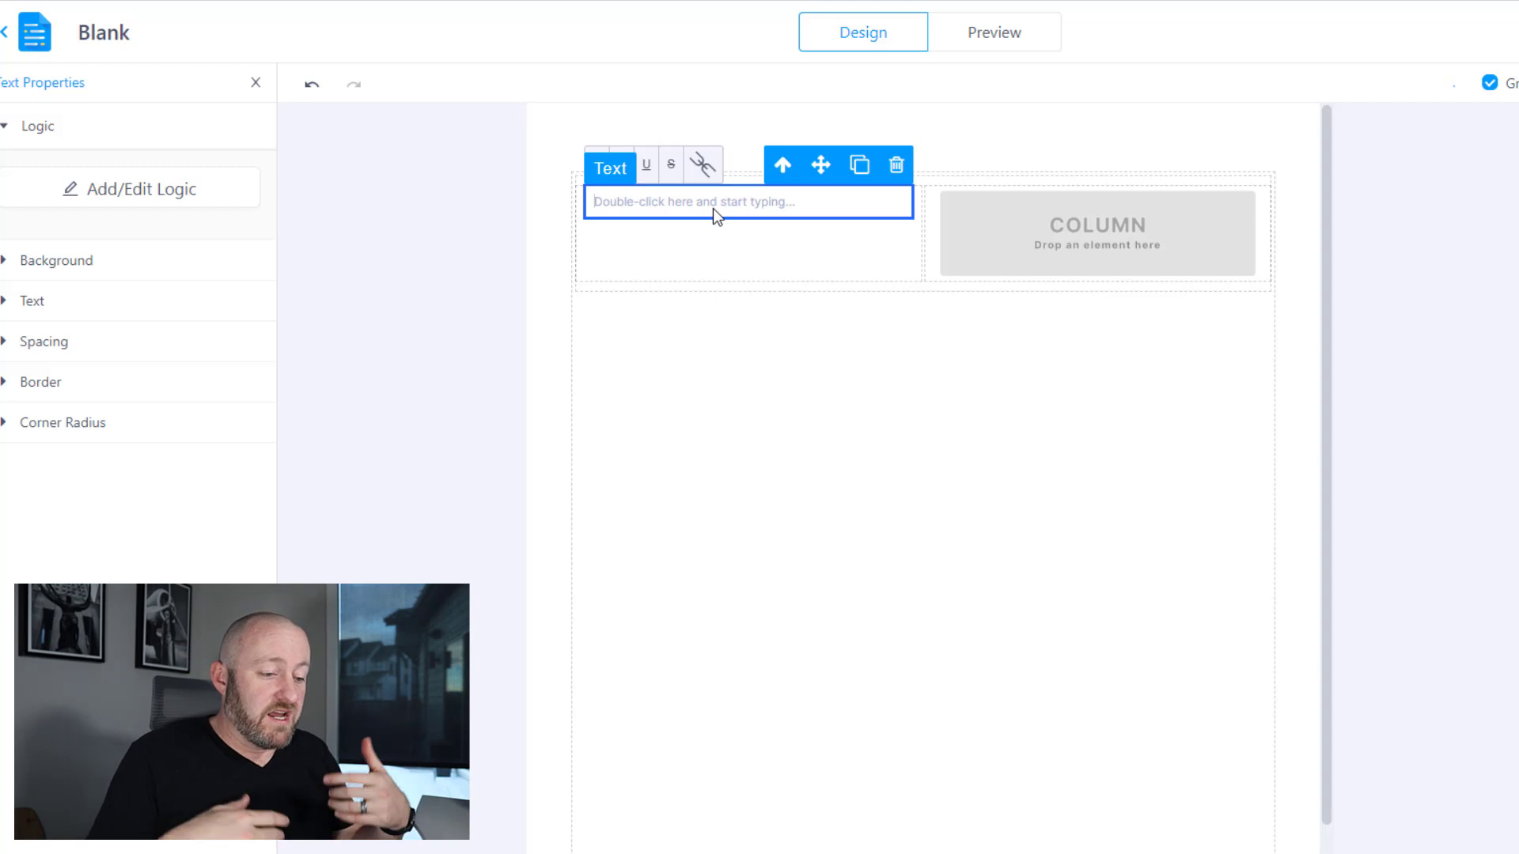
text(This account is for:)
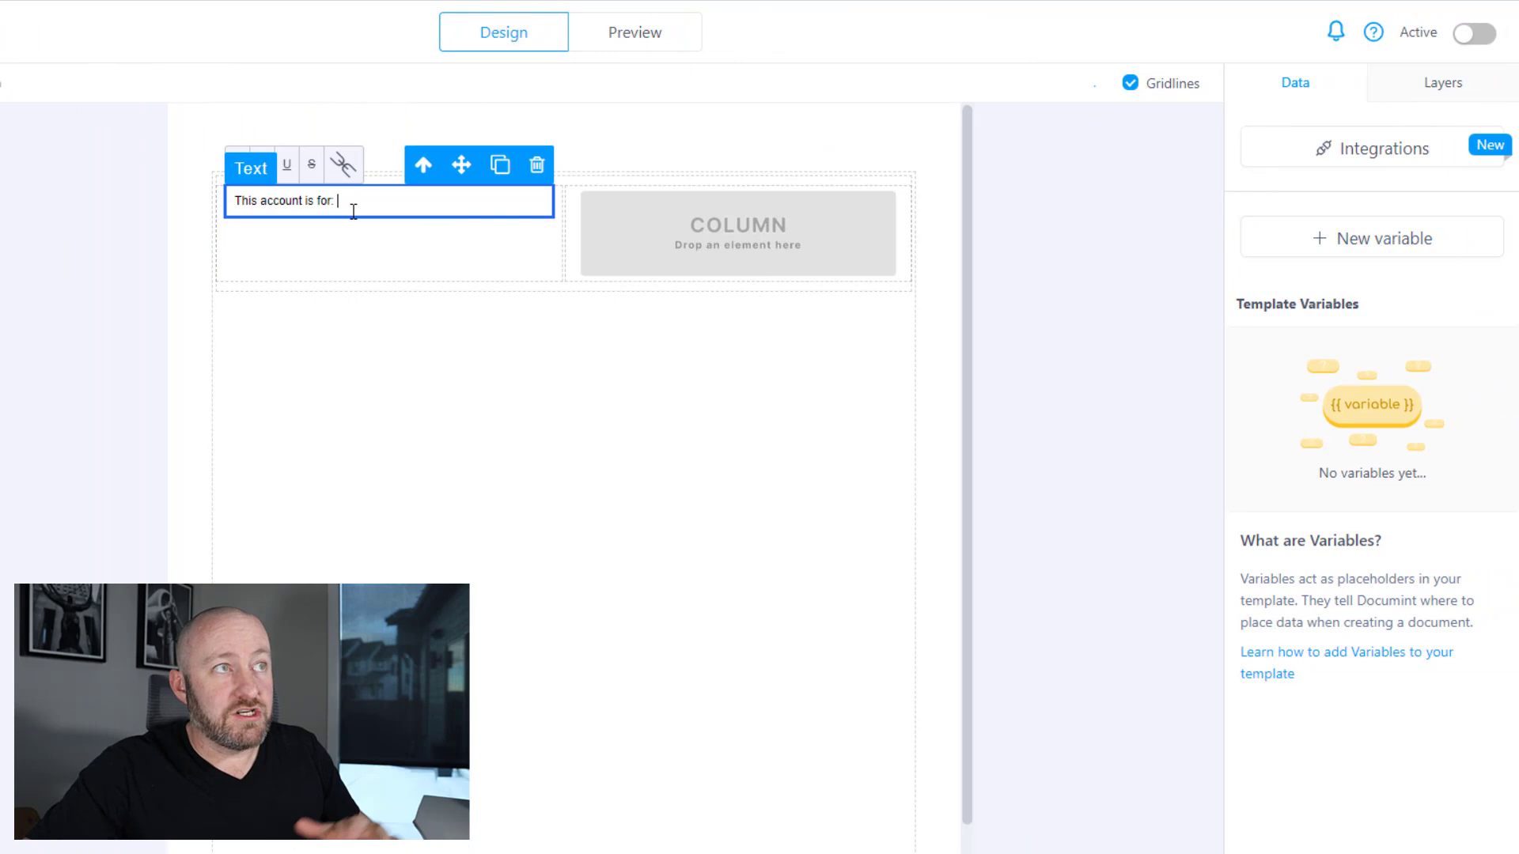
click(354, 212)
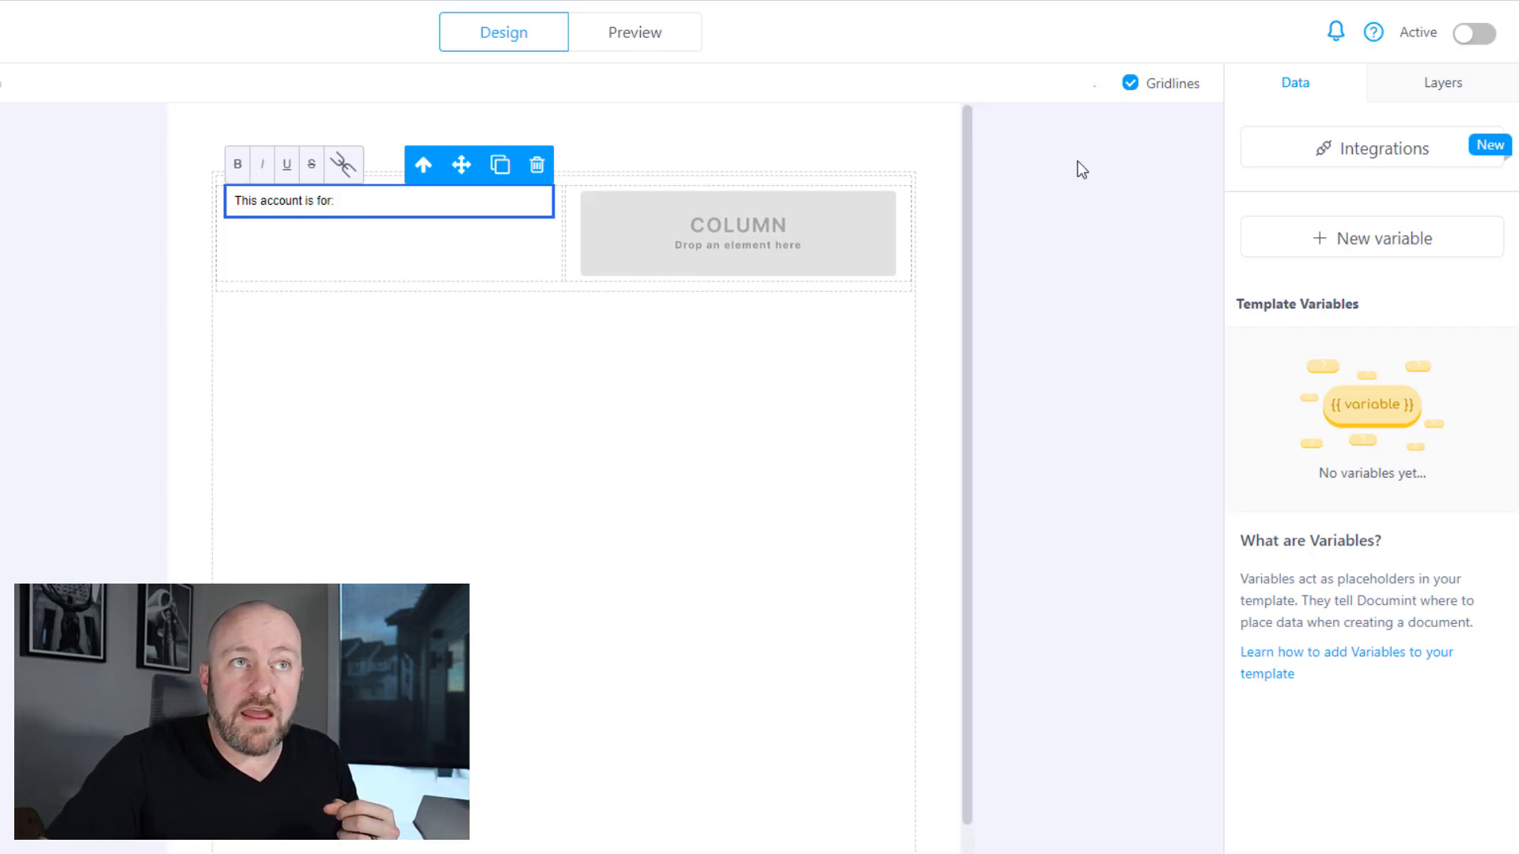
- Create an Airtable variable linked to the Account field
click(1406, 250)
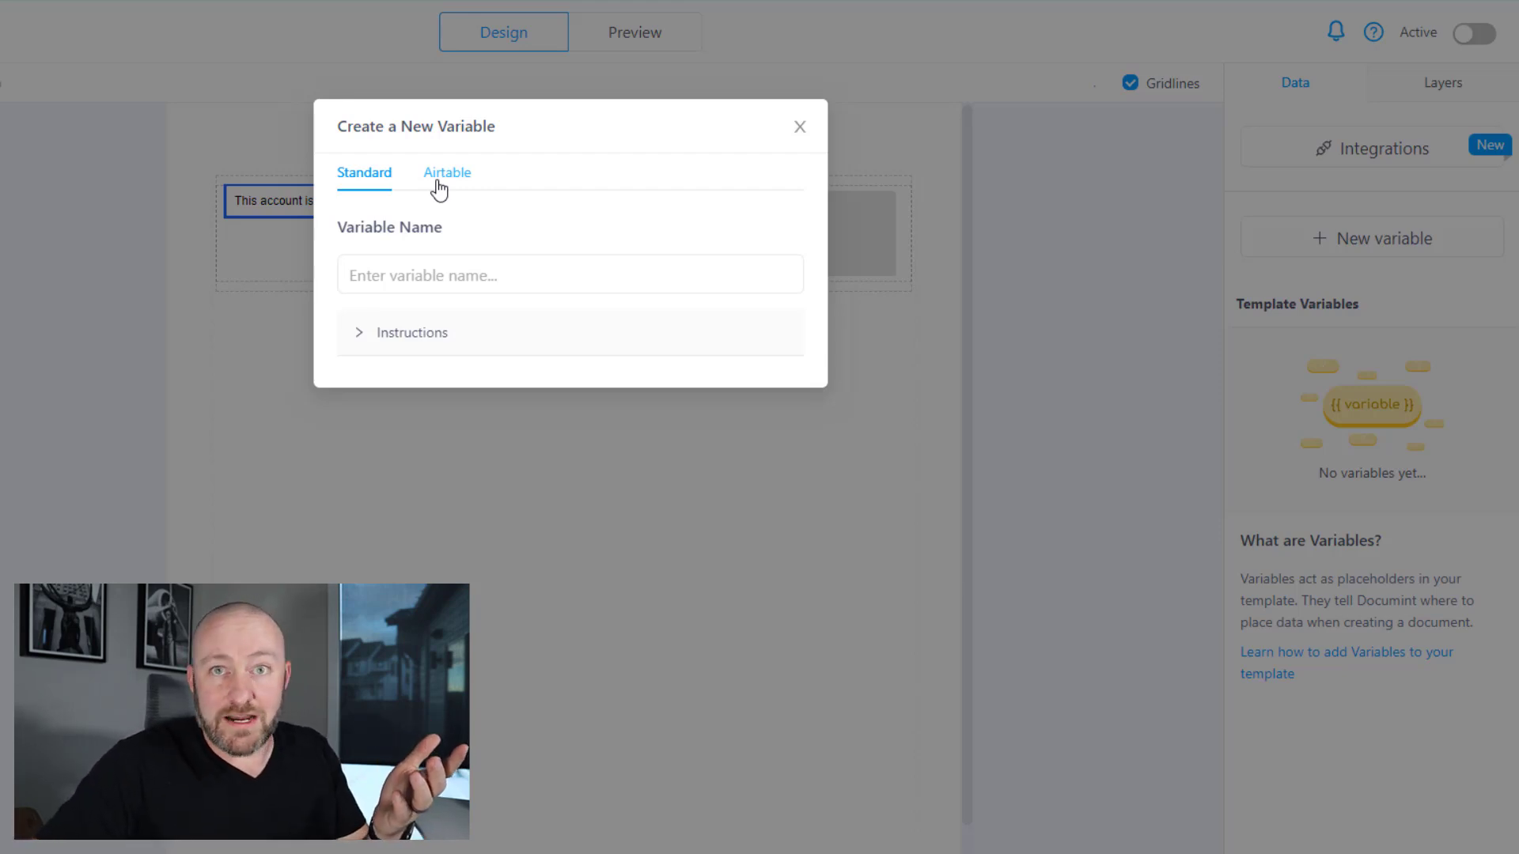
click(439, 190)
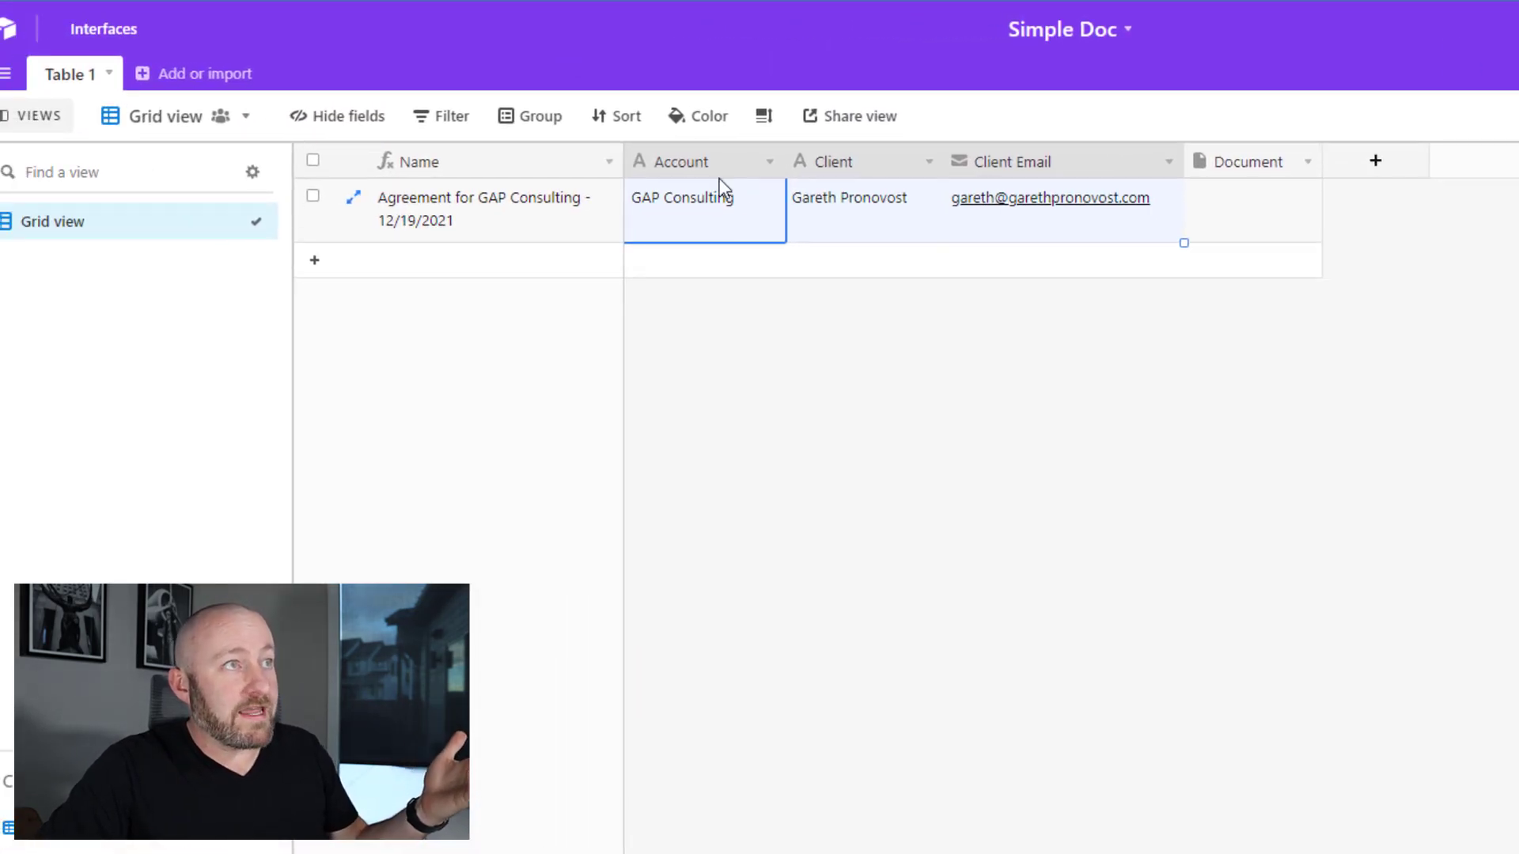
double_click(703, 166)
key(ctrl+c)
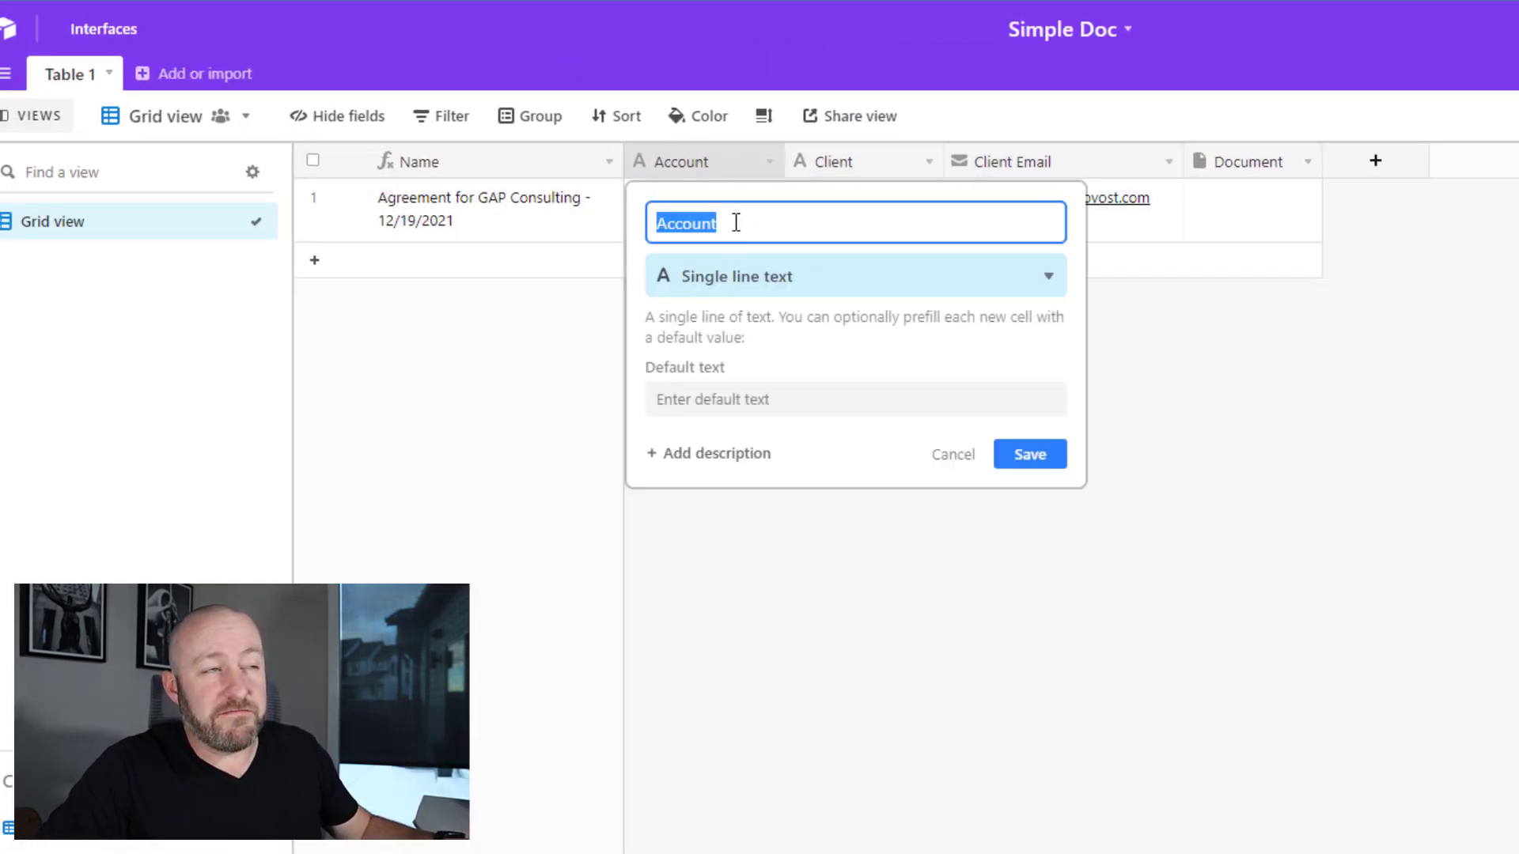
click(781, 138)
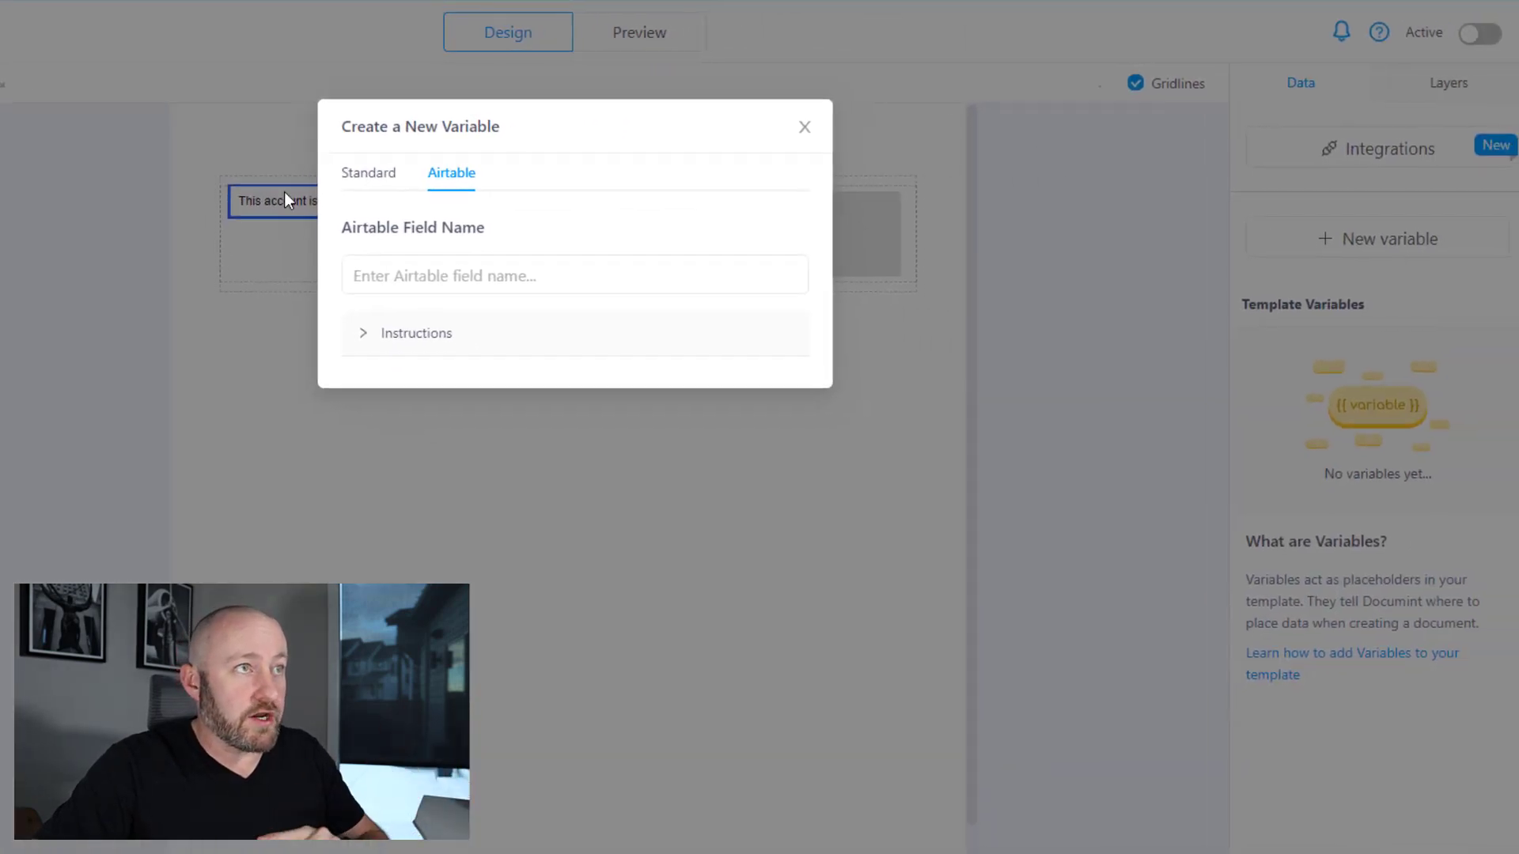
click(392, 273)
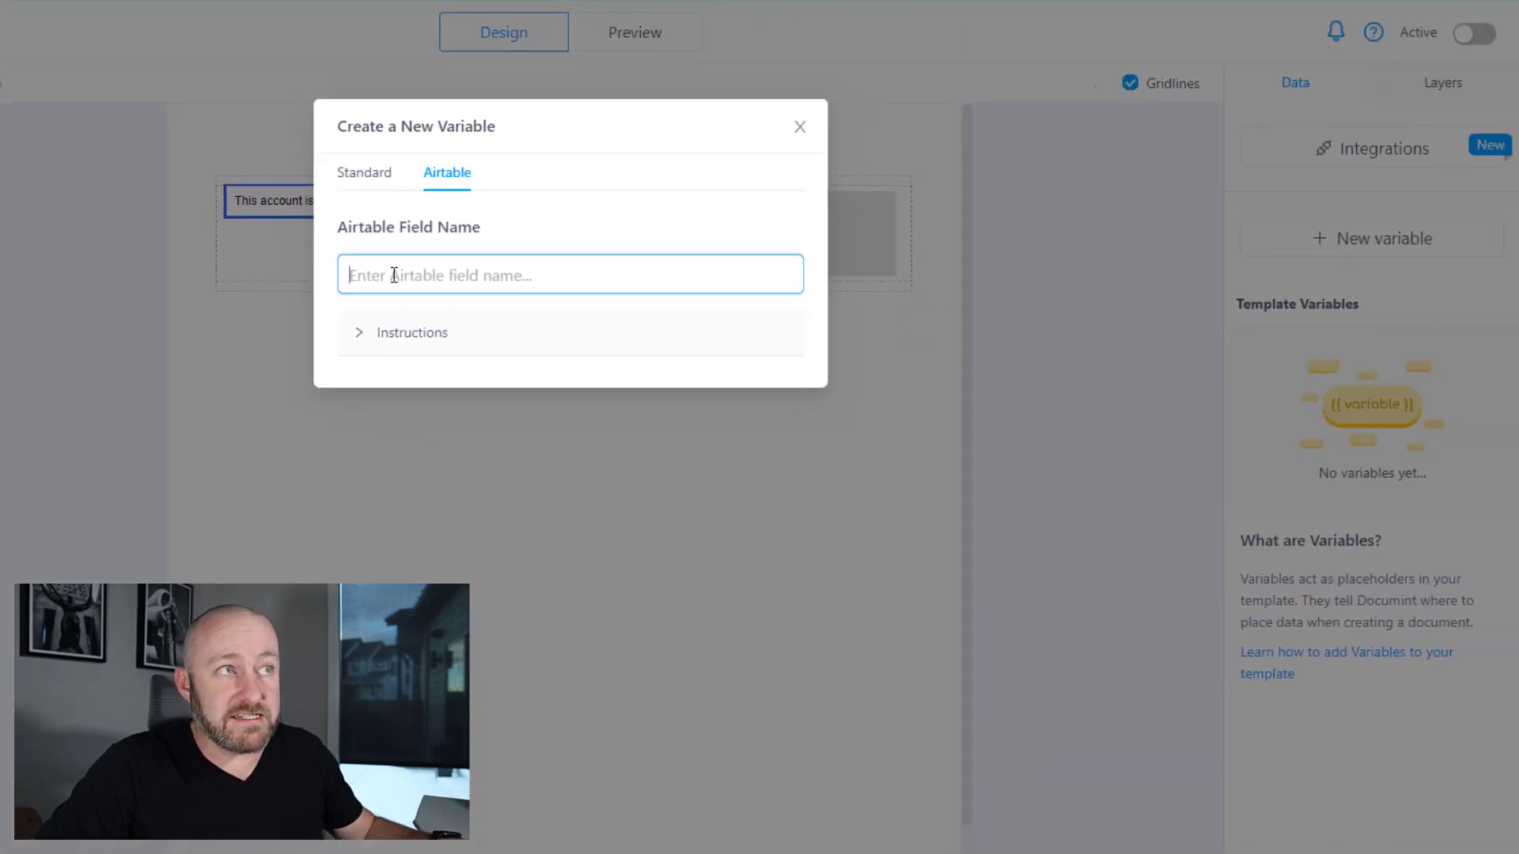
key(ctrl+v)
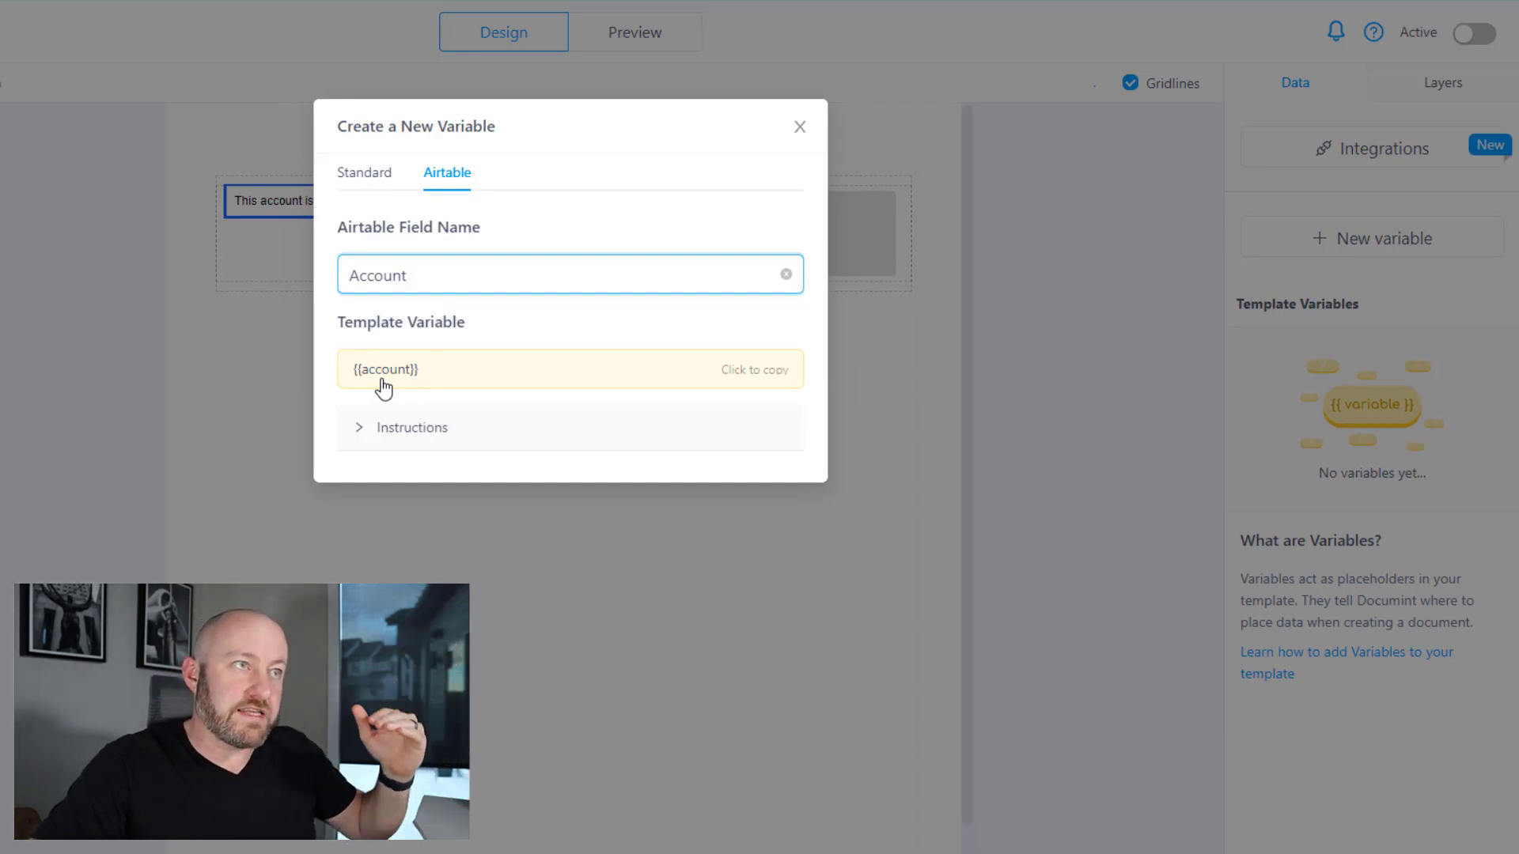
- Insert {{account}} after the label and add the line 'And the client for this account is:'
click(752, 380)
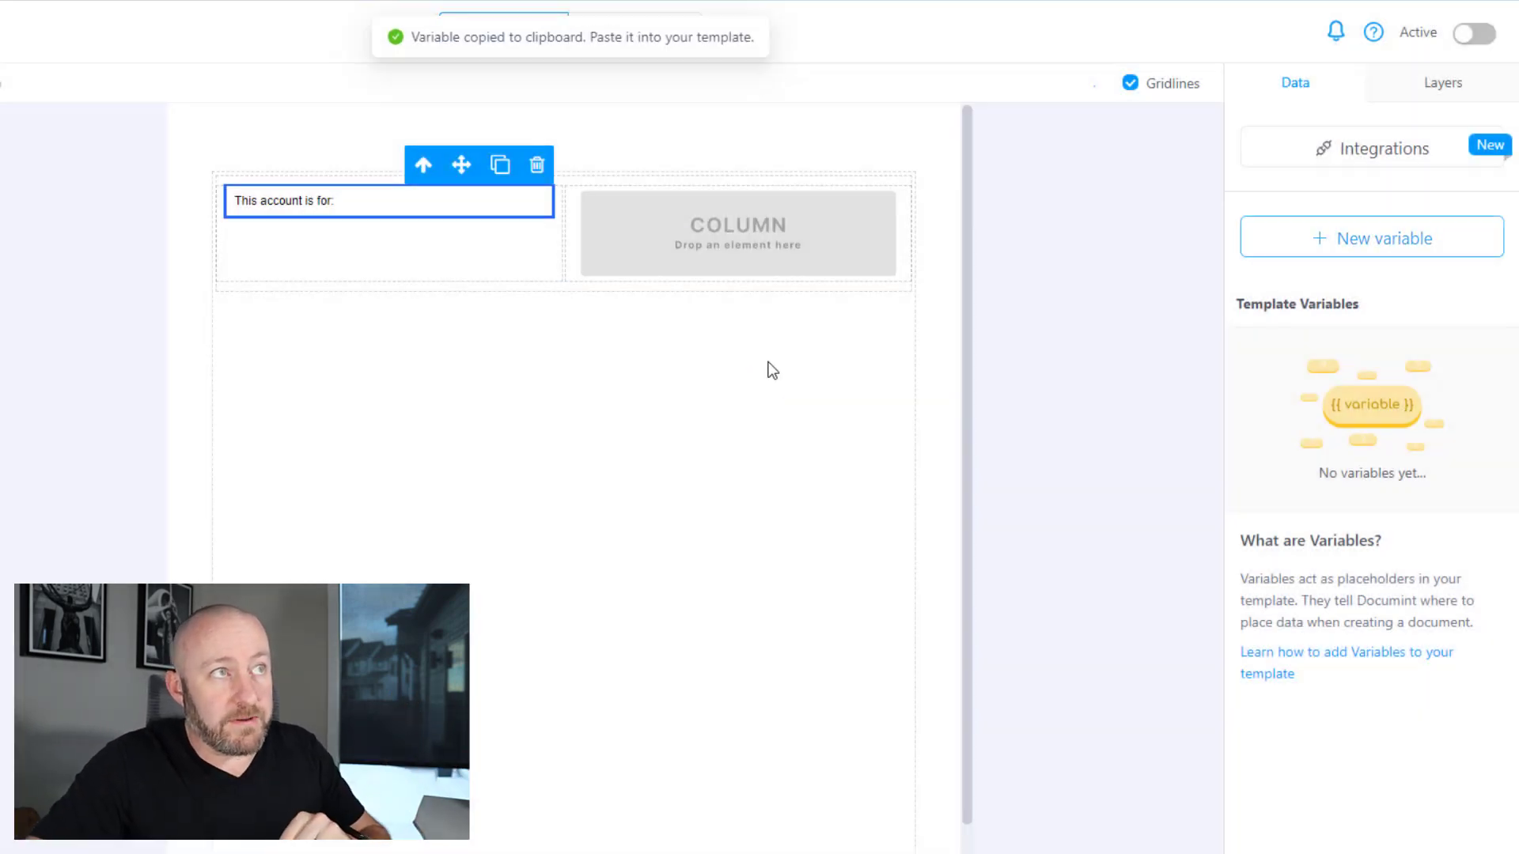
click(420, 201)
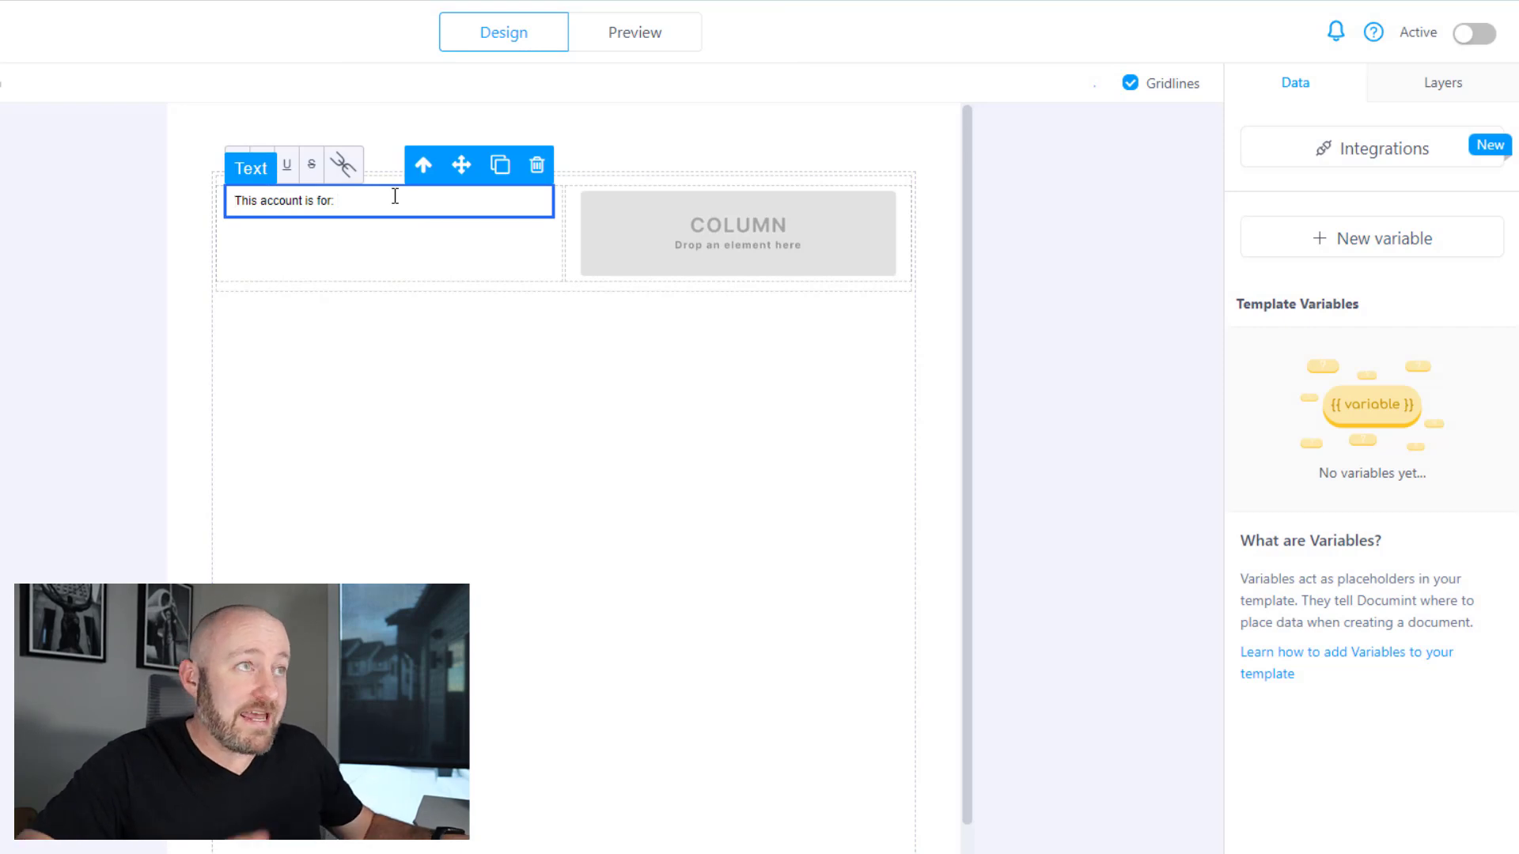
key(ctrl+v)
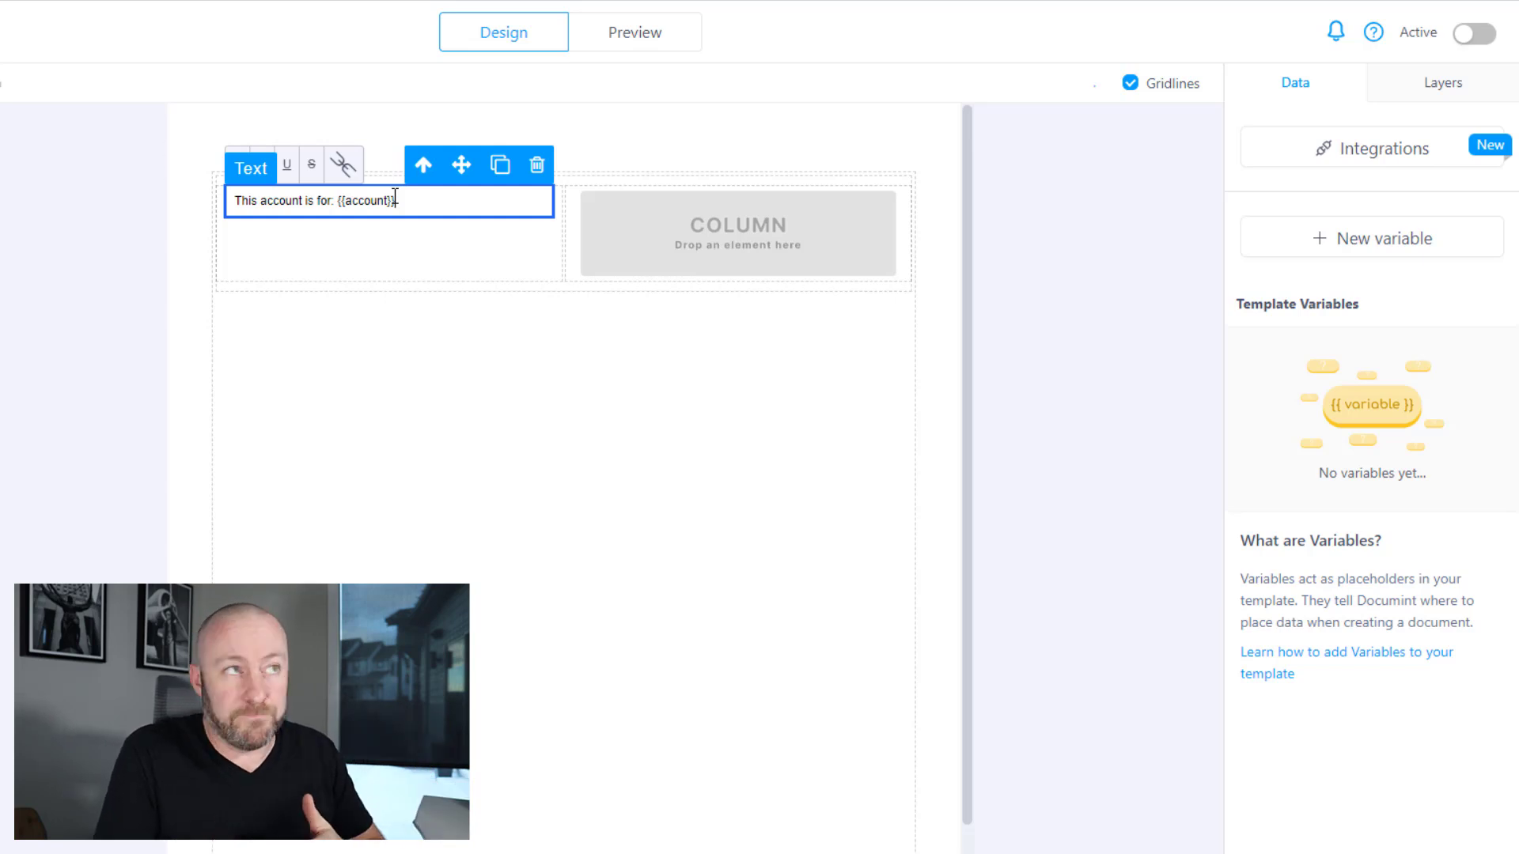
key(Return)
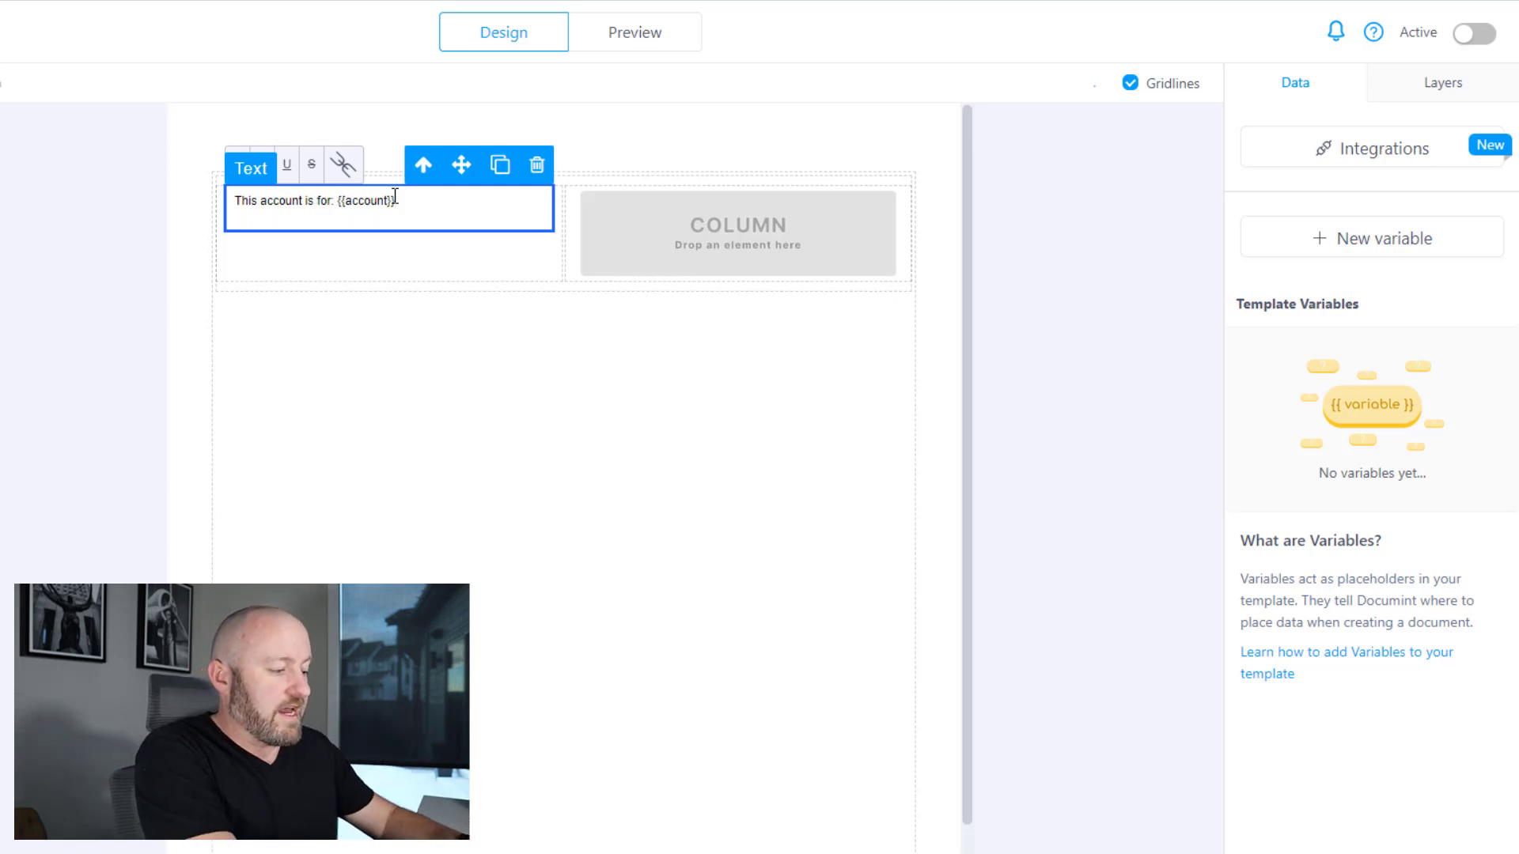
text(And the client for this account is:)
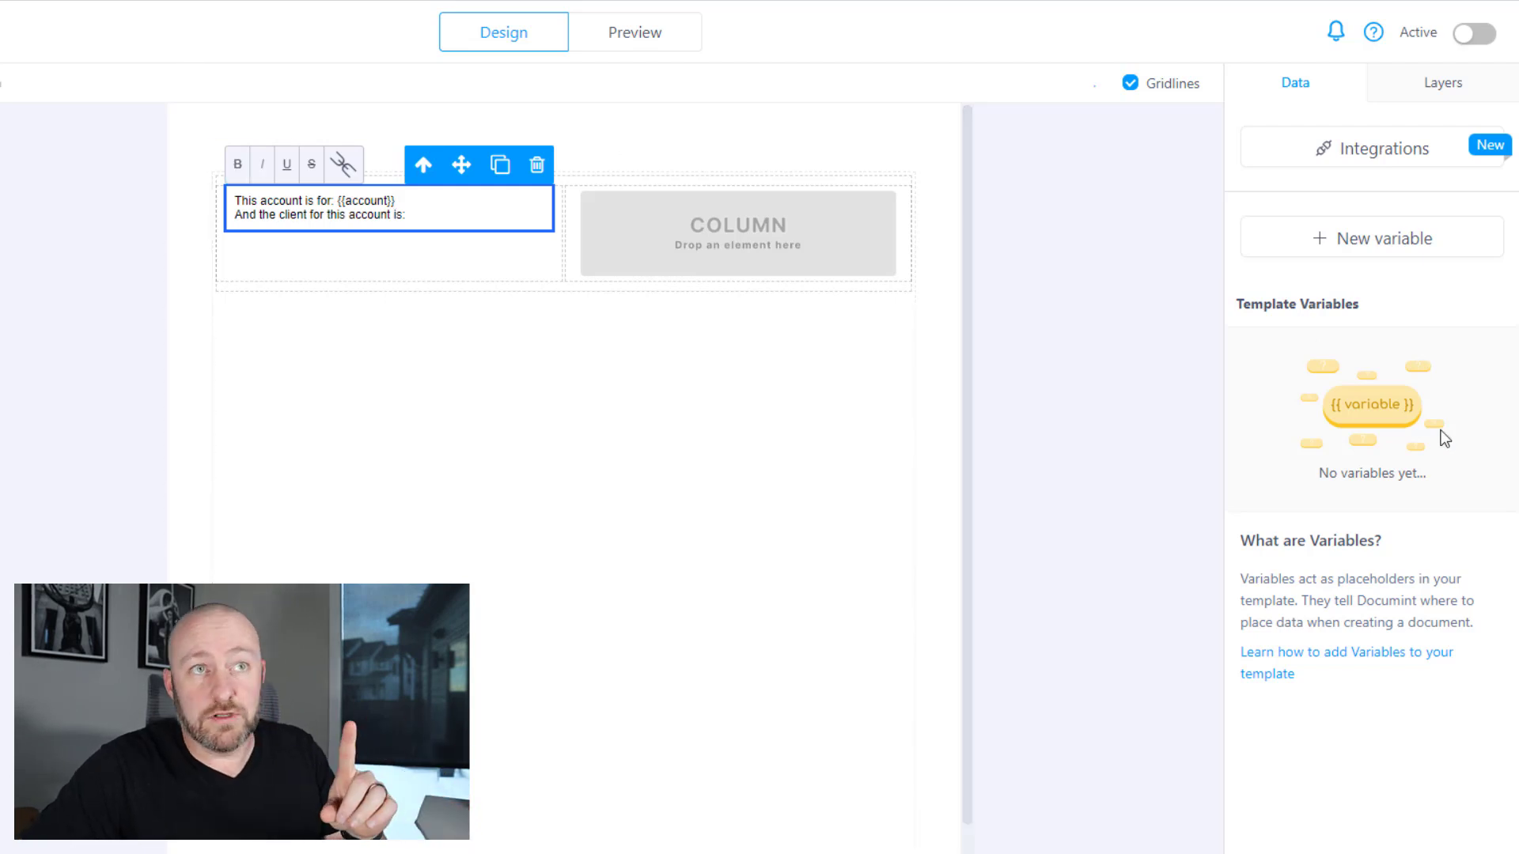
- Create an Airtable variable linked to the Client field
click(1356, 239)
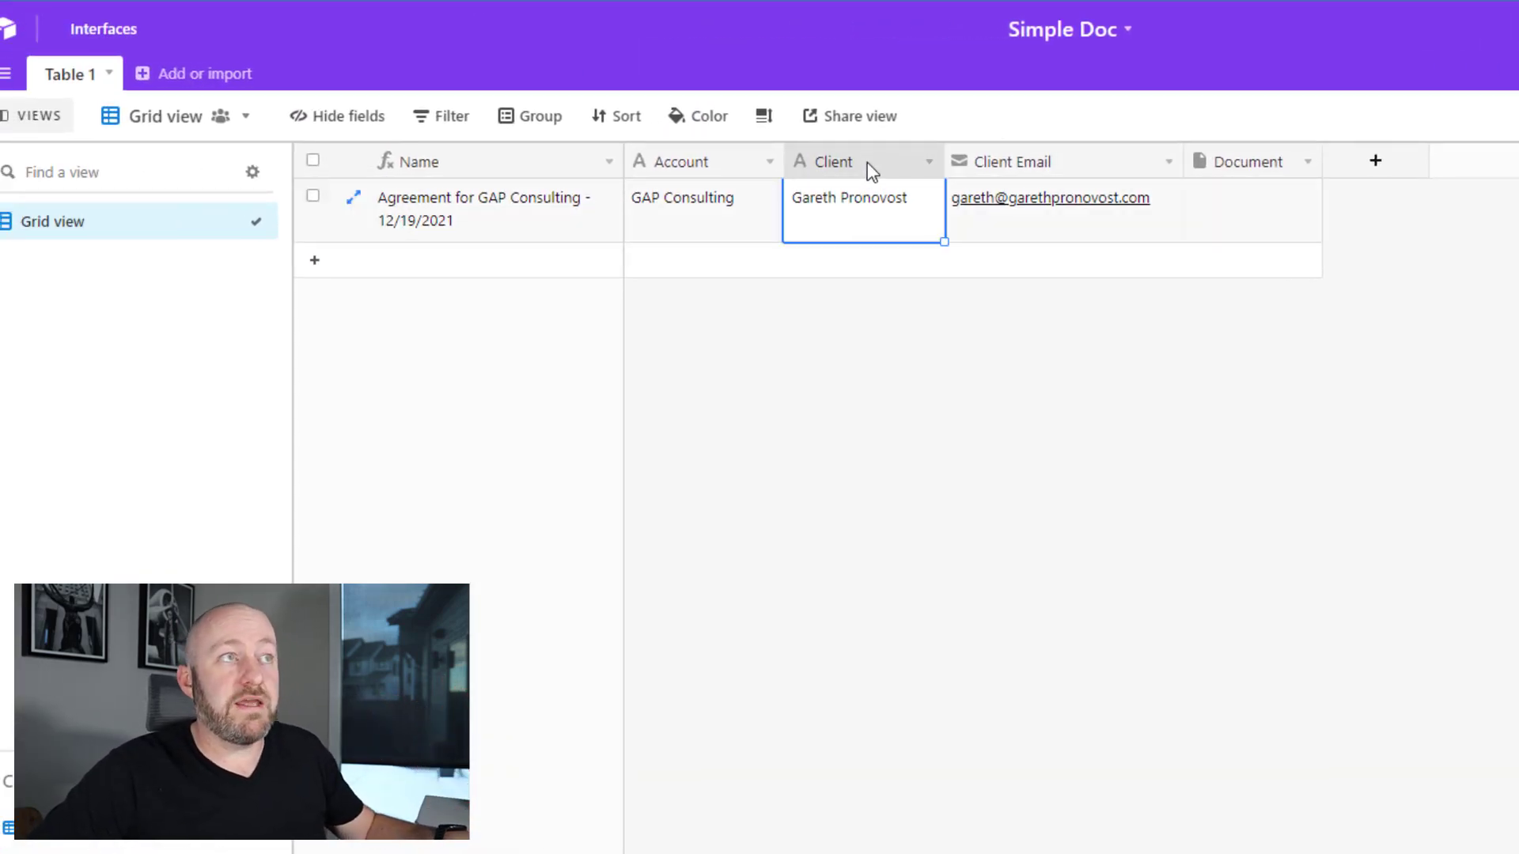
double_click(871, 167)
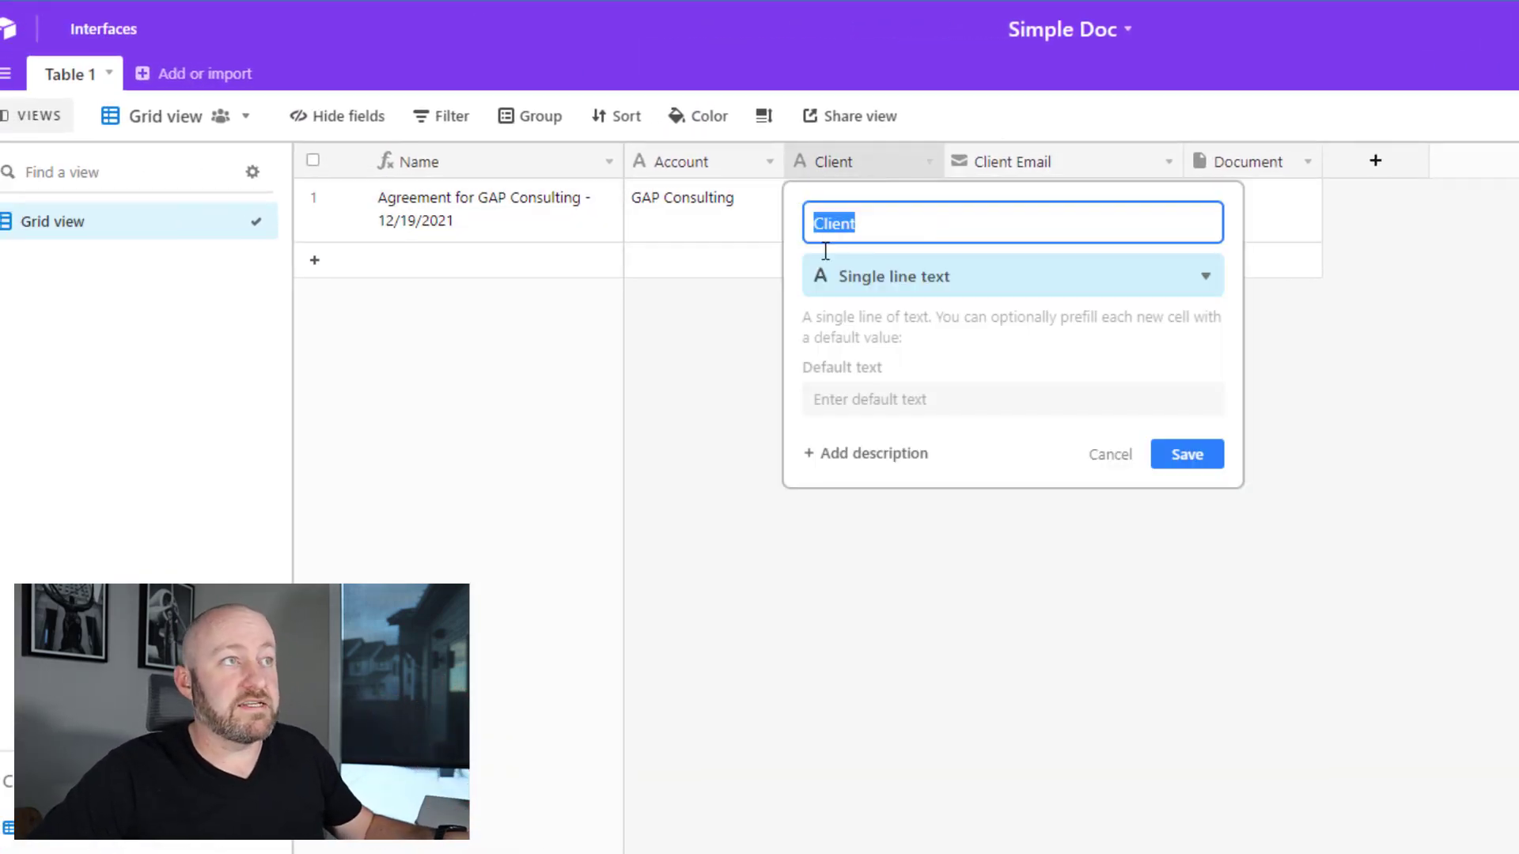
click(1210, 457)
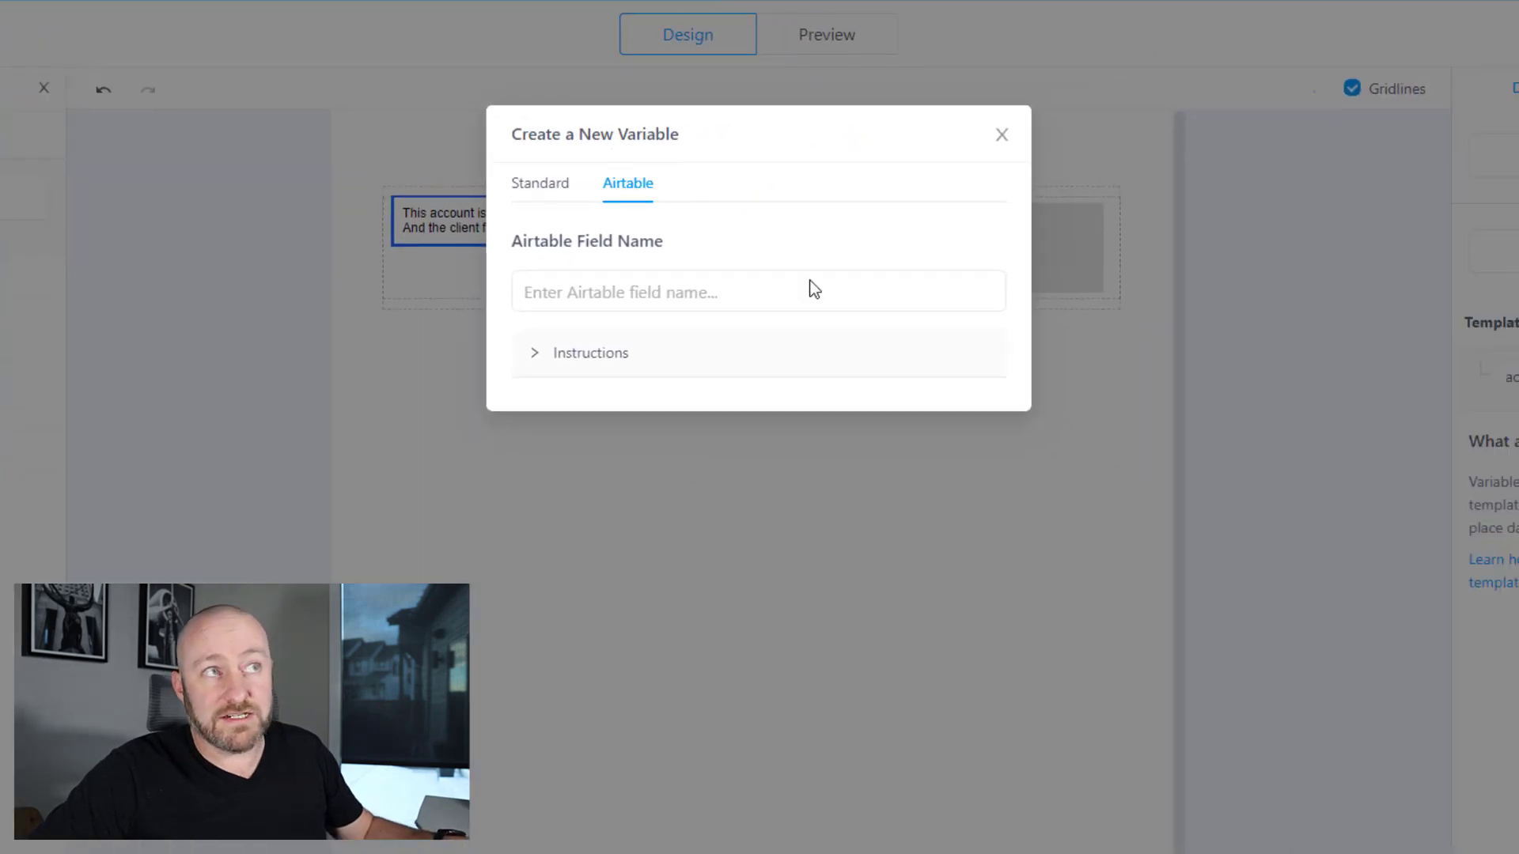
click(667, 289)
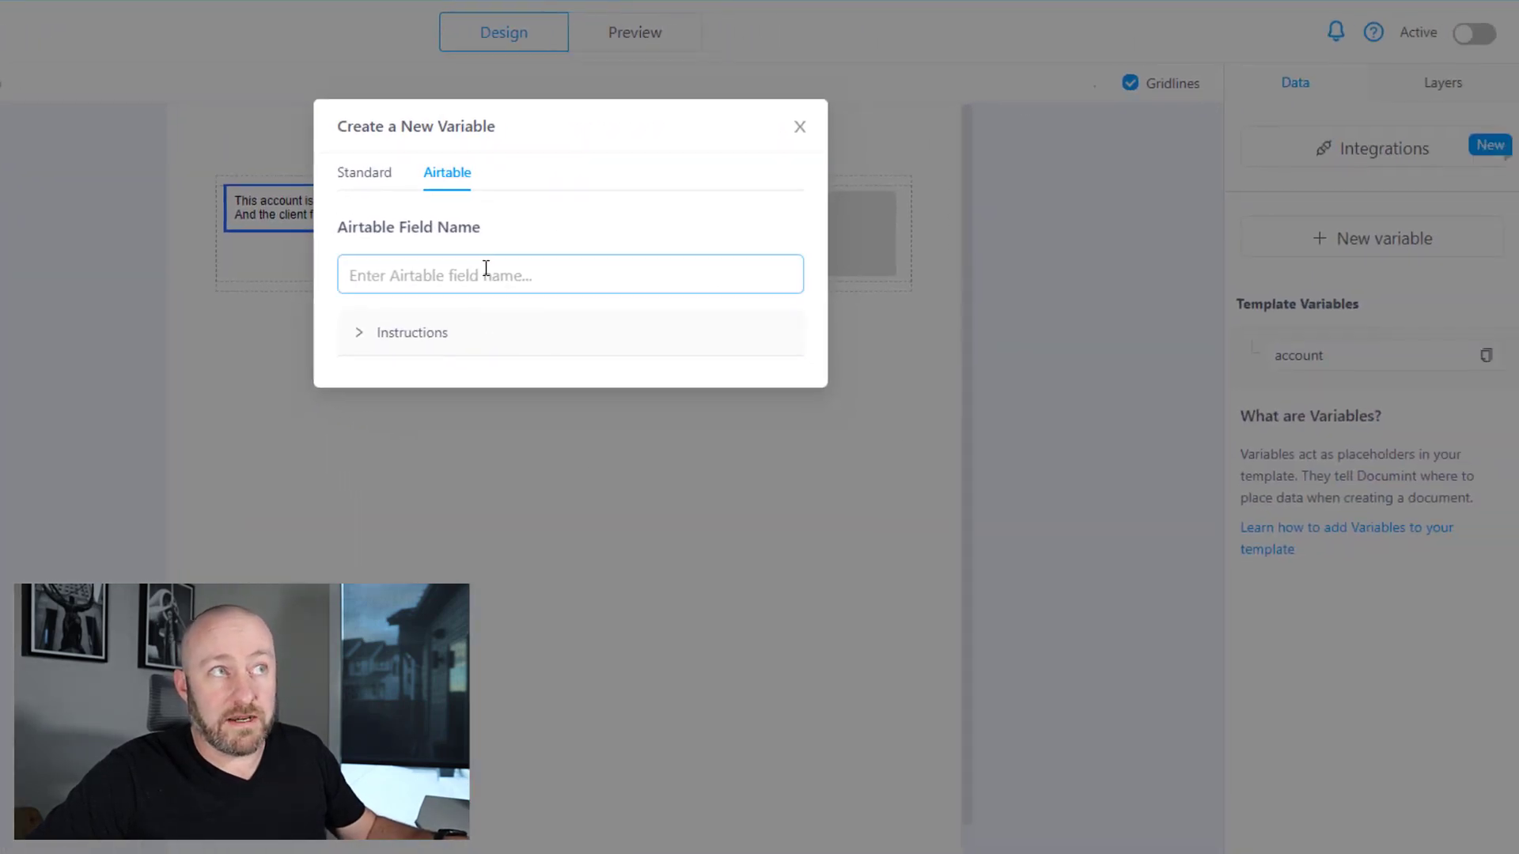
key(ctrl+v)
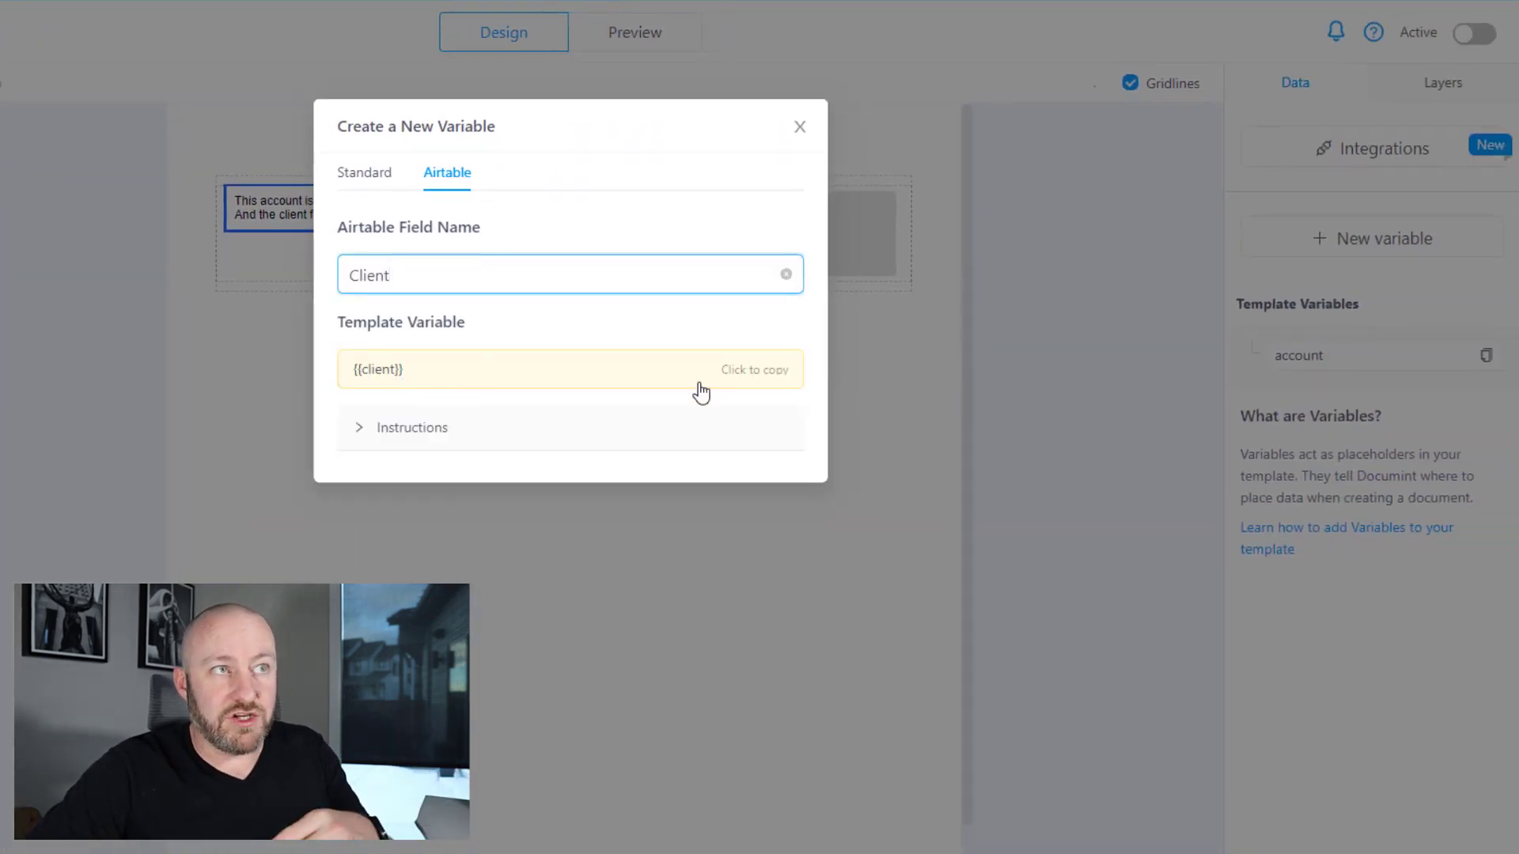
- Insert {{client}} after the client sentence and add the line 'The client email is:'
click(759, 368)
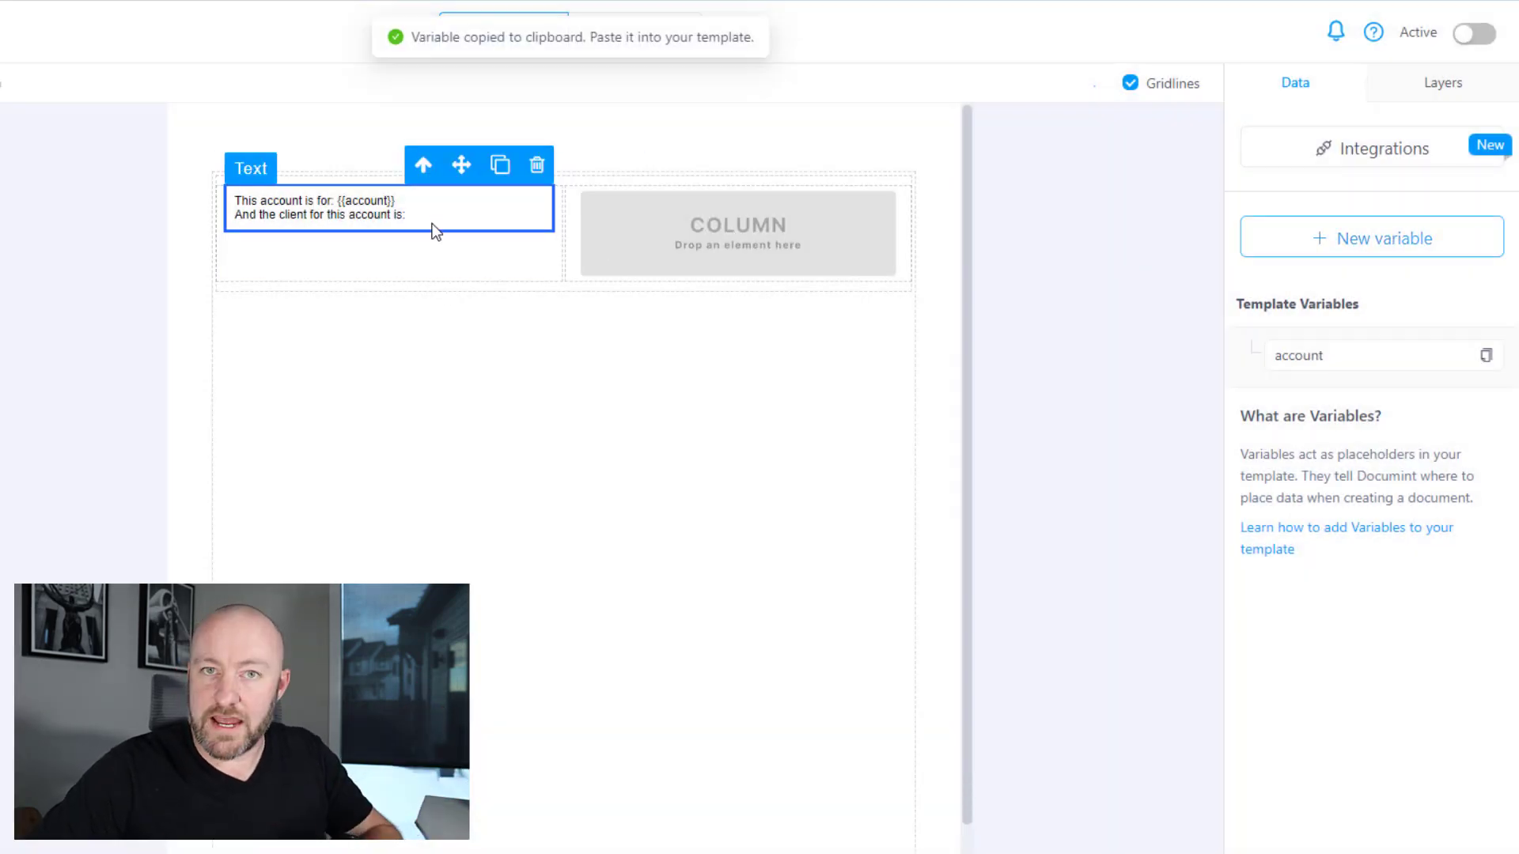
click(440, 224)
key(ctrl+v)
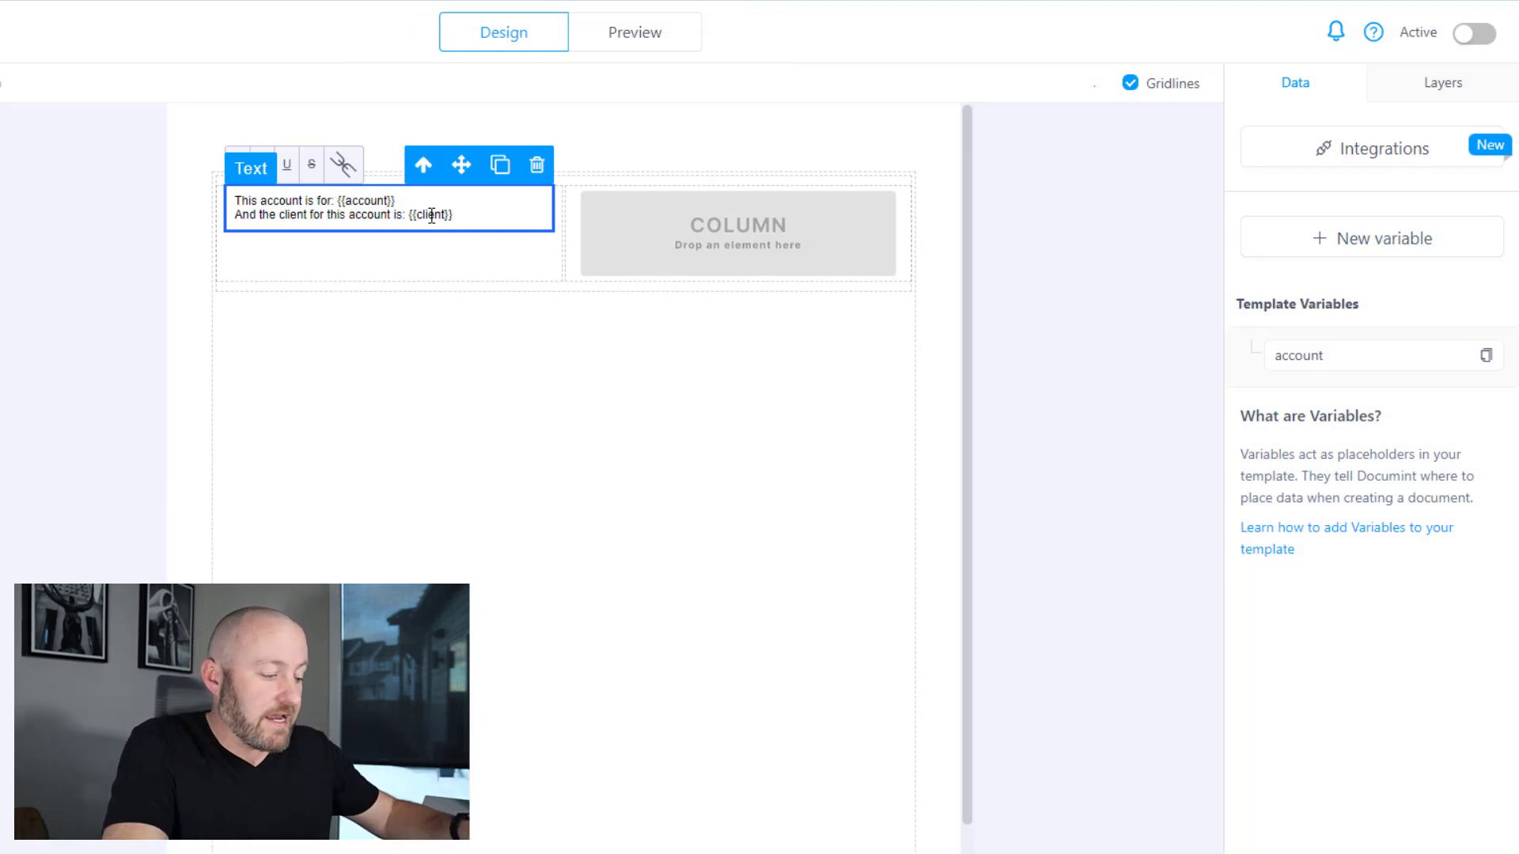
key(Return)
text(The client email is:)
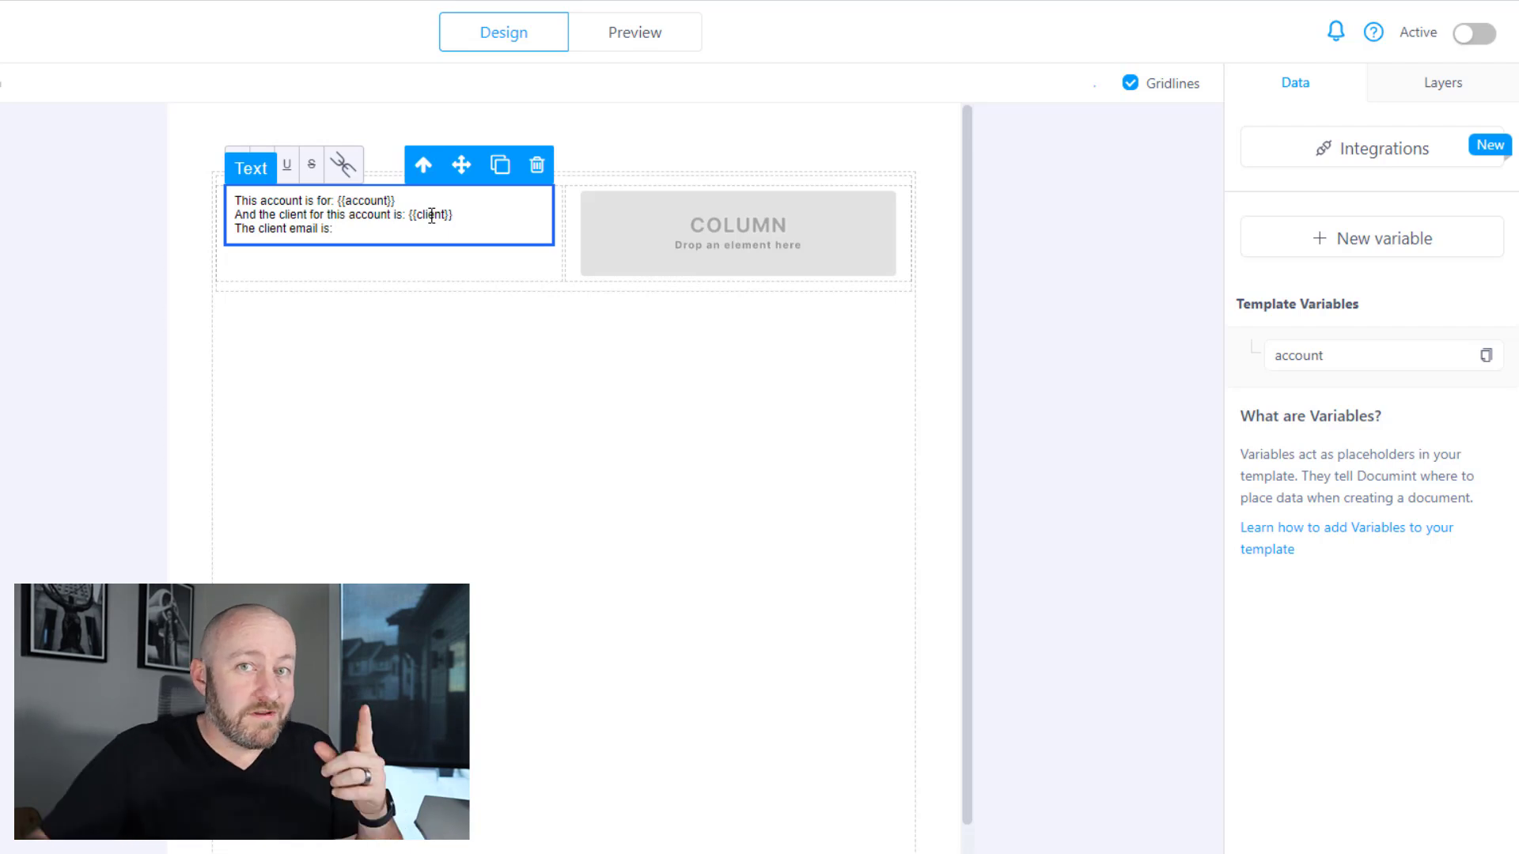
- Create a client_email variable linked to the Airtable Client Email field
click(1379, 255)
click(498, 279)
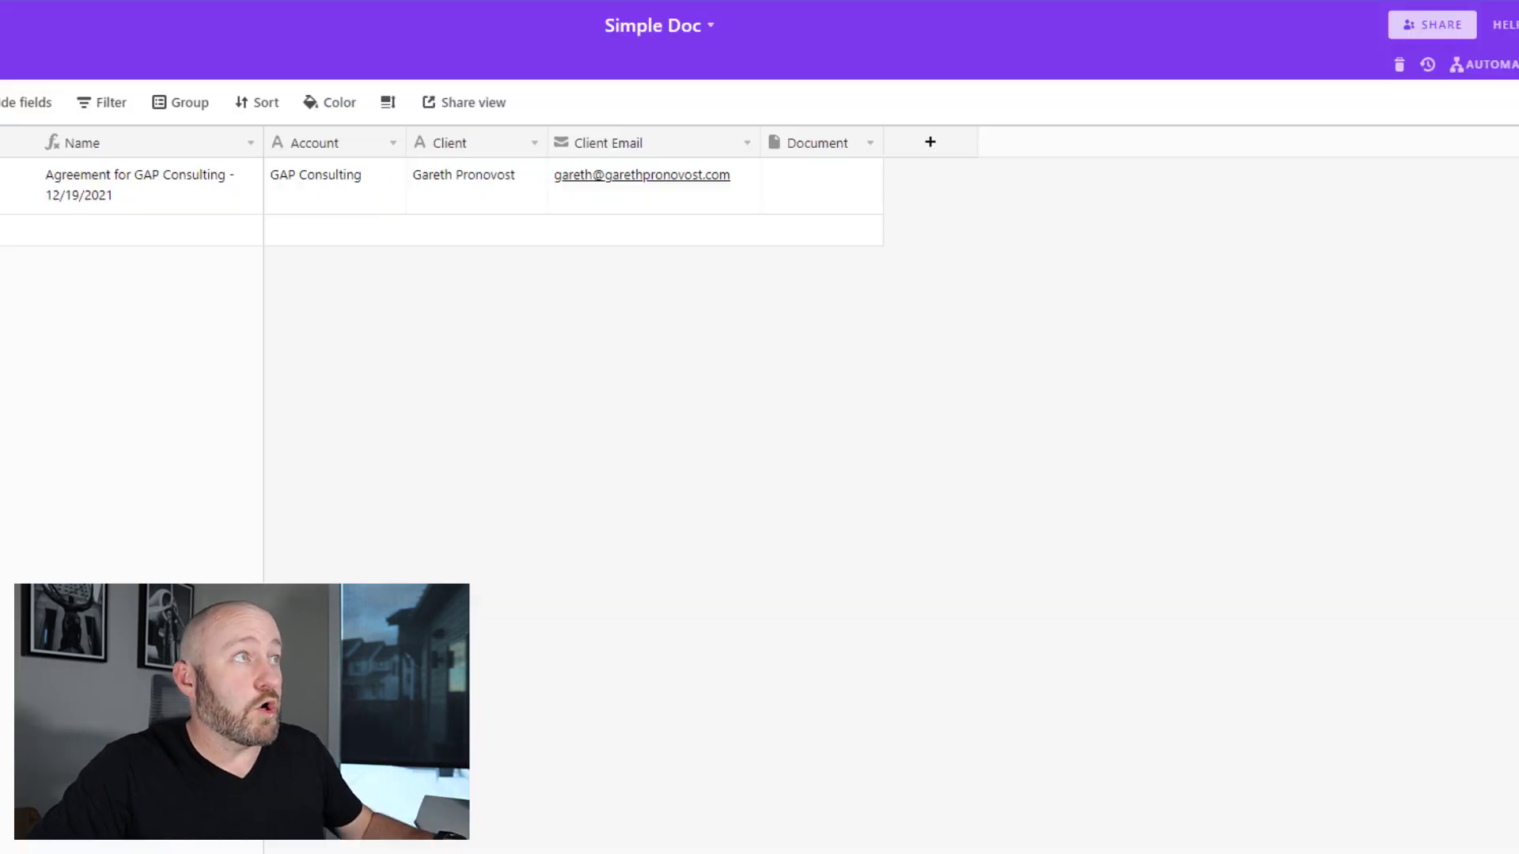
double_click(1025, 166)
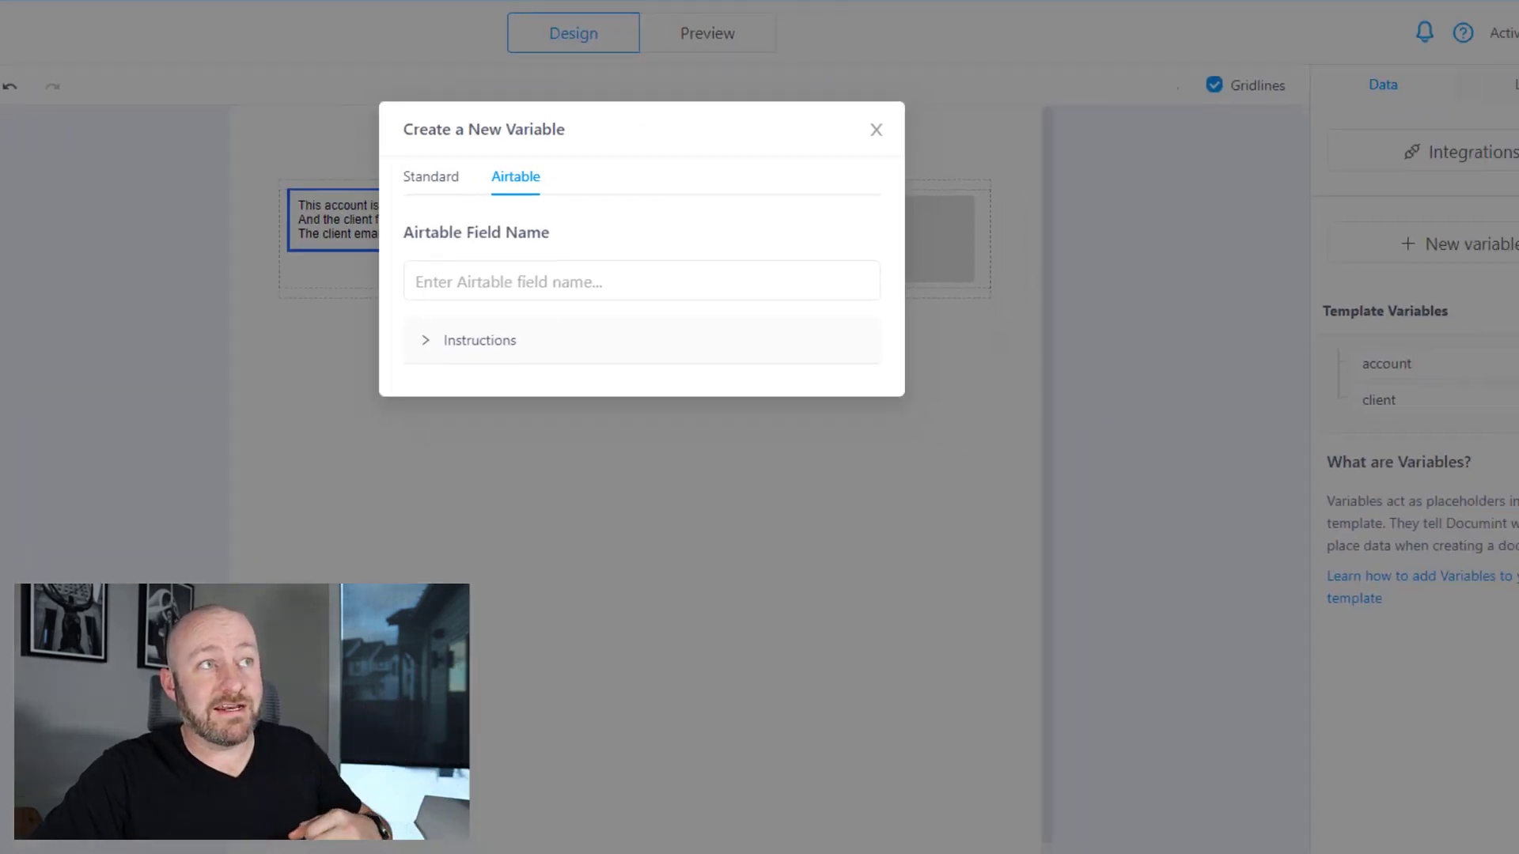
click(414, 257)
key(ctrl+v)
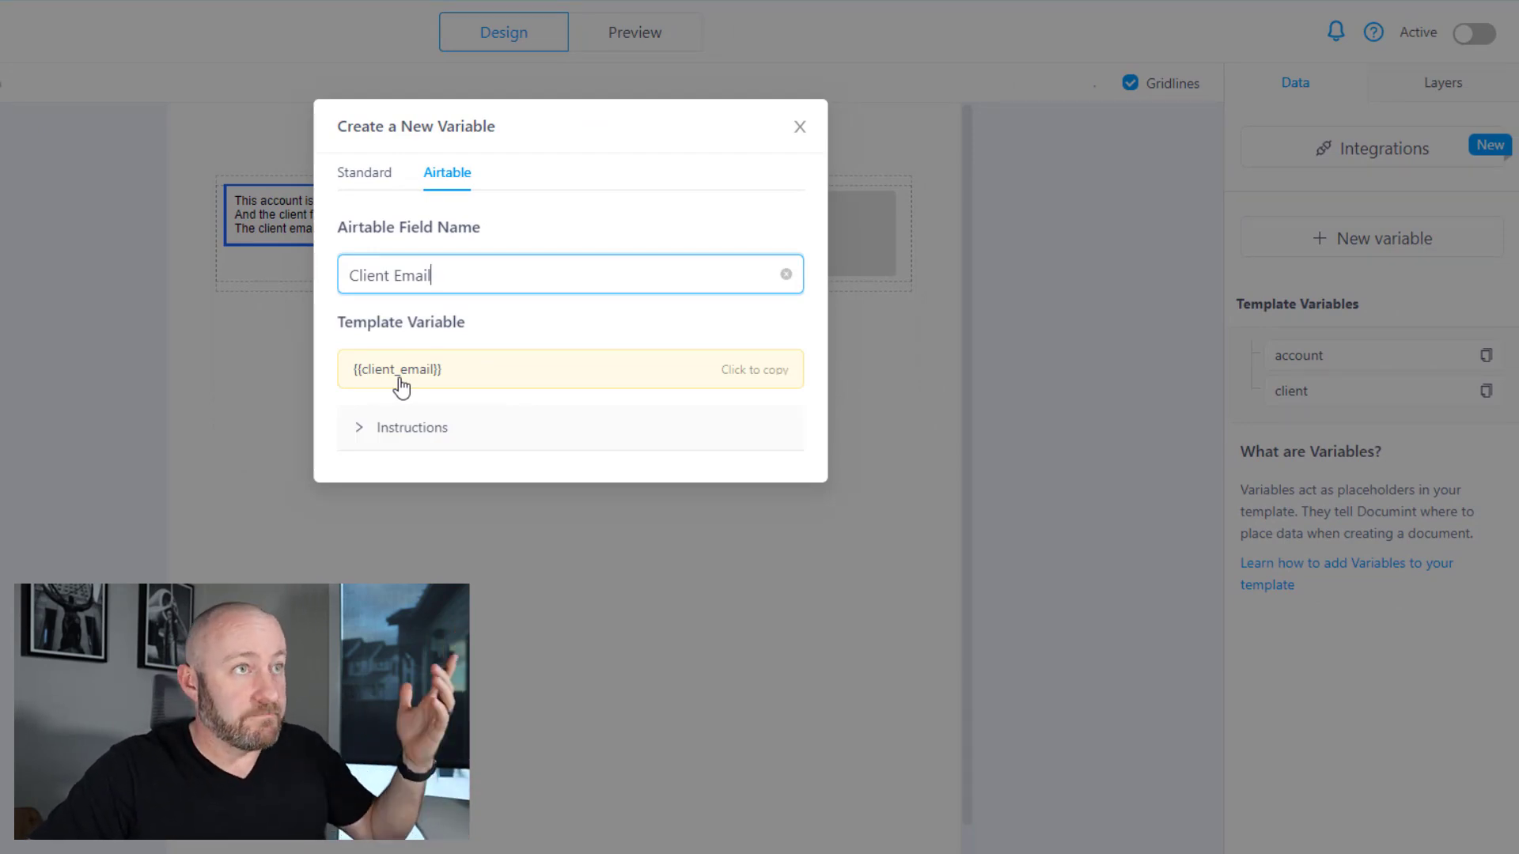
- Insert {{client_email}} at the end of the third line
click(734, 370)
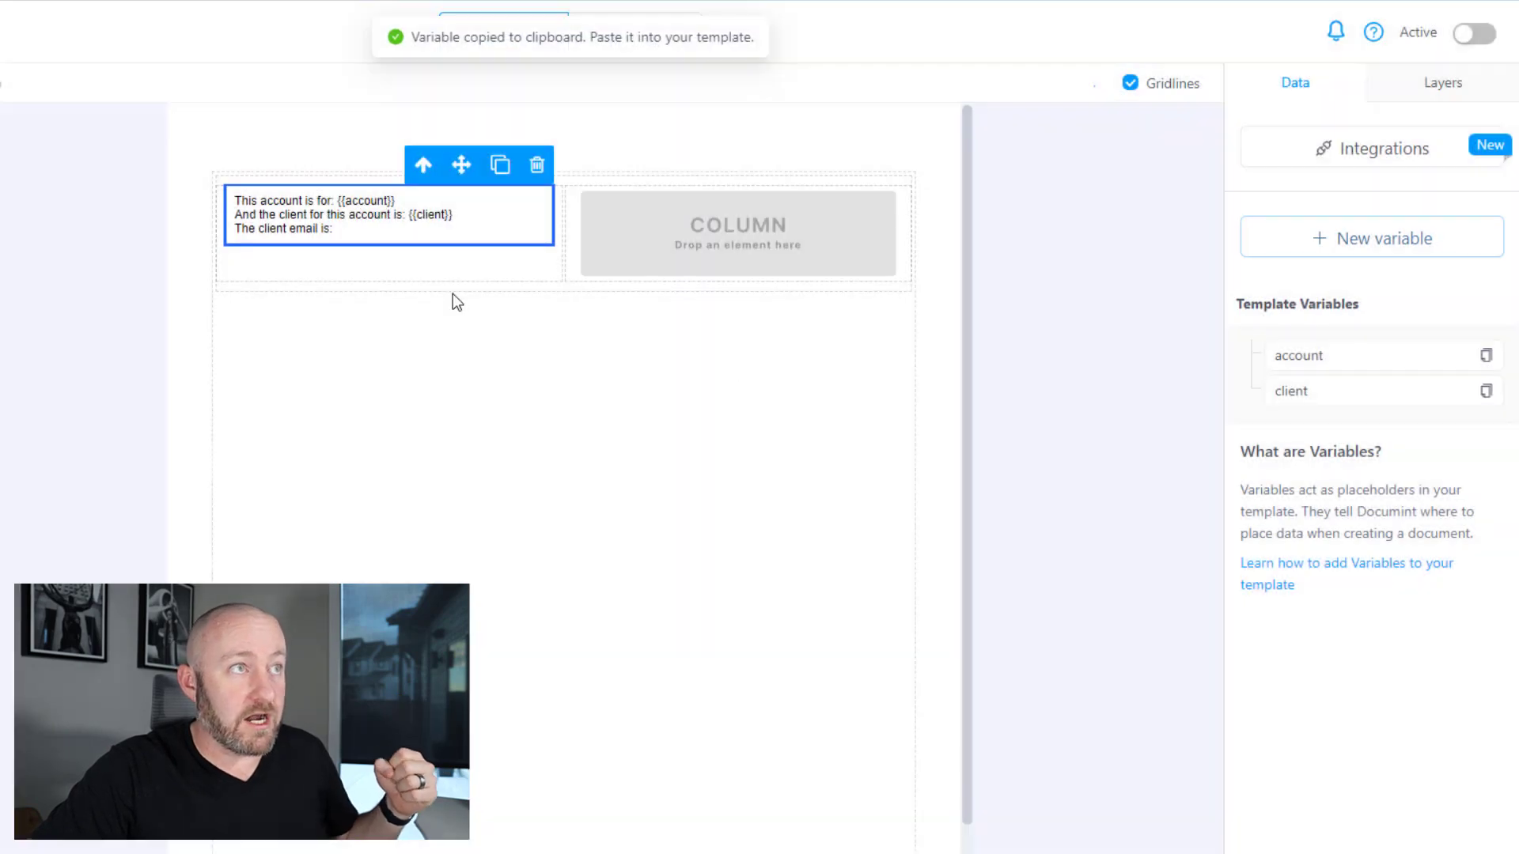
click(375, 235)
key(ctrl+v)
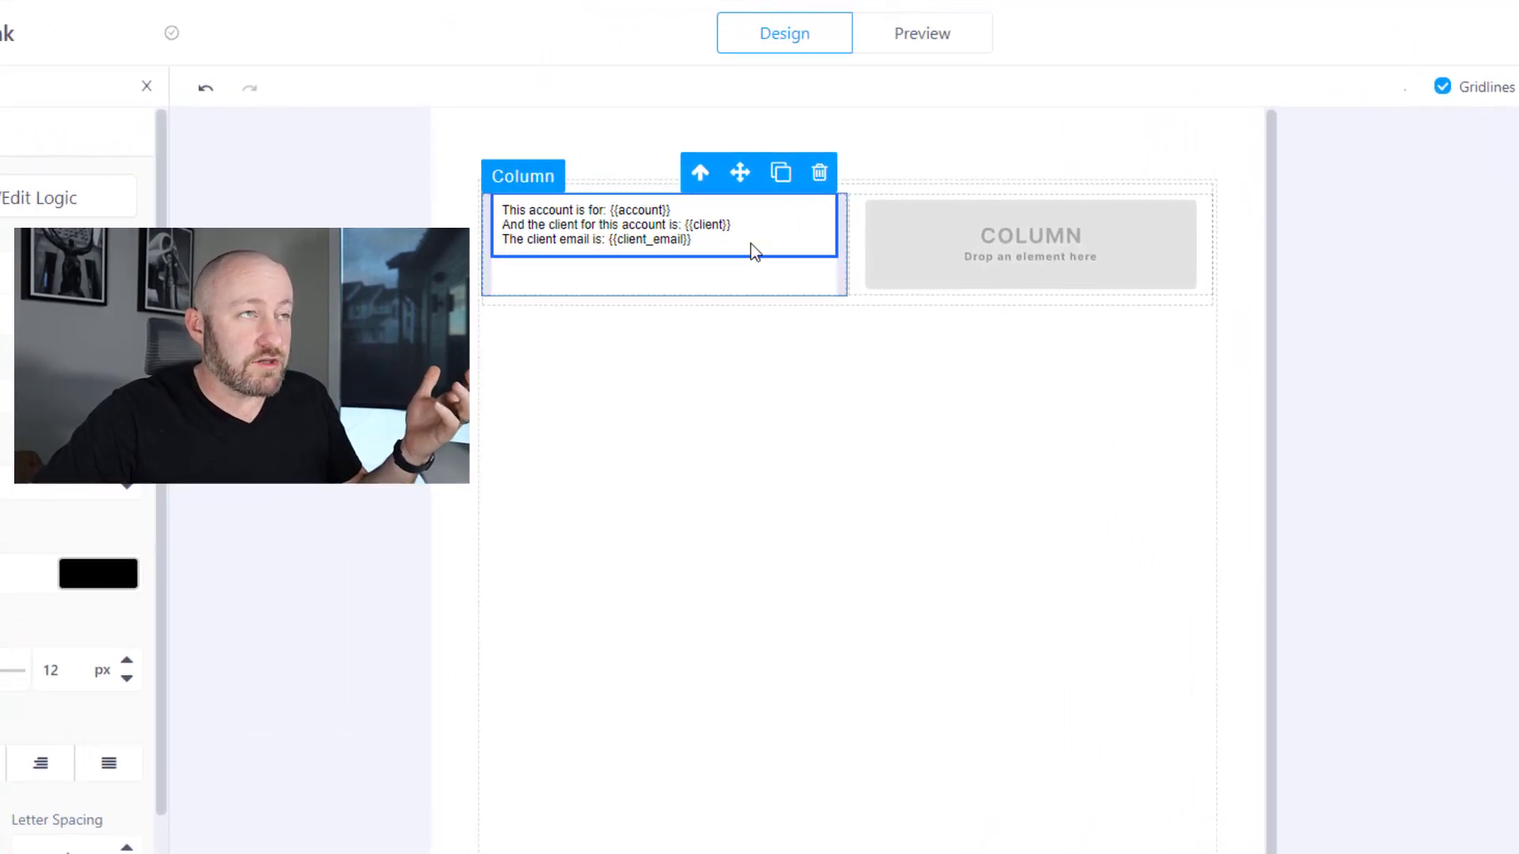
- Raise the size of all three text lines to 20 px
triple_click(818, 242)
key(ctrl+a)
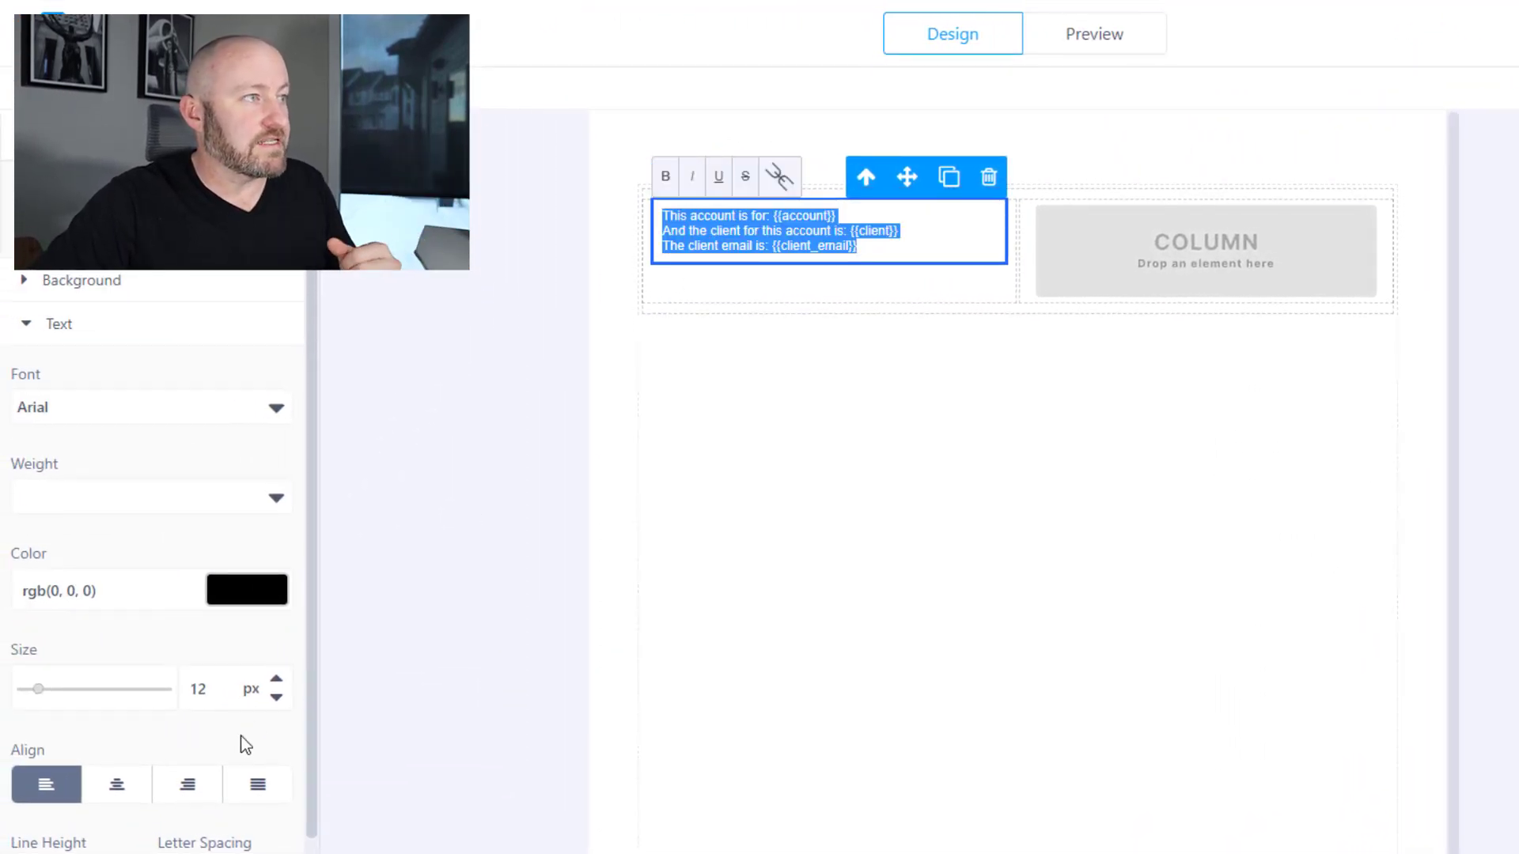
click(276, 678)
click(276, 679)
click(276, 678)
click(276, 679)
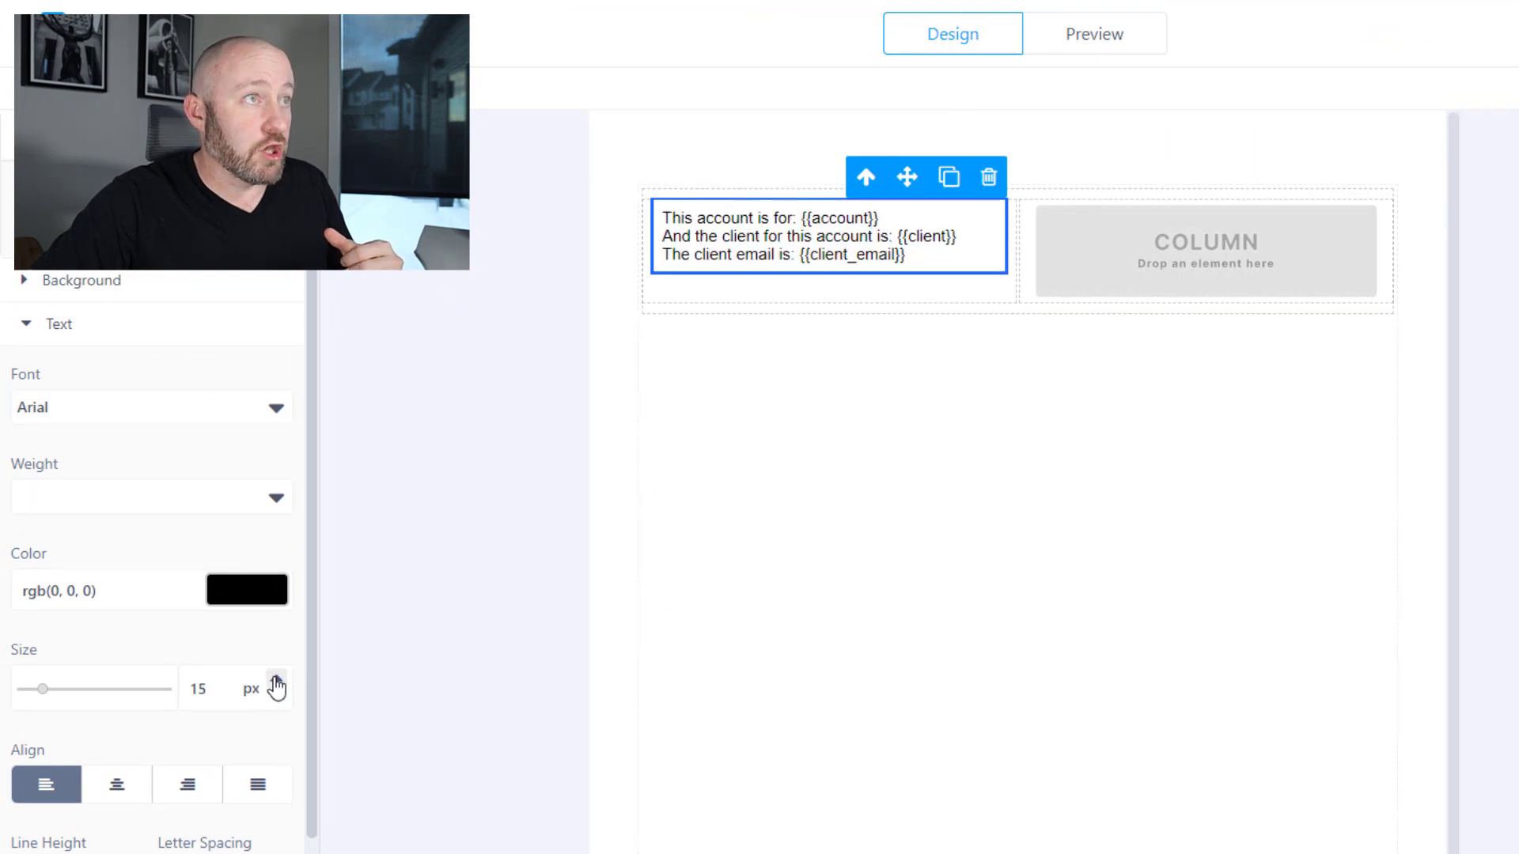
click(276, 679)
click(276, 679)
click(276, 679)
click(276, 679)
- Delete the empty right column and add a blank line below the email line
click(1261, 303)
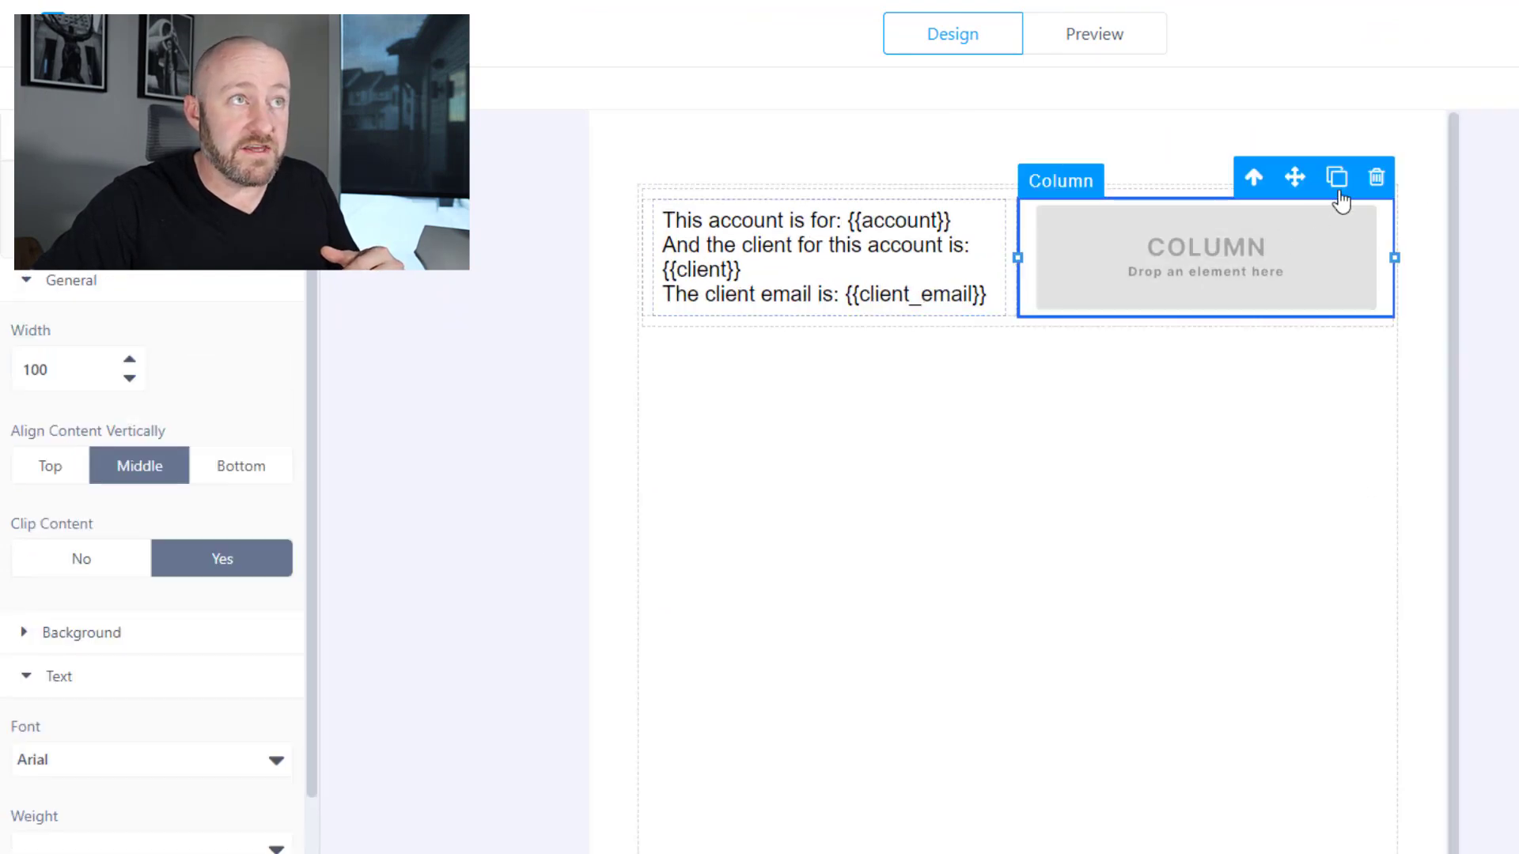
click(1376, 177)
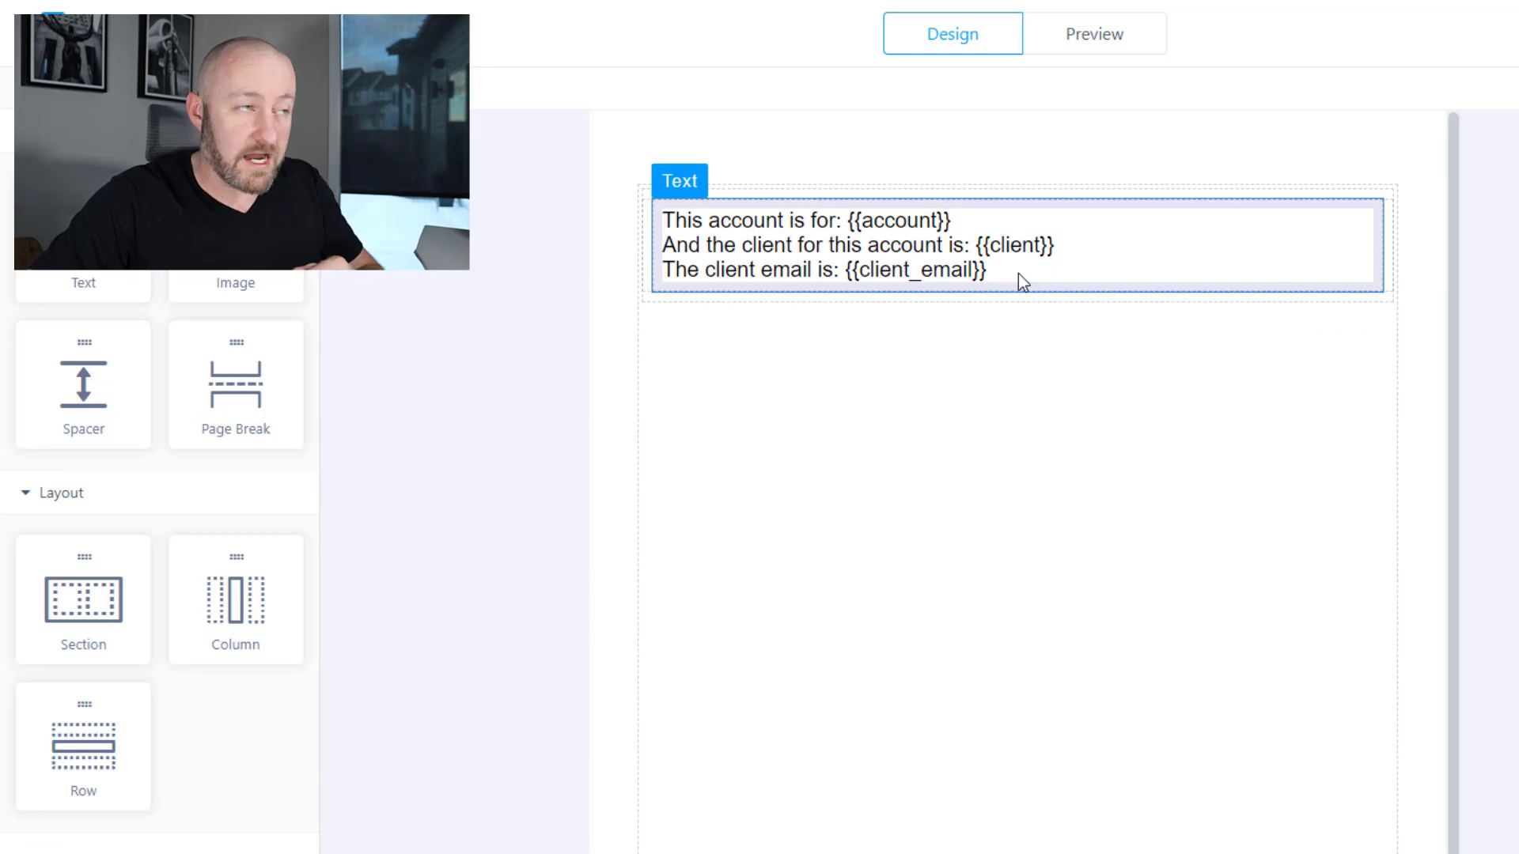
click(1000, 276)
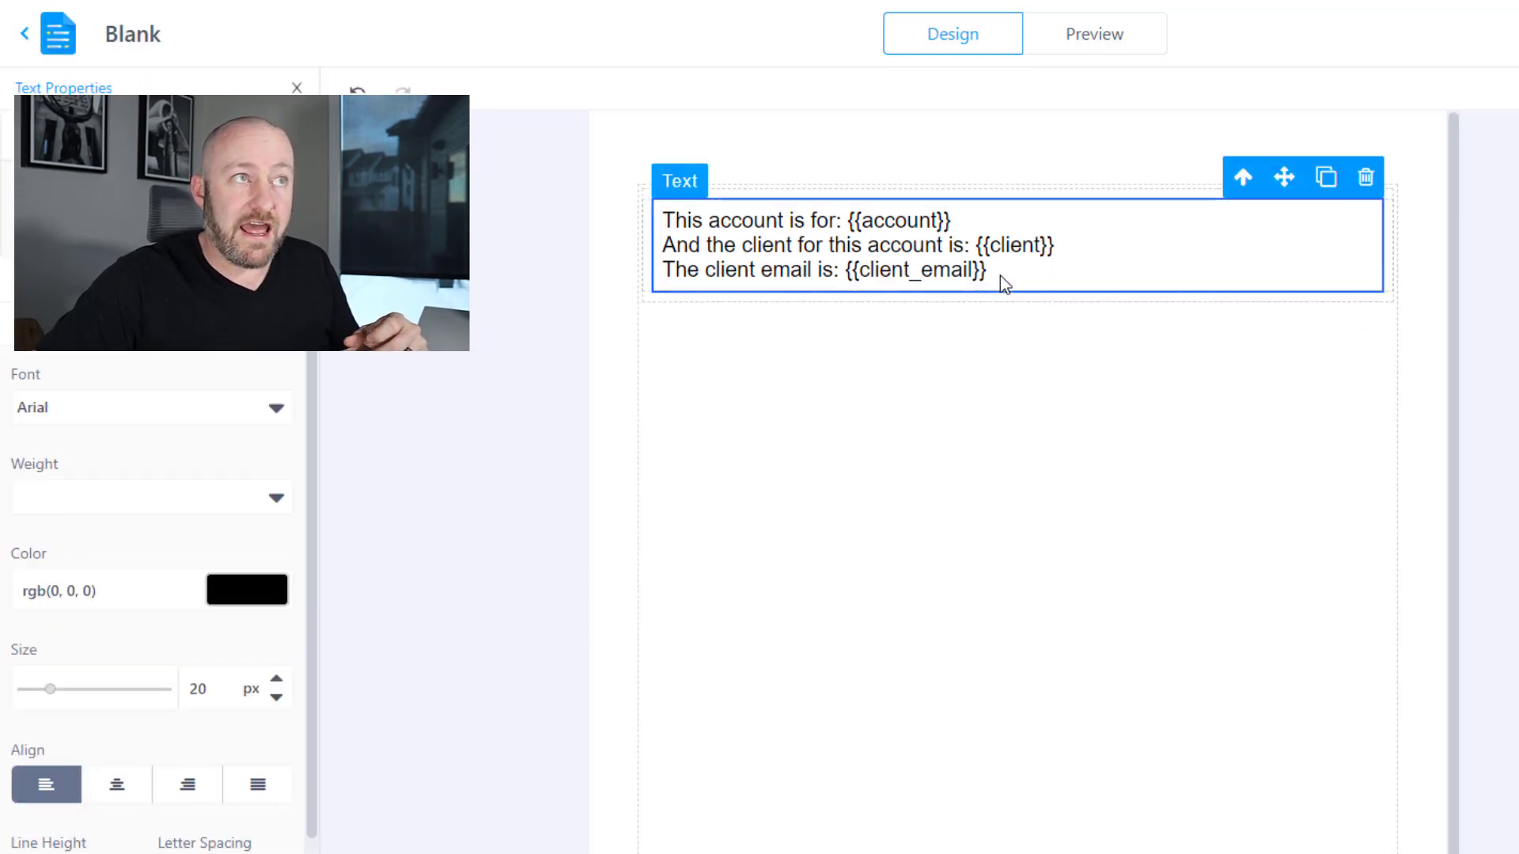
click(998, 275)
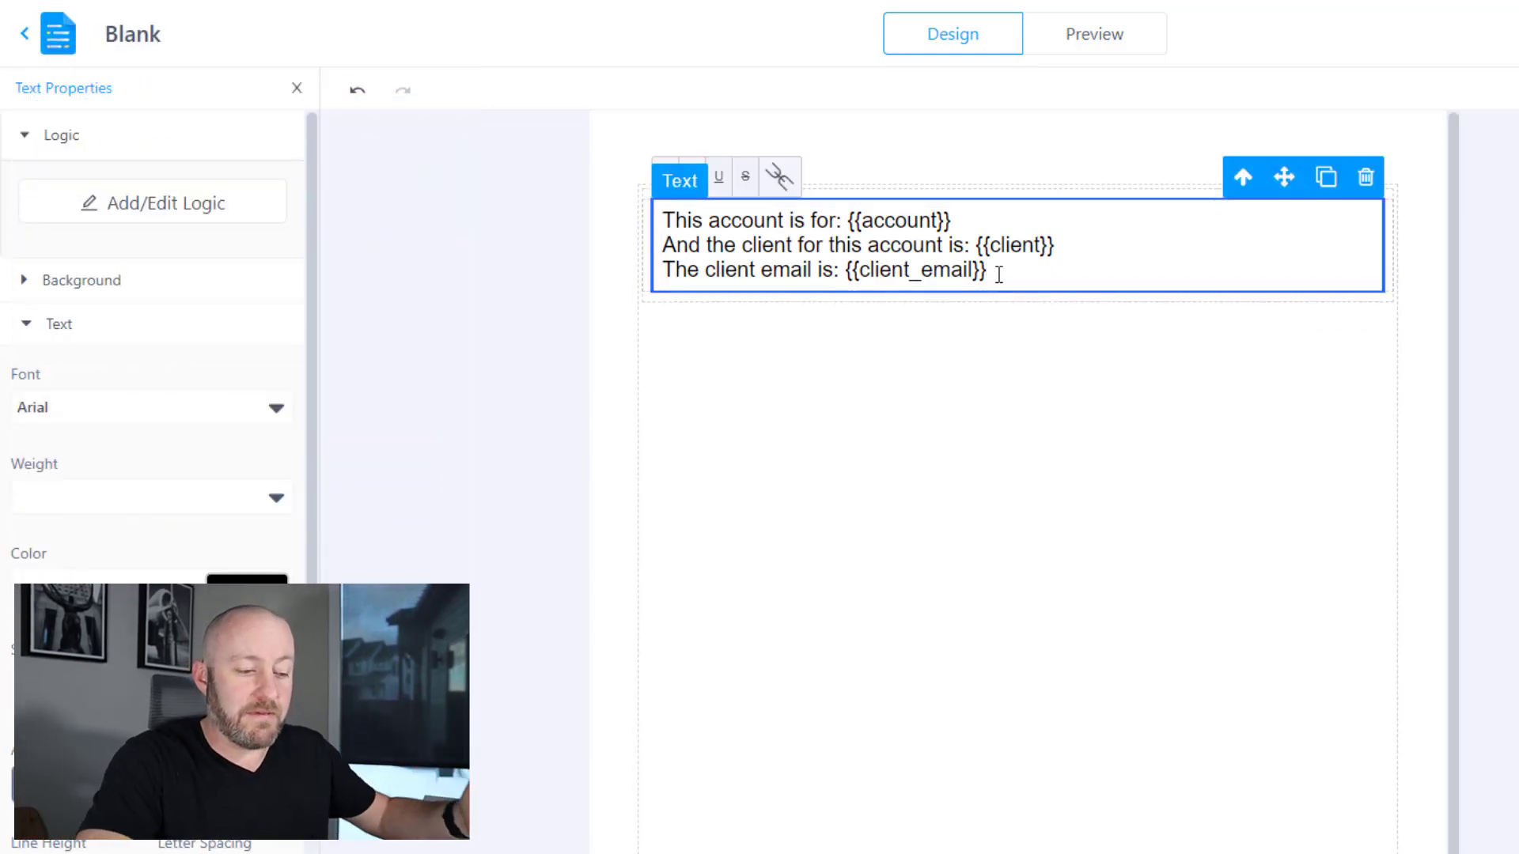
key(Return)
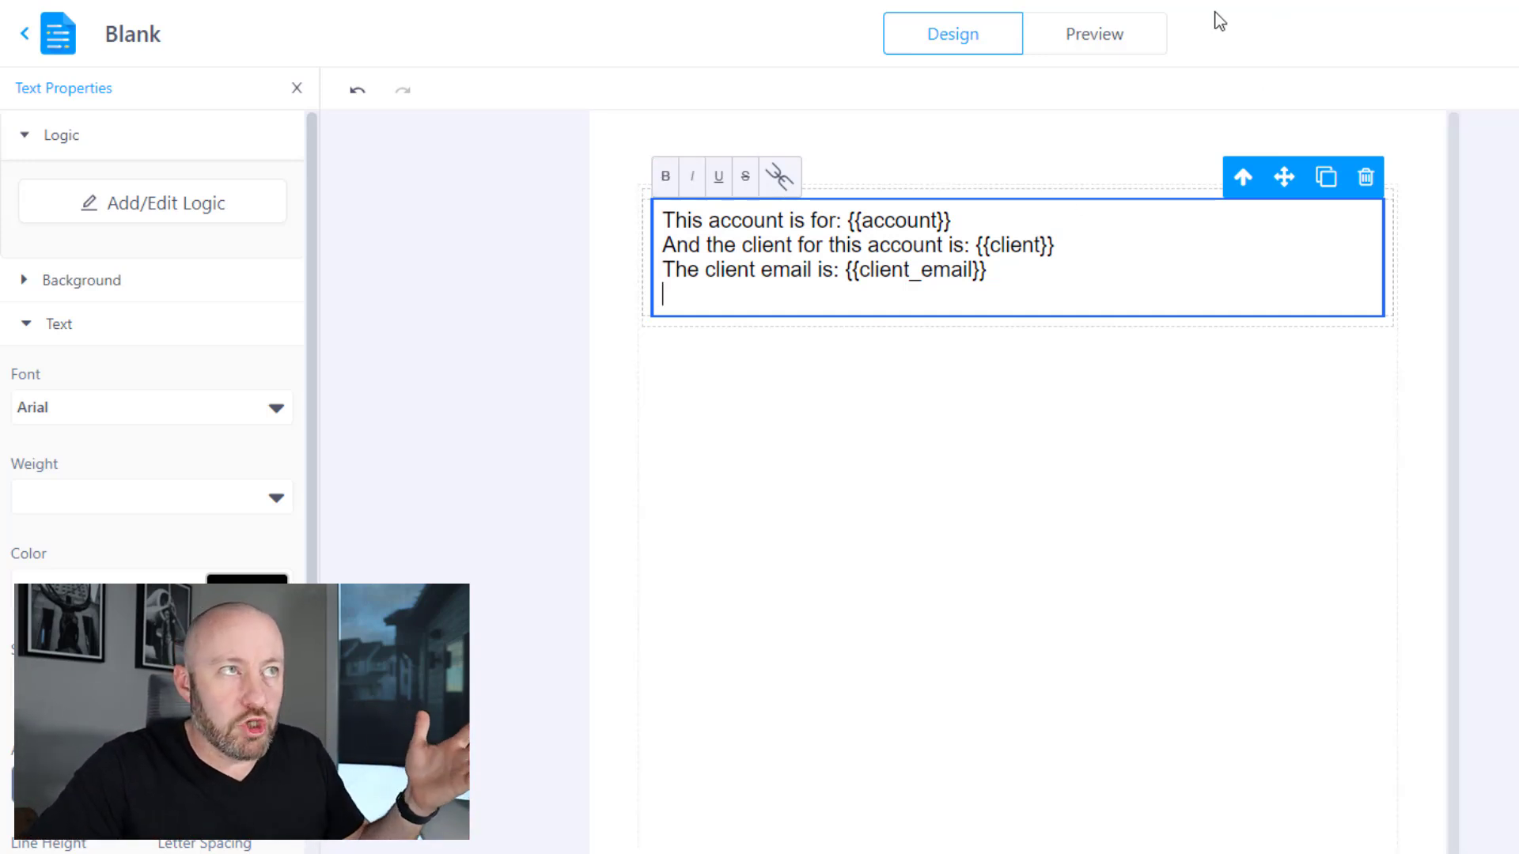
- Preview with test data: Account 'GAP Consulting', plus the client's name and e-mail address
click(1112, 39)
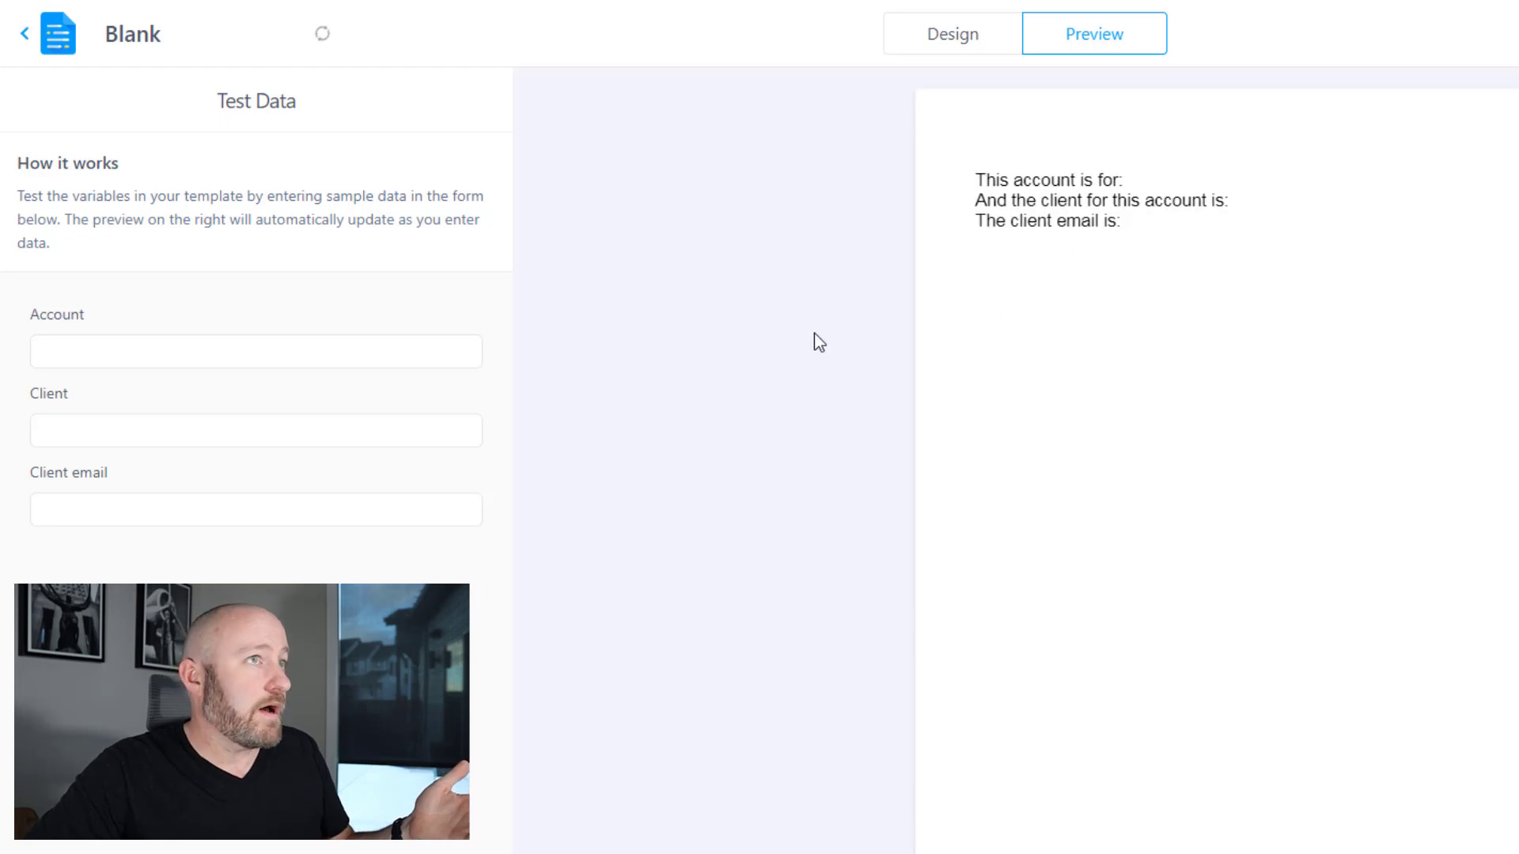
click(289, 355)
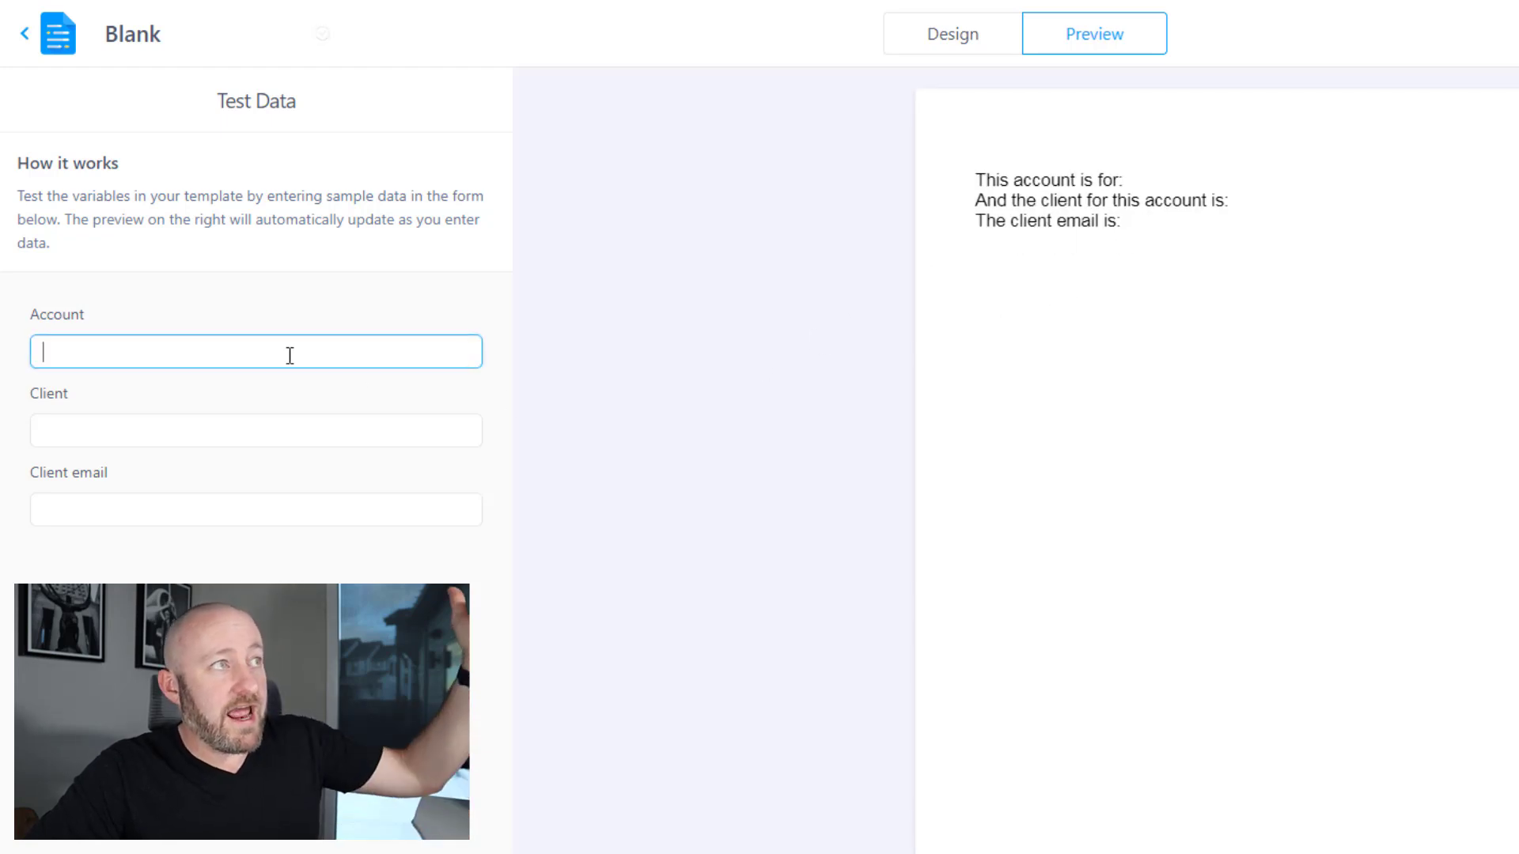
click(264, 435)
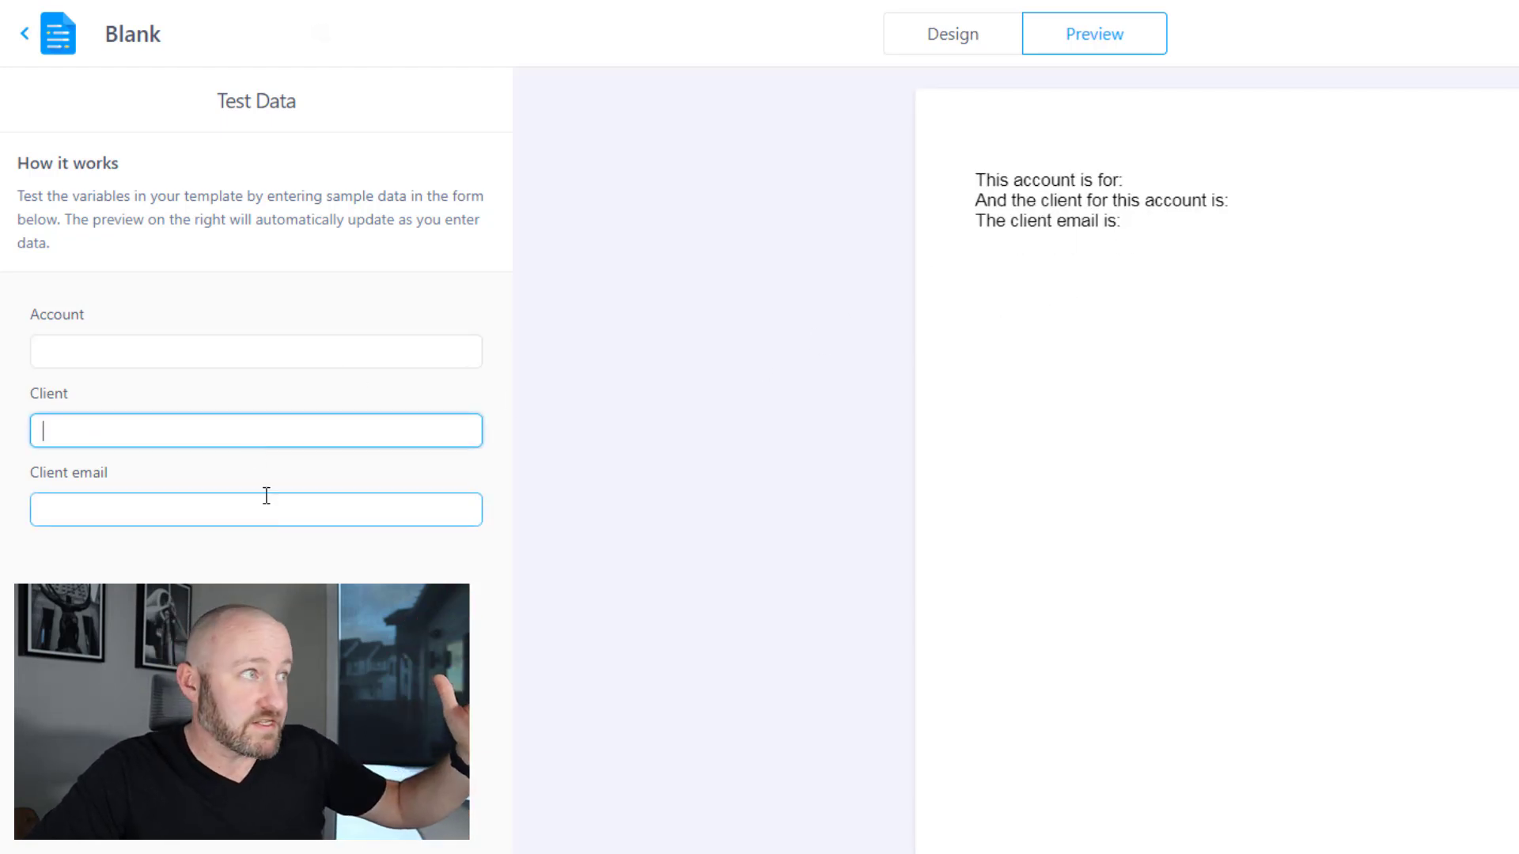
click(224, 351)
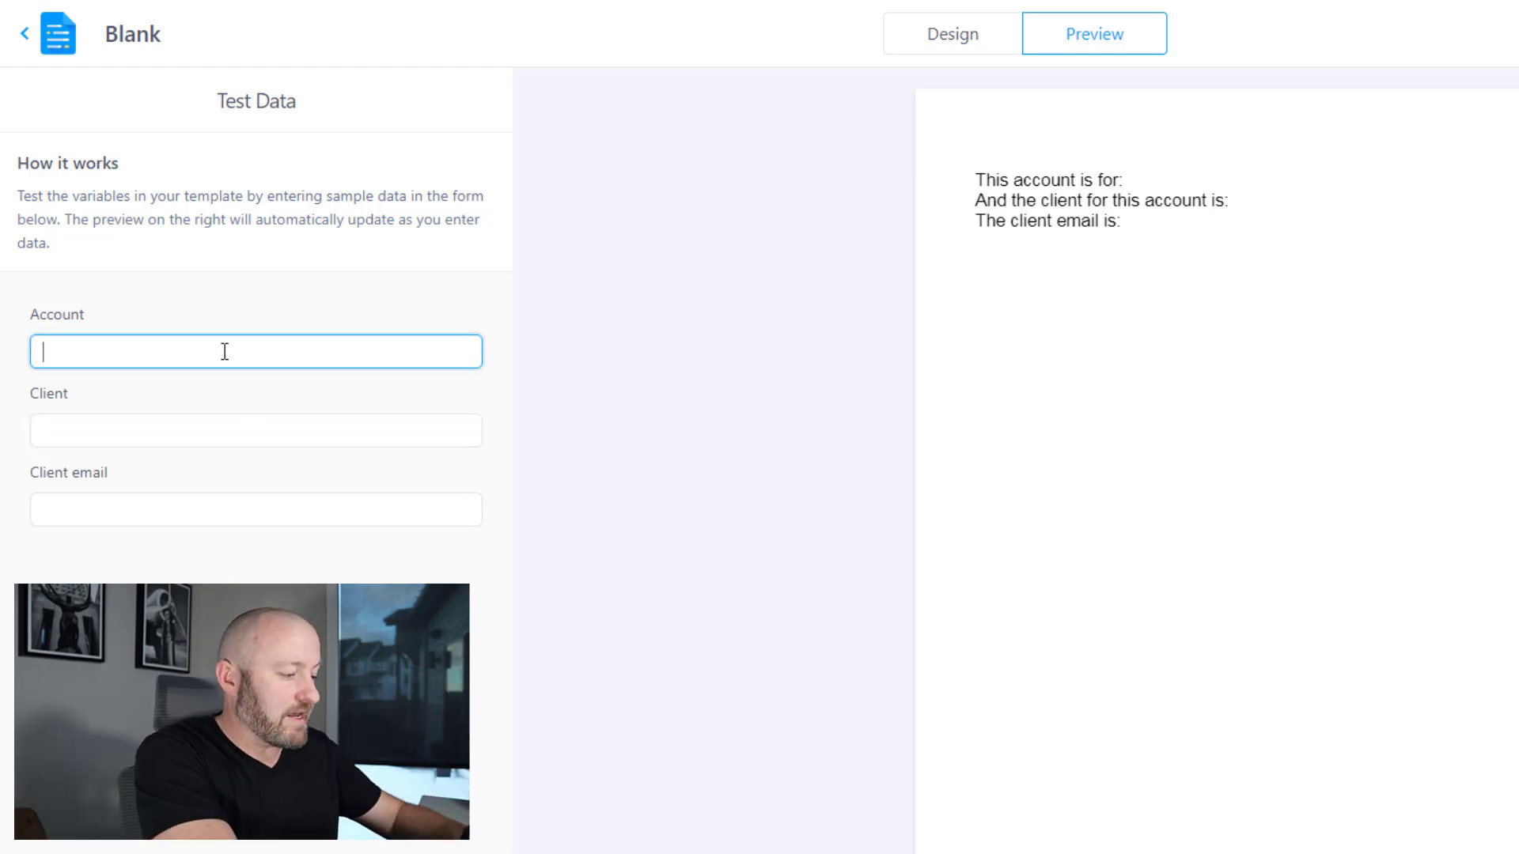
text(GAP Consul)
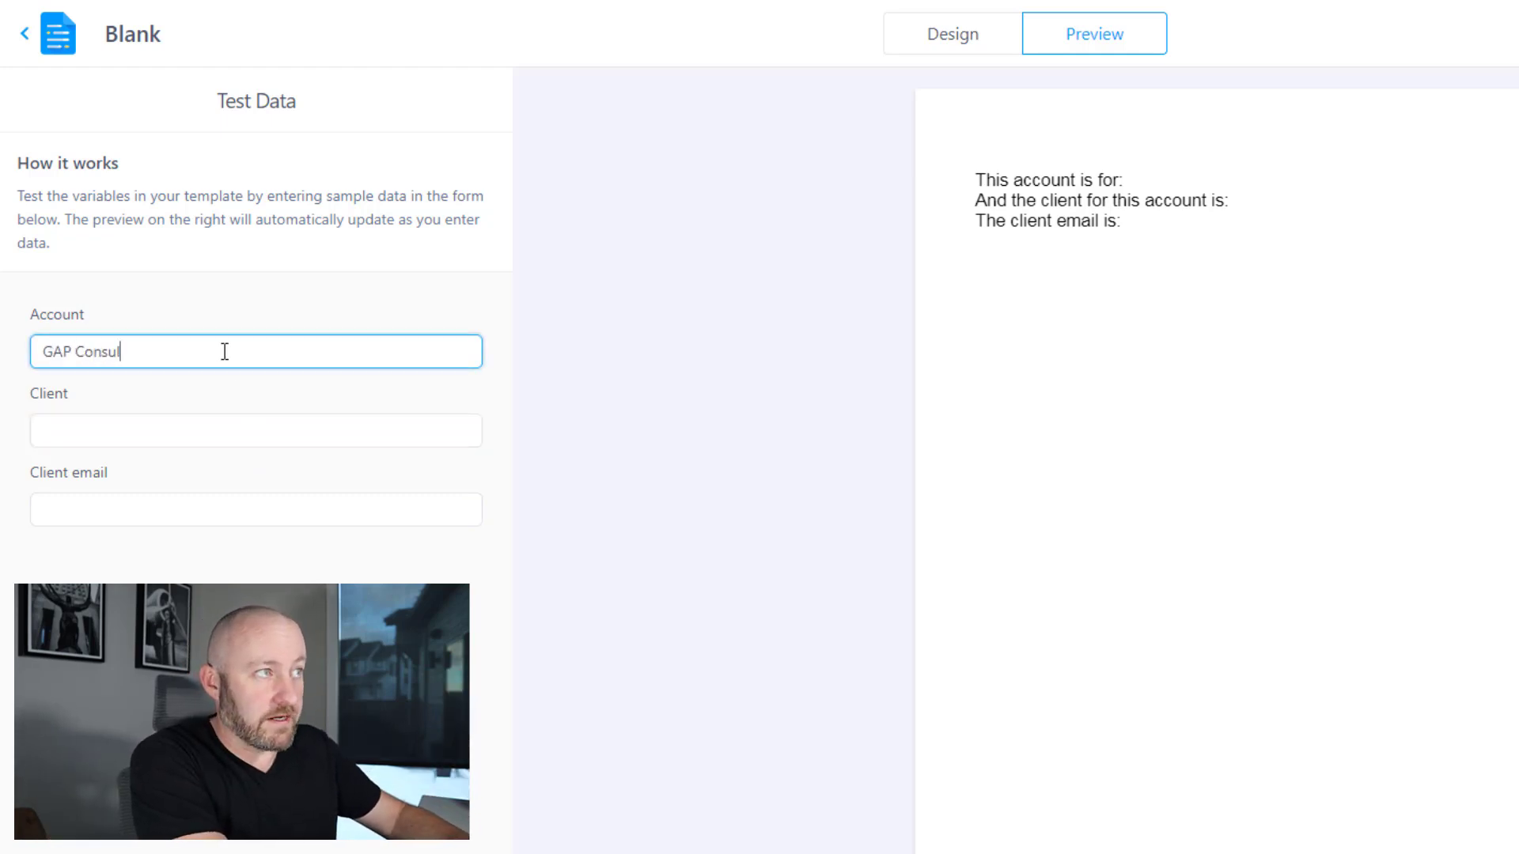
text(ting)
key(Tab)
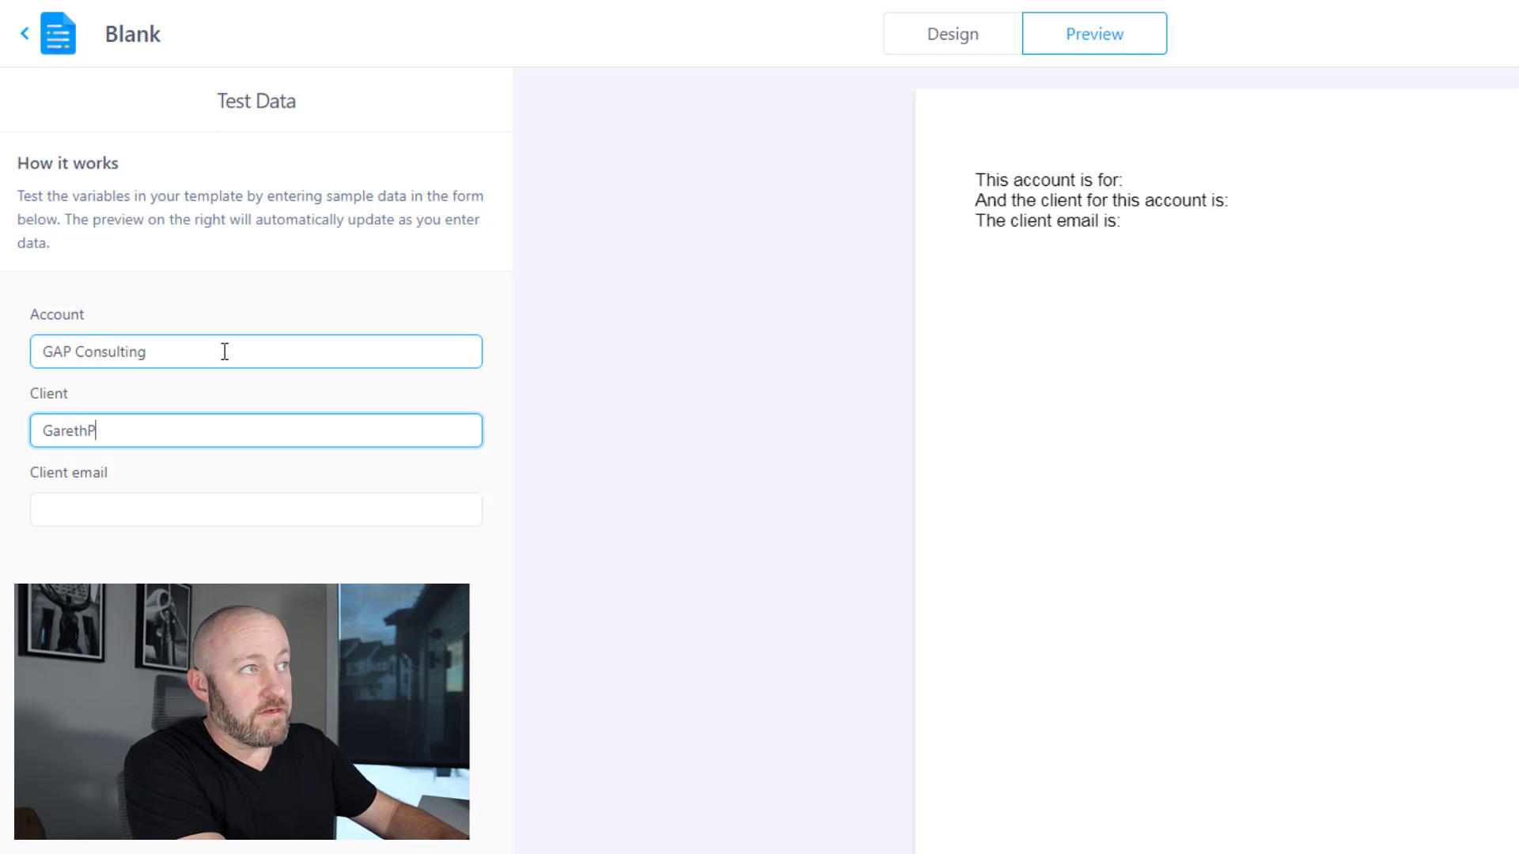
key(Tab)
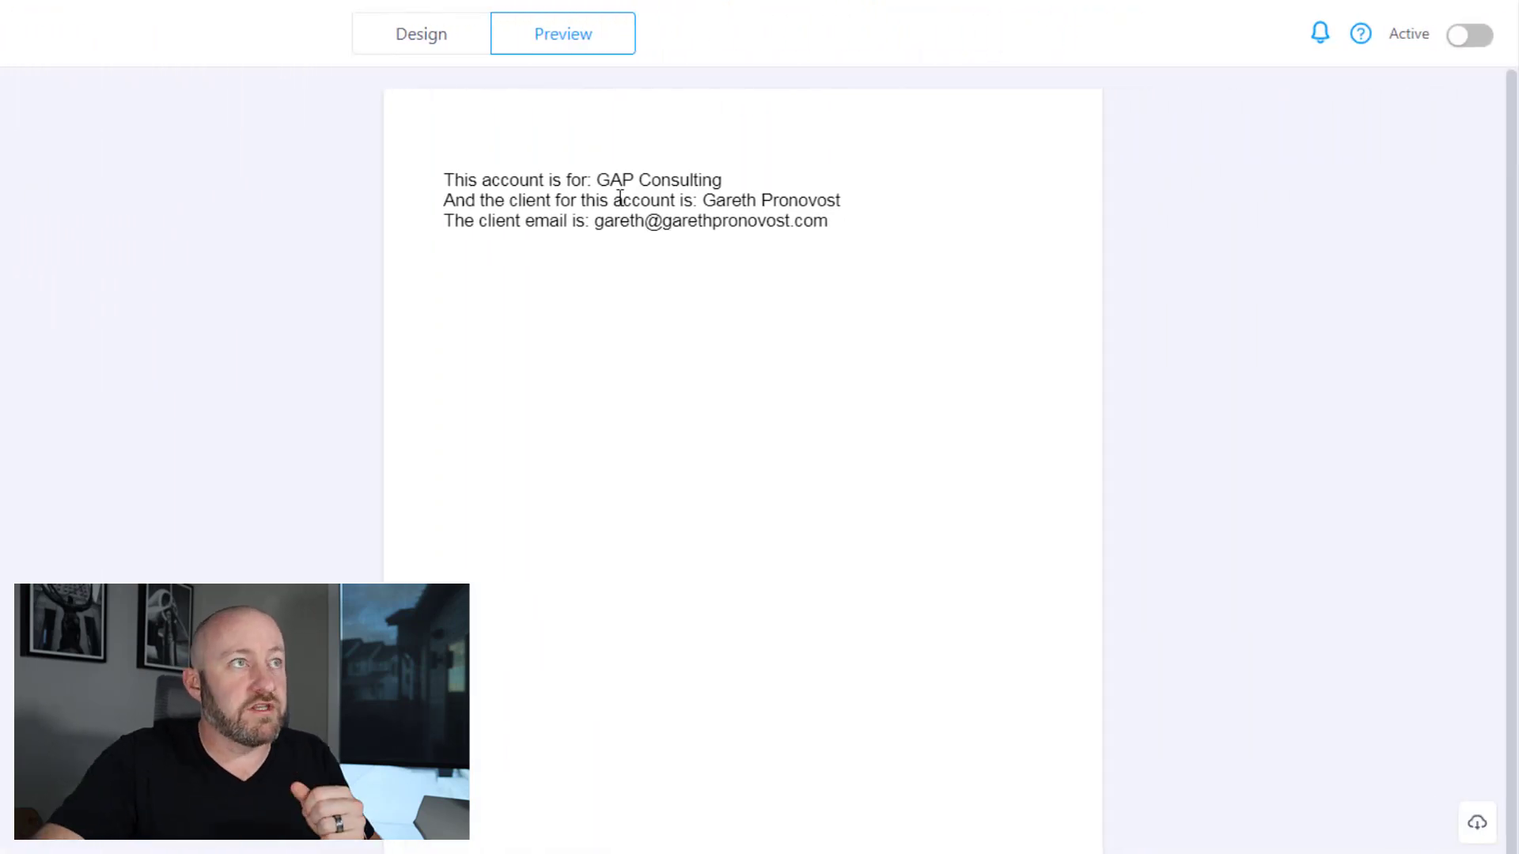
- Review Documint's Zapier integration guide under Integrations, then return to the template's Design view
click(383, 35)
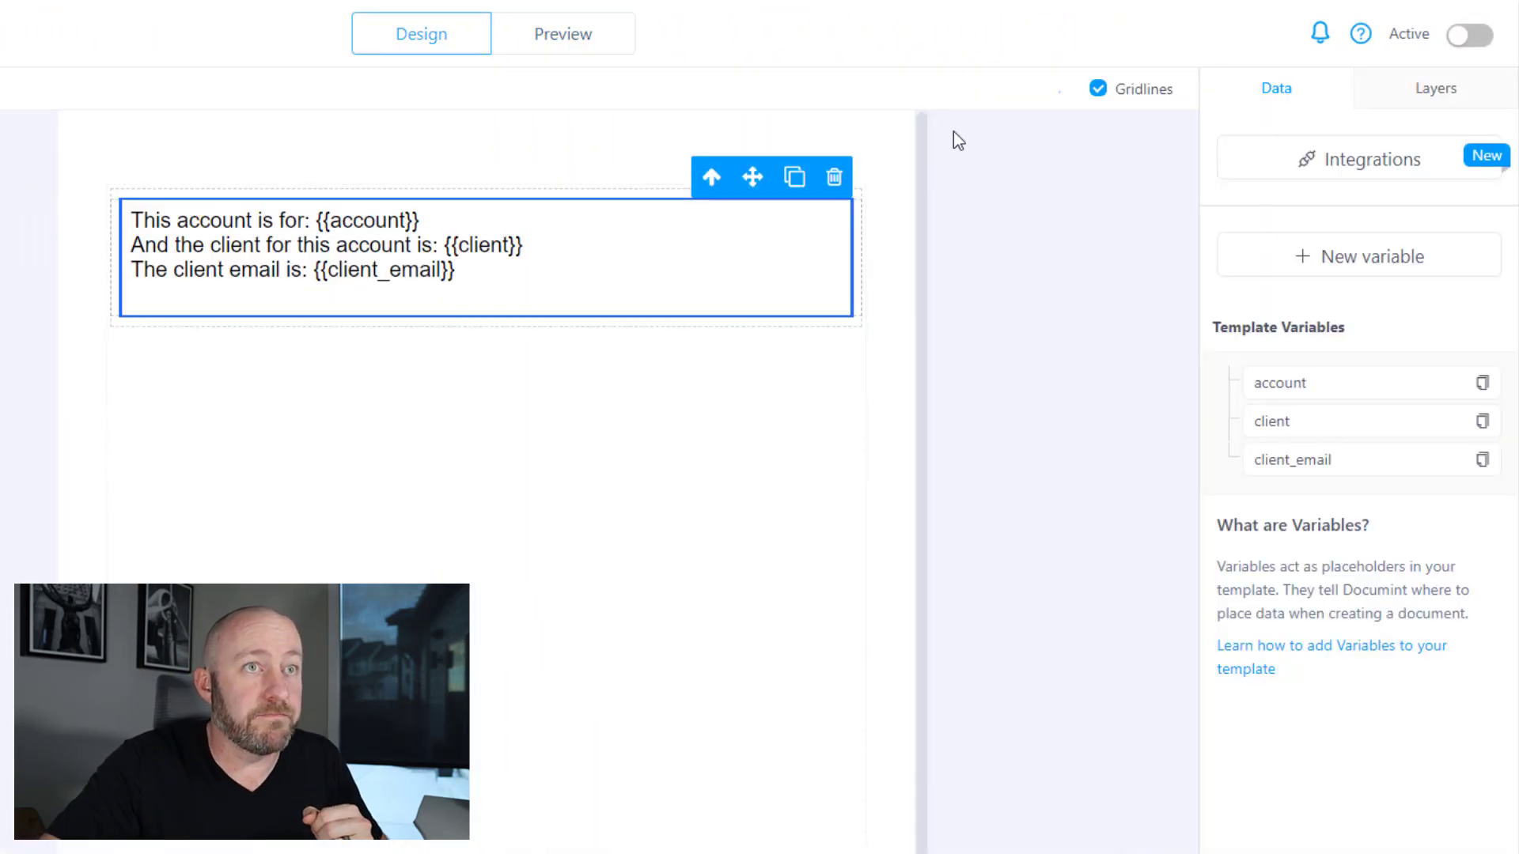
click(1358, 162)
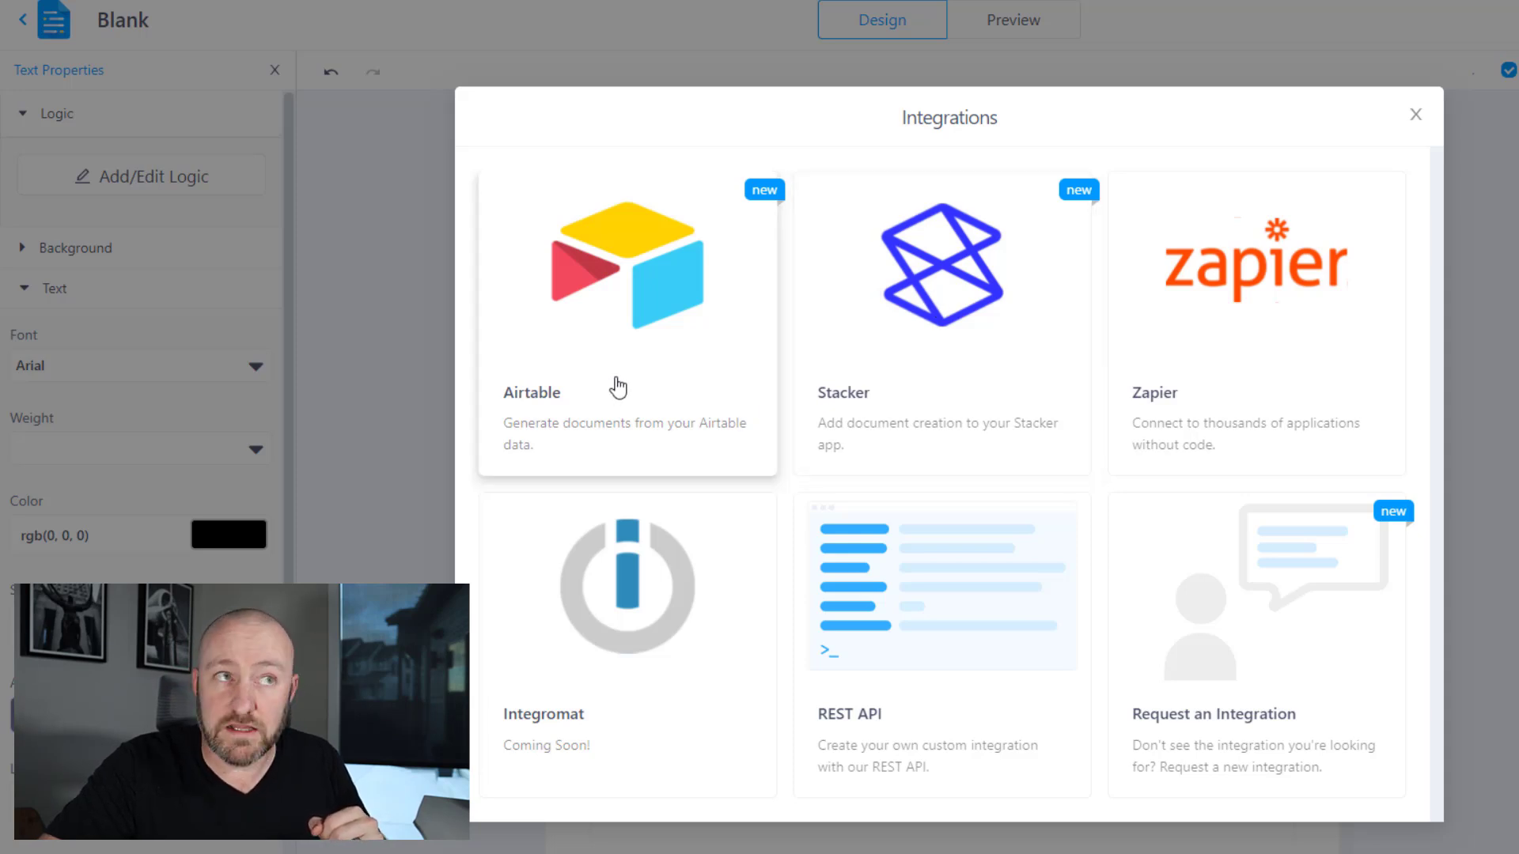
click(1227, 319)
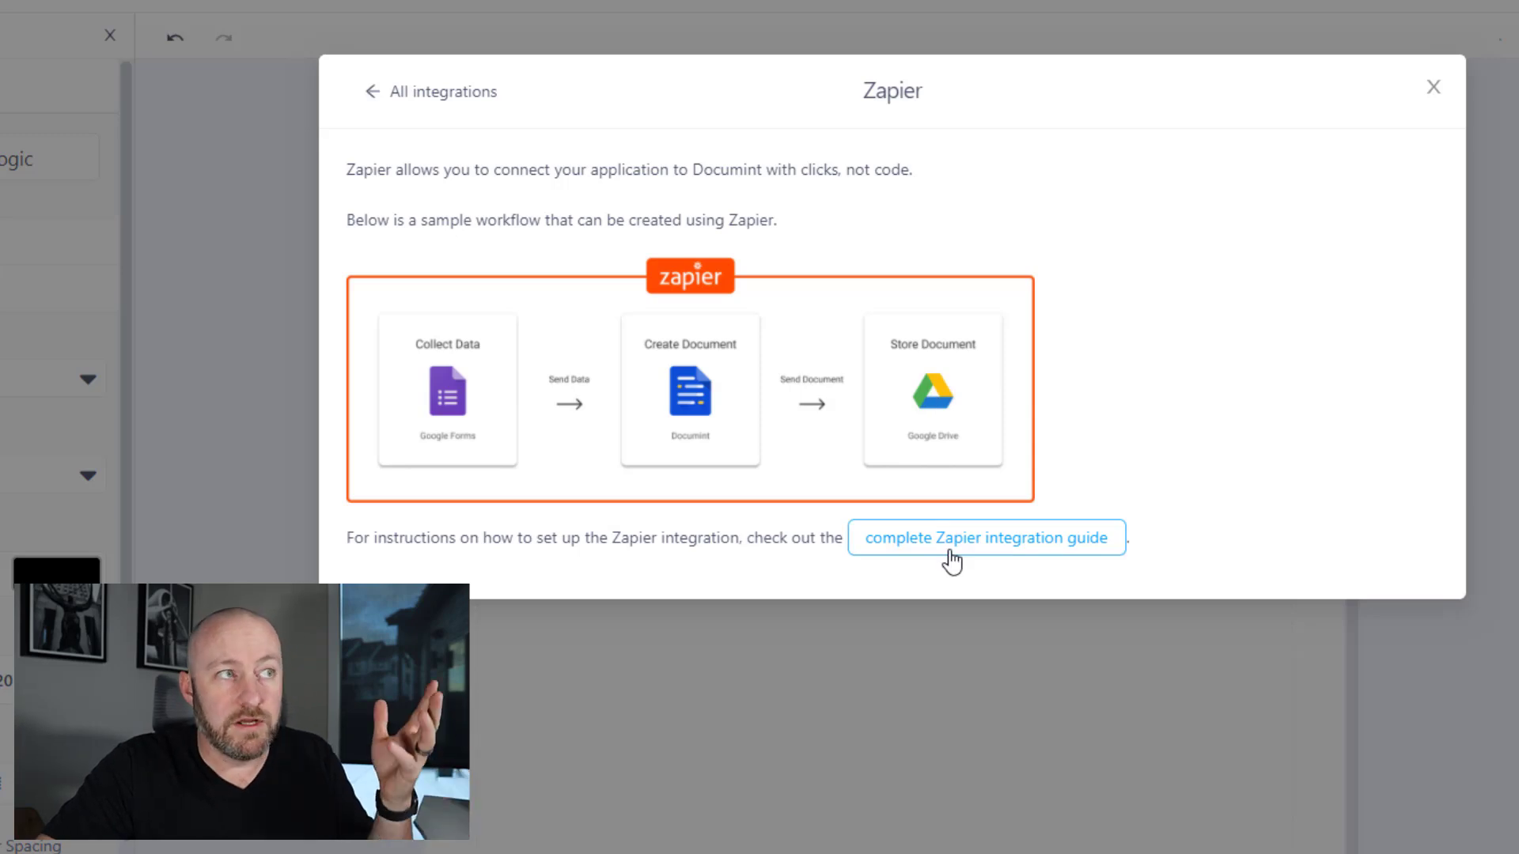
click(1434, 91)
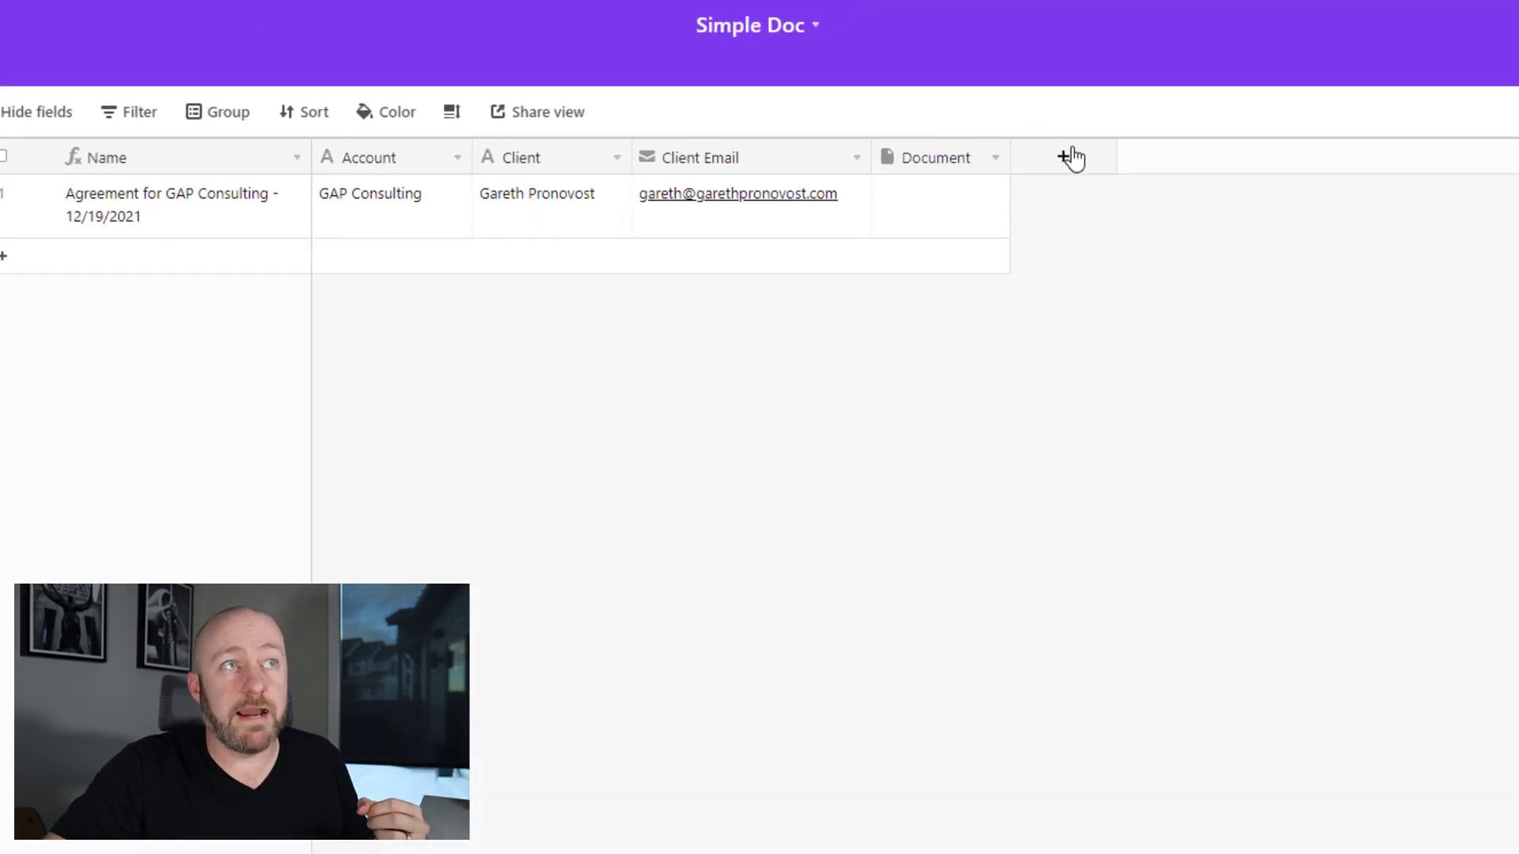
- Add a new Airtable field named 'Create Doc' and make it a Button field
click(1069, 157)
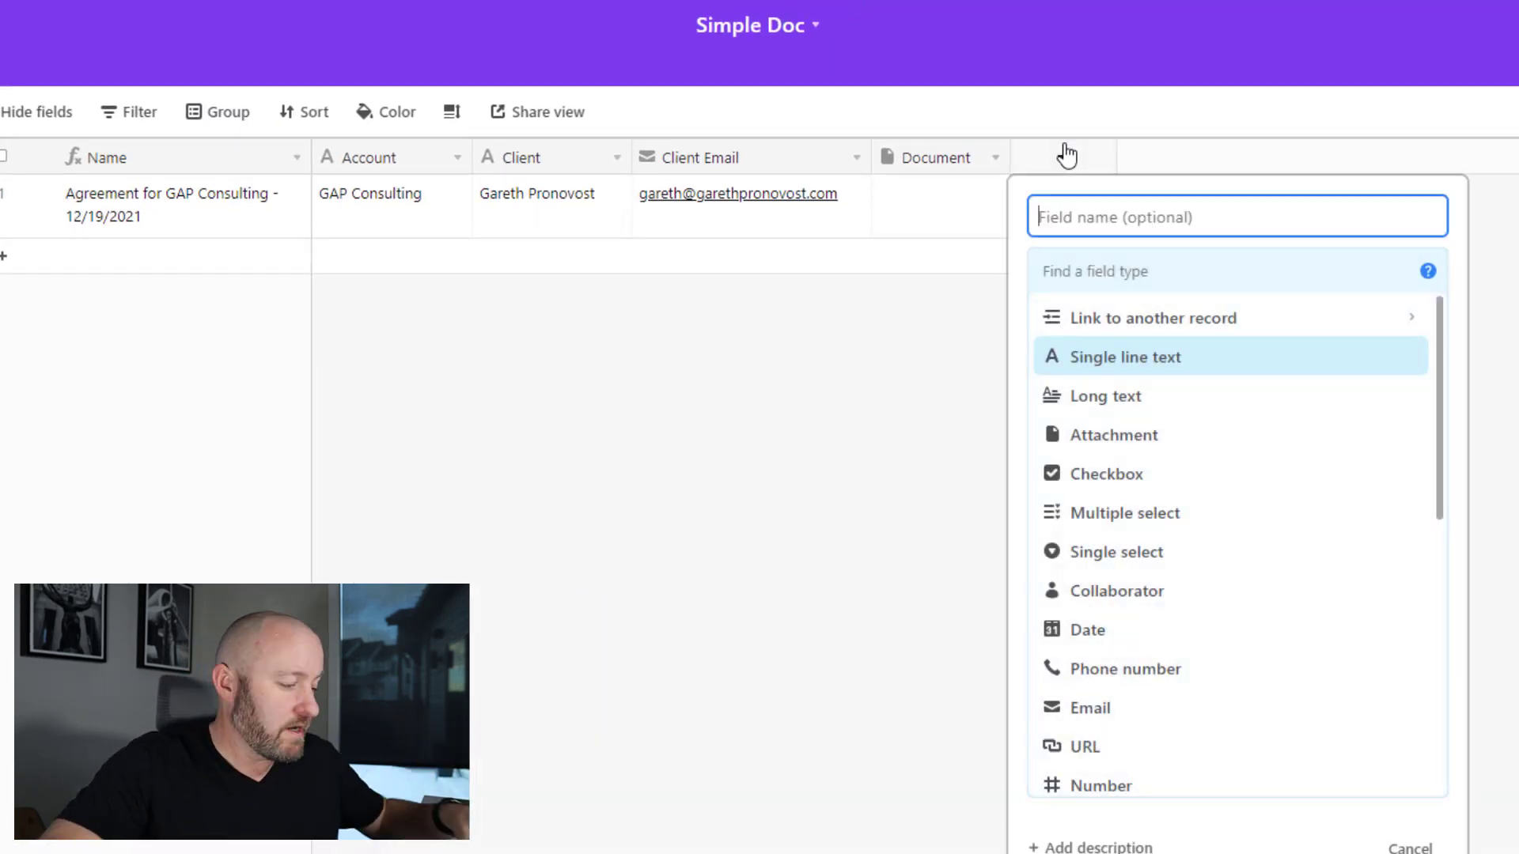
text(Create)
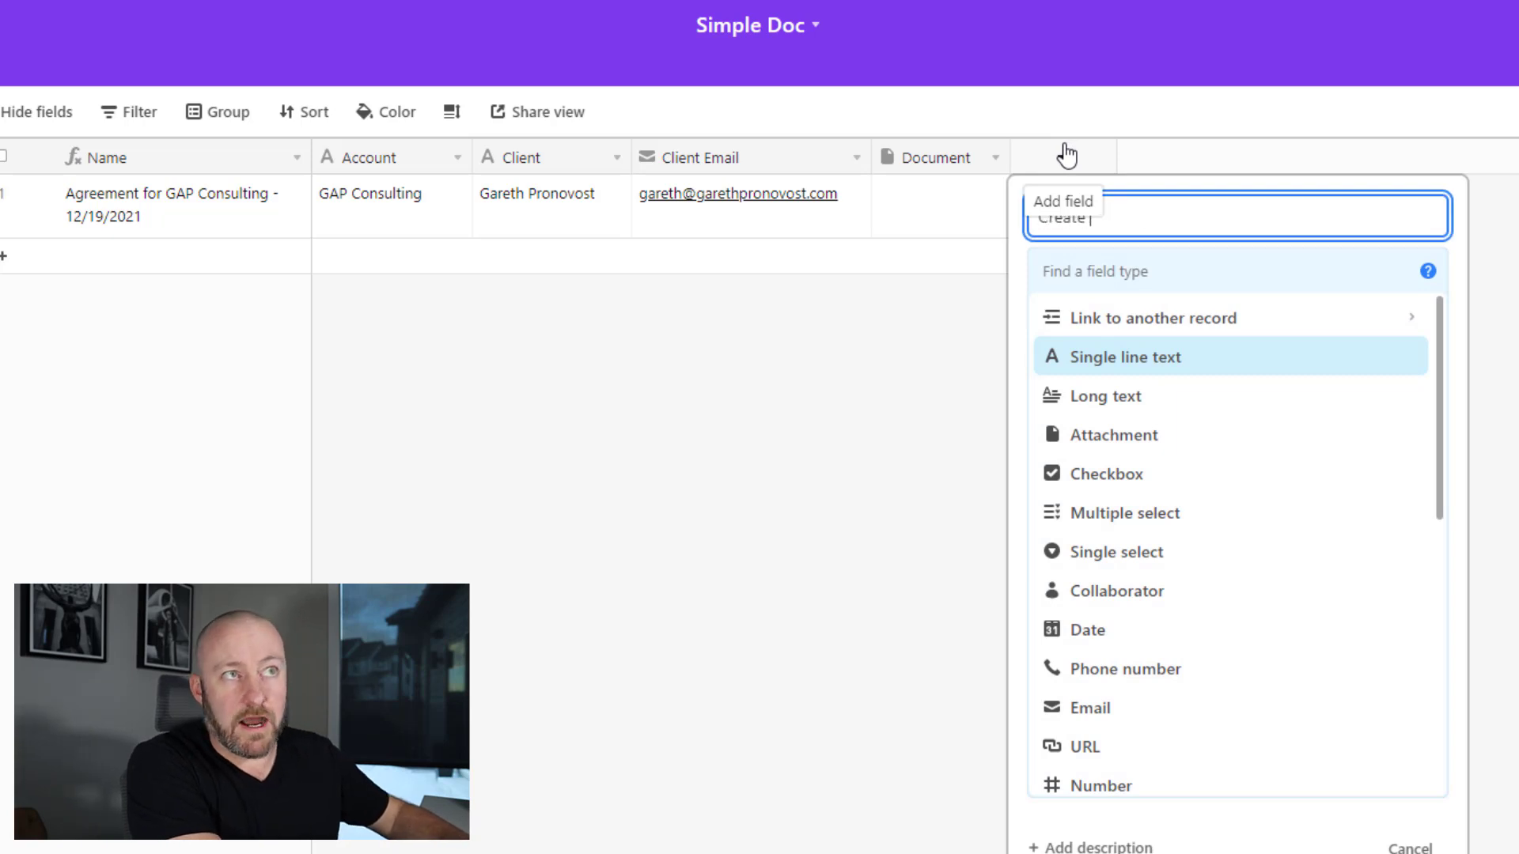
text( Doc)
key(Tab)
text(bu)
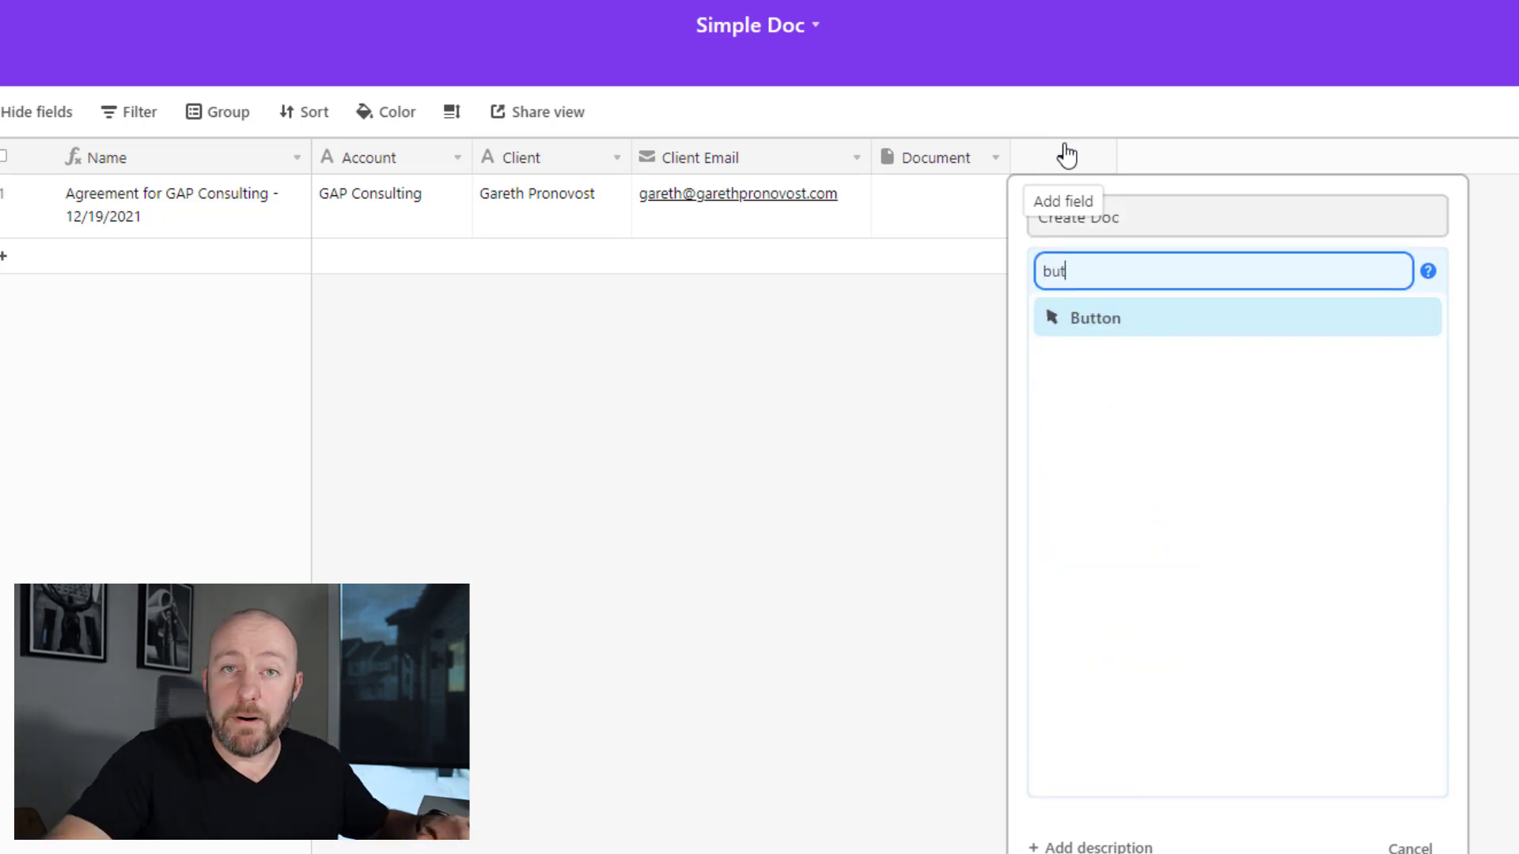
click(1115, 321)
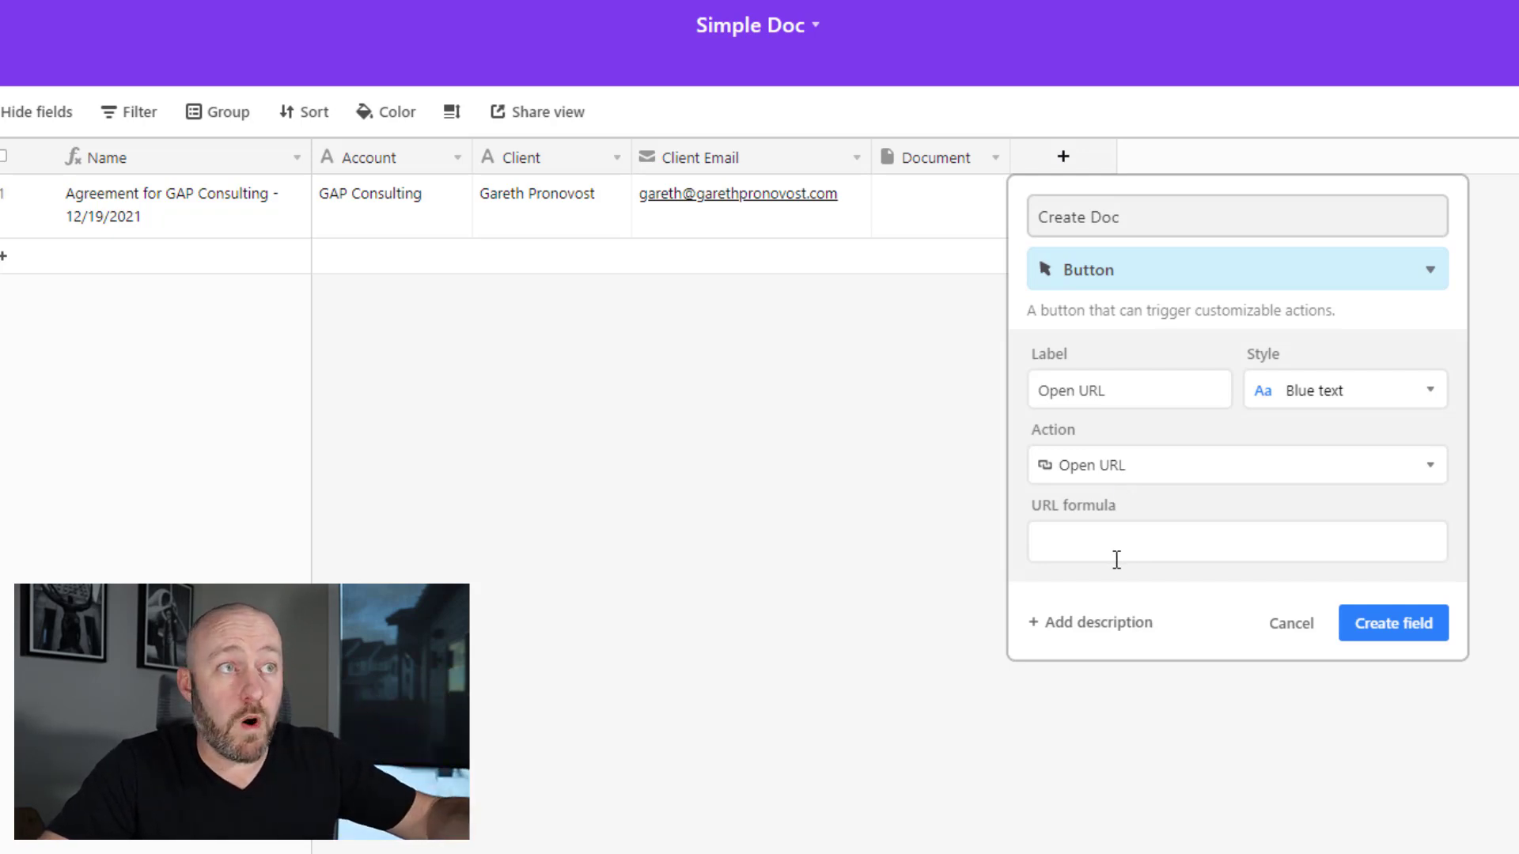
- Give the button an Open URL action with a placeholder formula and Light cyan style, then create it
click(1112, 475)
scroll(1099, 728, down, 3)
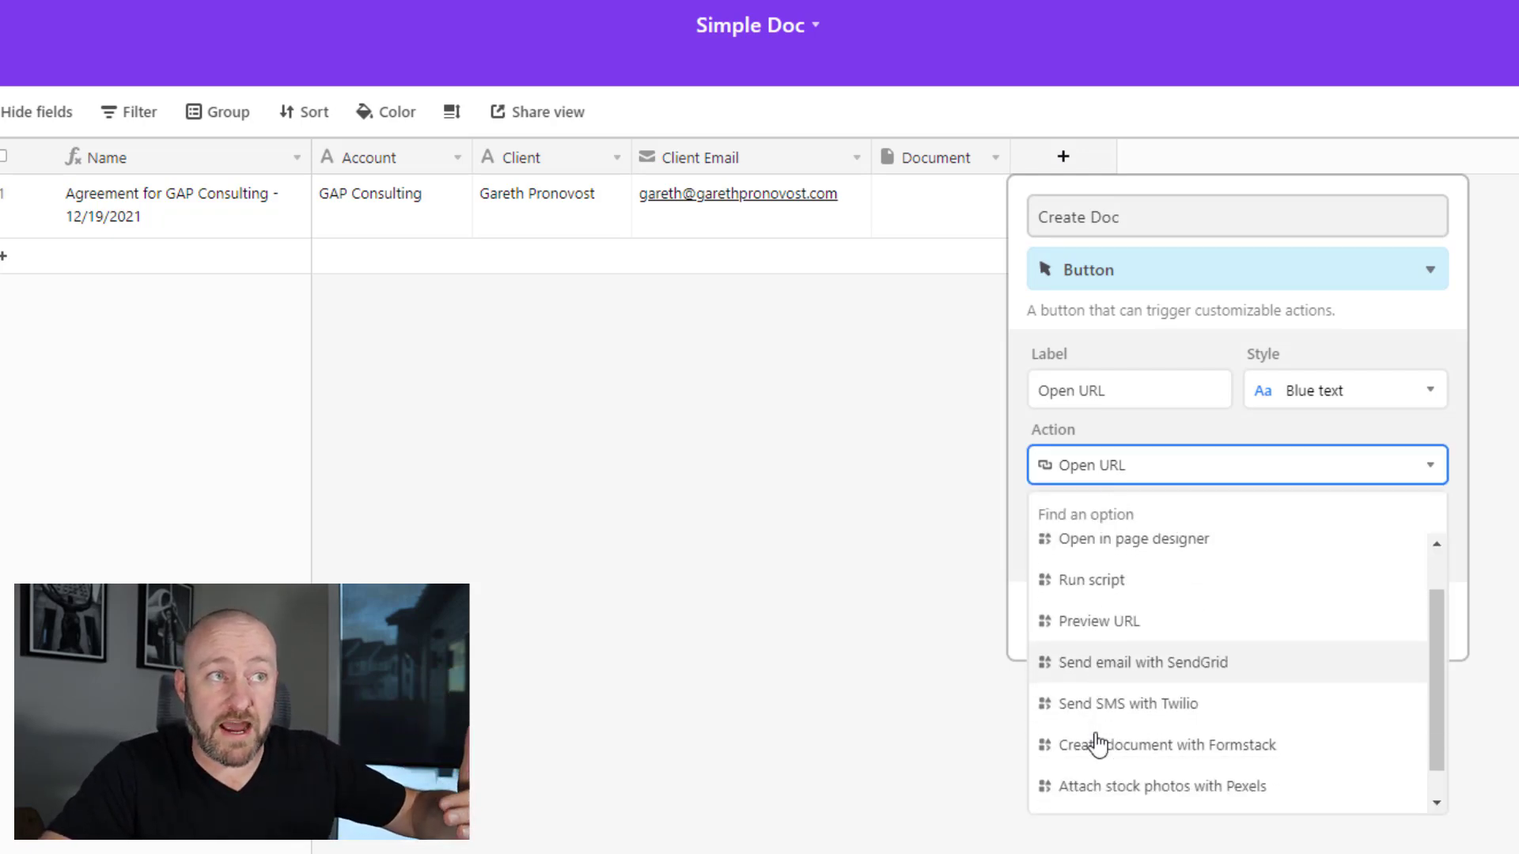
scroll(1127, 751, up, 3)
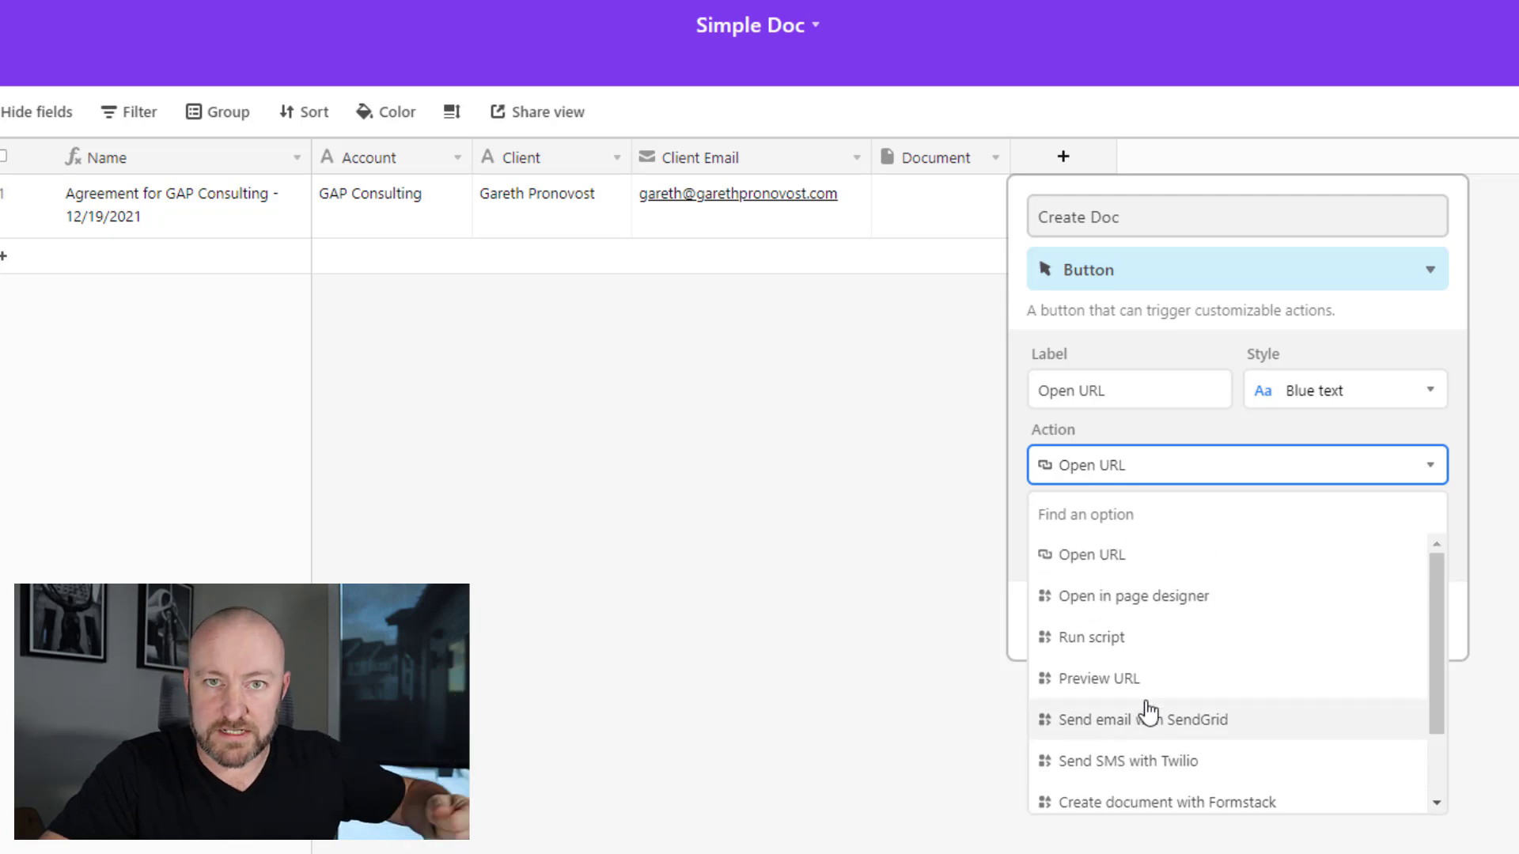
click(1117, 557)
click(1105, 540)
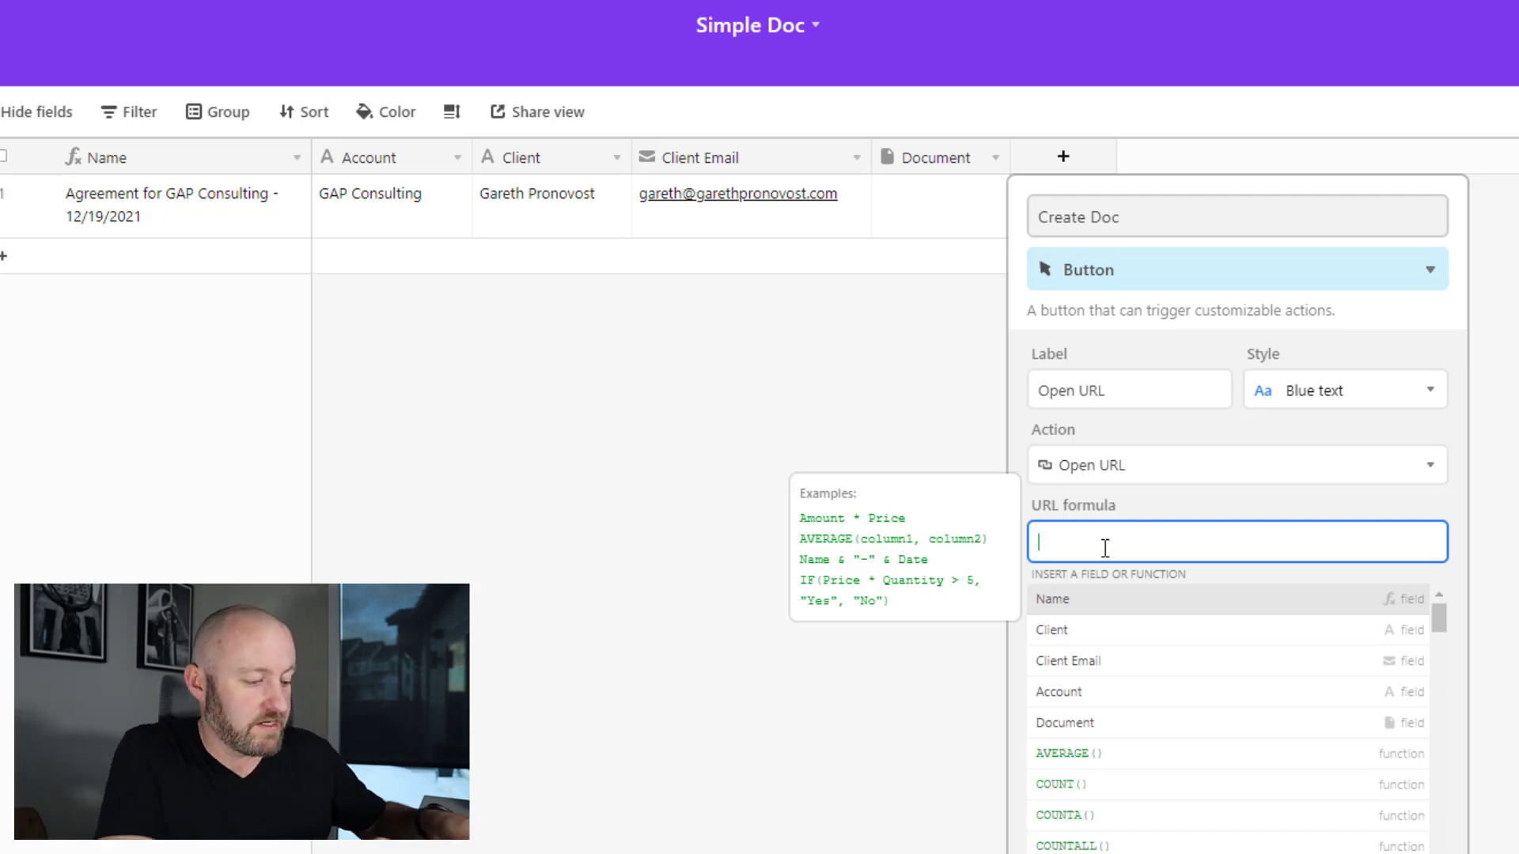
text('placeholder)
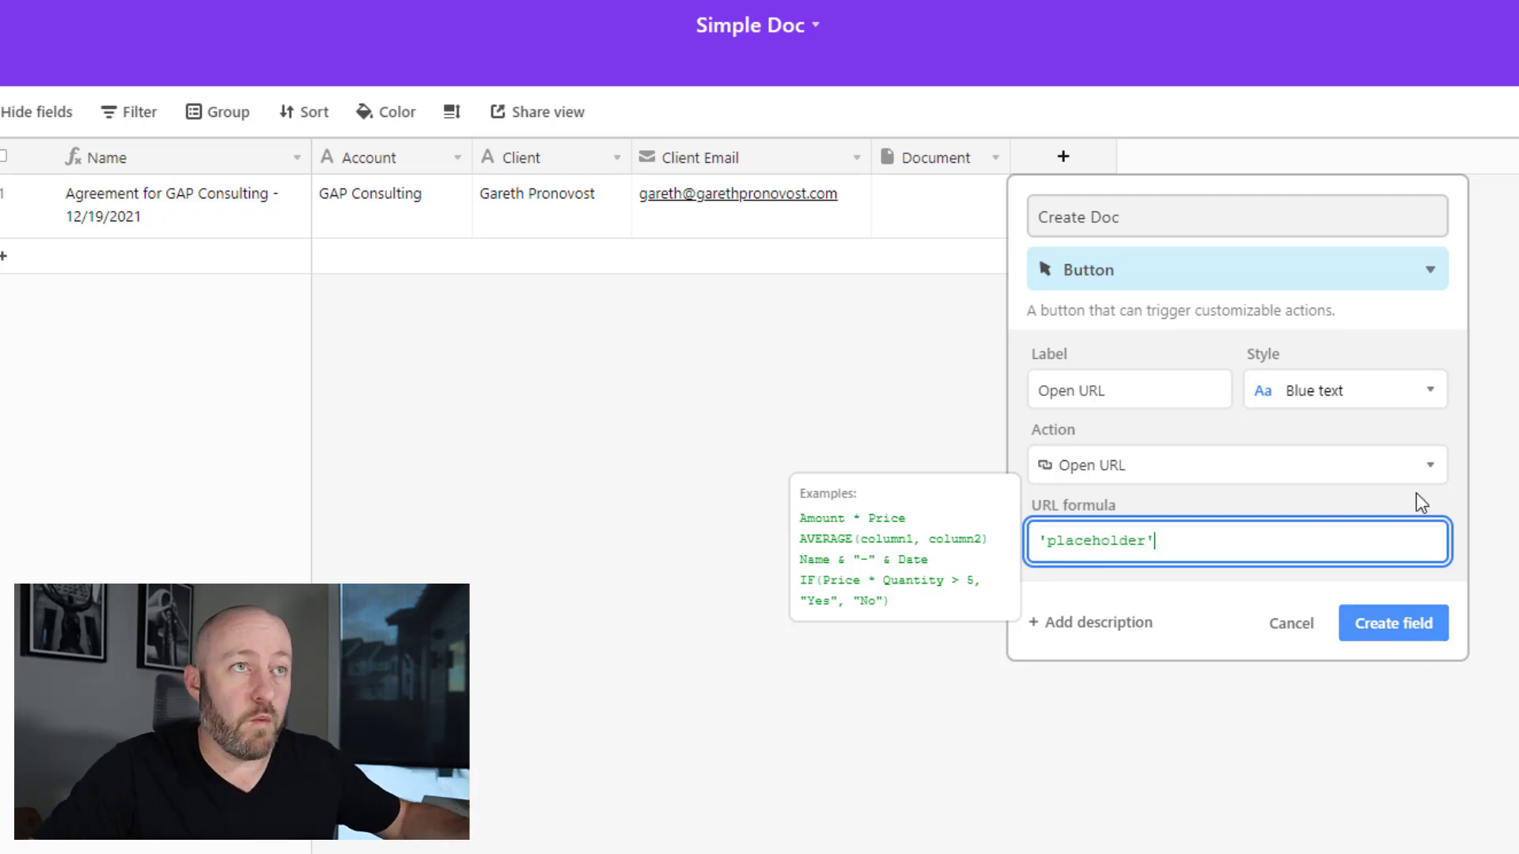
click(1340, 395)
click(1315, 485)
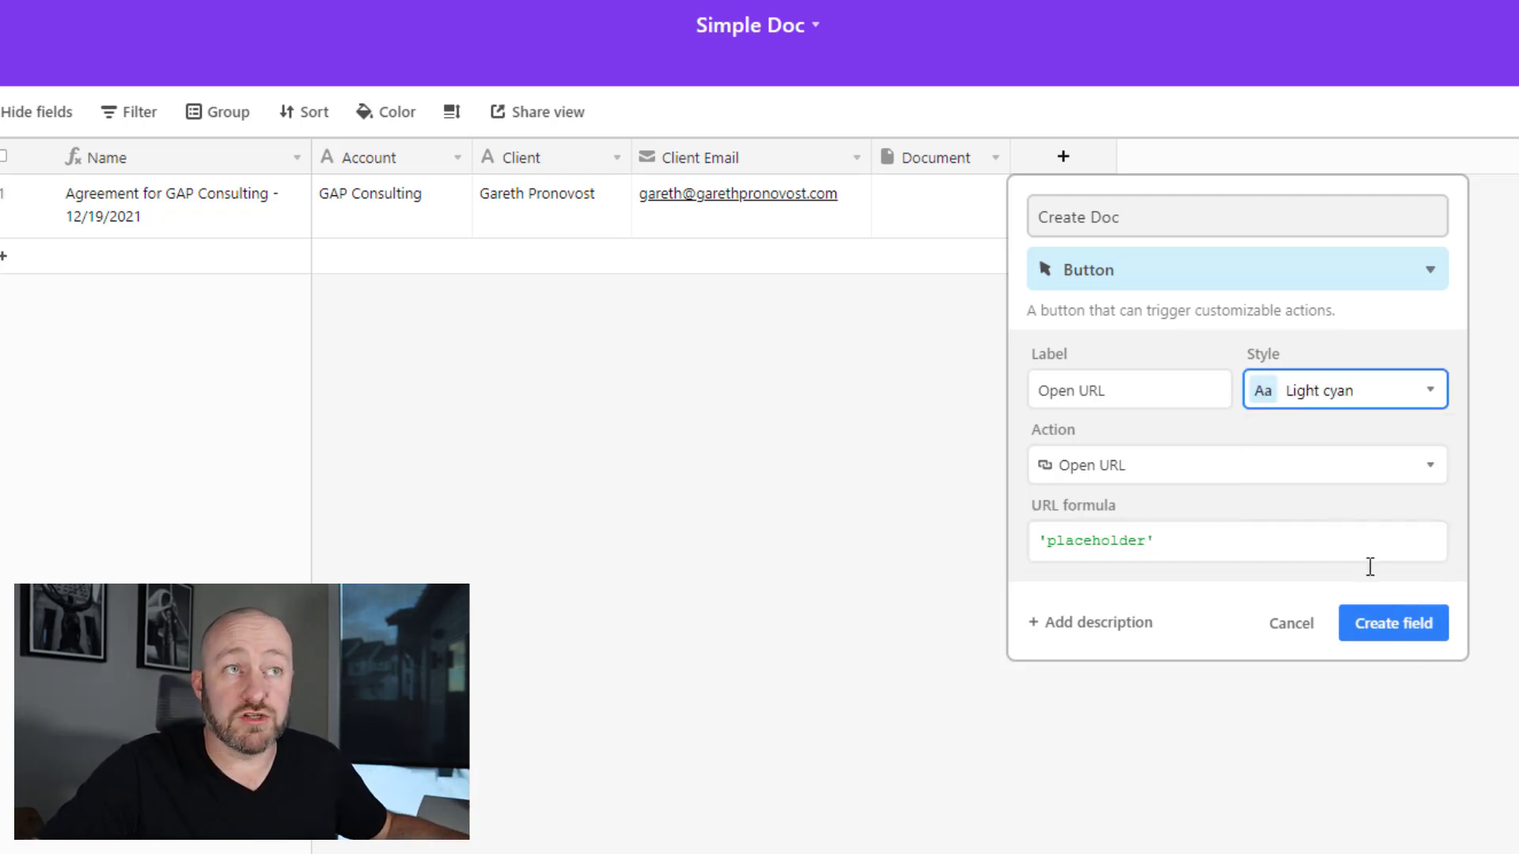
click(1398, 629)
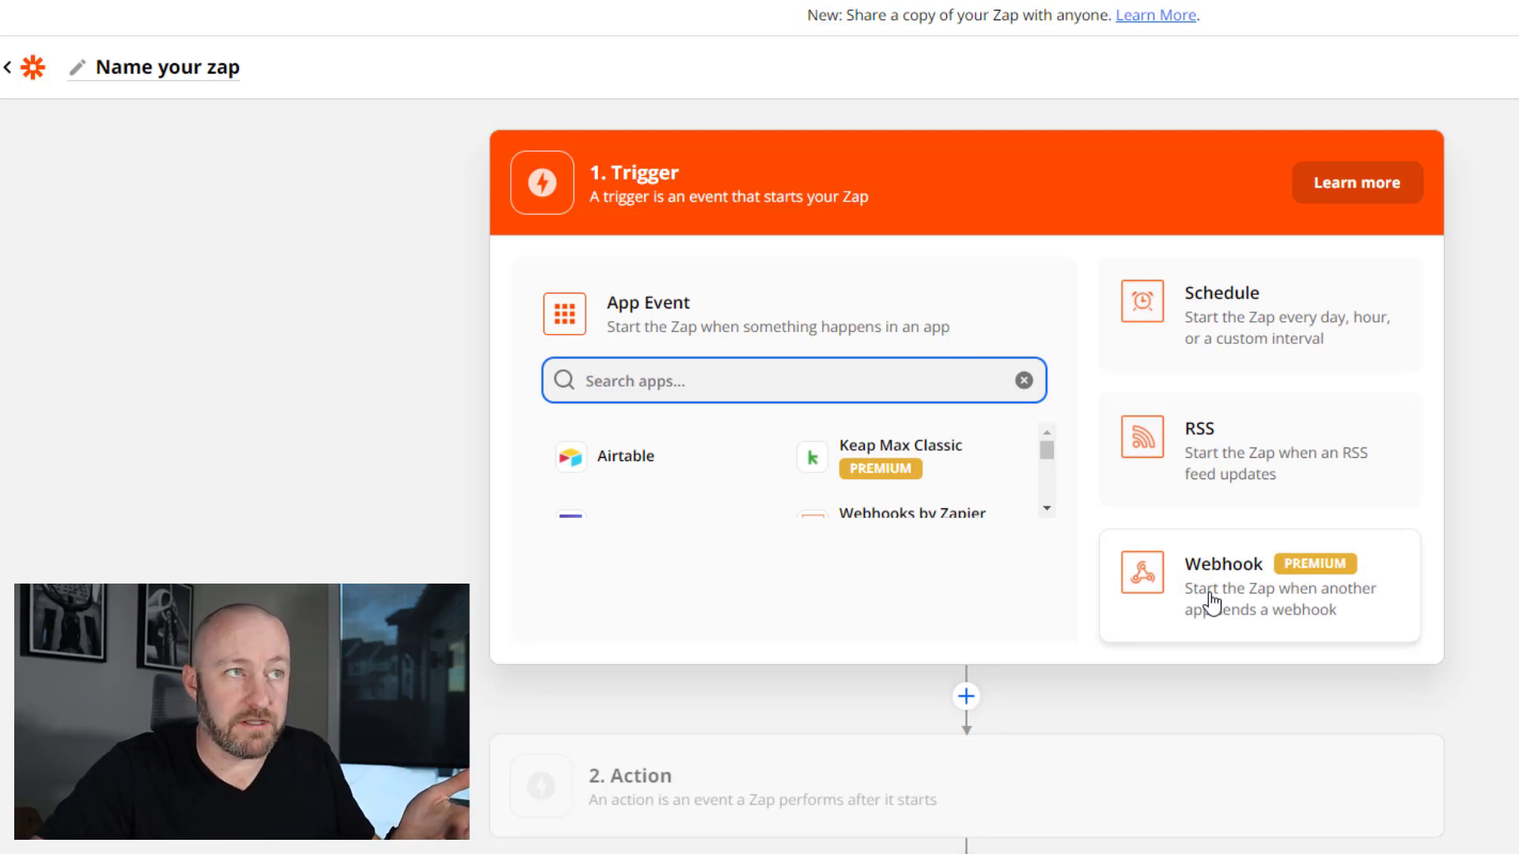
- Start the Zap with a Webhook Catch Hook trigger and copy its Custom Webhook URL
click(1212, 603)
click(793, 462)
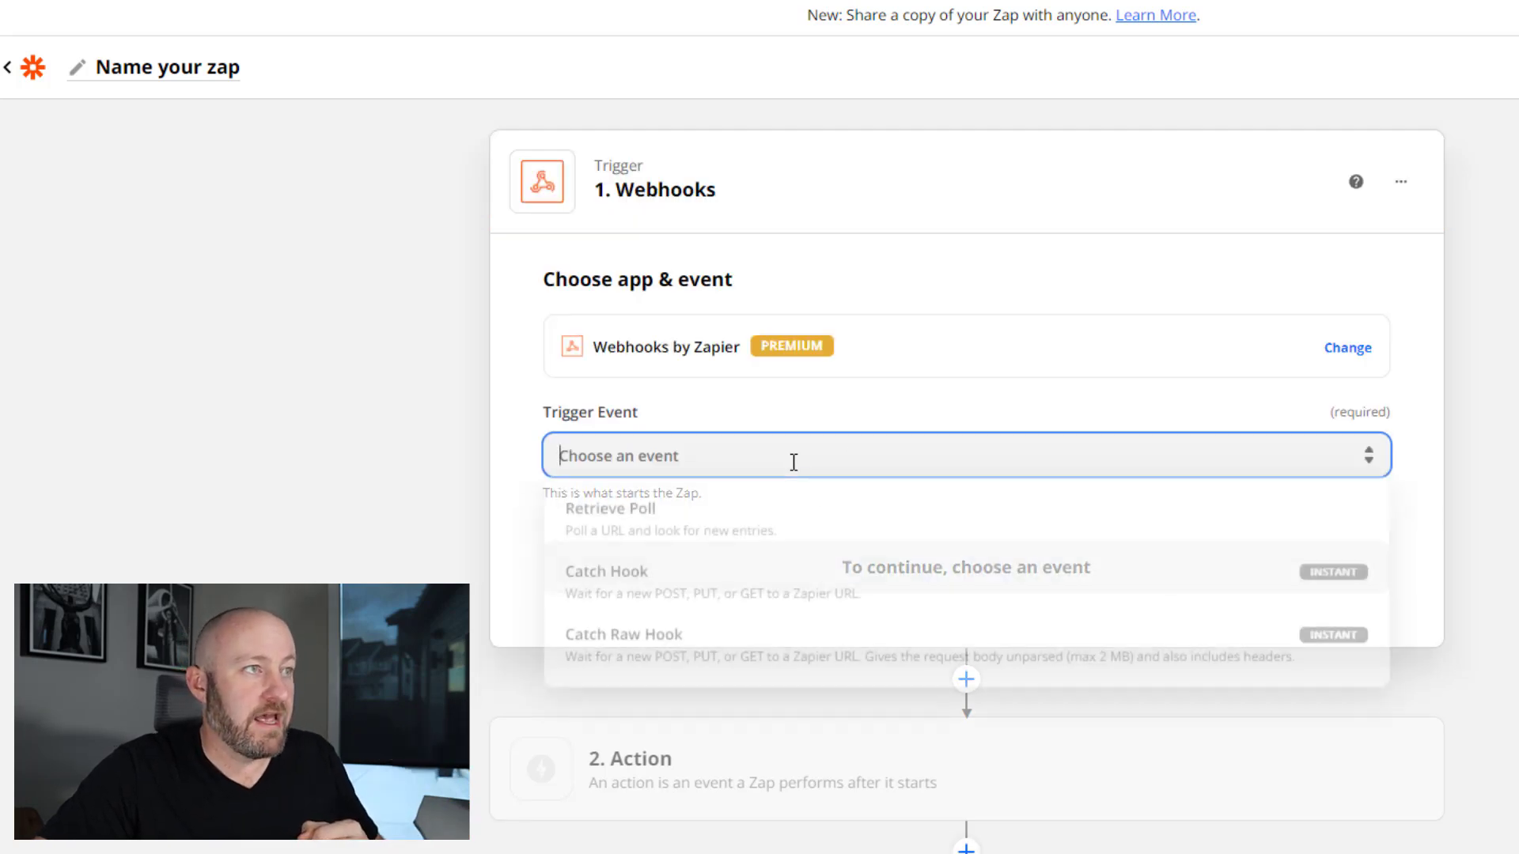
click(635, 589)
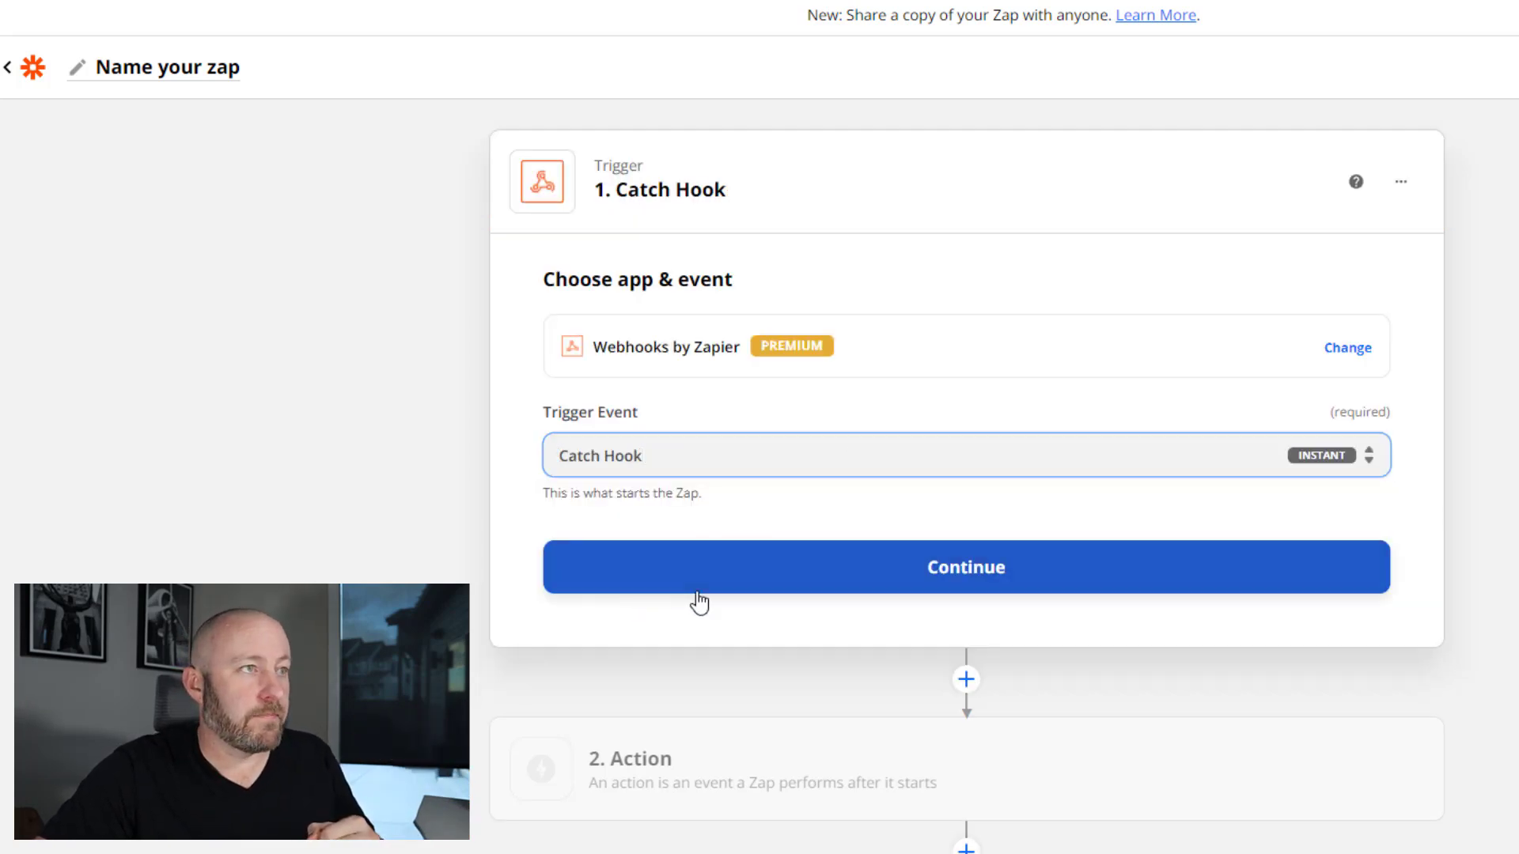
click(699, 593)
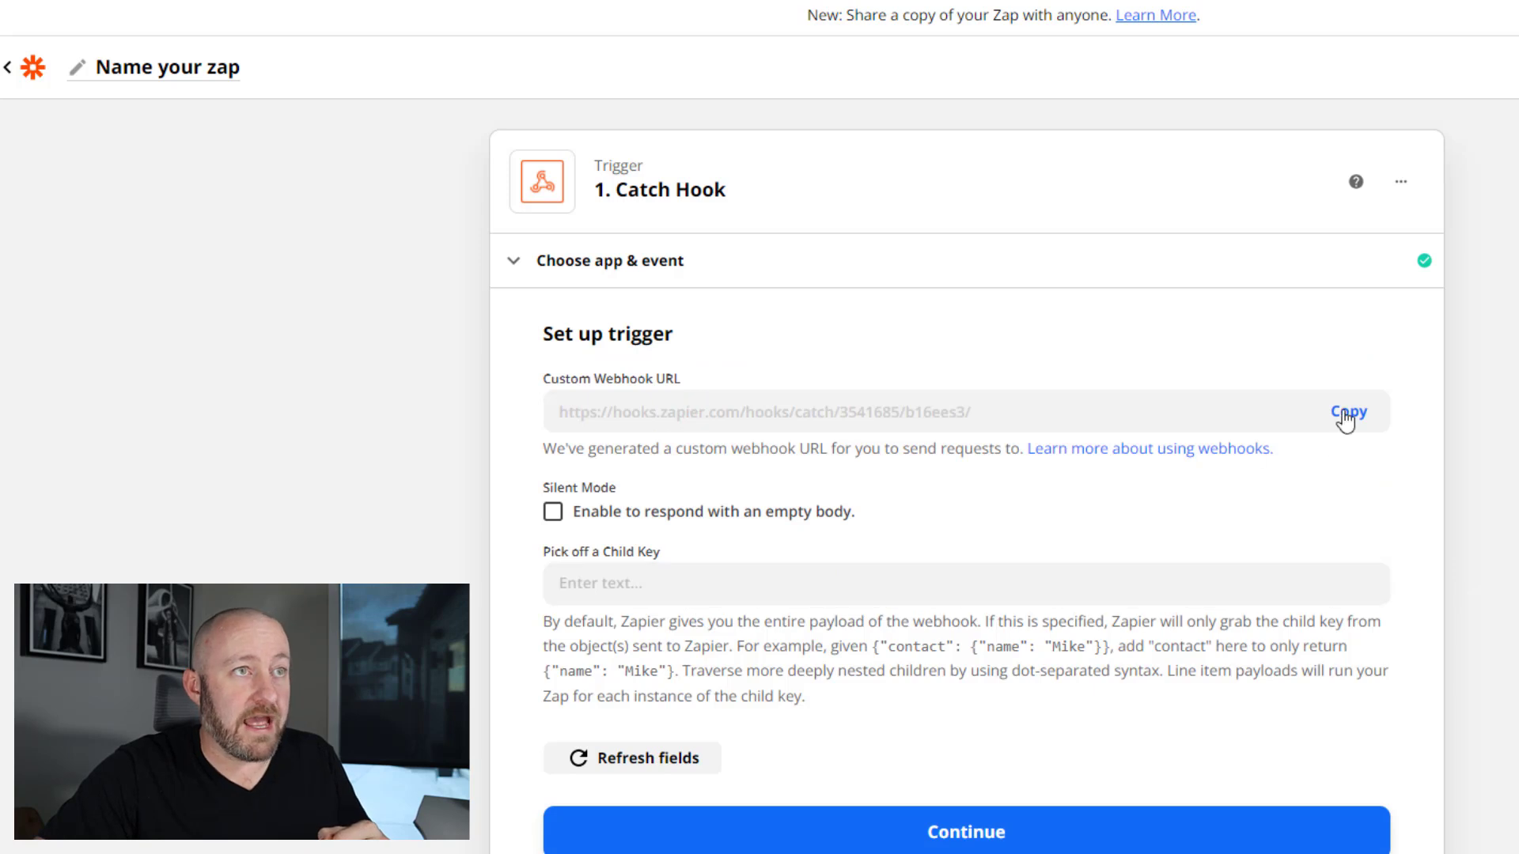
click(1344, 417)
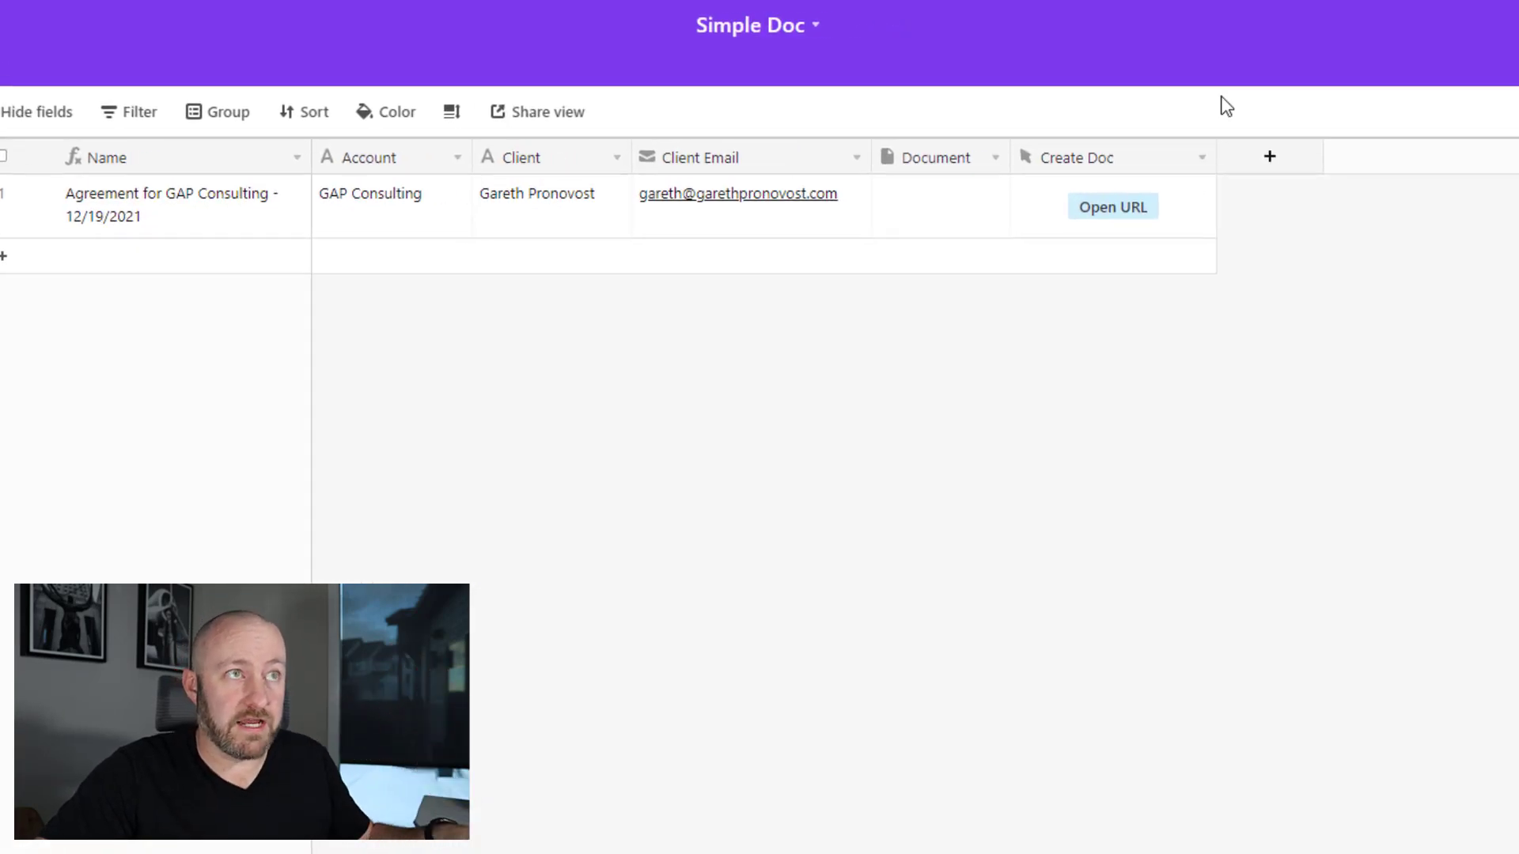
- Replace the Create Doc button's placeholder formula with the pasted Zapier webhook URL
double_click(1069, 159)
double_click(924, 534)
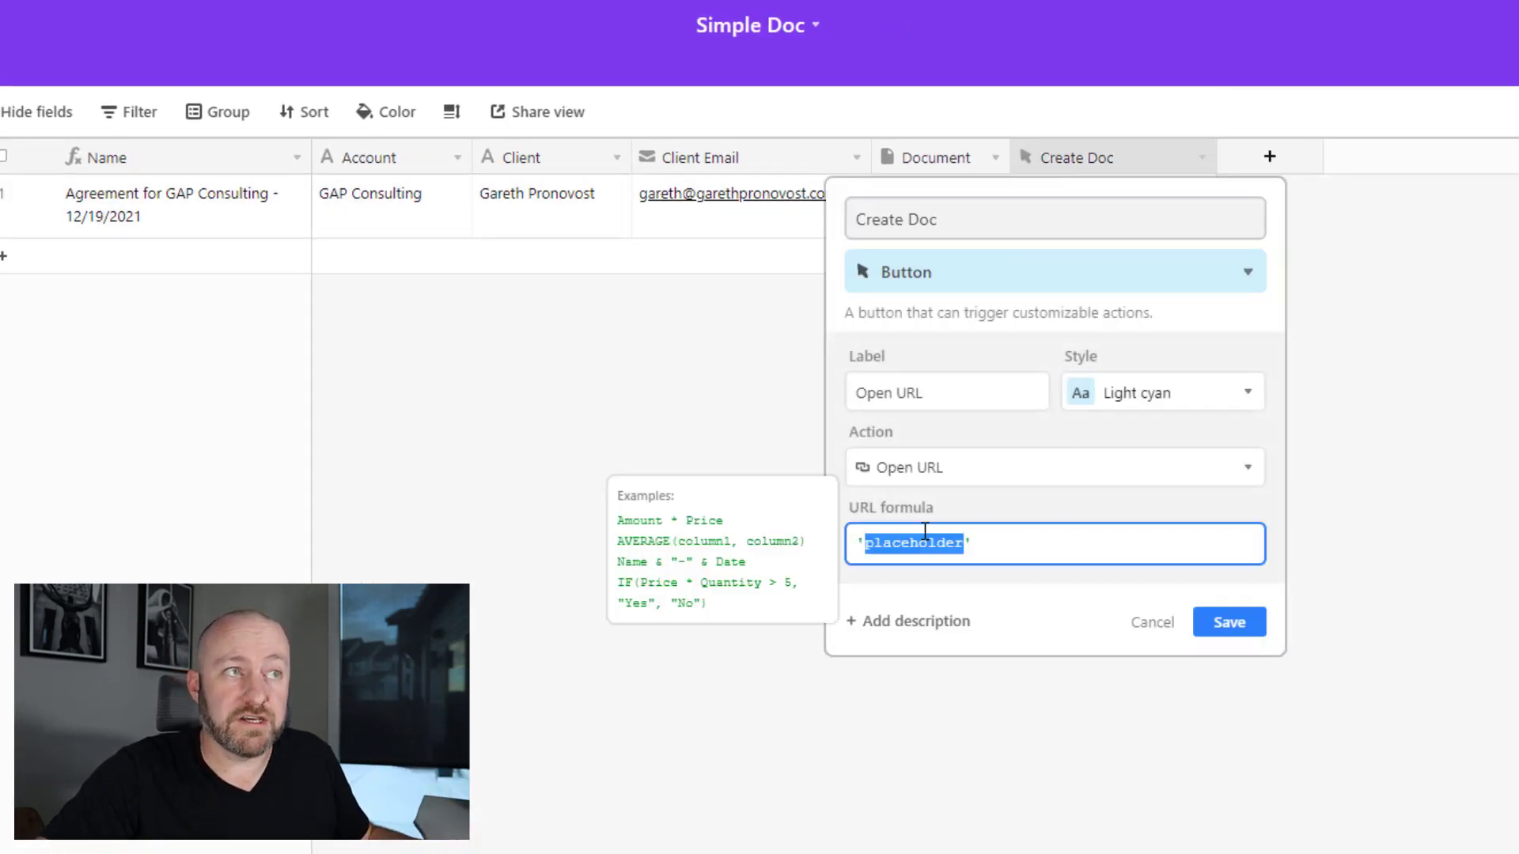
key(ctrl+v)
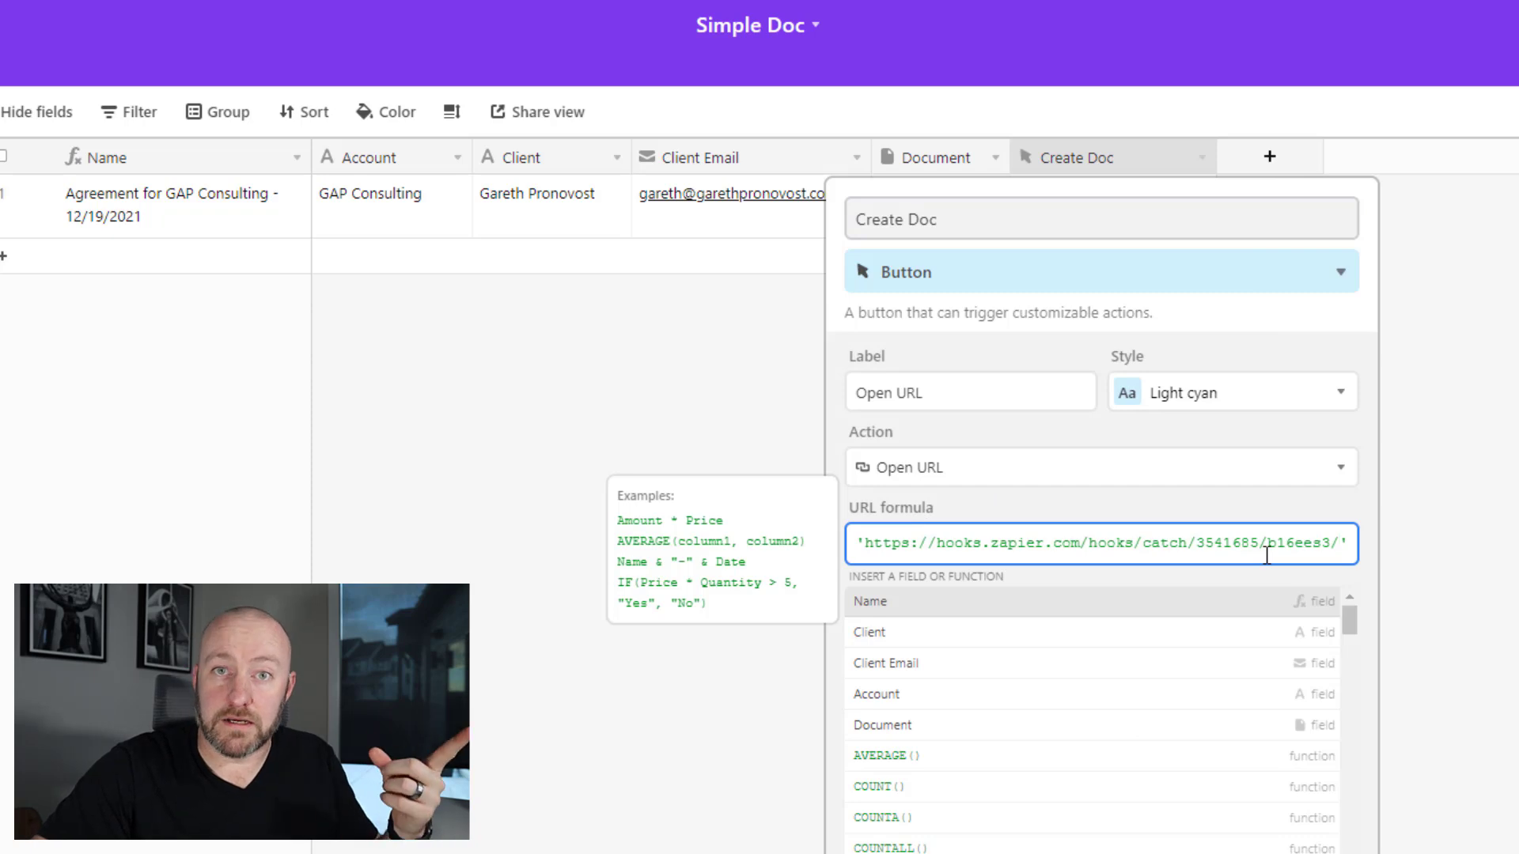
triple_click(1190, 546)
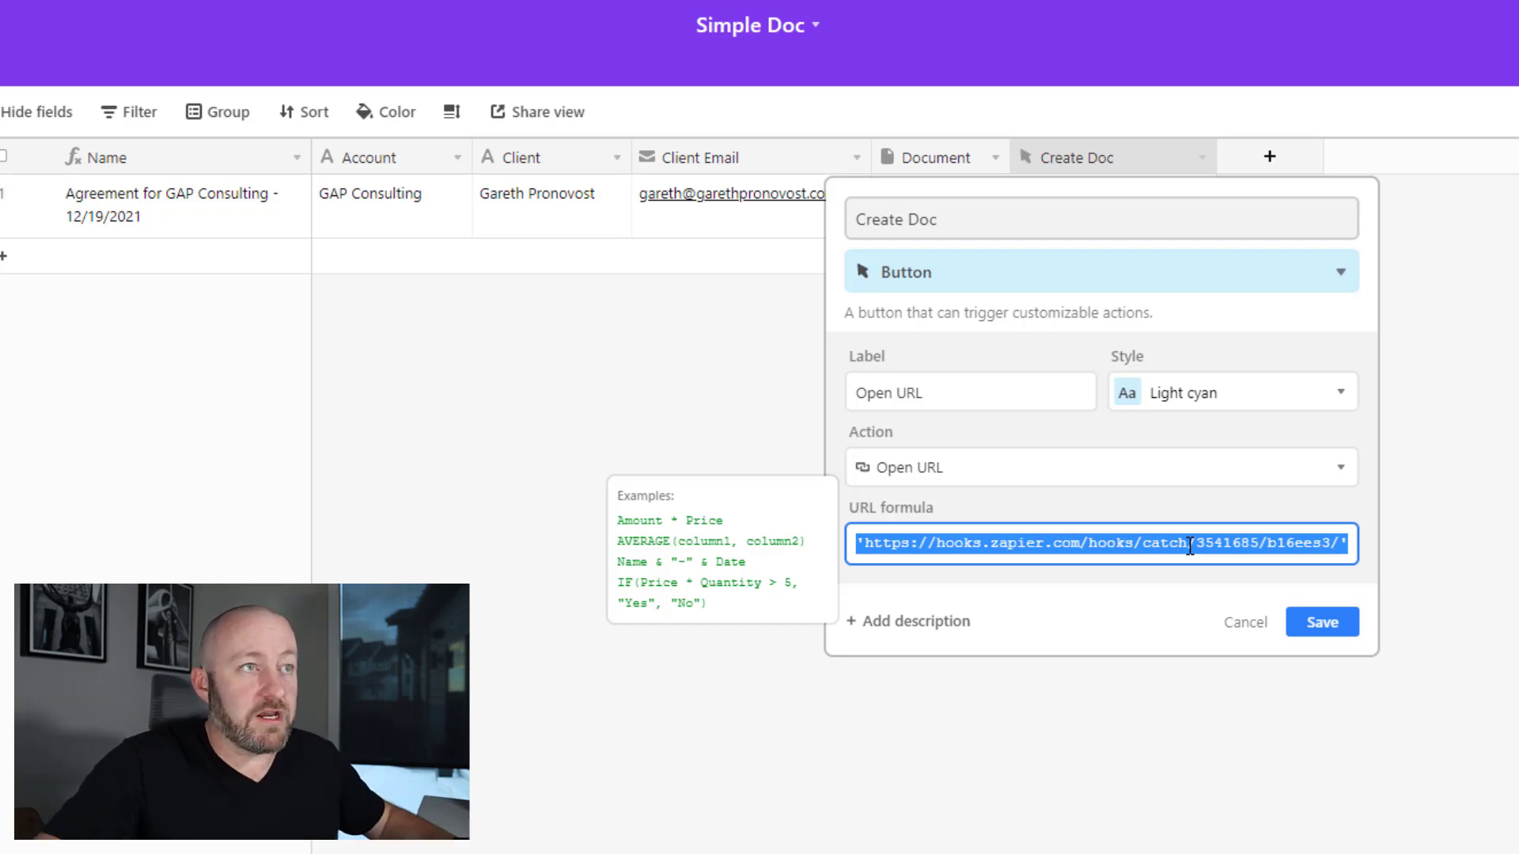
- Rewrite the formula as CONCATENATE('<webhook URL>?record_id=',RECORD_ID()) and save the field
key(ctrl+x)
text(CONCATENATE()
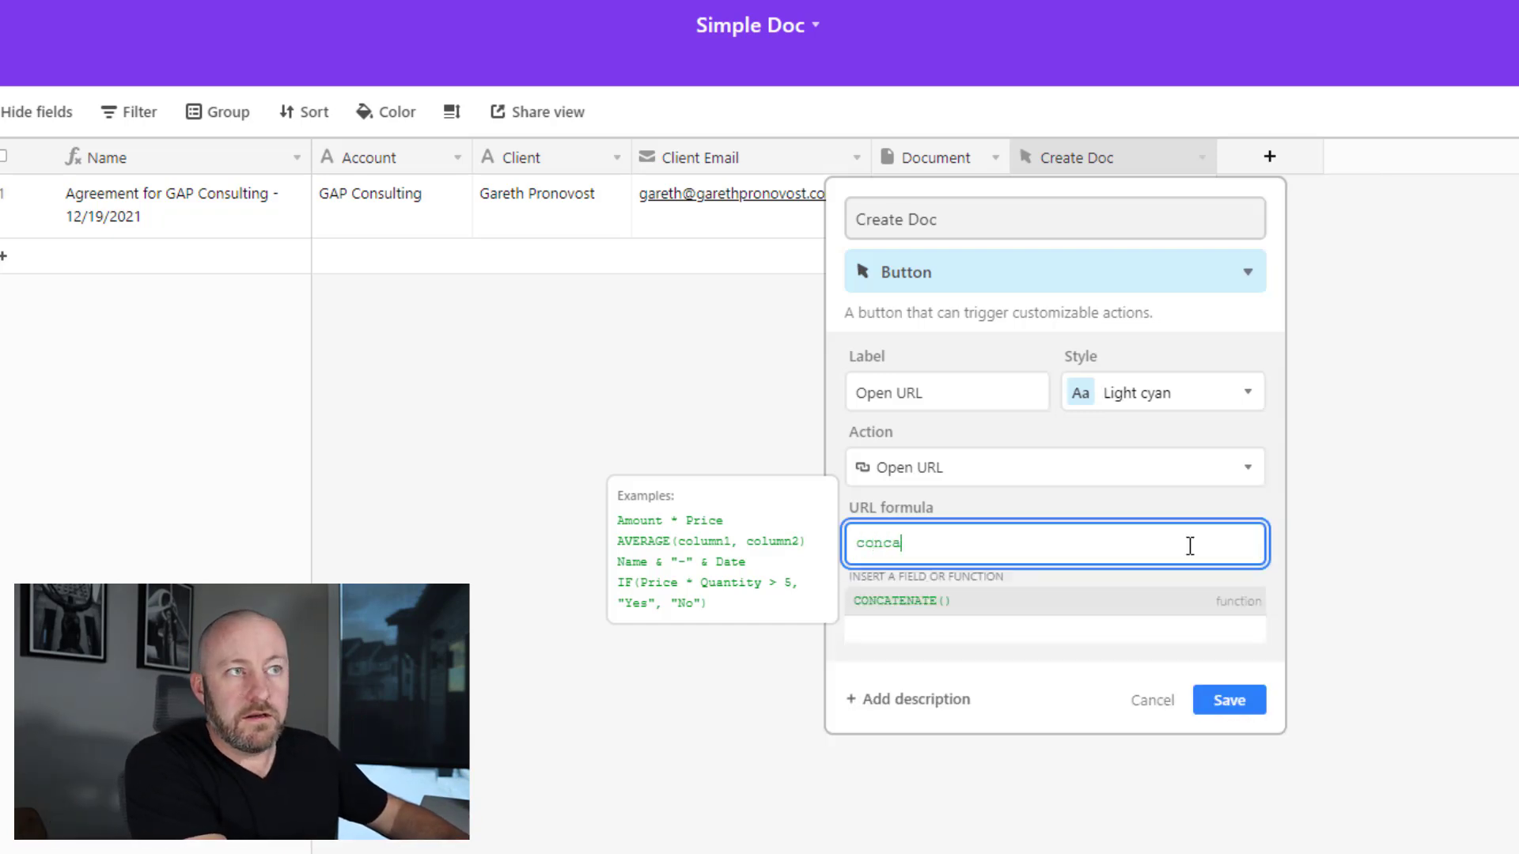
key(ctrl+v)
text(,)
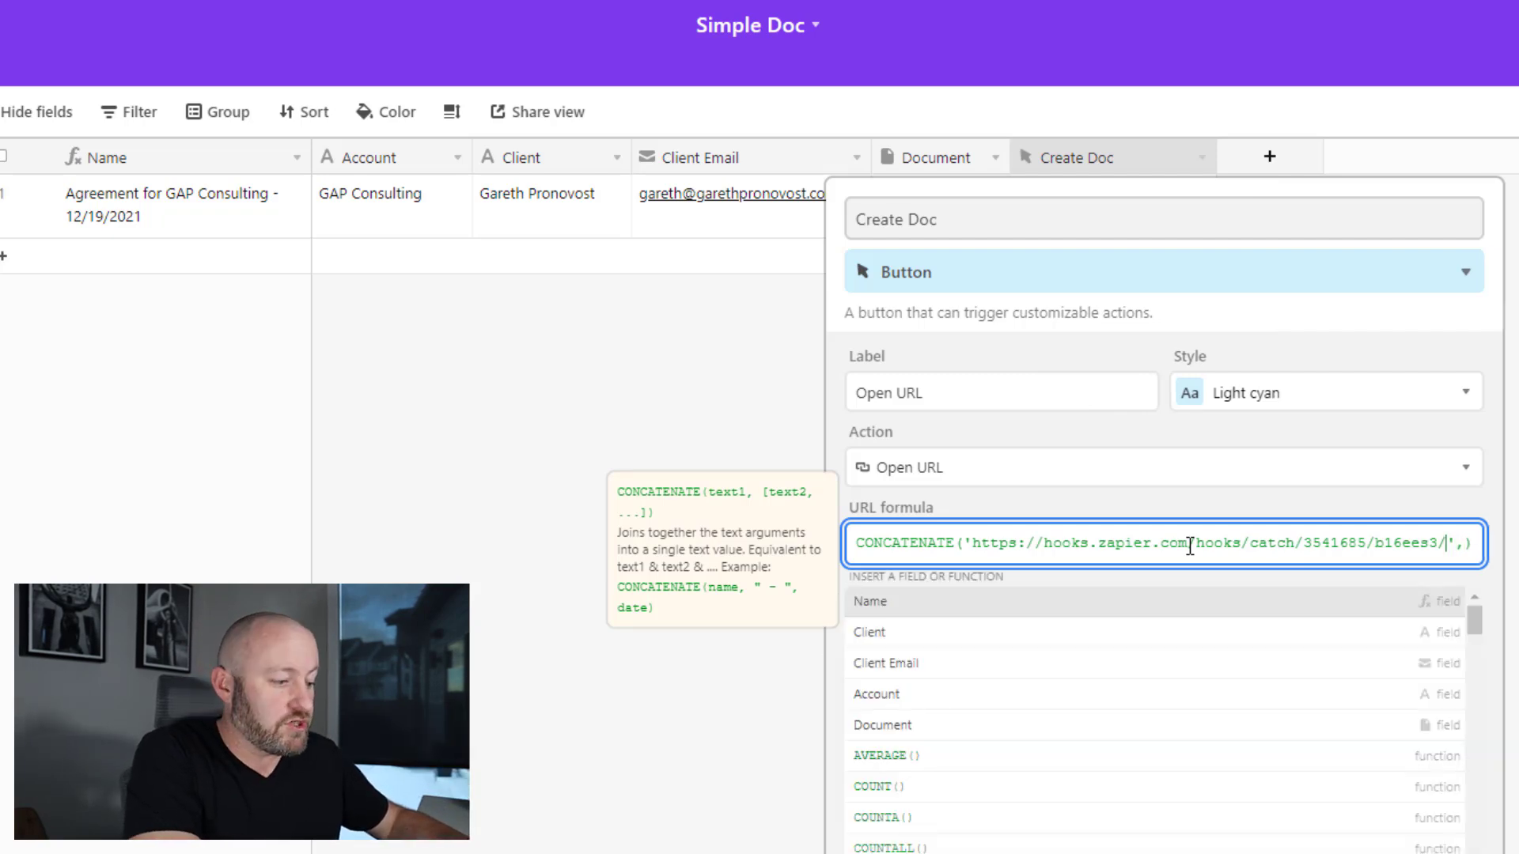
key(Left)
key(Left)
text(?rec)
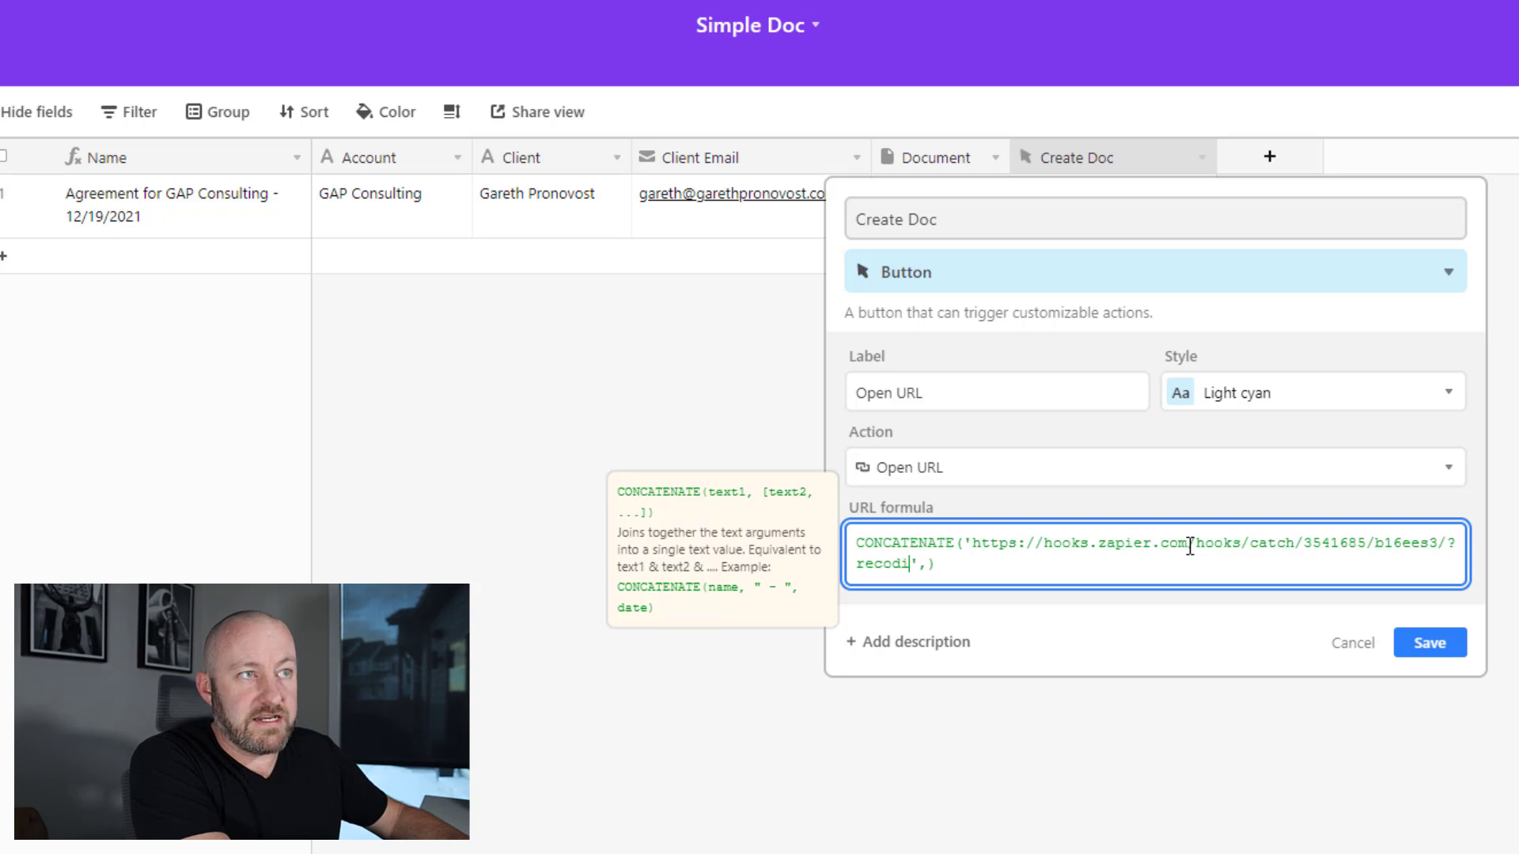
text(ord_))
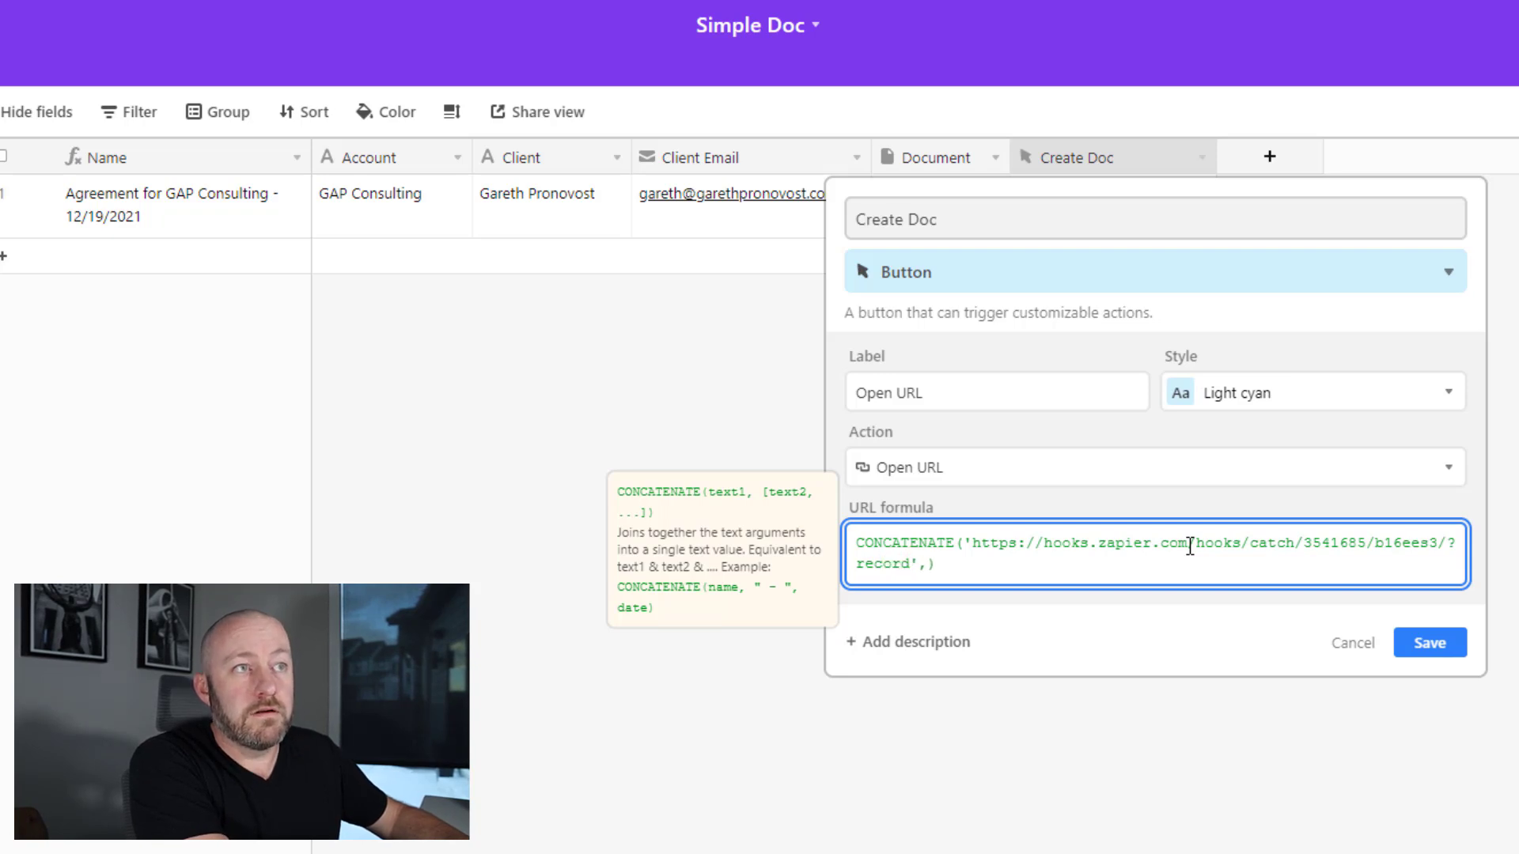
key(BackSpace)
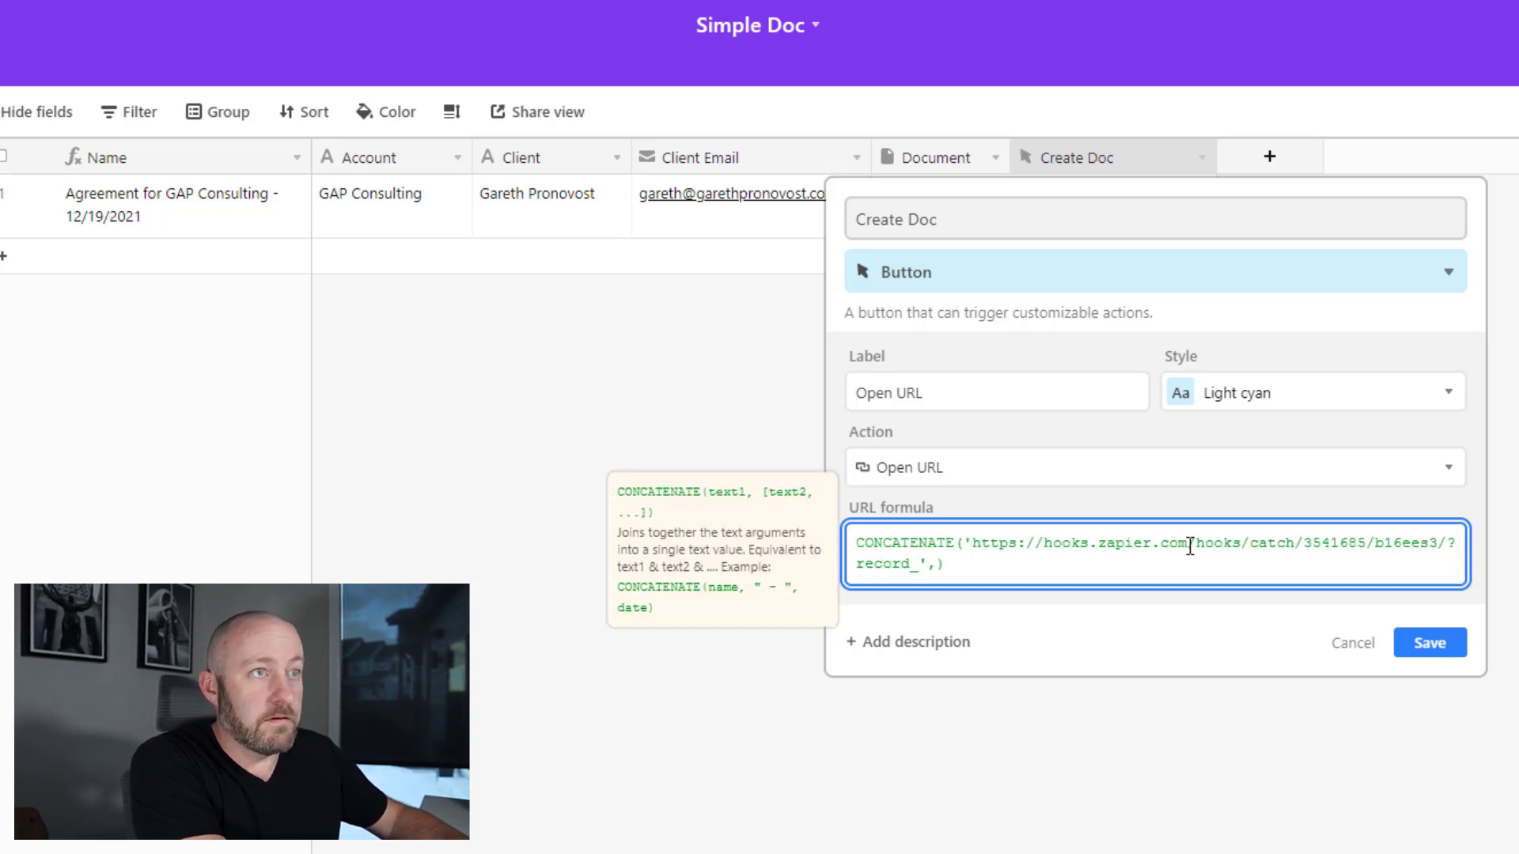
text(id=)
key(Right)
key(Right)
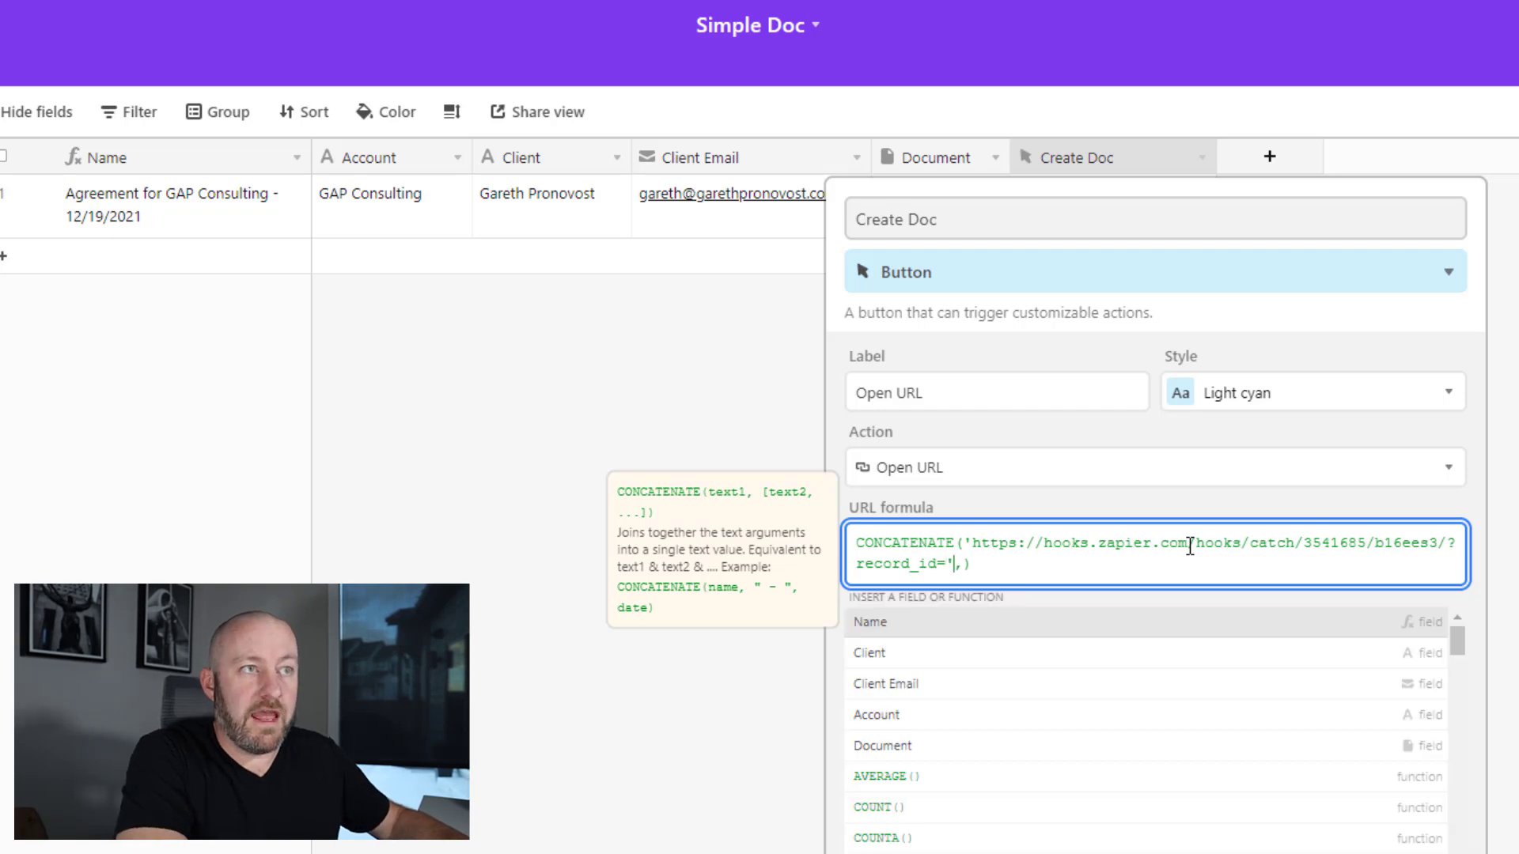
text(RECORD_ID()
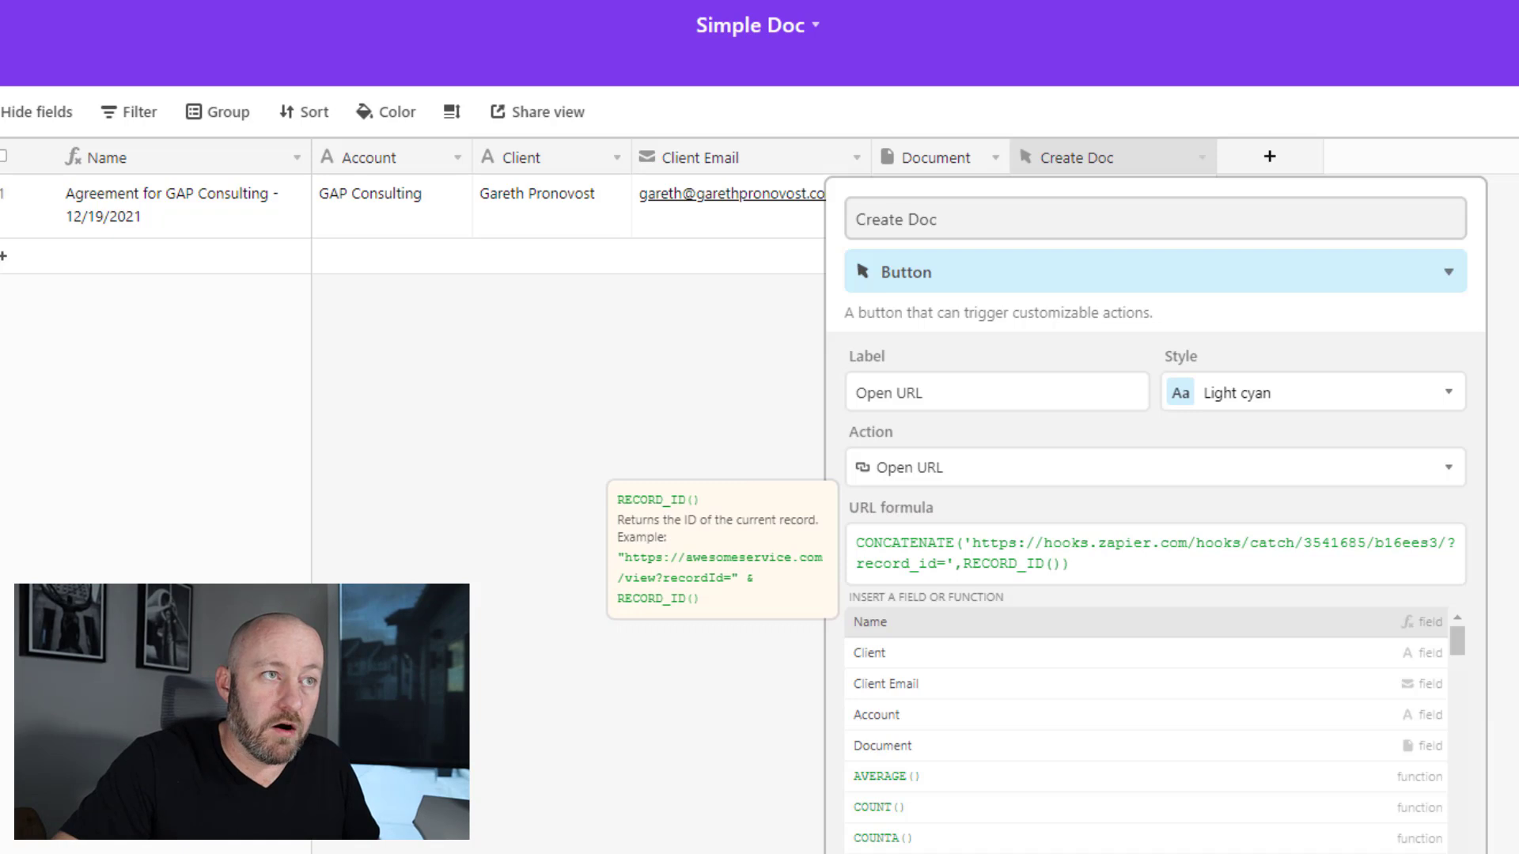
click(1433, 704)
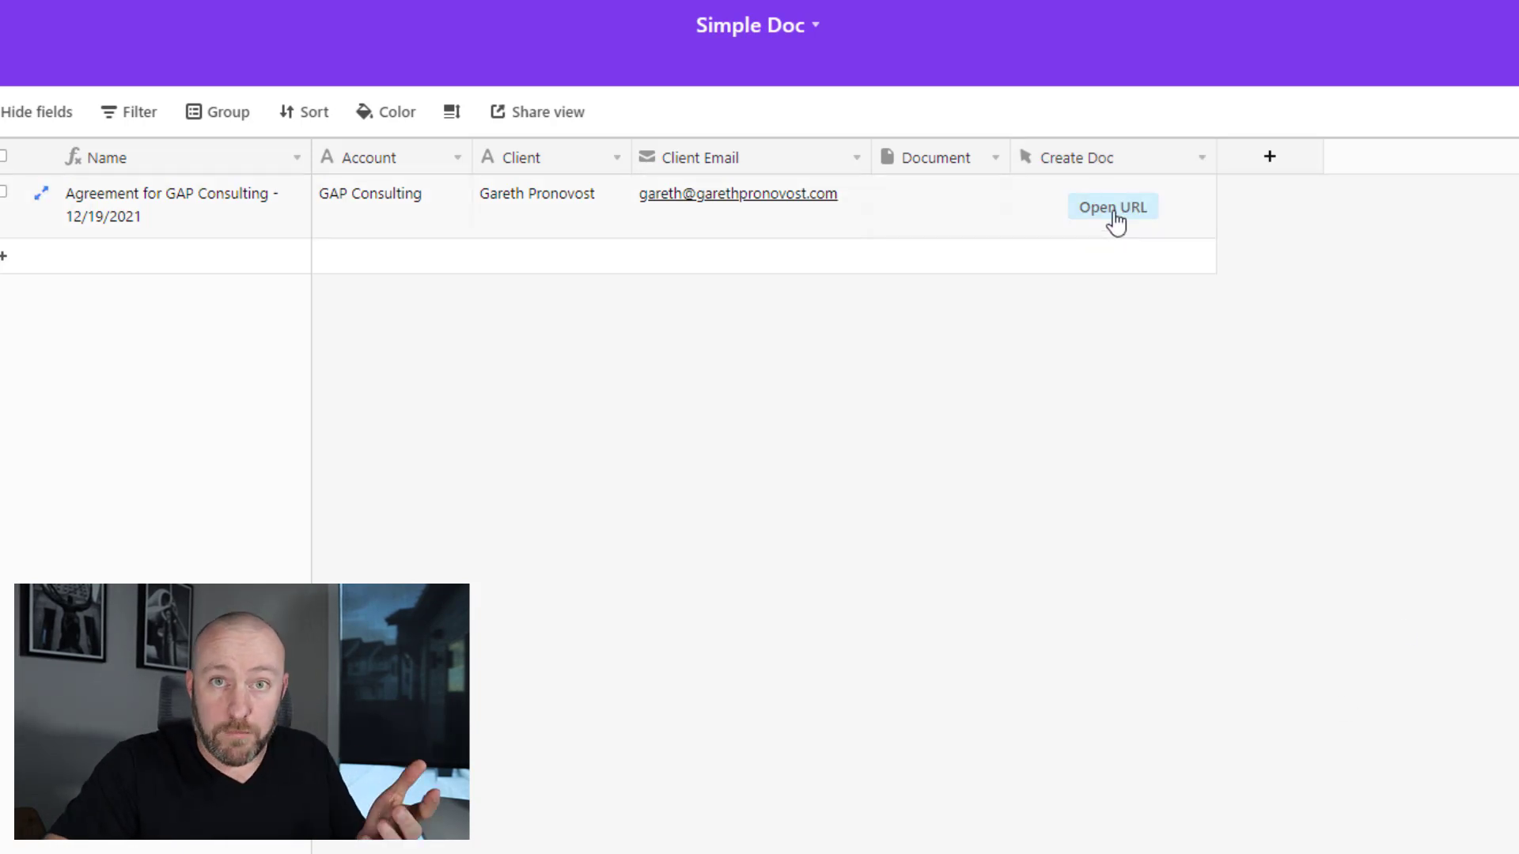
- Fire the record's Create Doc button and inspect the opened webhook URL ending in its record_id
click(1113, 208)
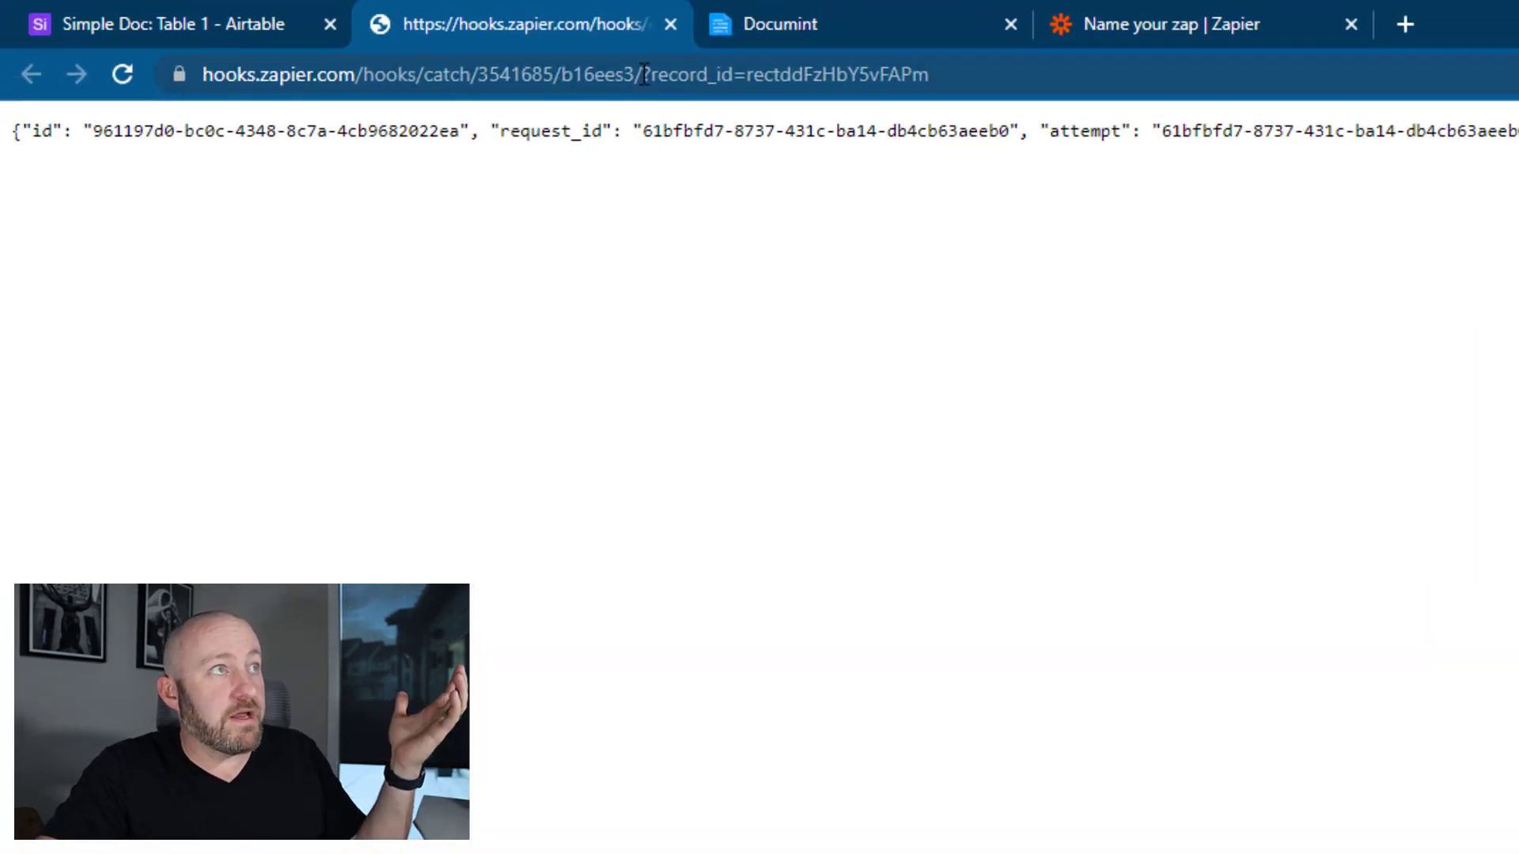
drag(641, 73, 201, 96)
drag(709, 74, 995, 75)
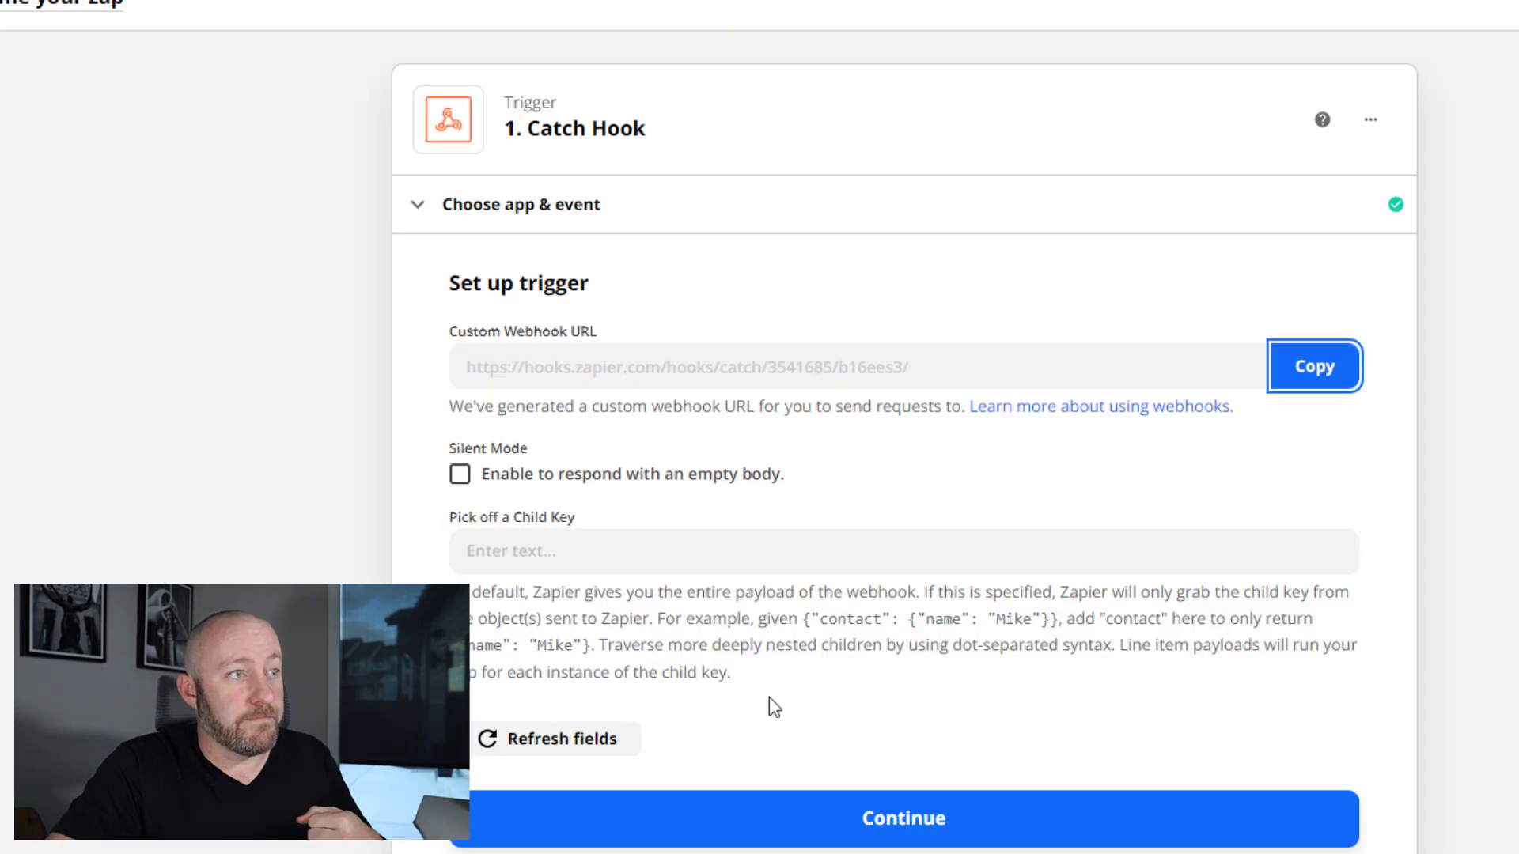
- Test the Catch Hook trigger and check Request A's querystring record_id key and value
click(801, 834)
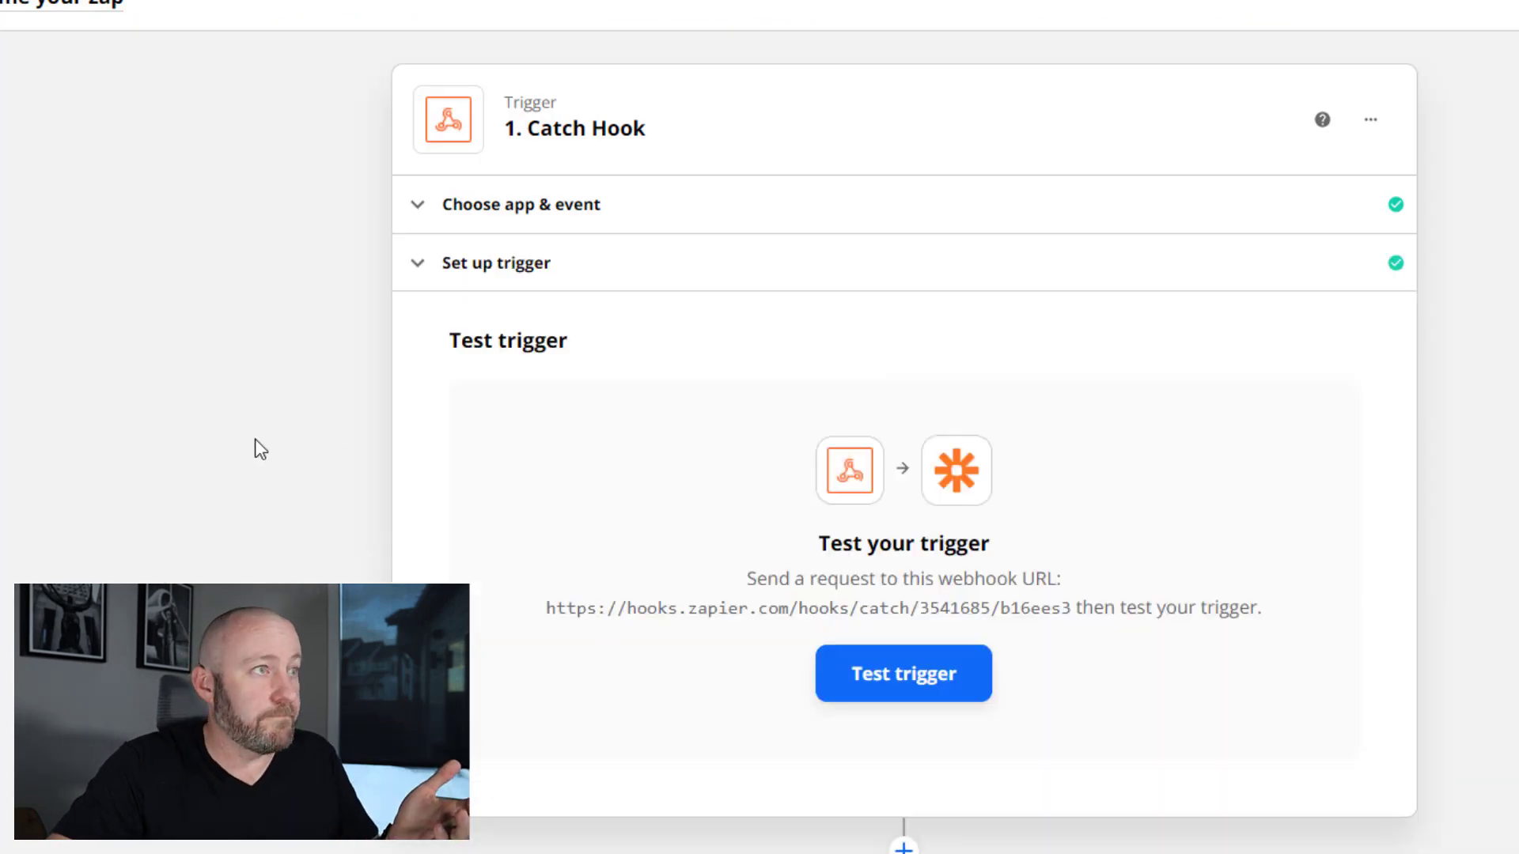
click(912, 700)
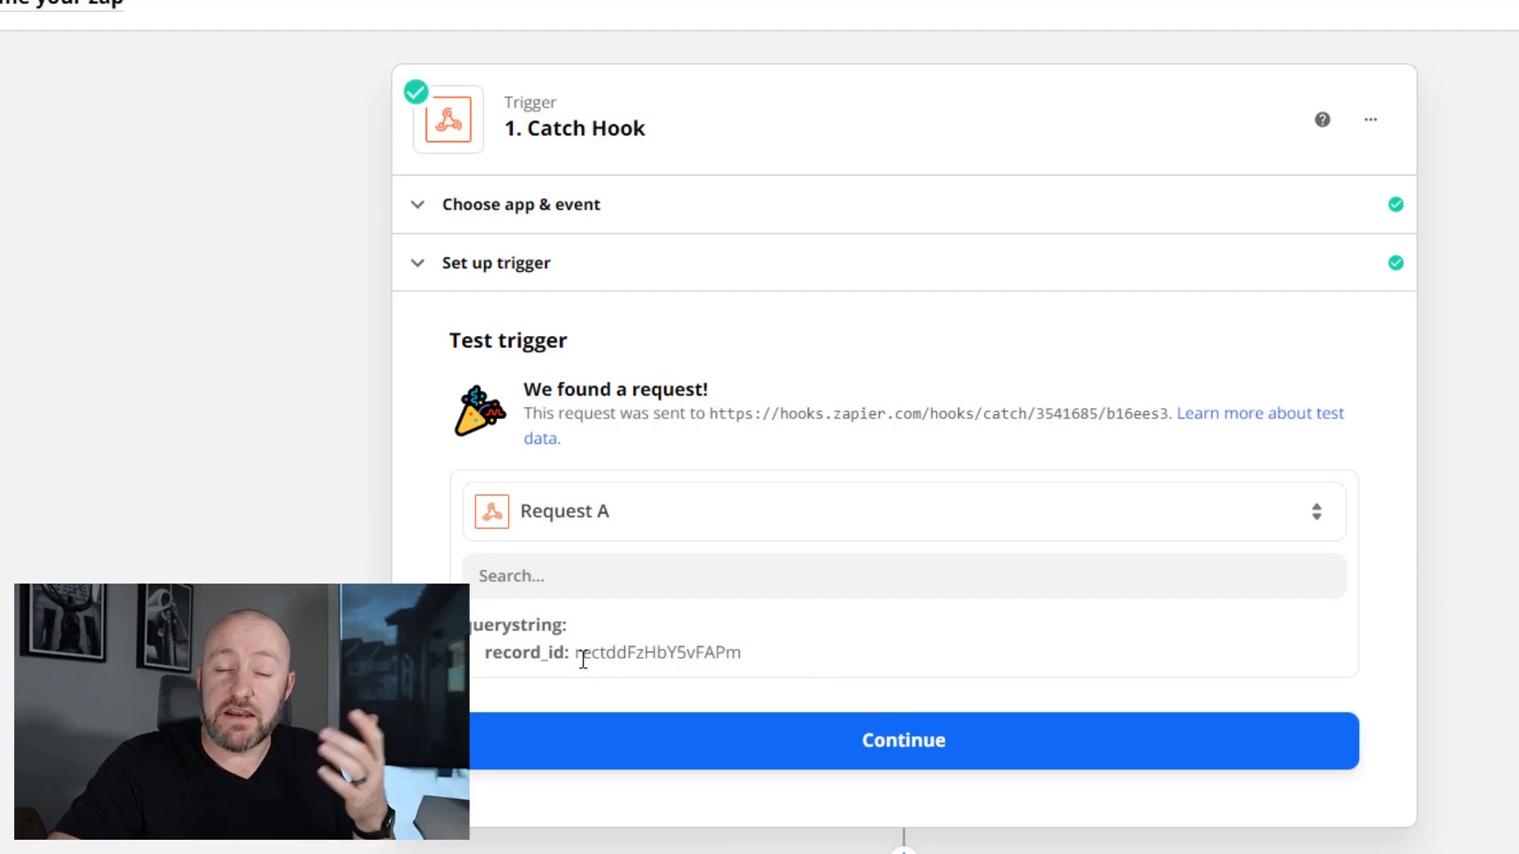
drag(583, 659, 733, 647)
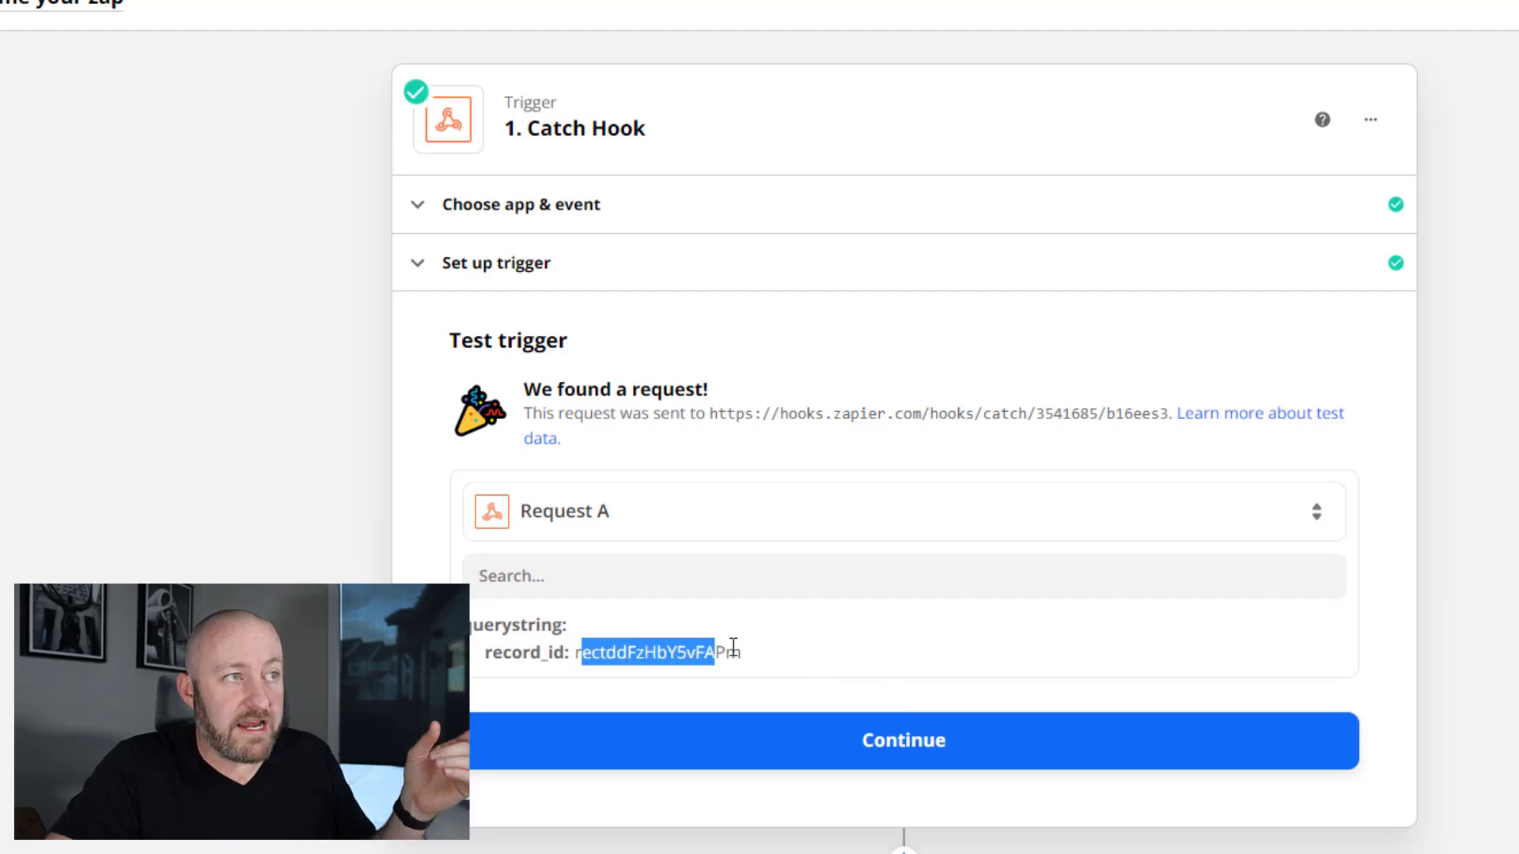
click(736, 649)
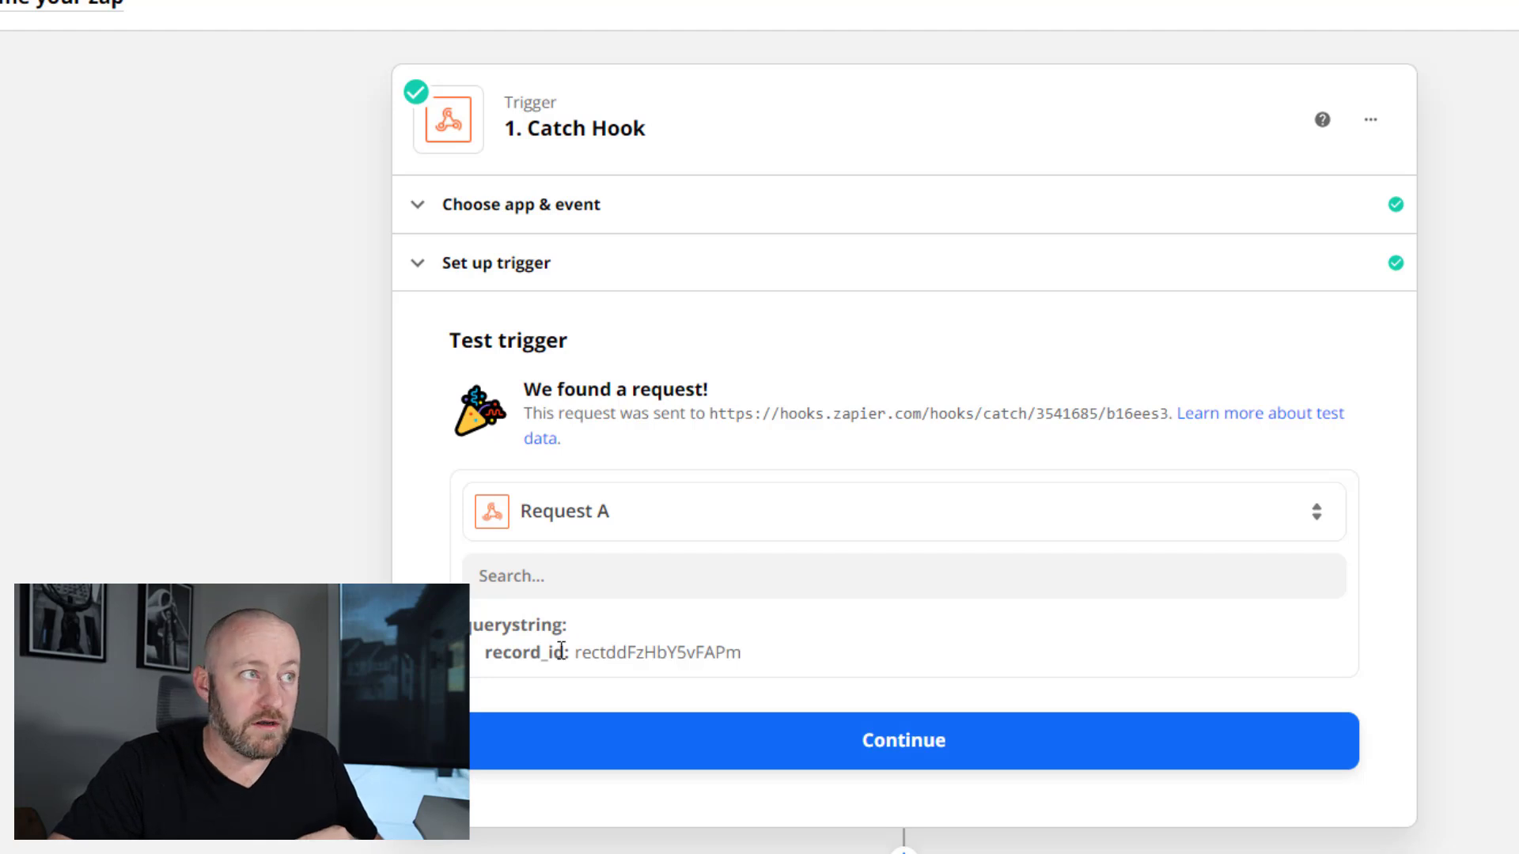
drag(489, 657, 579, 659)
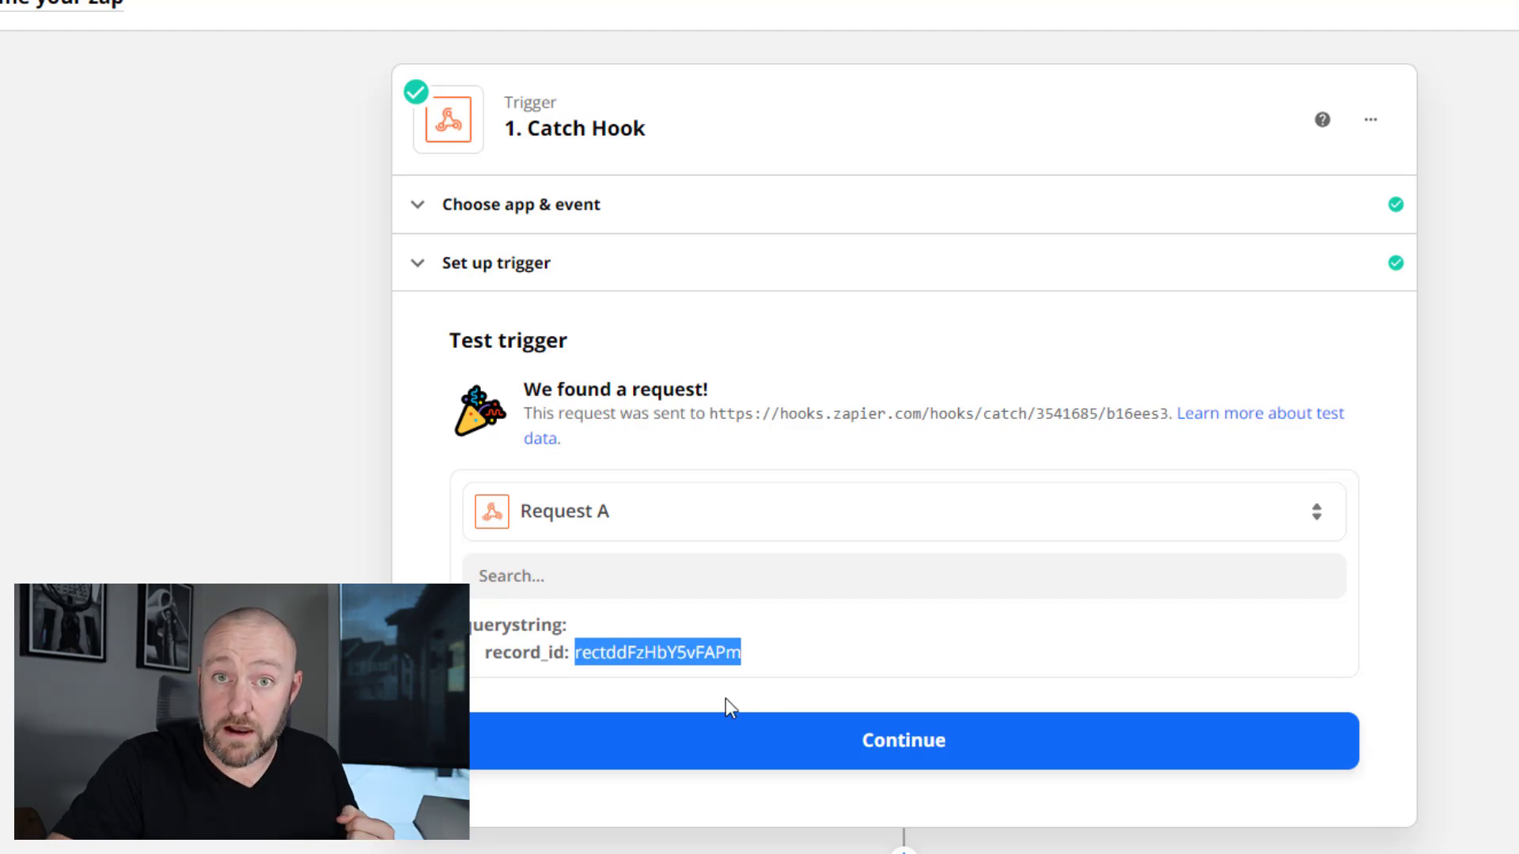
- Continue past the tested trigger and add Airtable's Find Record as the next action
click(727, 724)
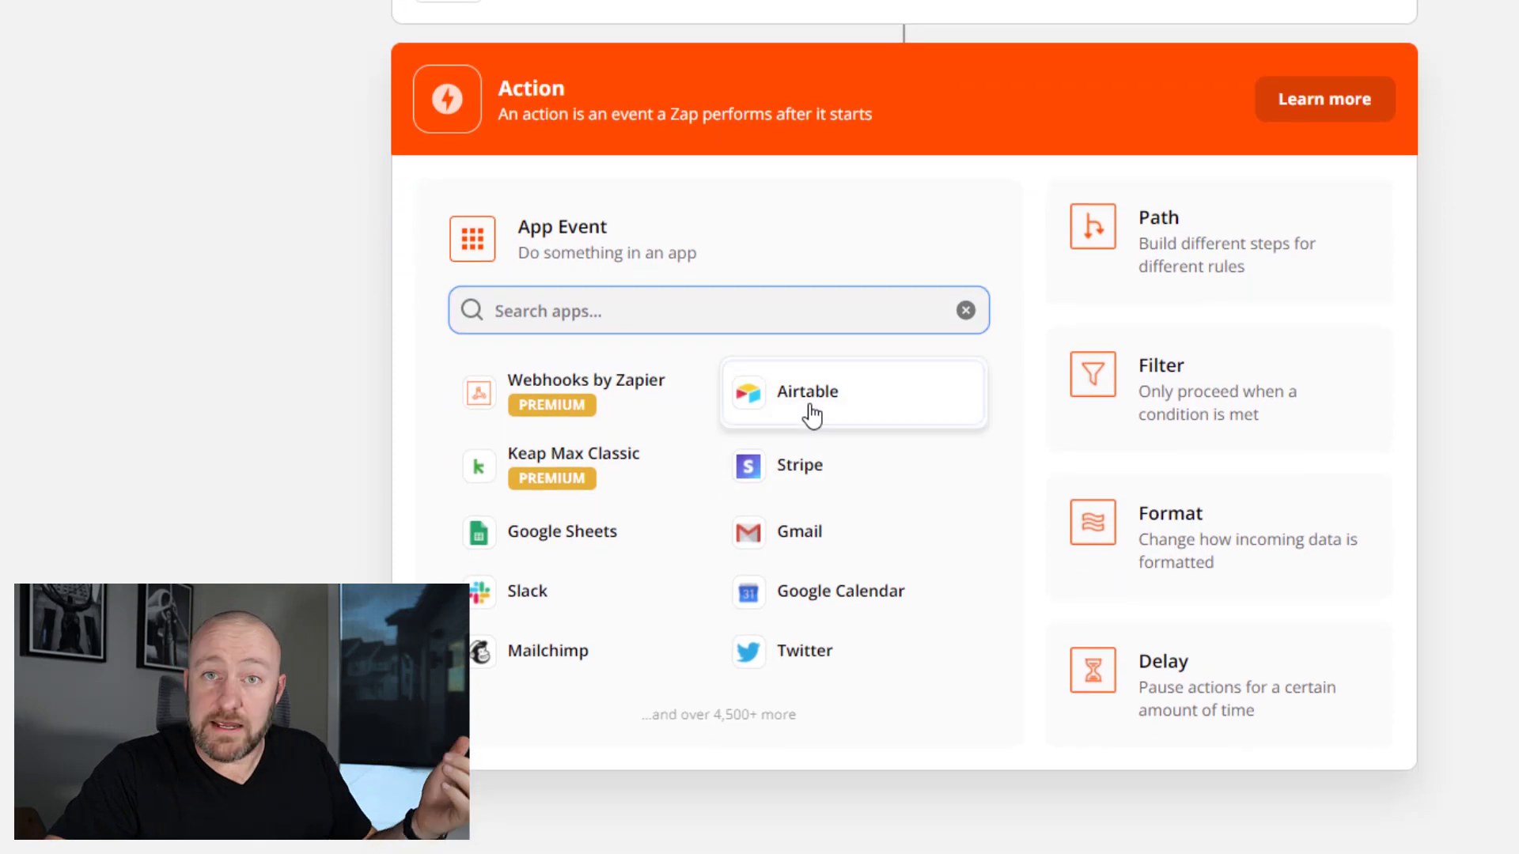
click(811, 415)
click(610, 443)
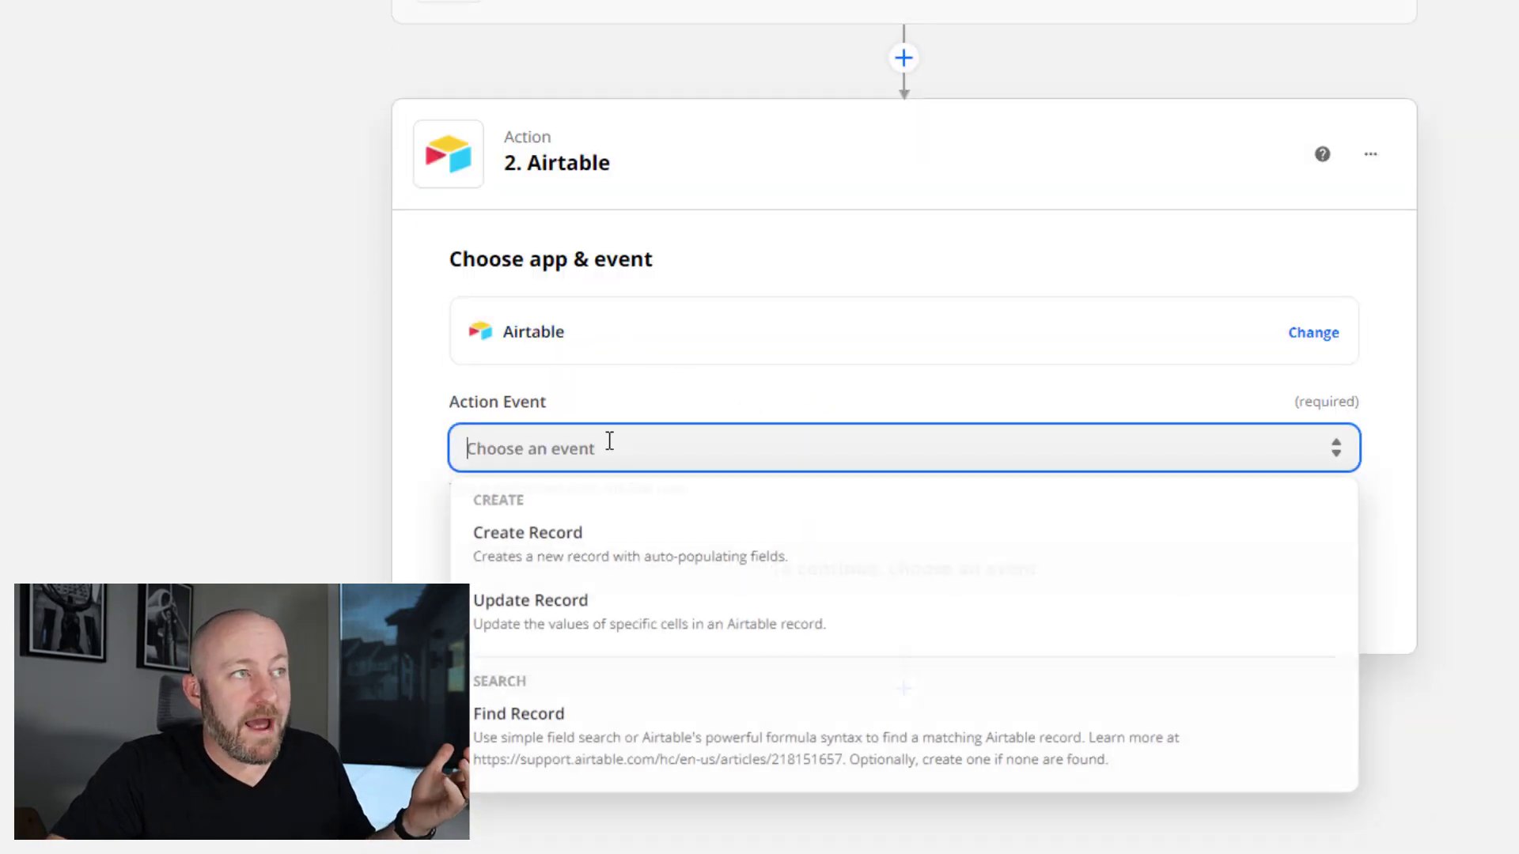
click(618, 735)
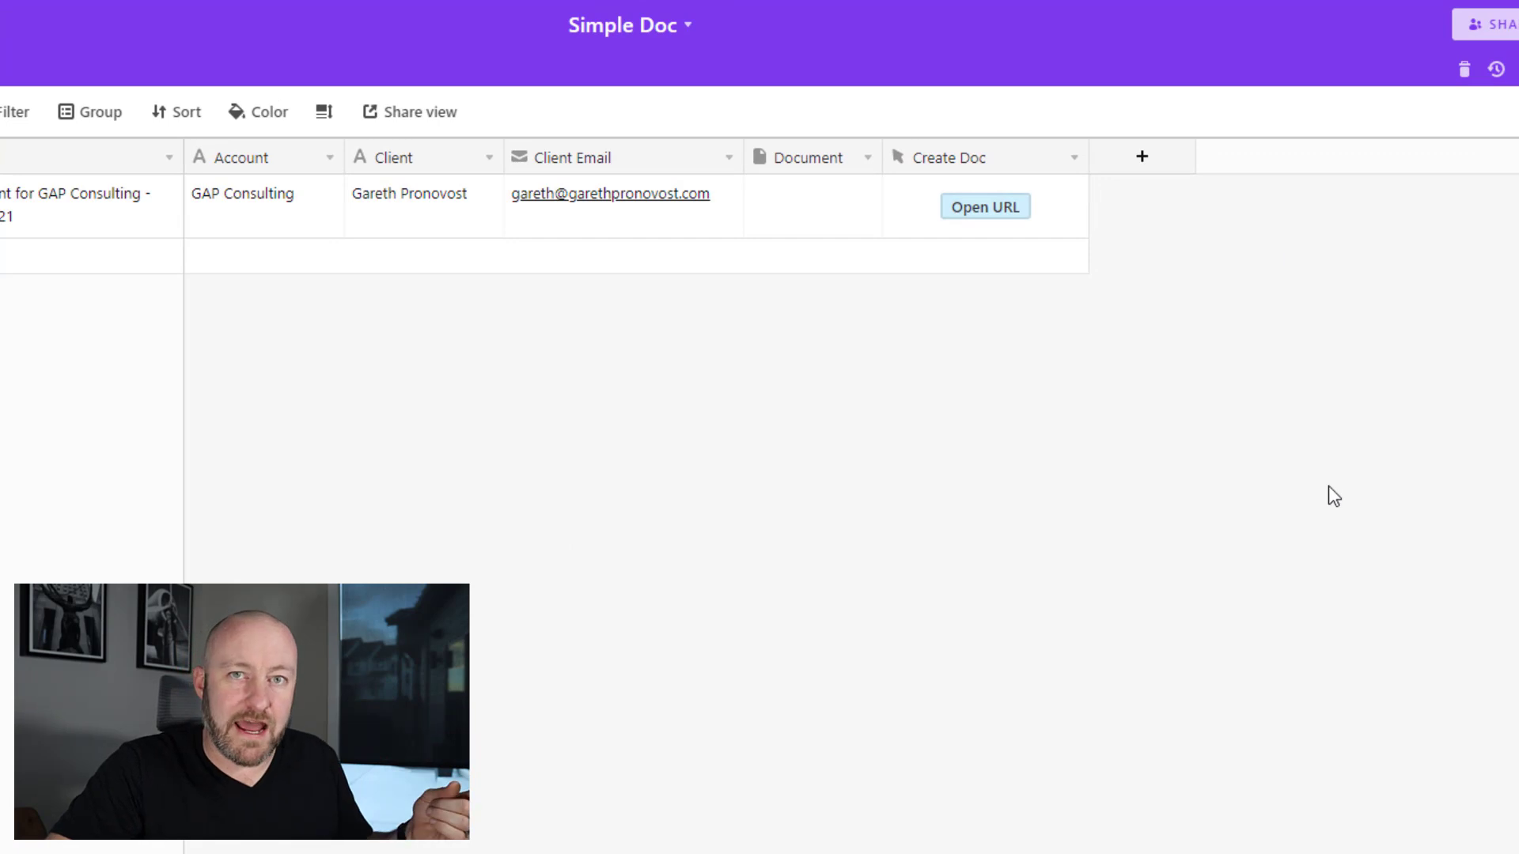
- Create a 'Record ID' formula field using RECORD_ID() and check the first row's ID
click(1147, 154)
text(N)
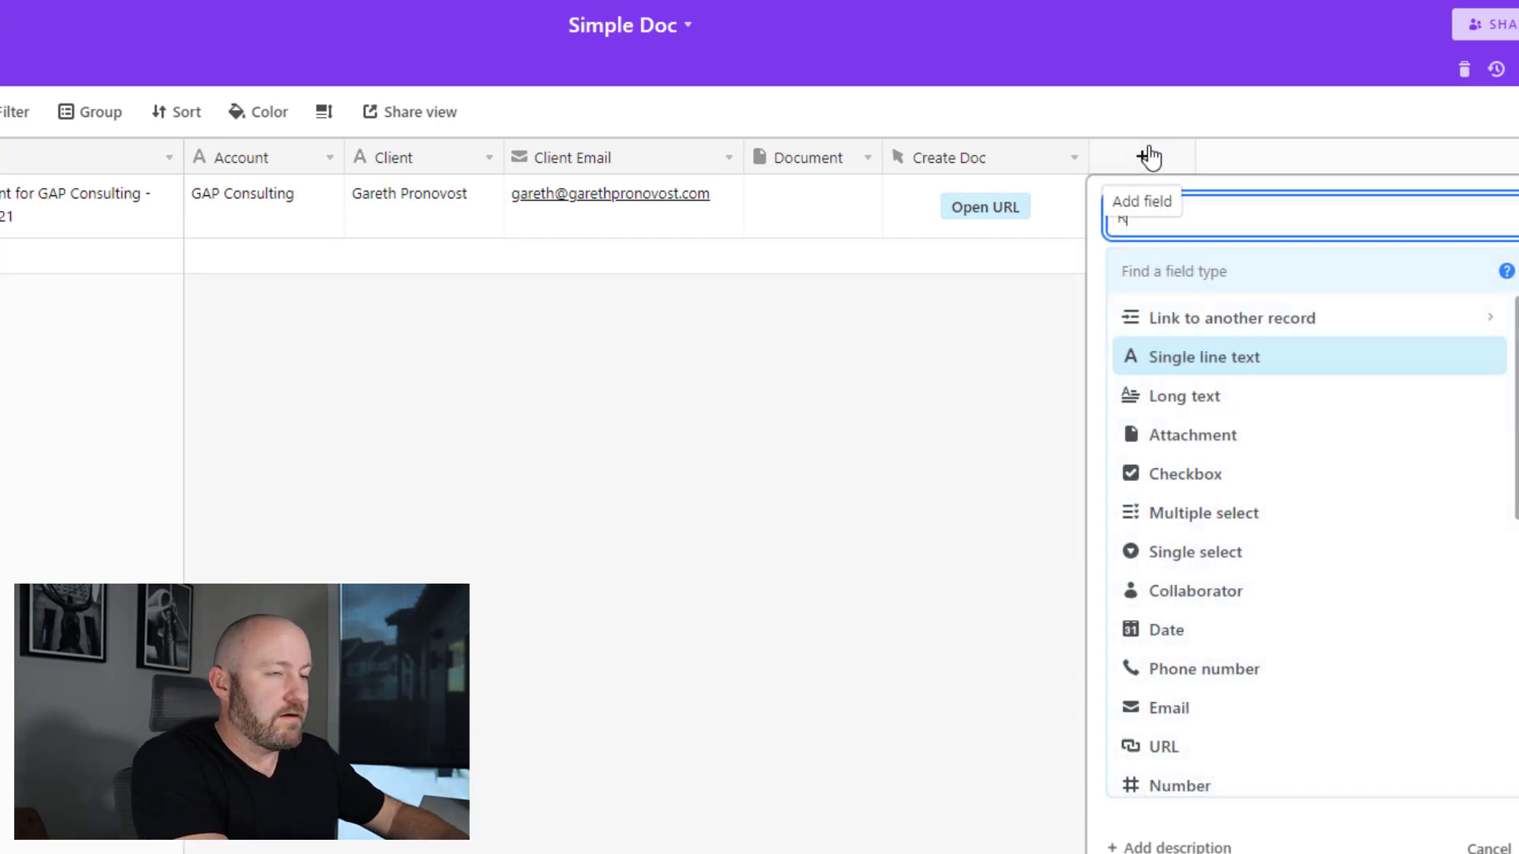
text(ecord ID)
key(Tab)
text(formula)
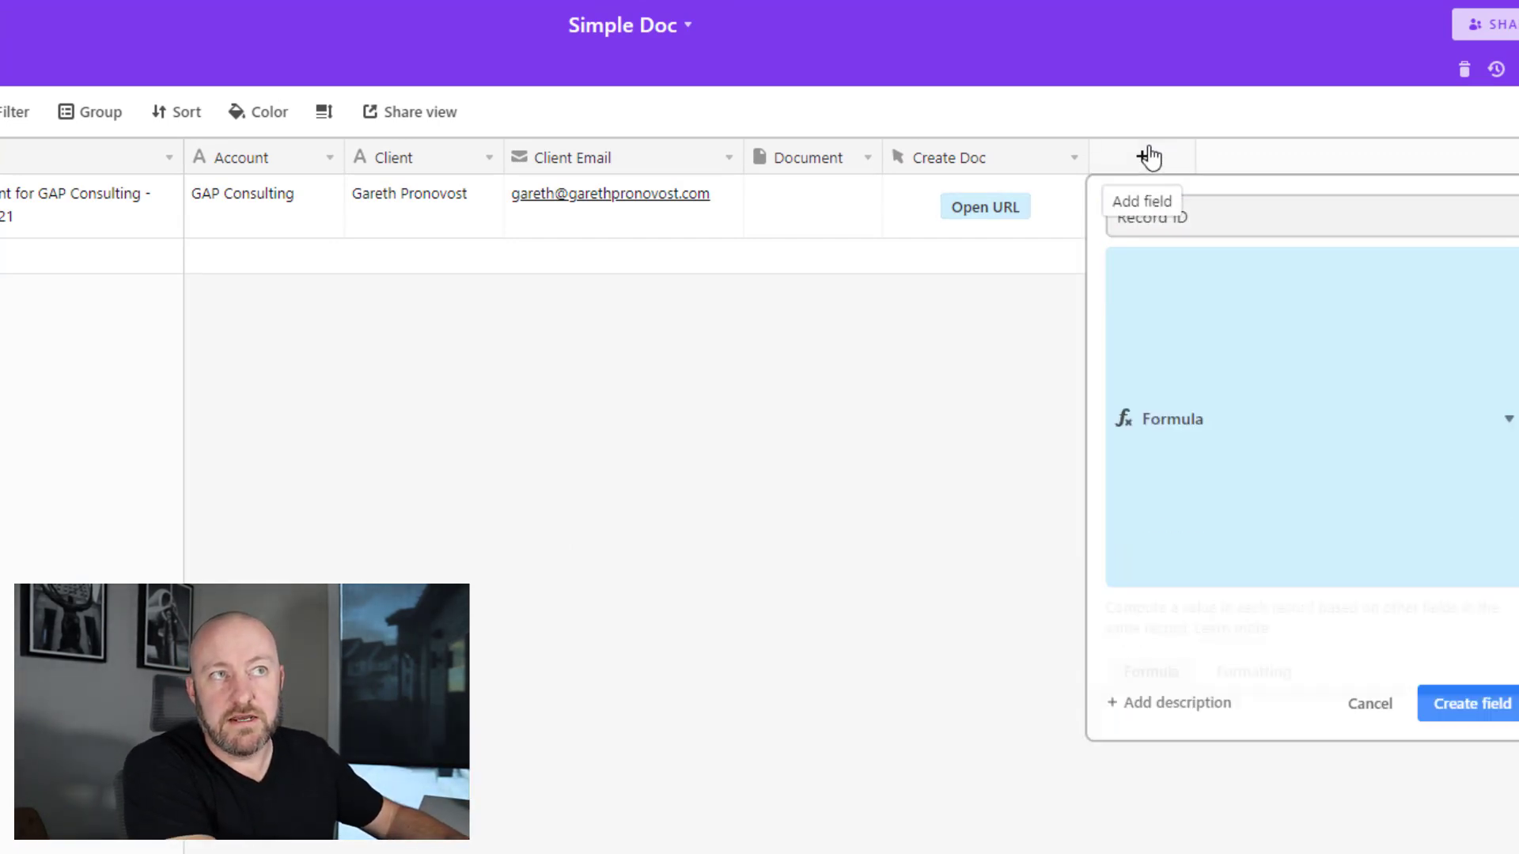
key(Return)
click(1289, 409)
text(reco)
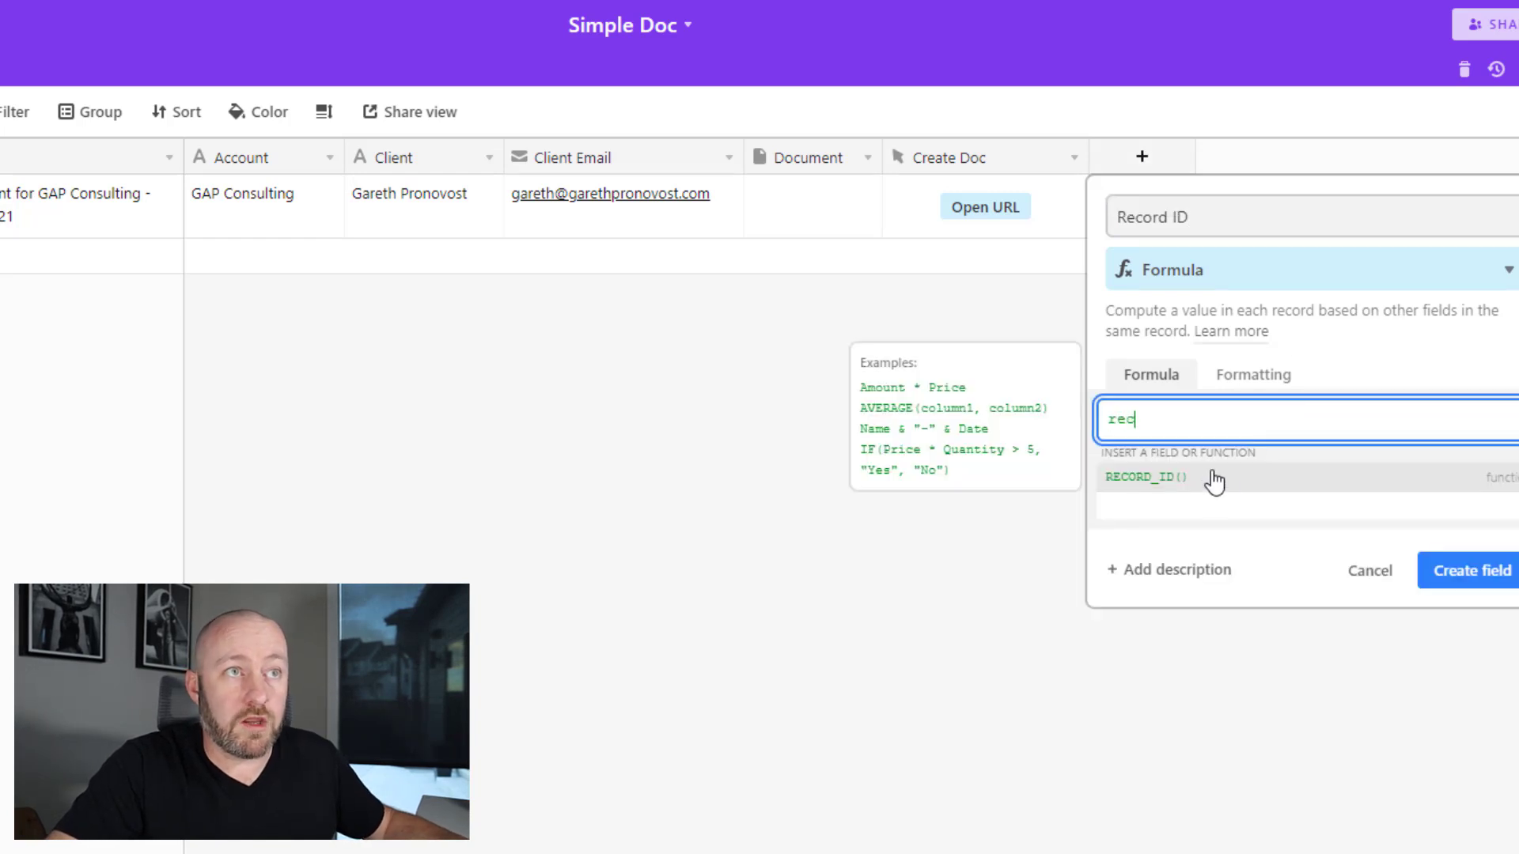
click(1211, 478)
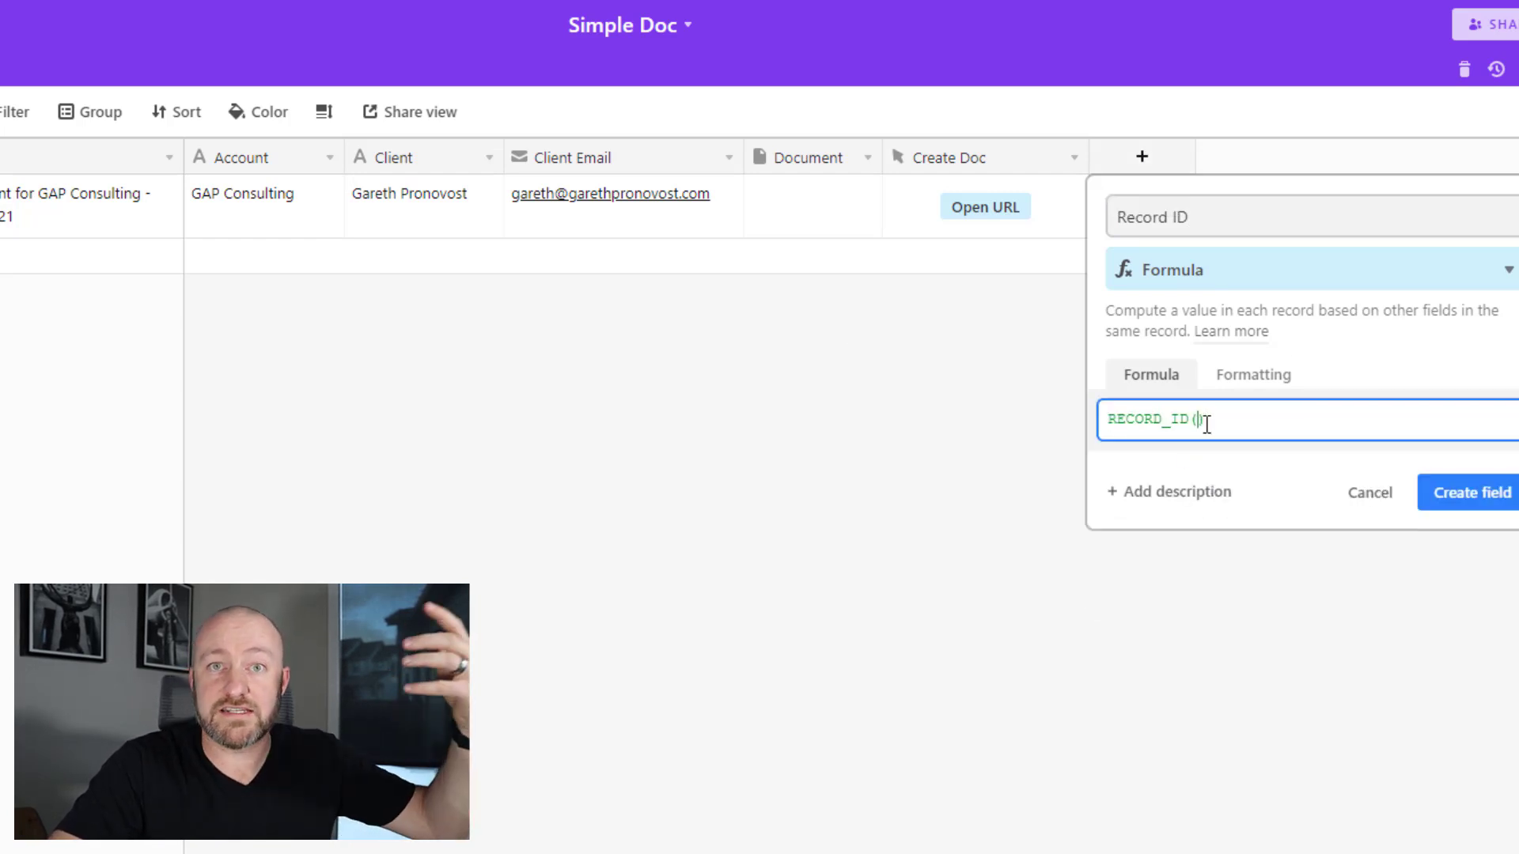
triple_click(1159, 425)
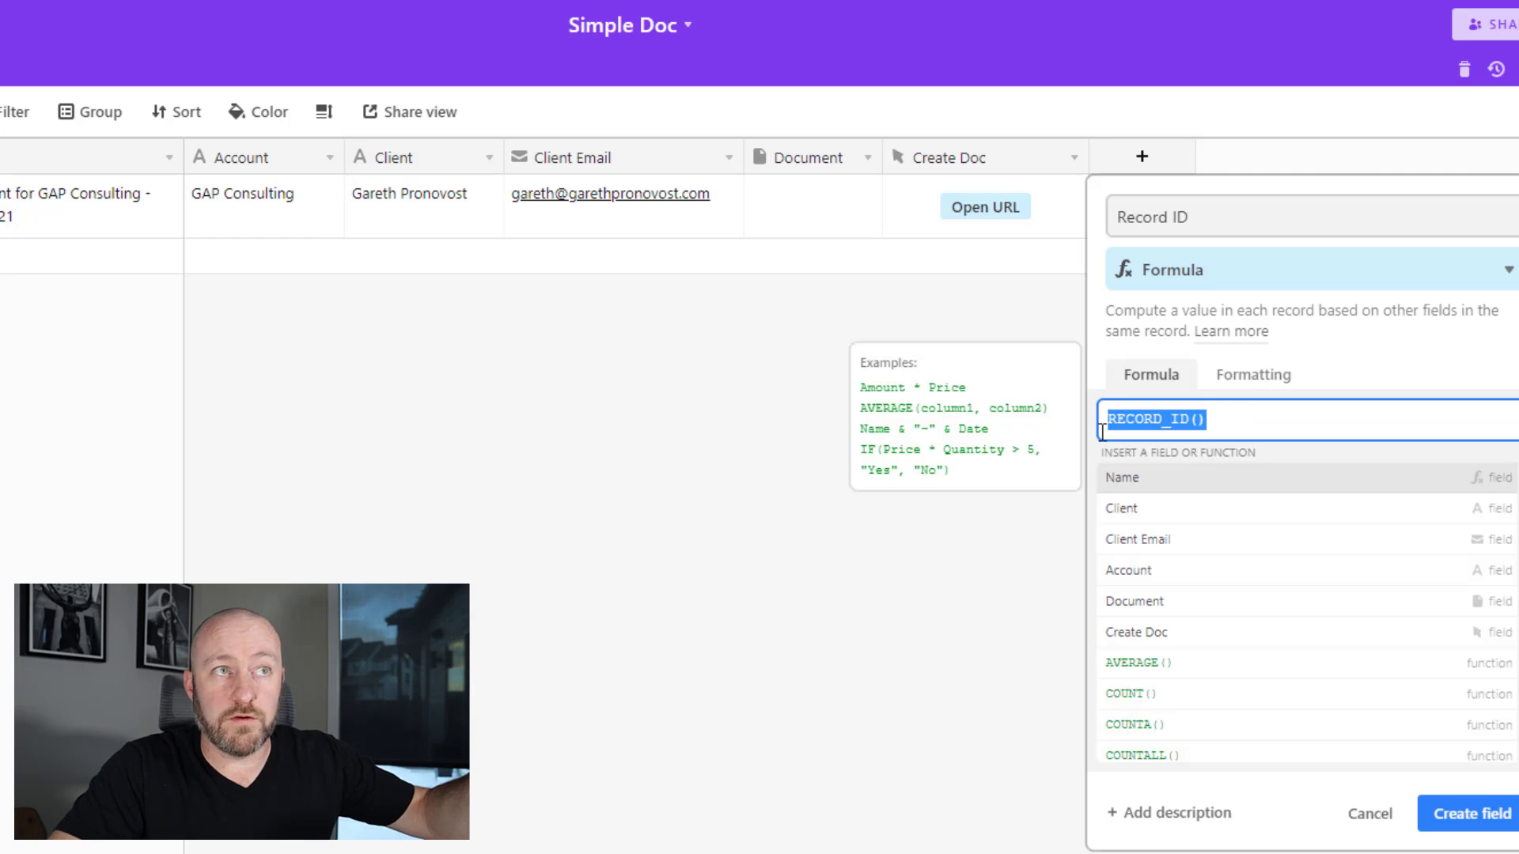
click(1471, 813)
click(1176, 203)
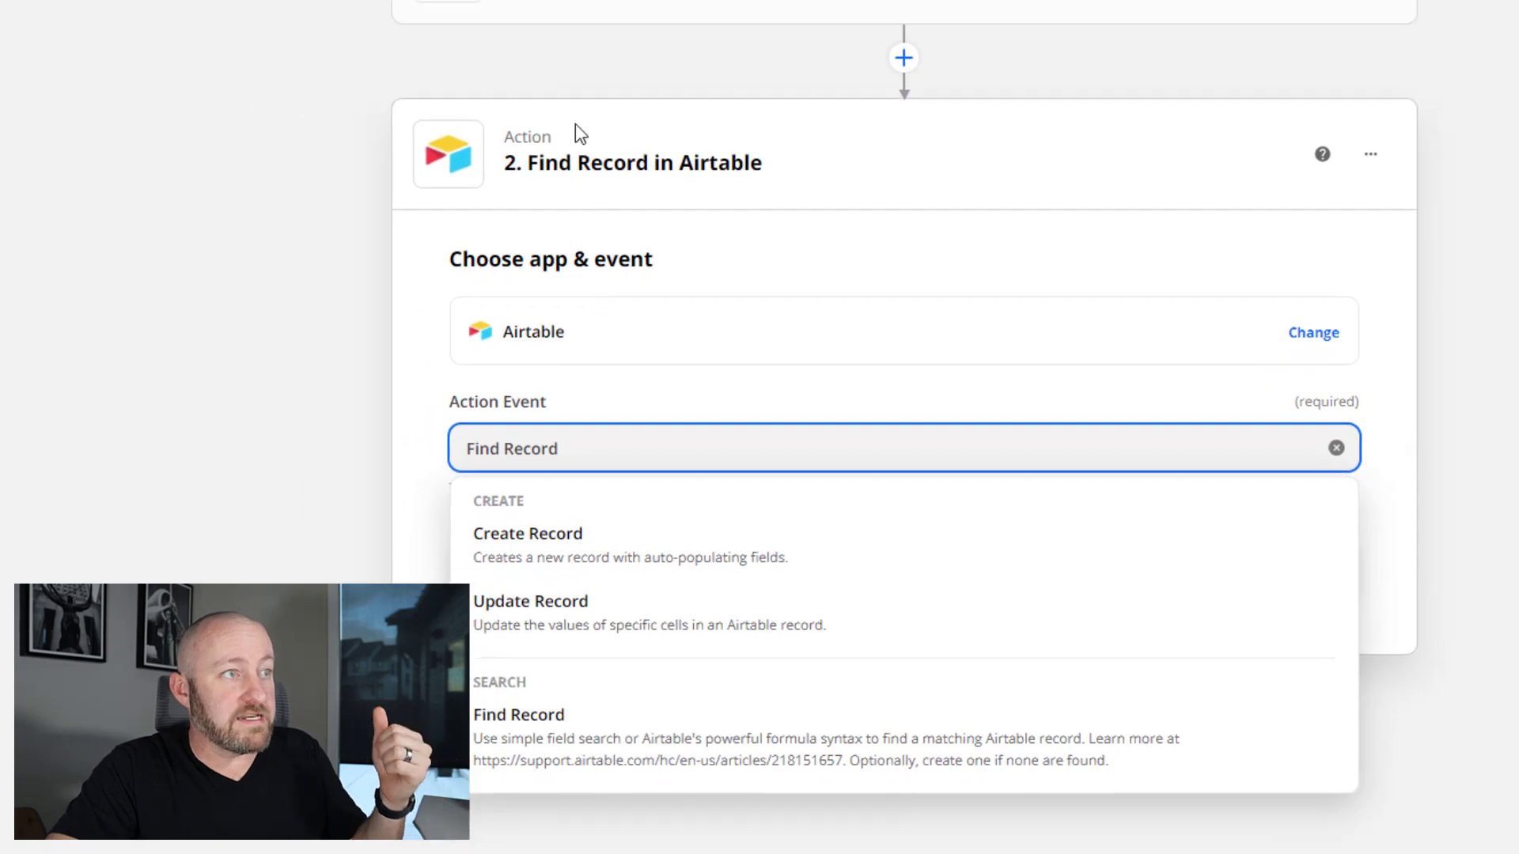
- Confirm the Find Record event and connect the Airtable account to use
click(562, 721)
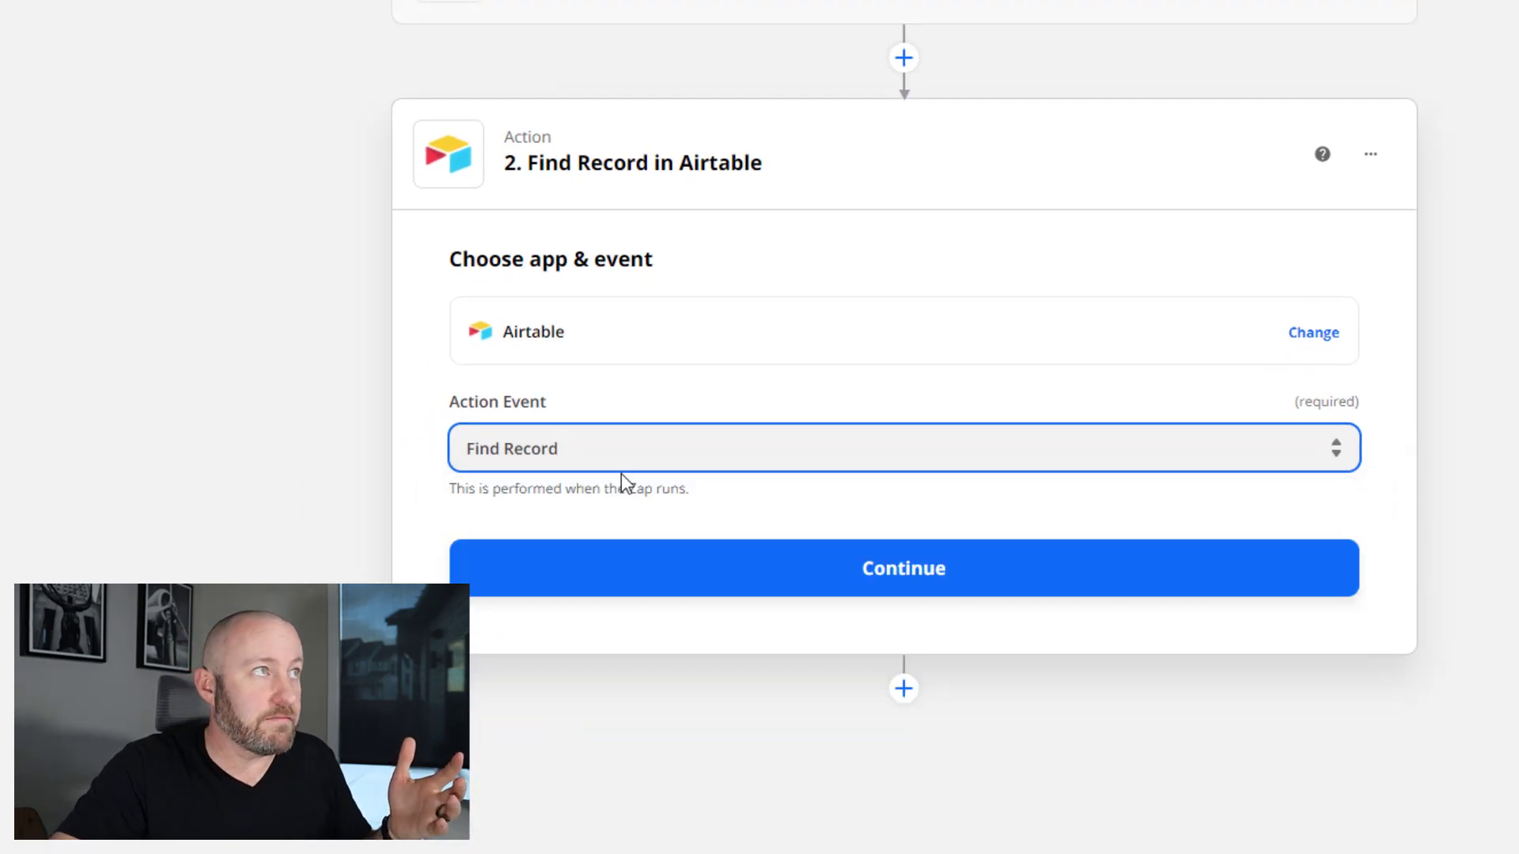
click(657, 577)
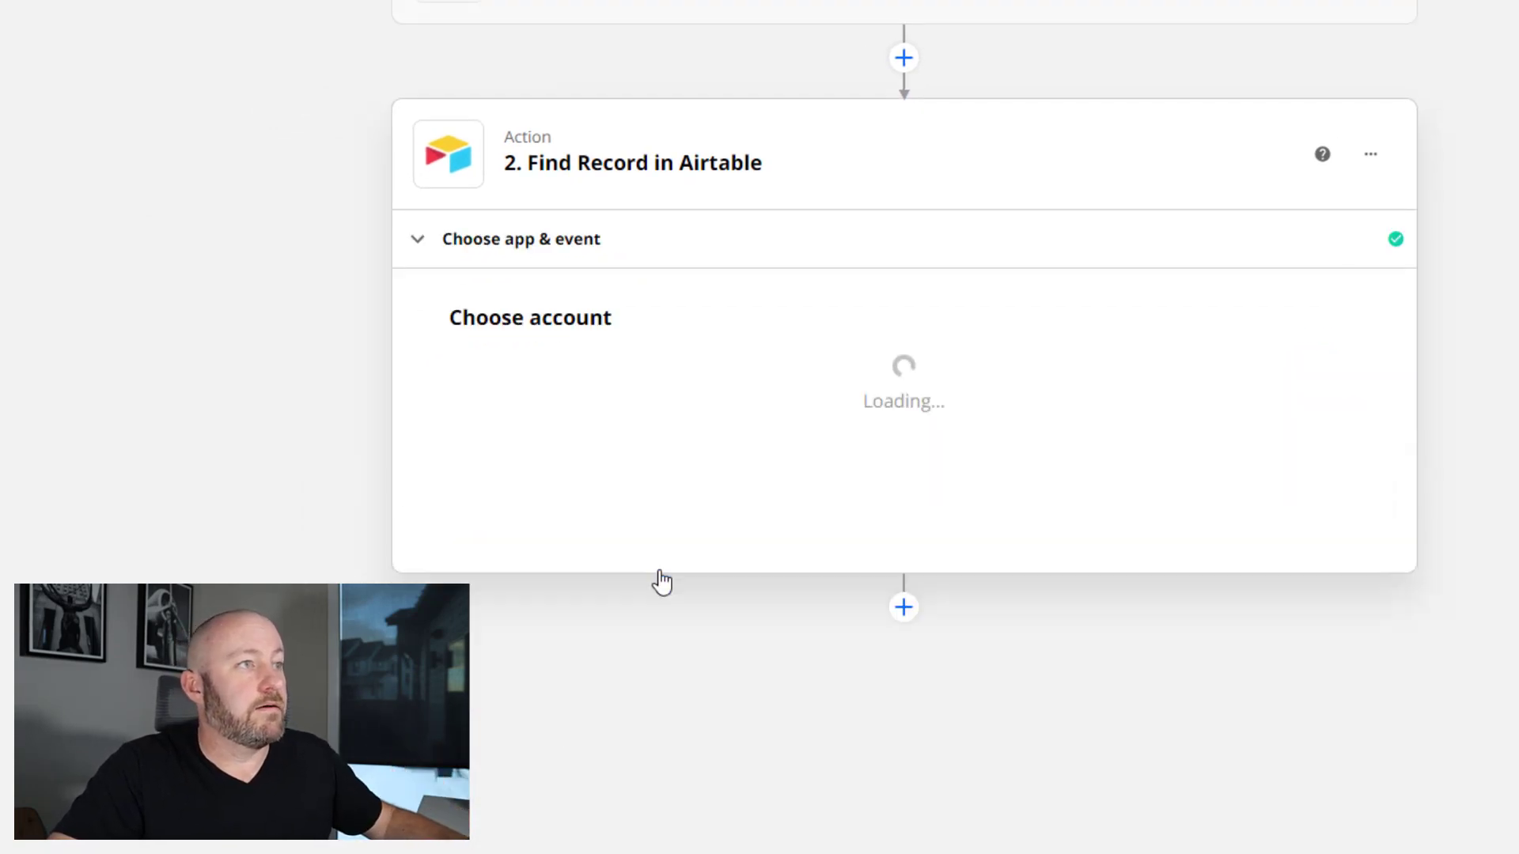
click(639, 411)
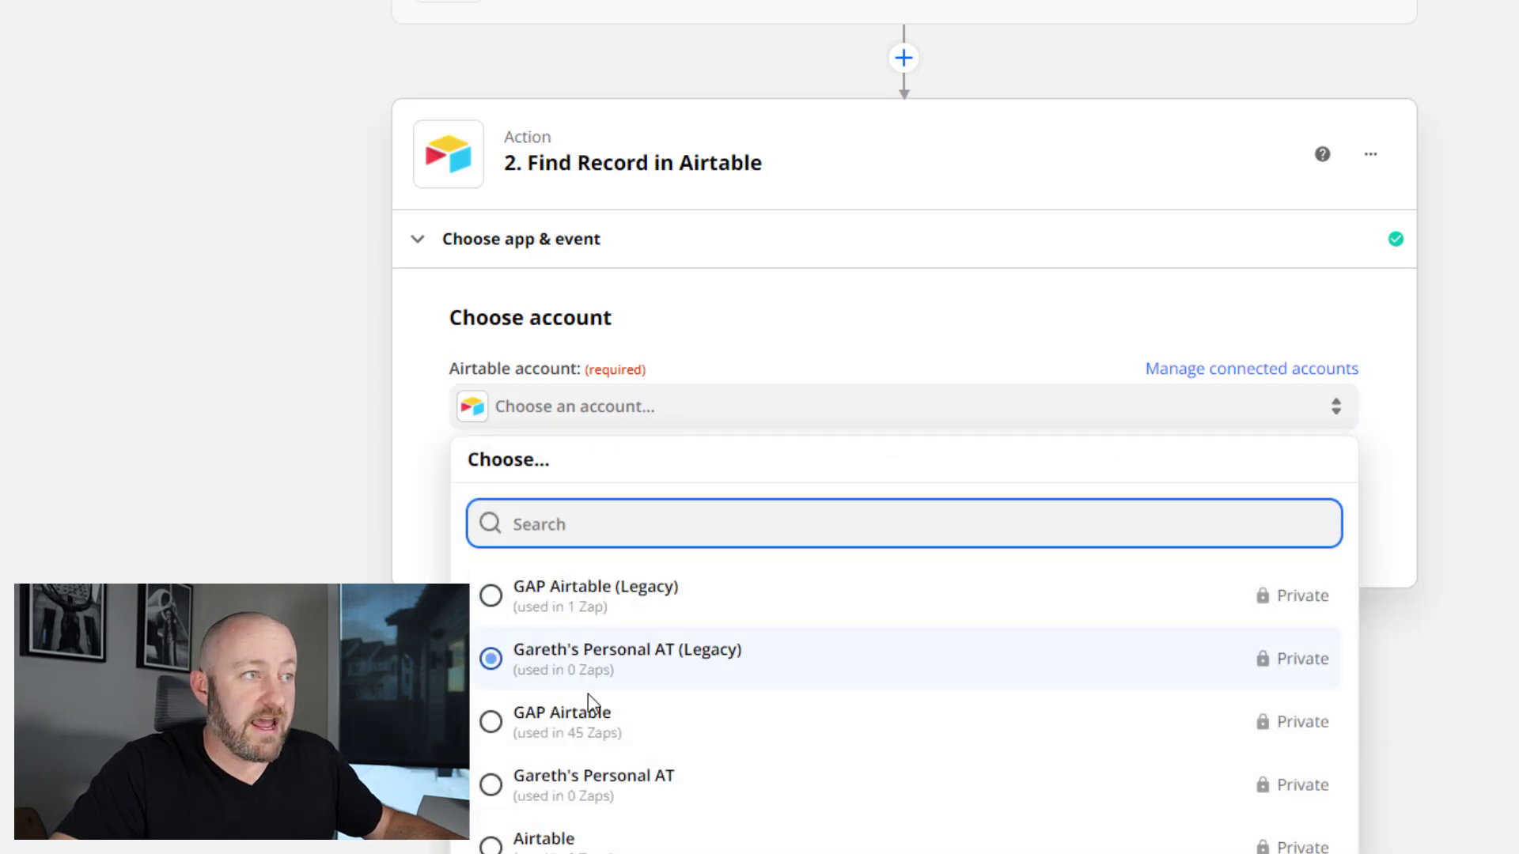
click(554, 707)
click(669, 520)
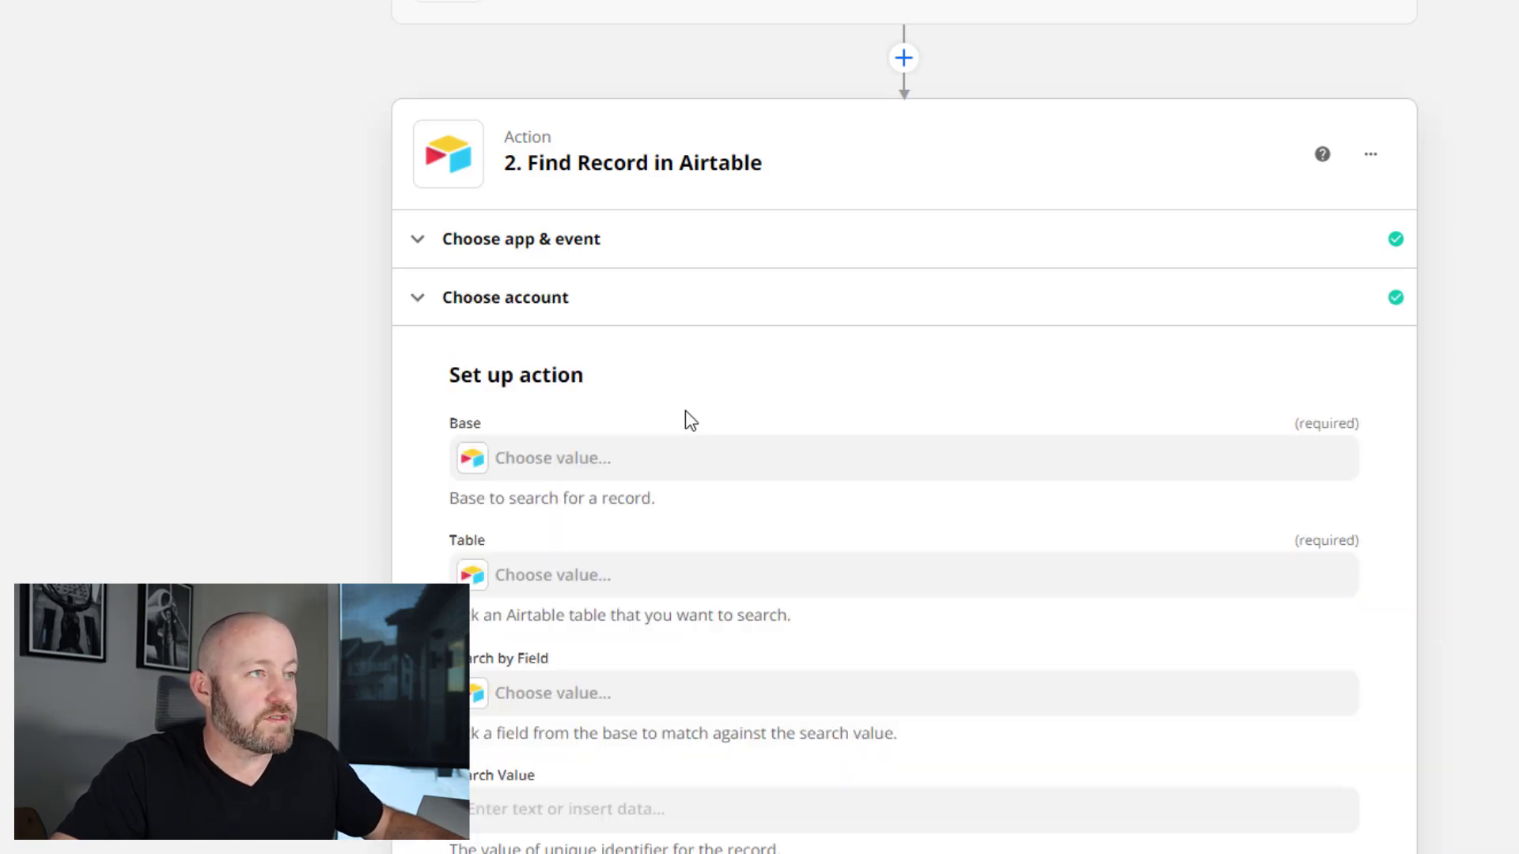
- Point the search at Table 1 of the Simple Doc base
click(589, 459)
text(simp)
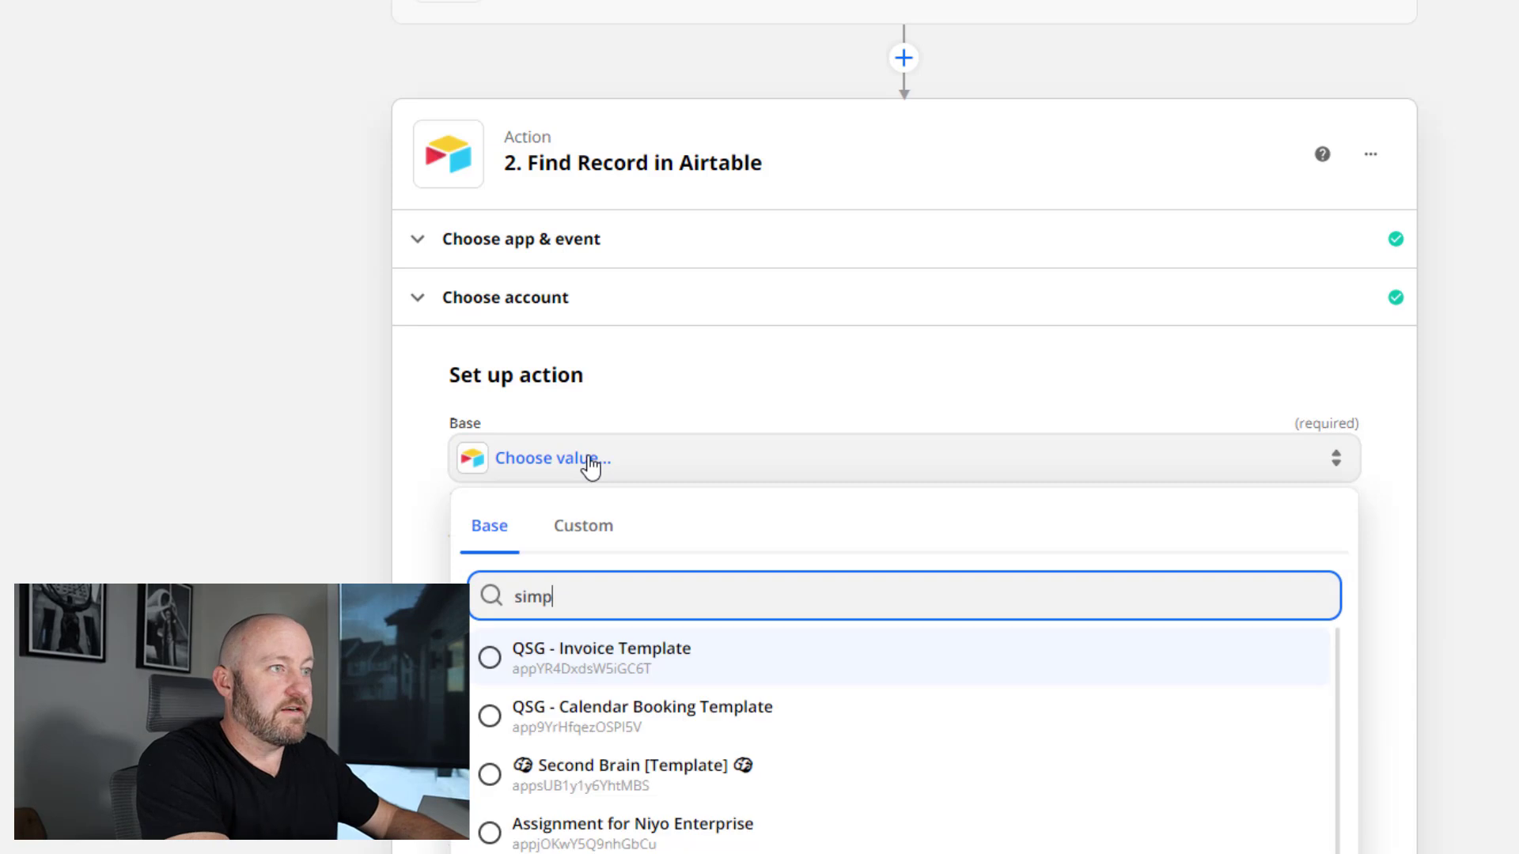
text(le d)
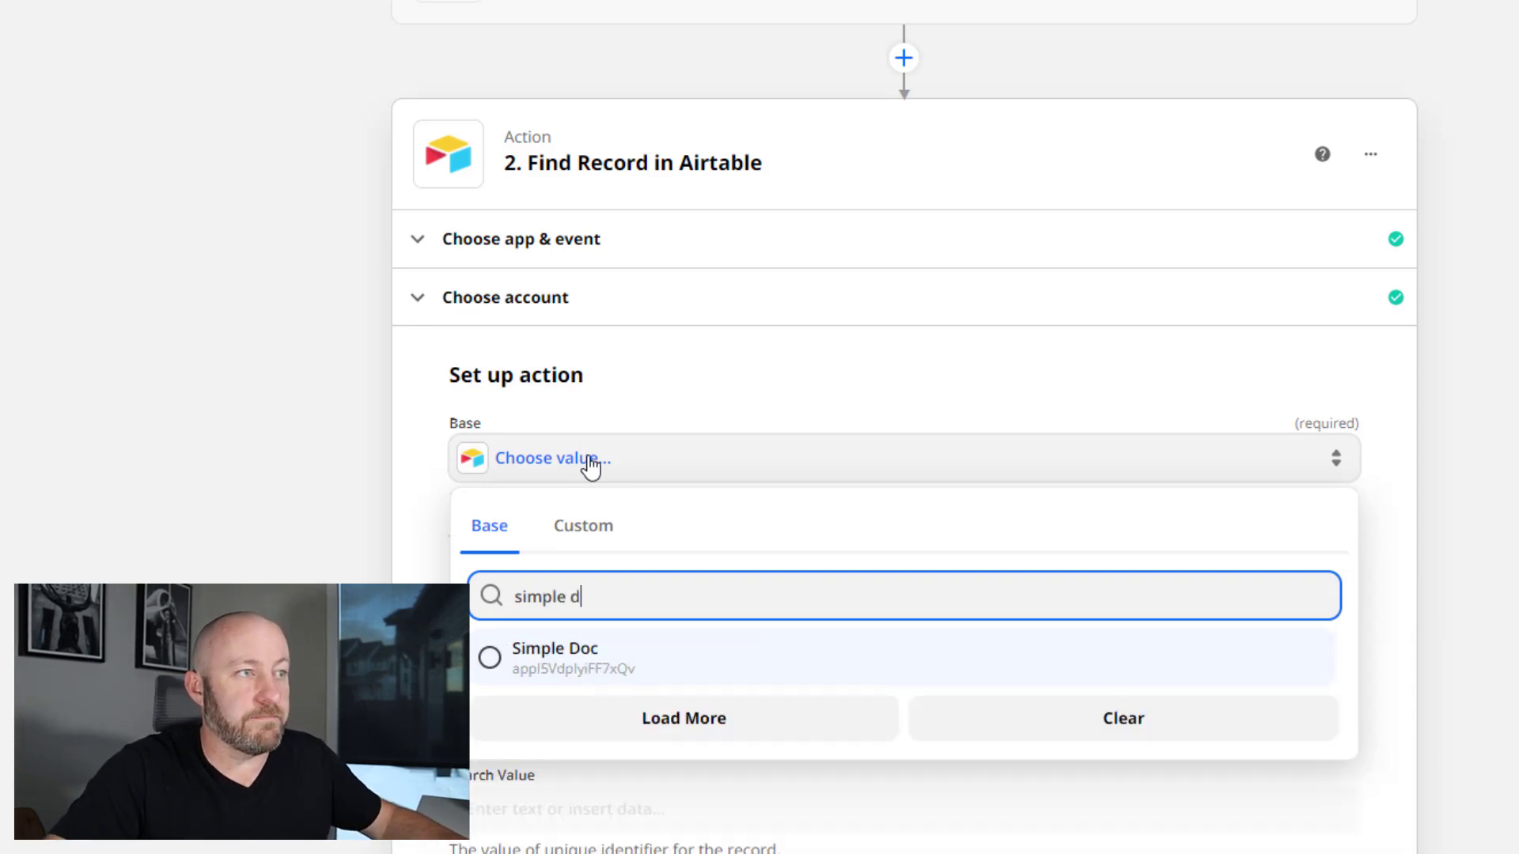
click(544, 663)
scroll(395, 443, down, 3)
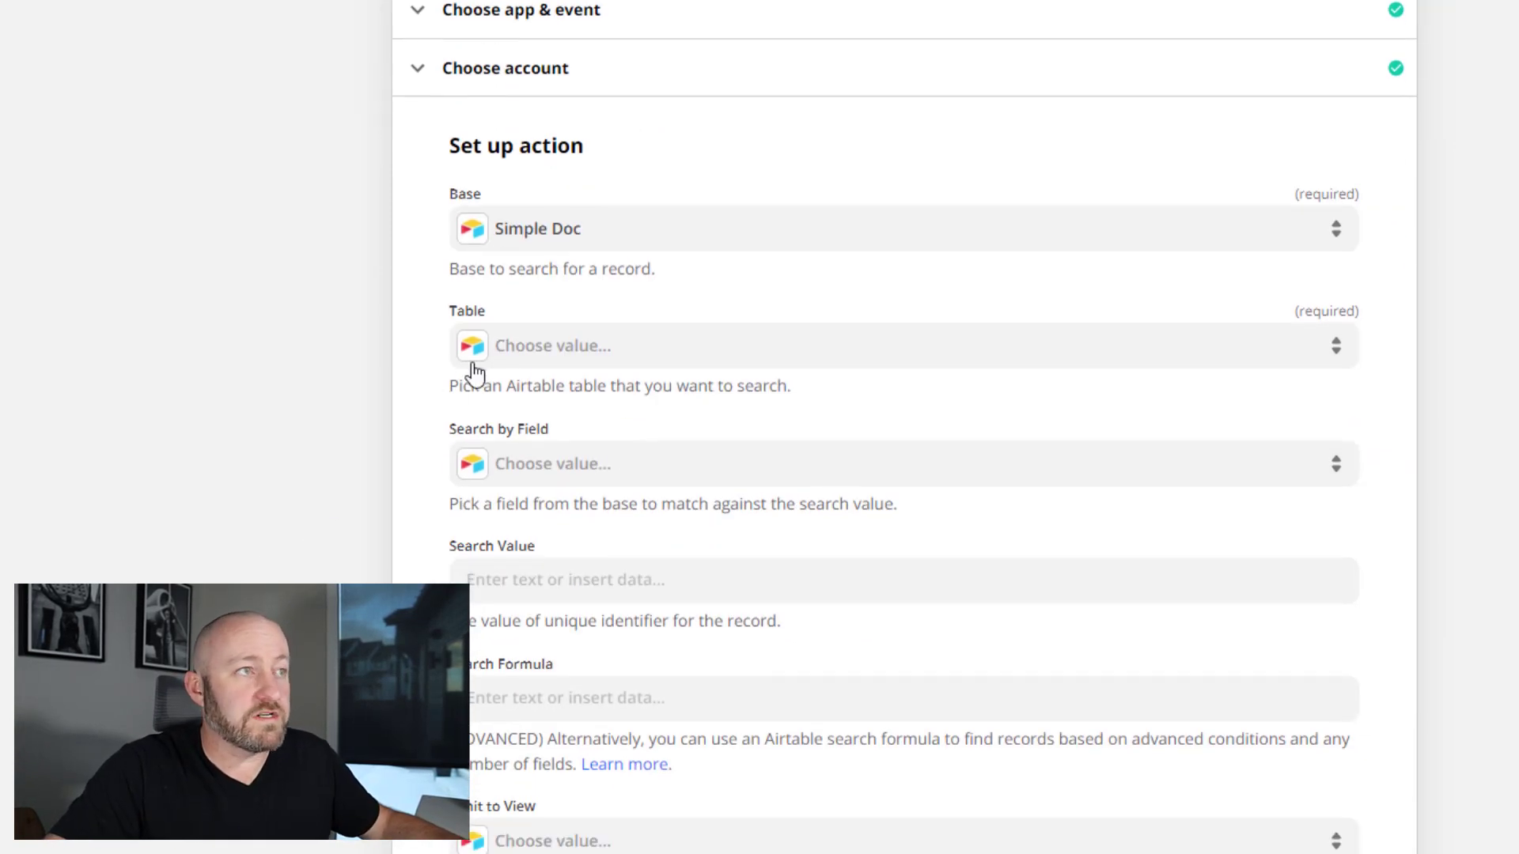
click(479, 350)
click(554, 538)
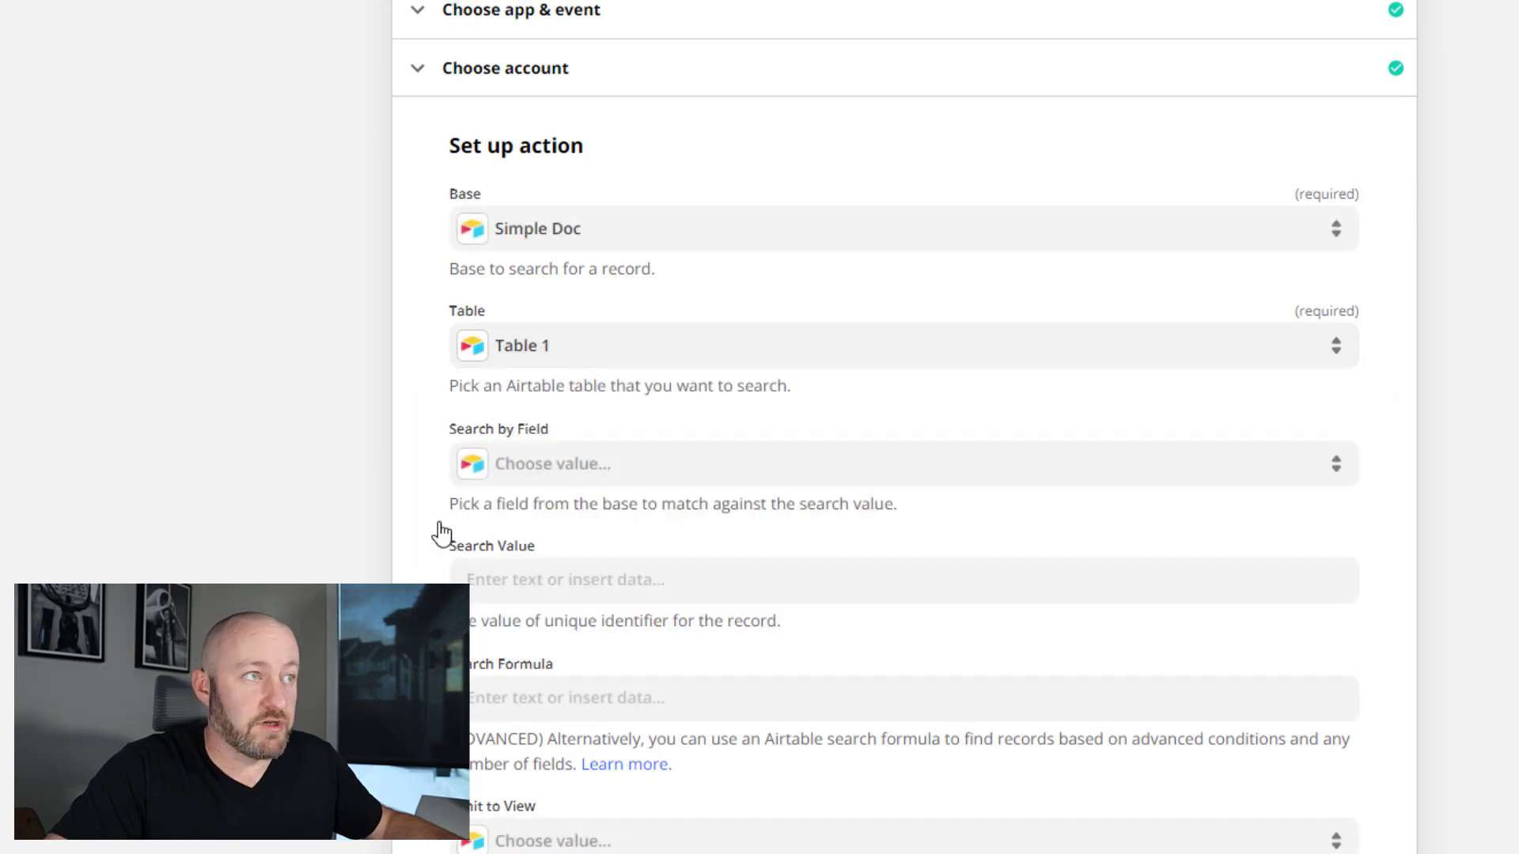
- Search by the Record ID field using the webhook's Querystring Record ID, then continue to testing
click(627, 475)
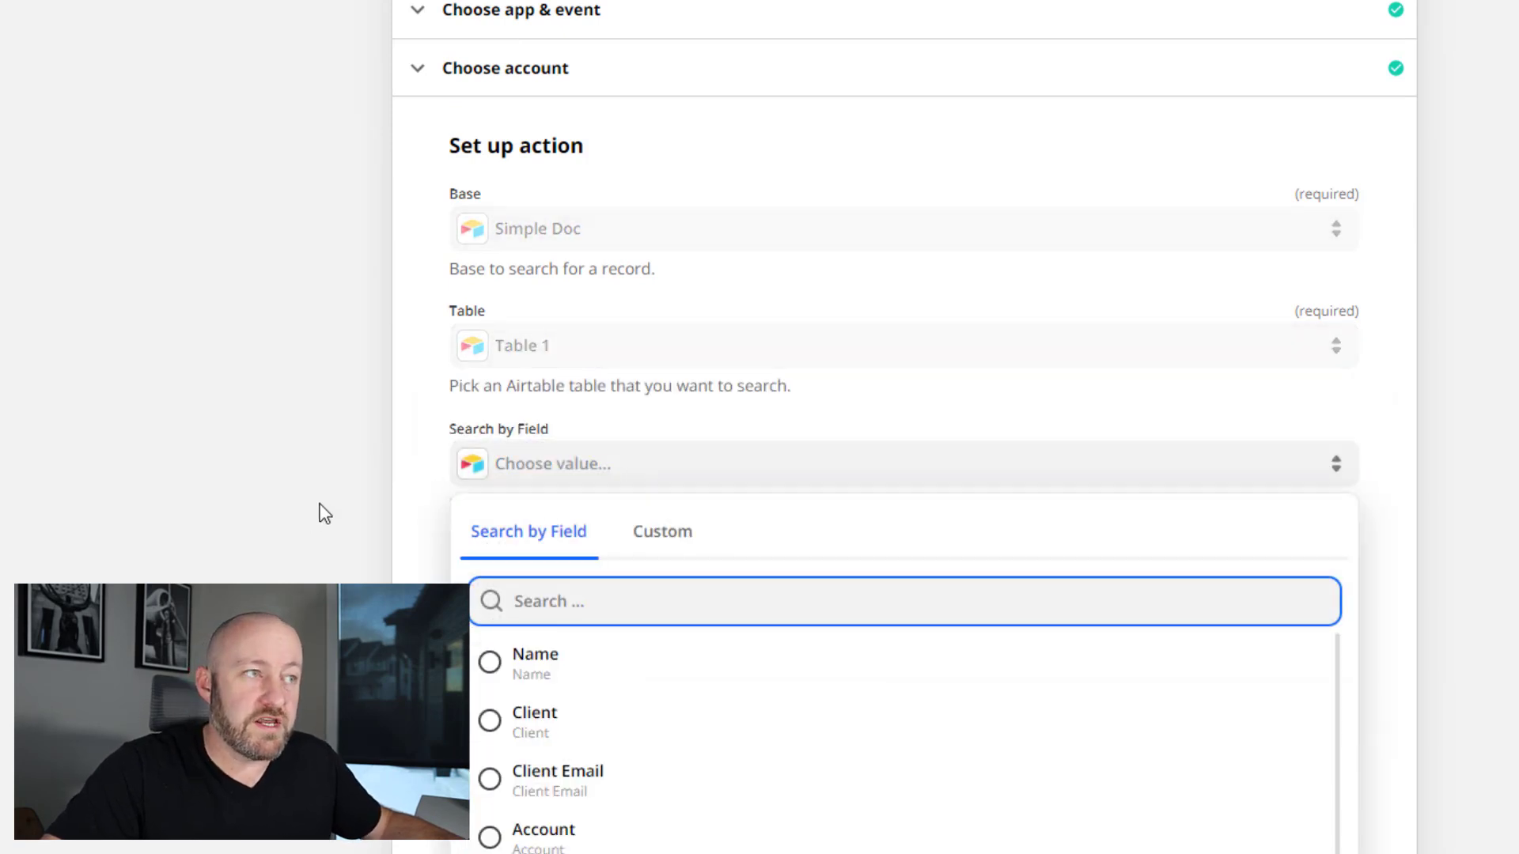
scroll(651, 746, down, 3)
click(580, 766)
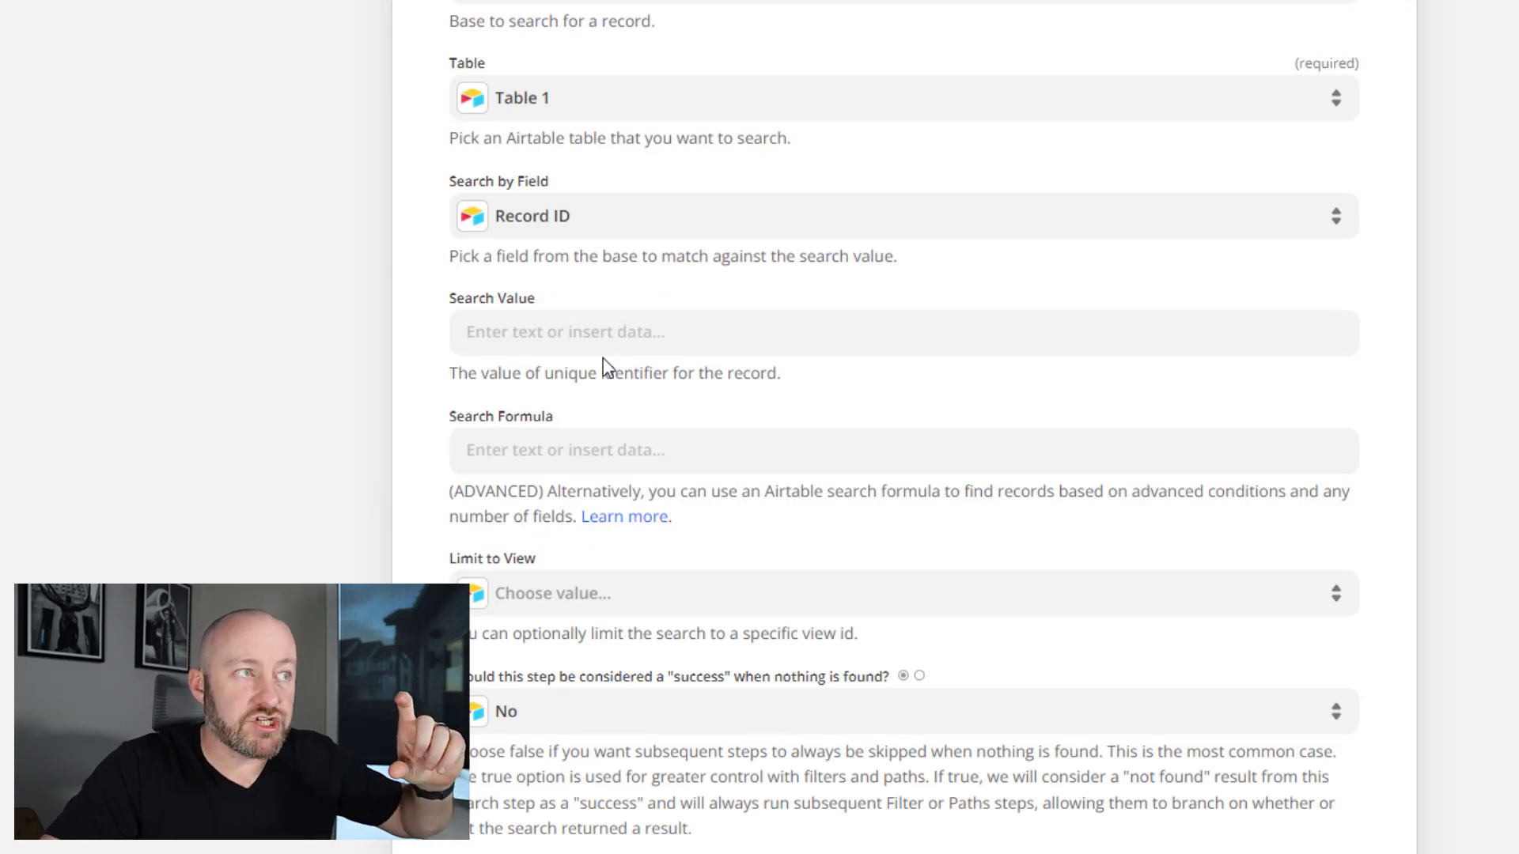
click(603, 336)
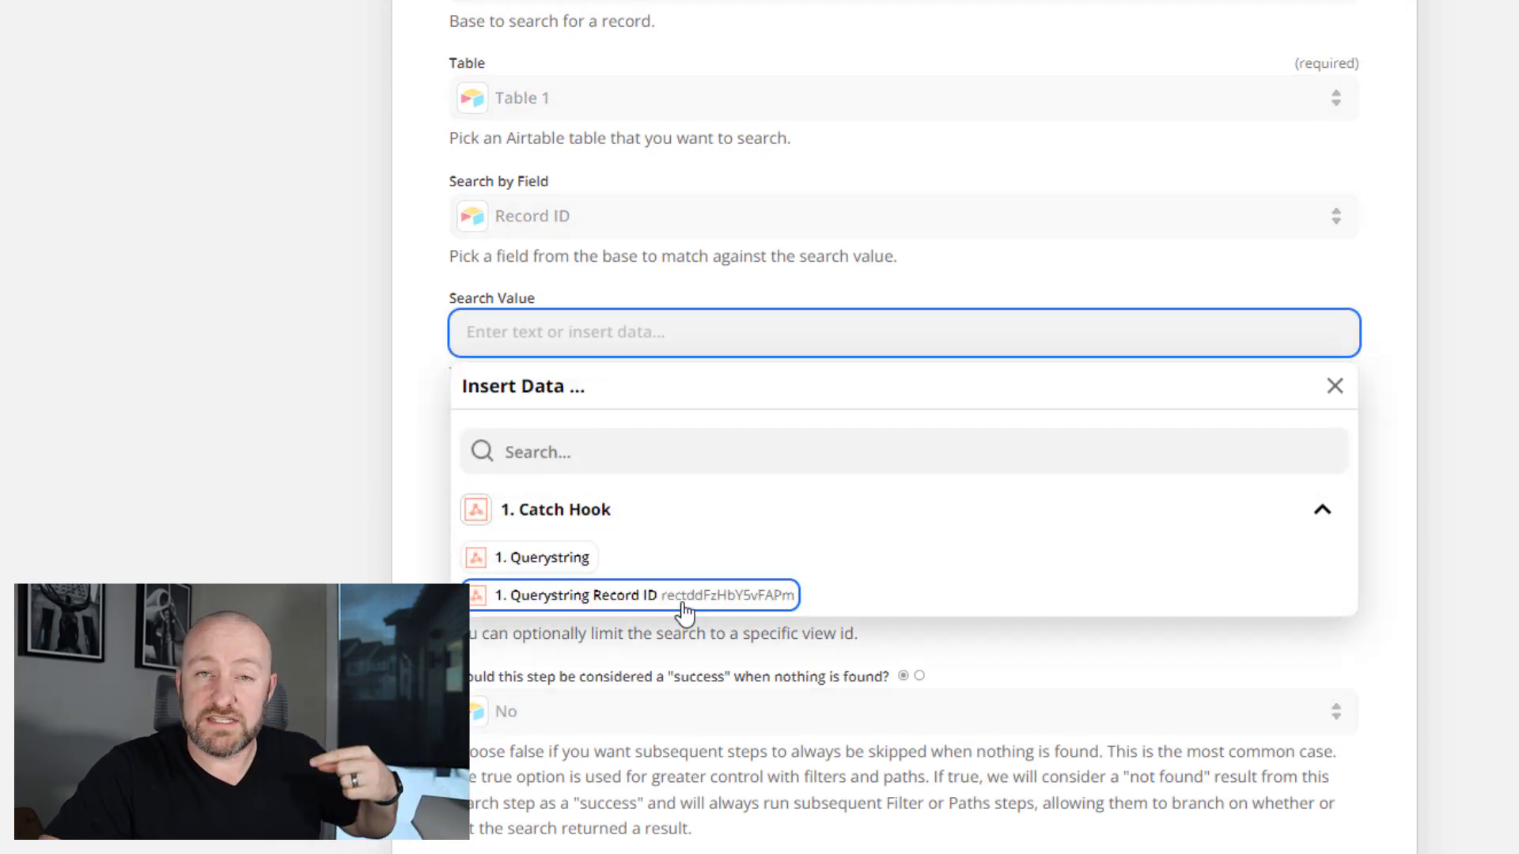
click(681, 609)
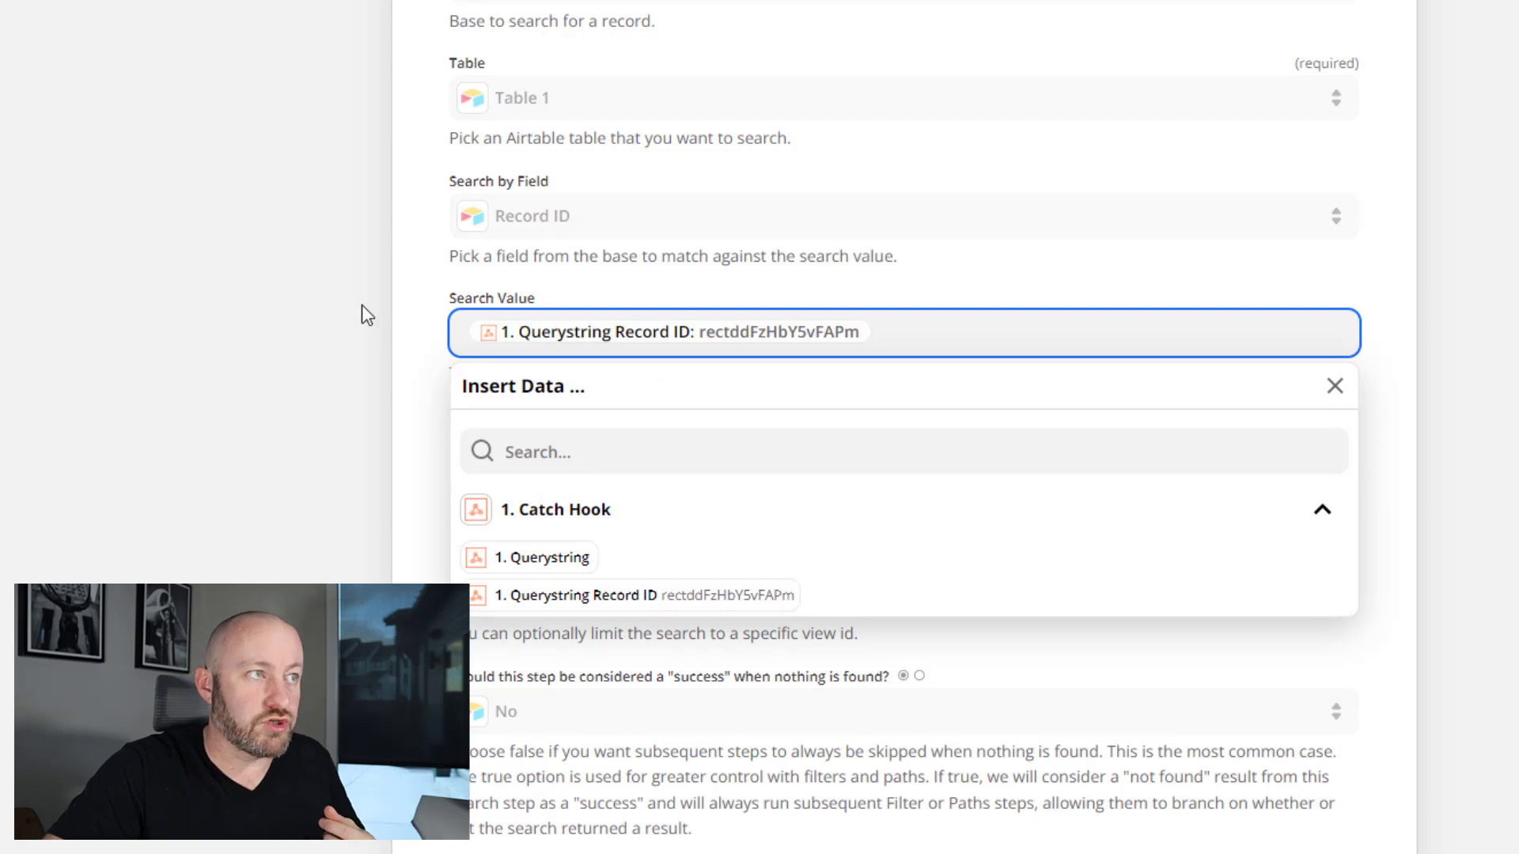
click(411, 309)
scroll(807, 587, down, 3)
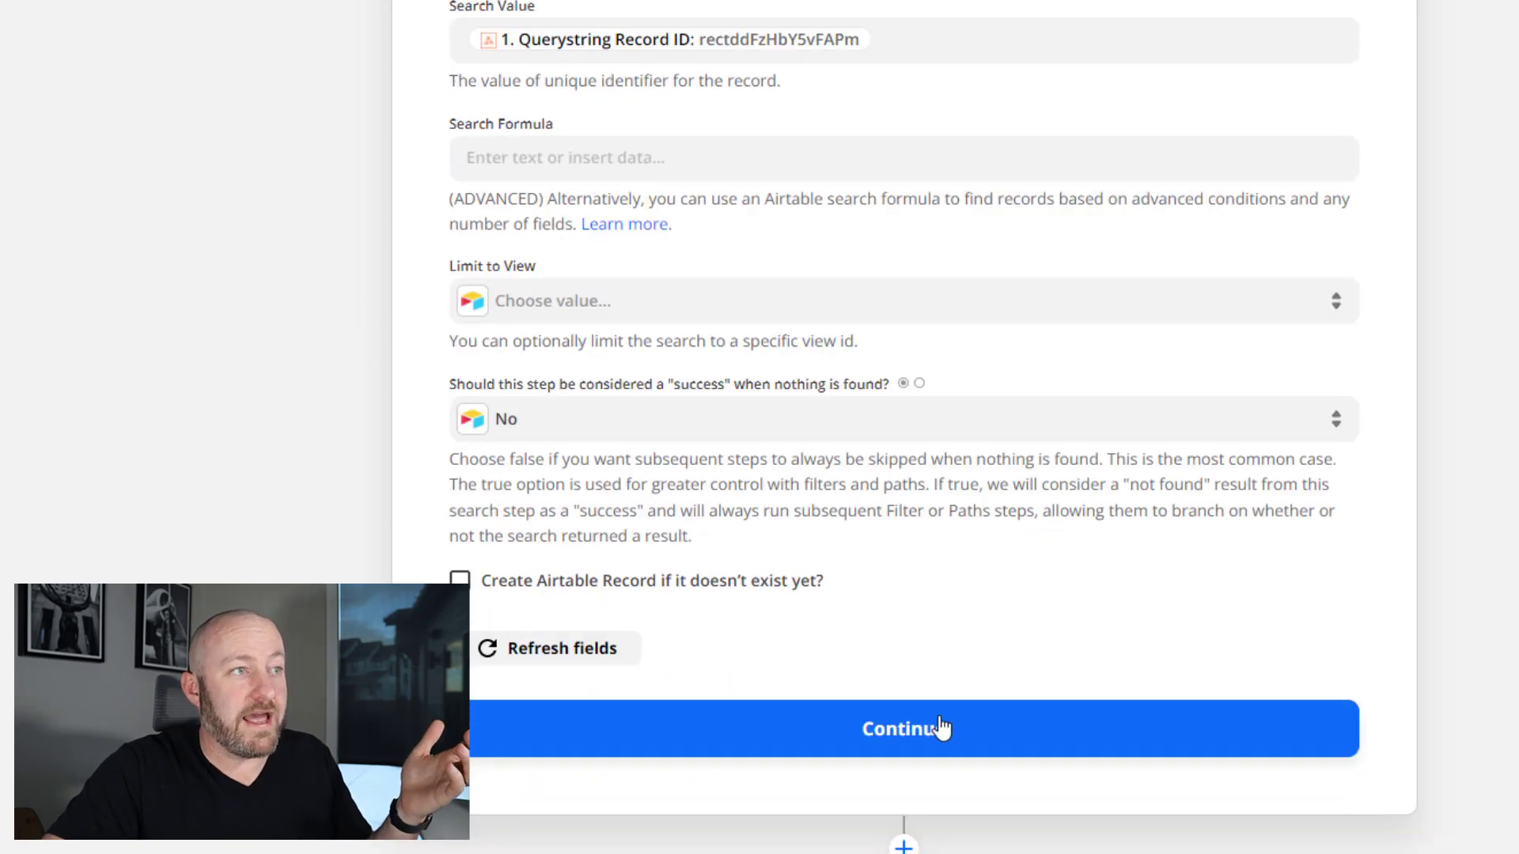
click(884, 745)
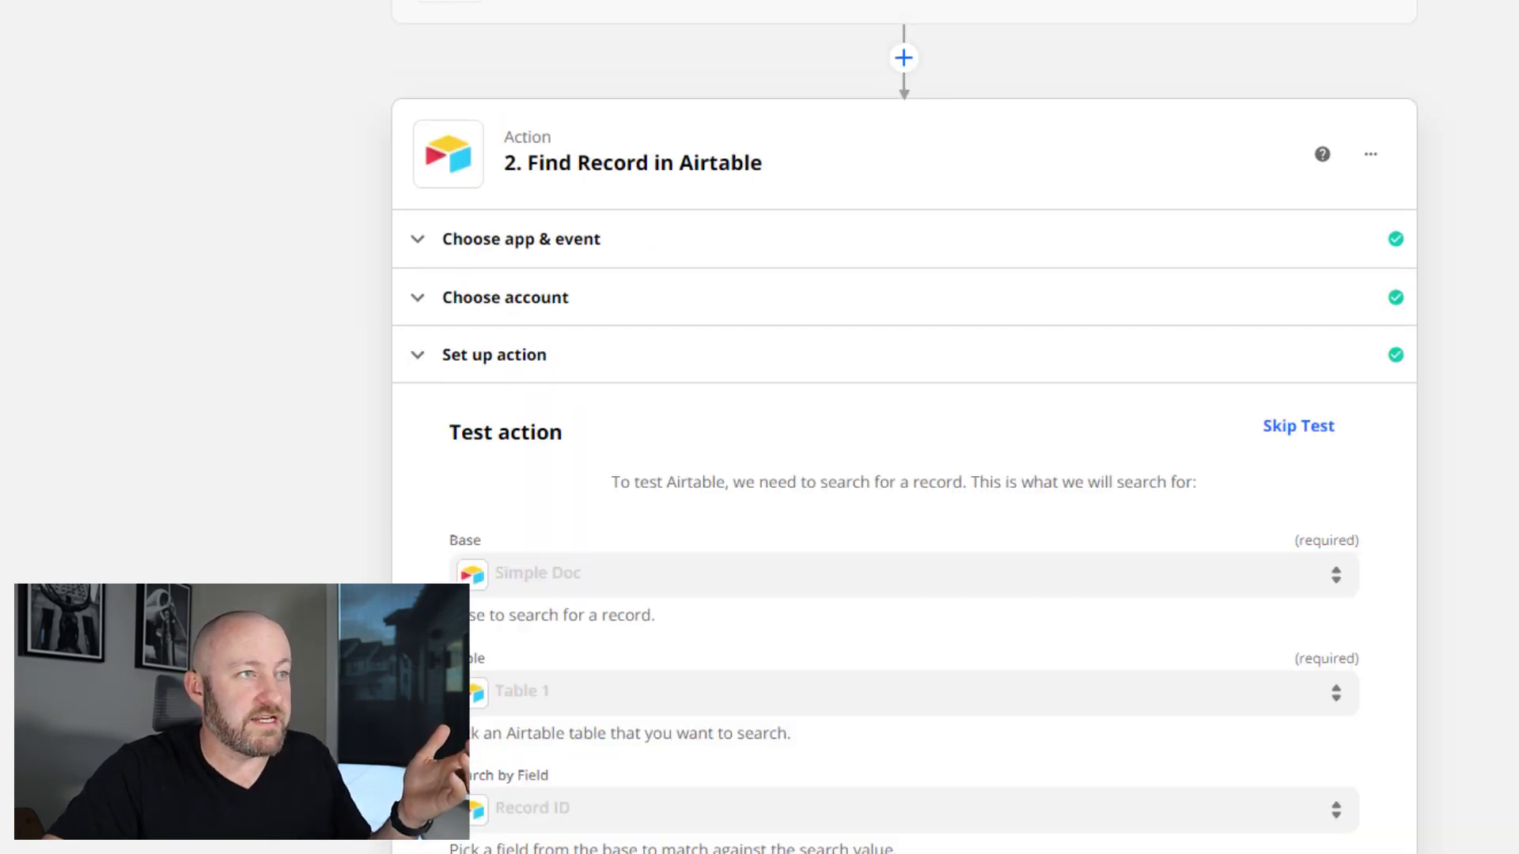
- Run the Find Record test, review the found record's Account, Client and email values, then close the step
scroll(791, 791, down, 8)
click(669, 712)
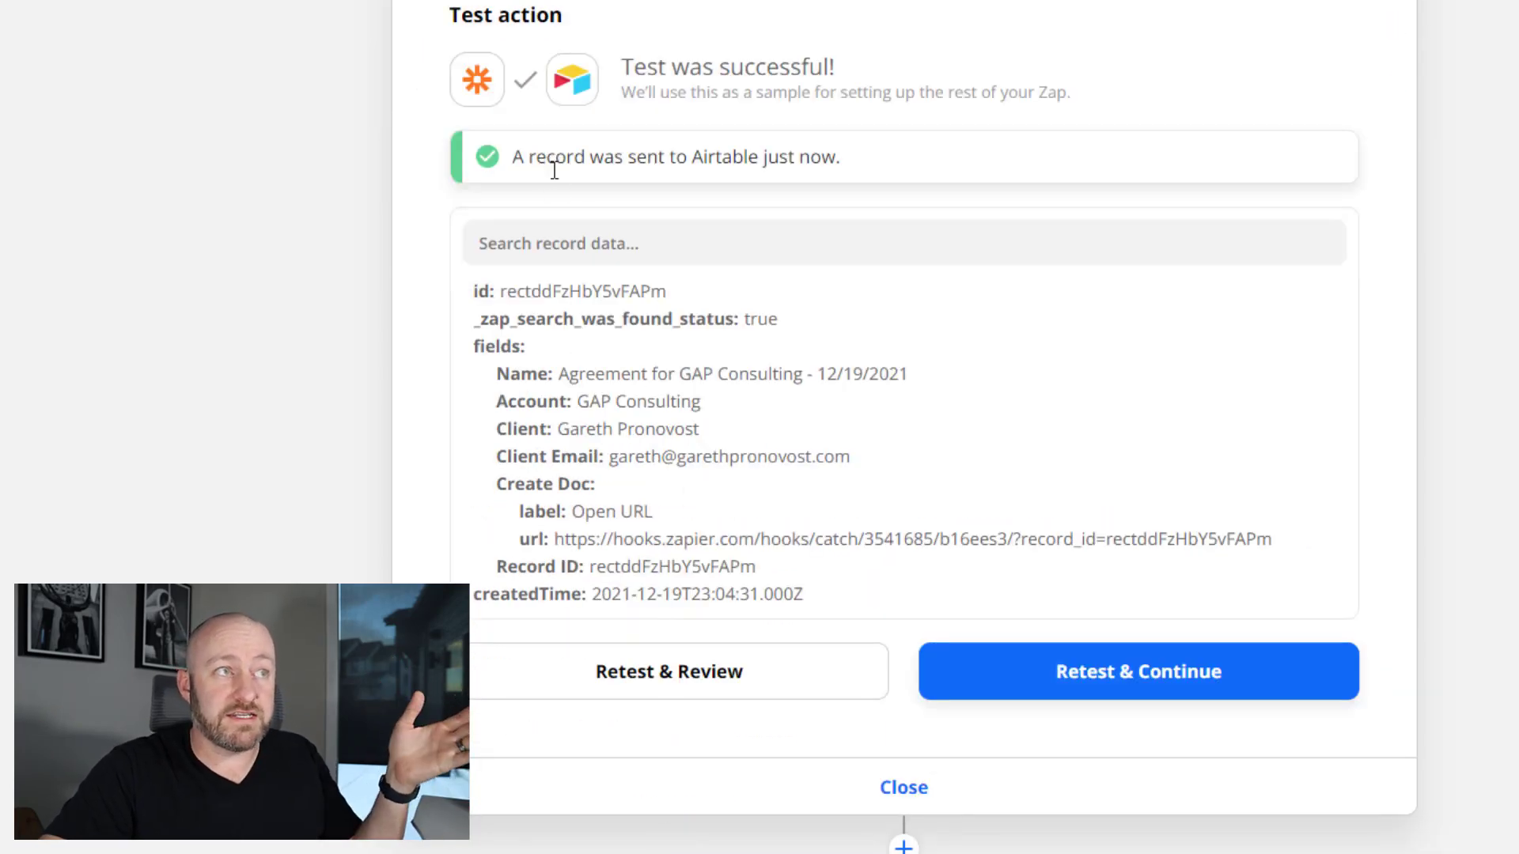
drag(645, 314, 800, 328)
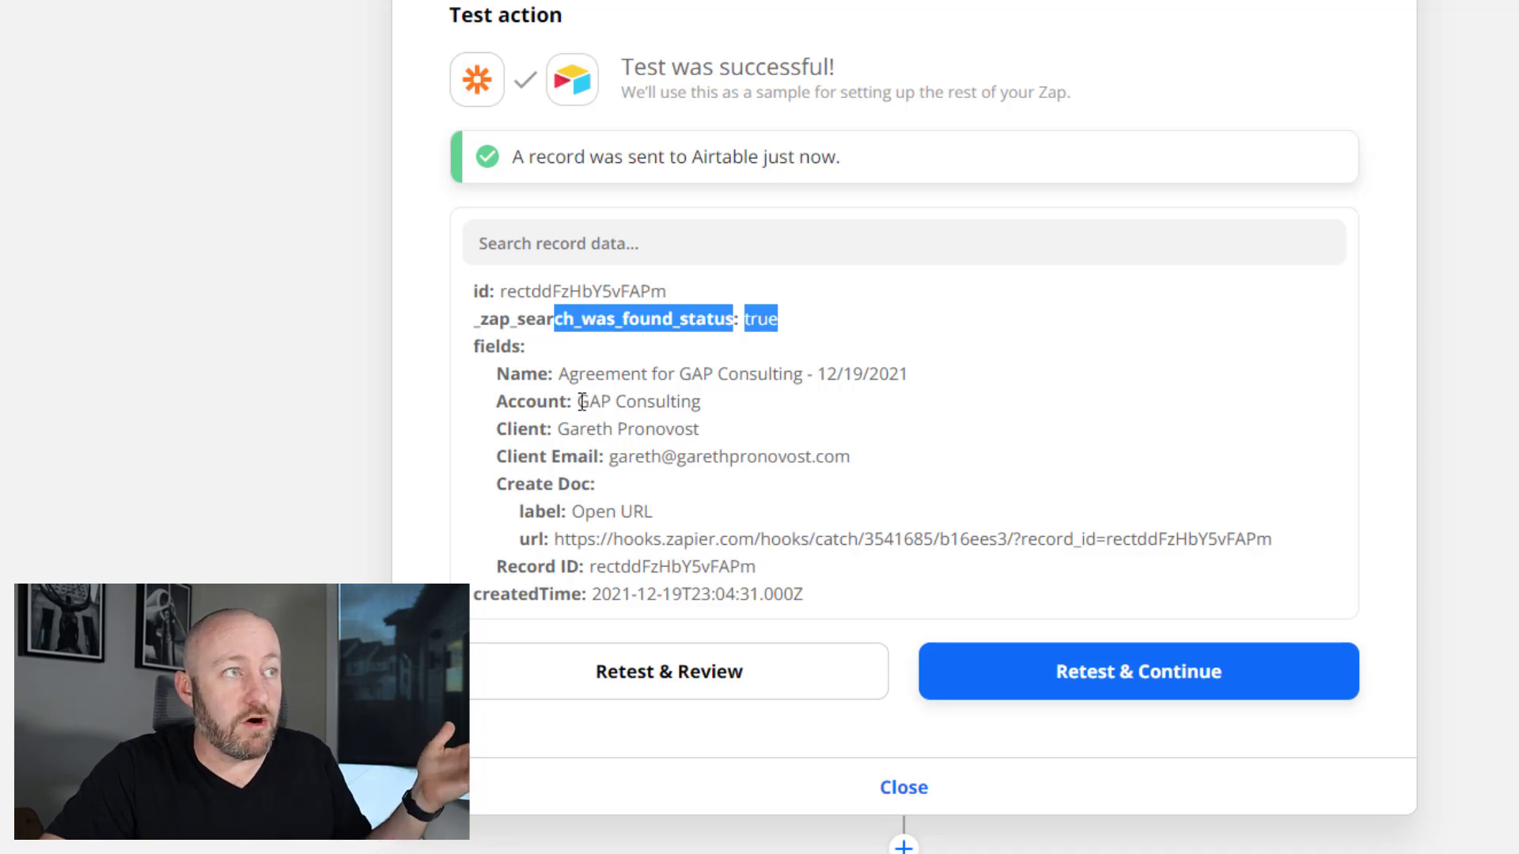
drag(581, 403, 693, 406)
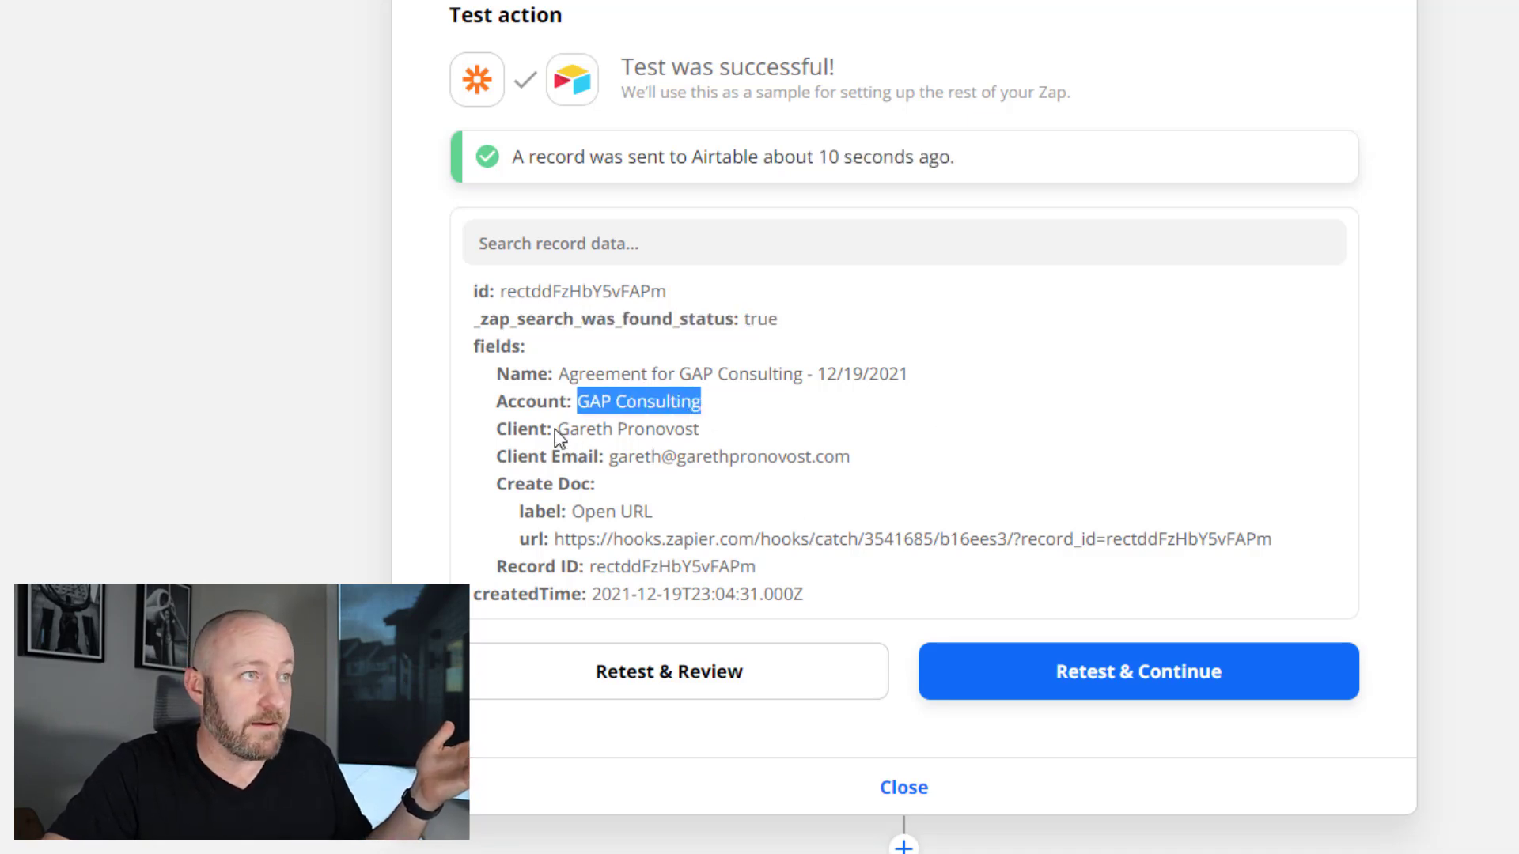
drag(556, 428, 714, 424)
drag(608, 457, 850, 480)
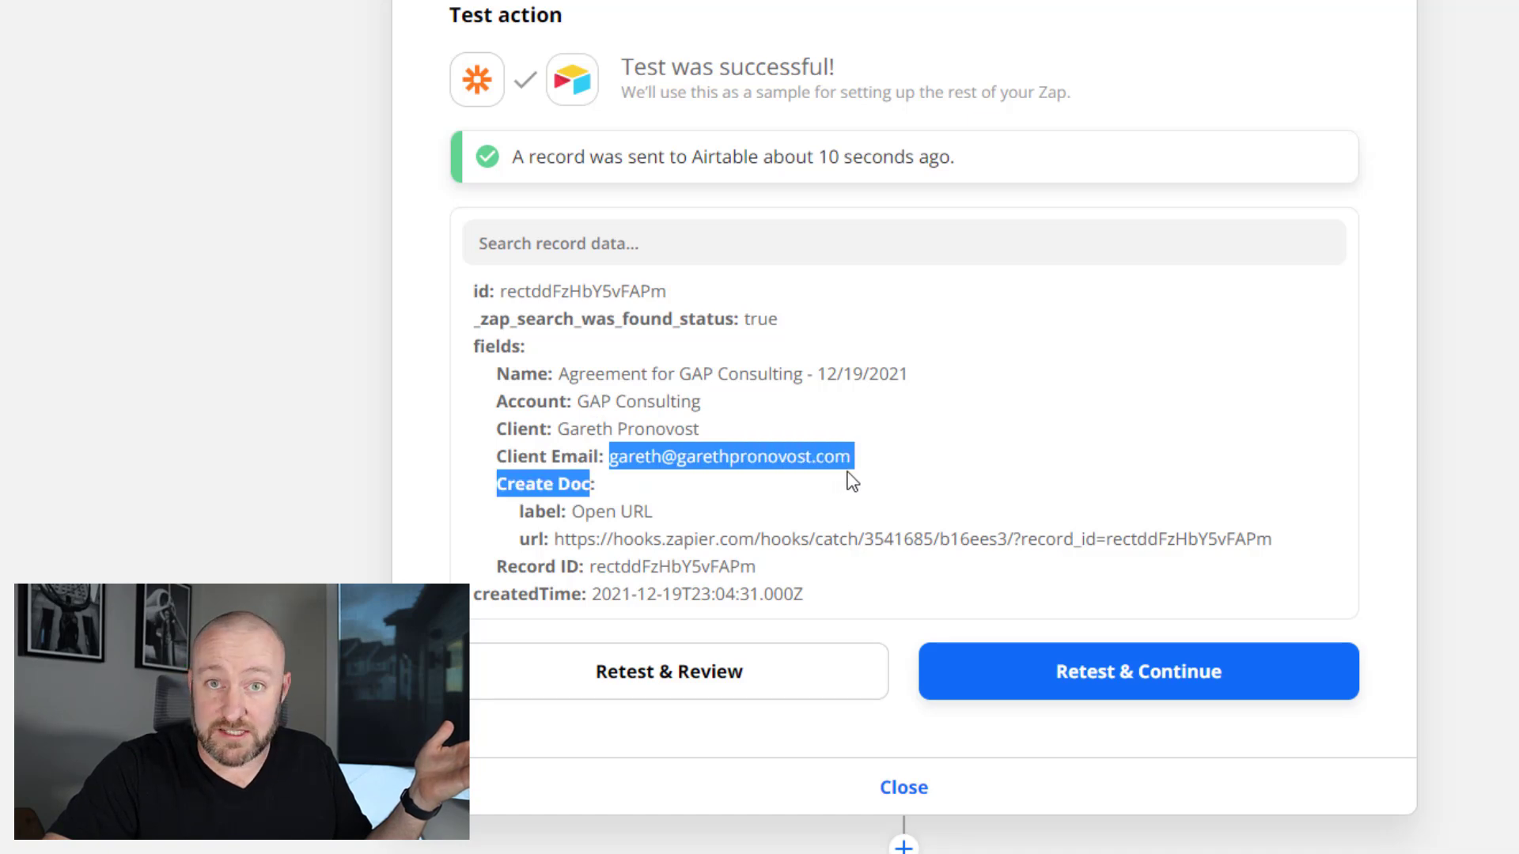
click(904, 788)
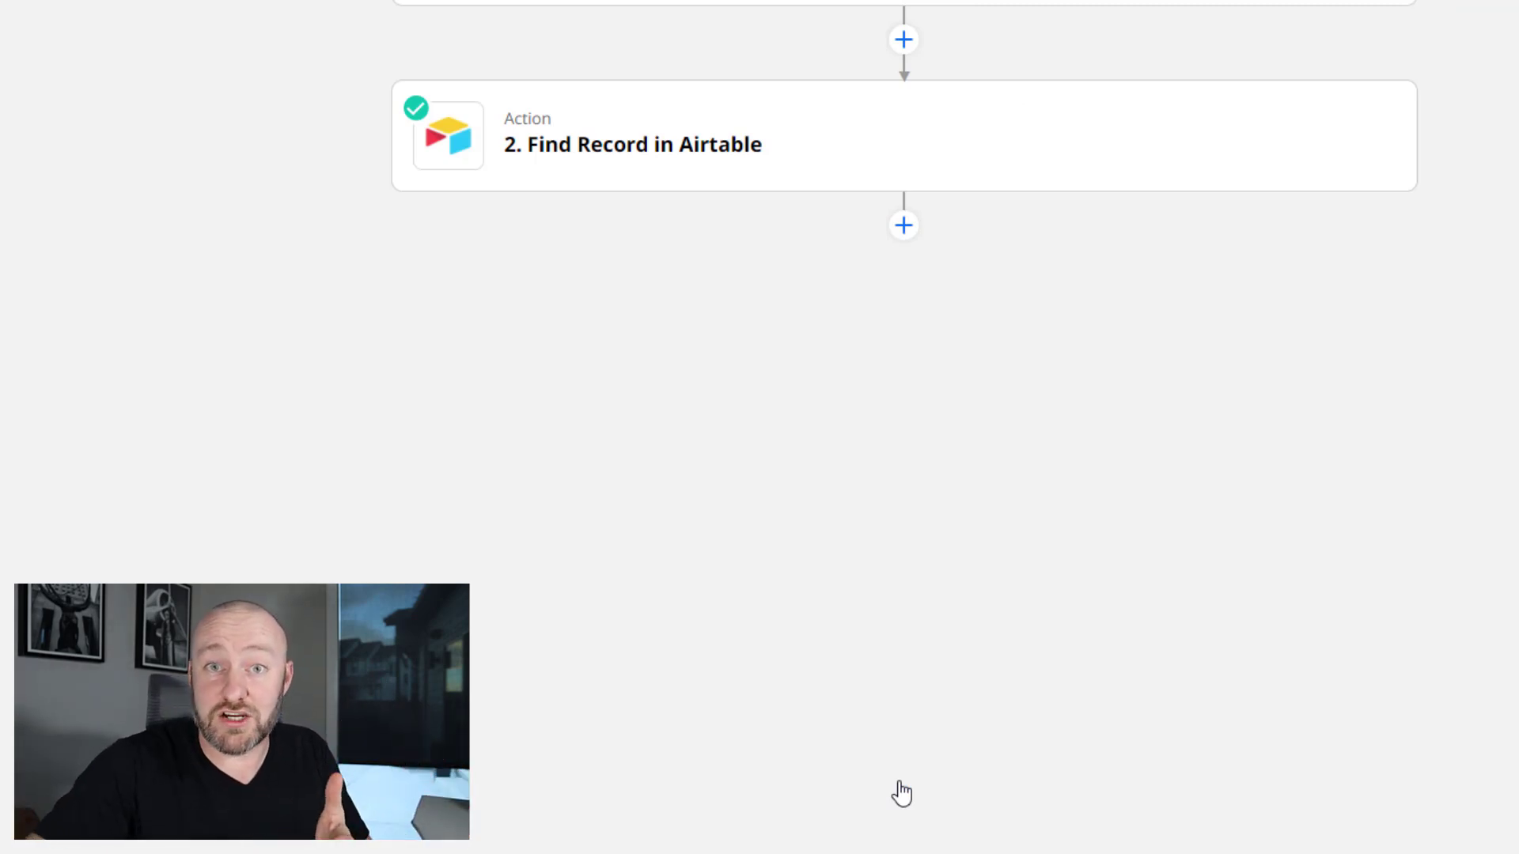
- Add a Documint 'Create Document' step after Find Record and list its Template Id choices
click(903, 226)
text(documin)
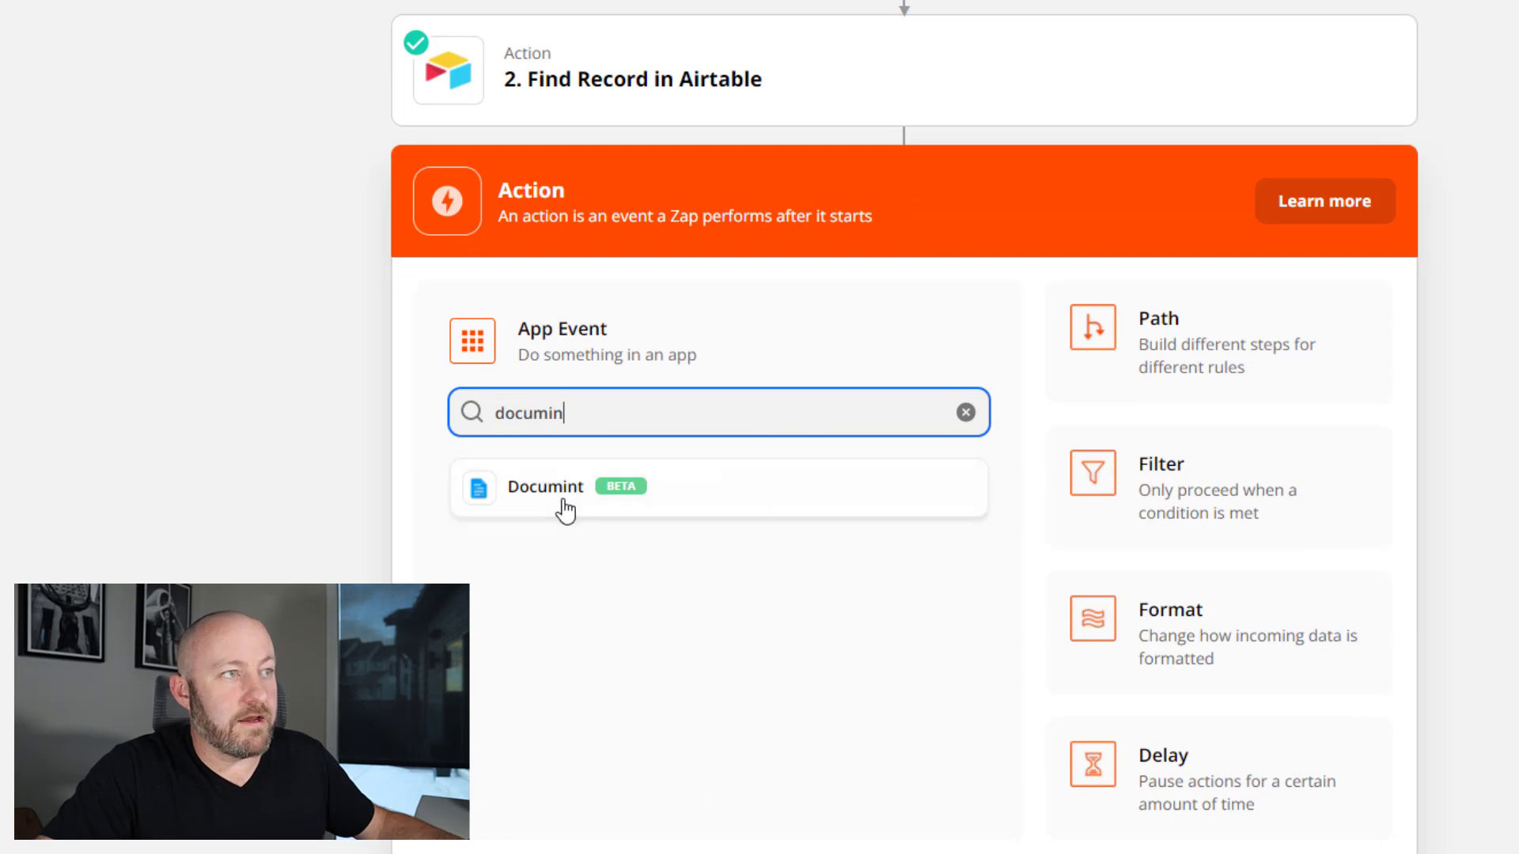
click(559, 497)
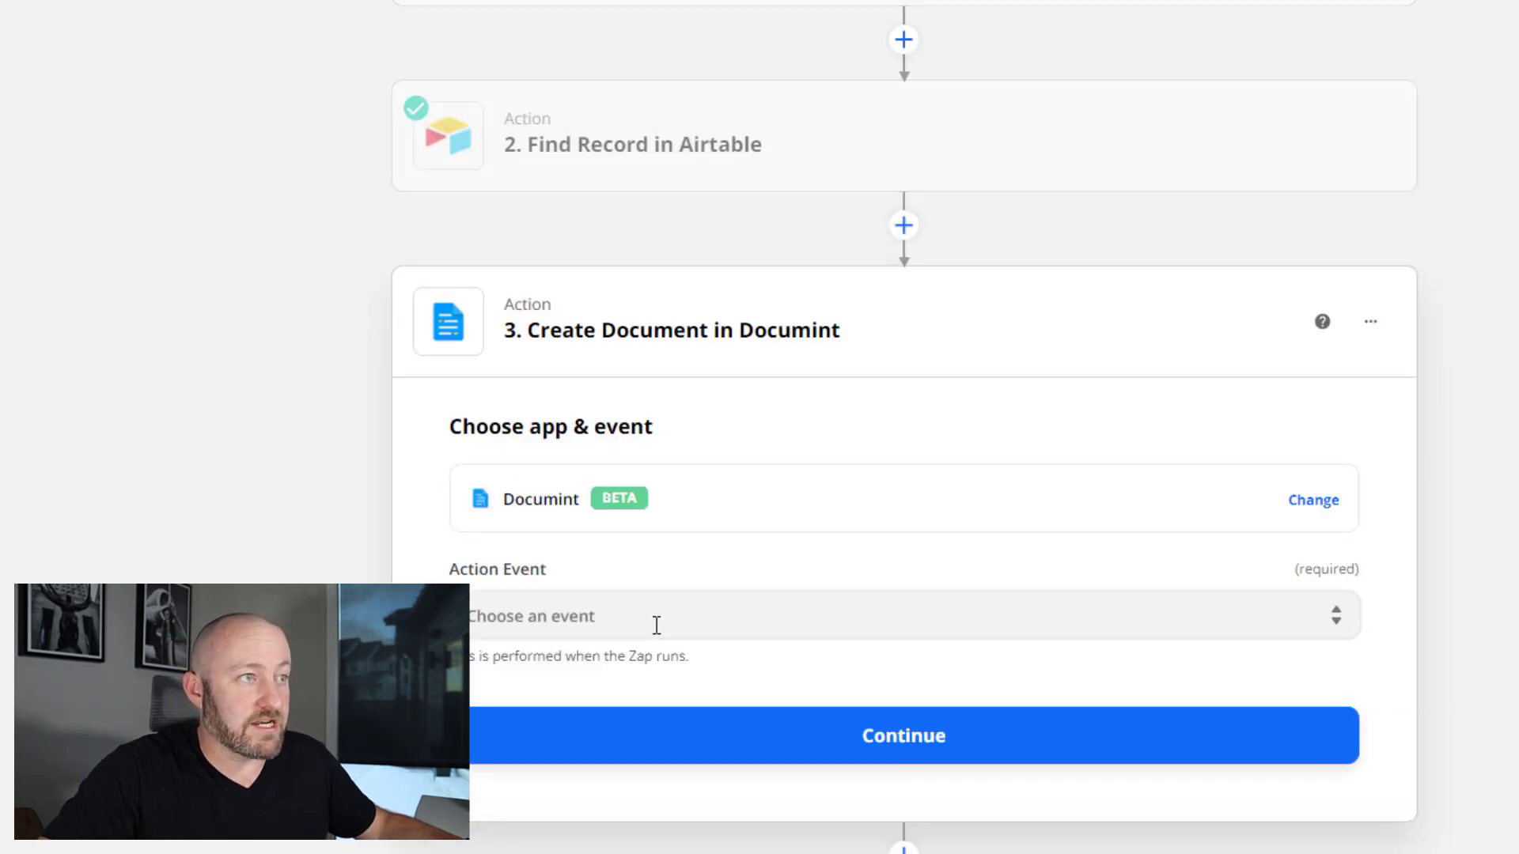
click(652, 629)
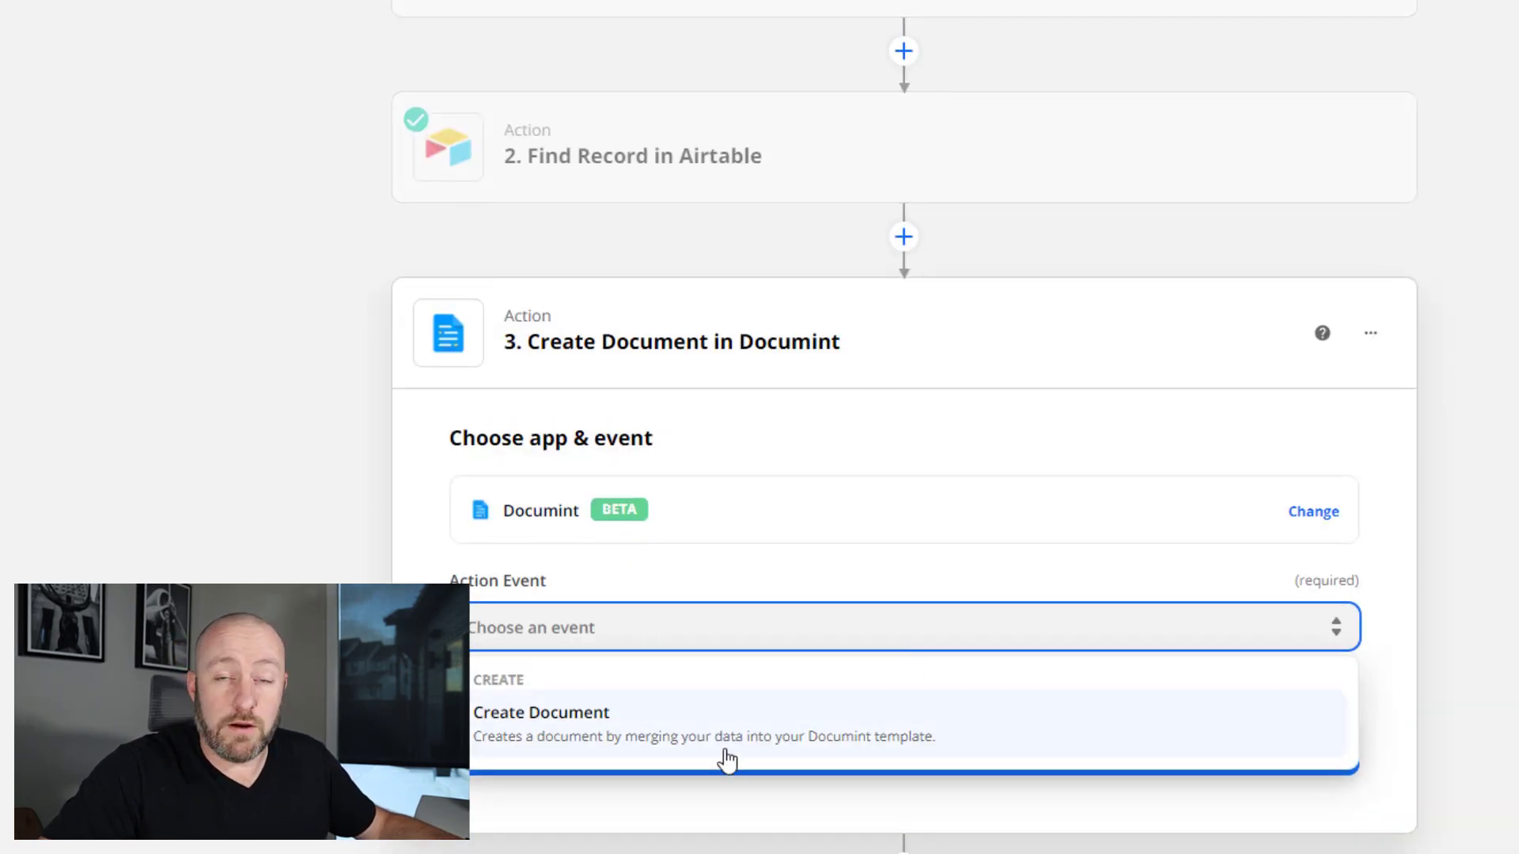
click(721, 733)
click(704, 721)
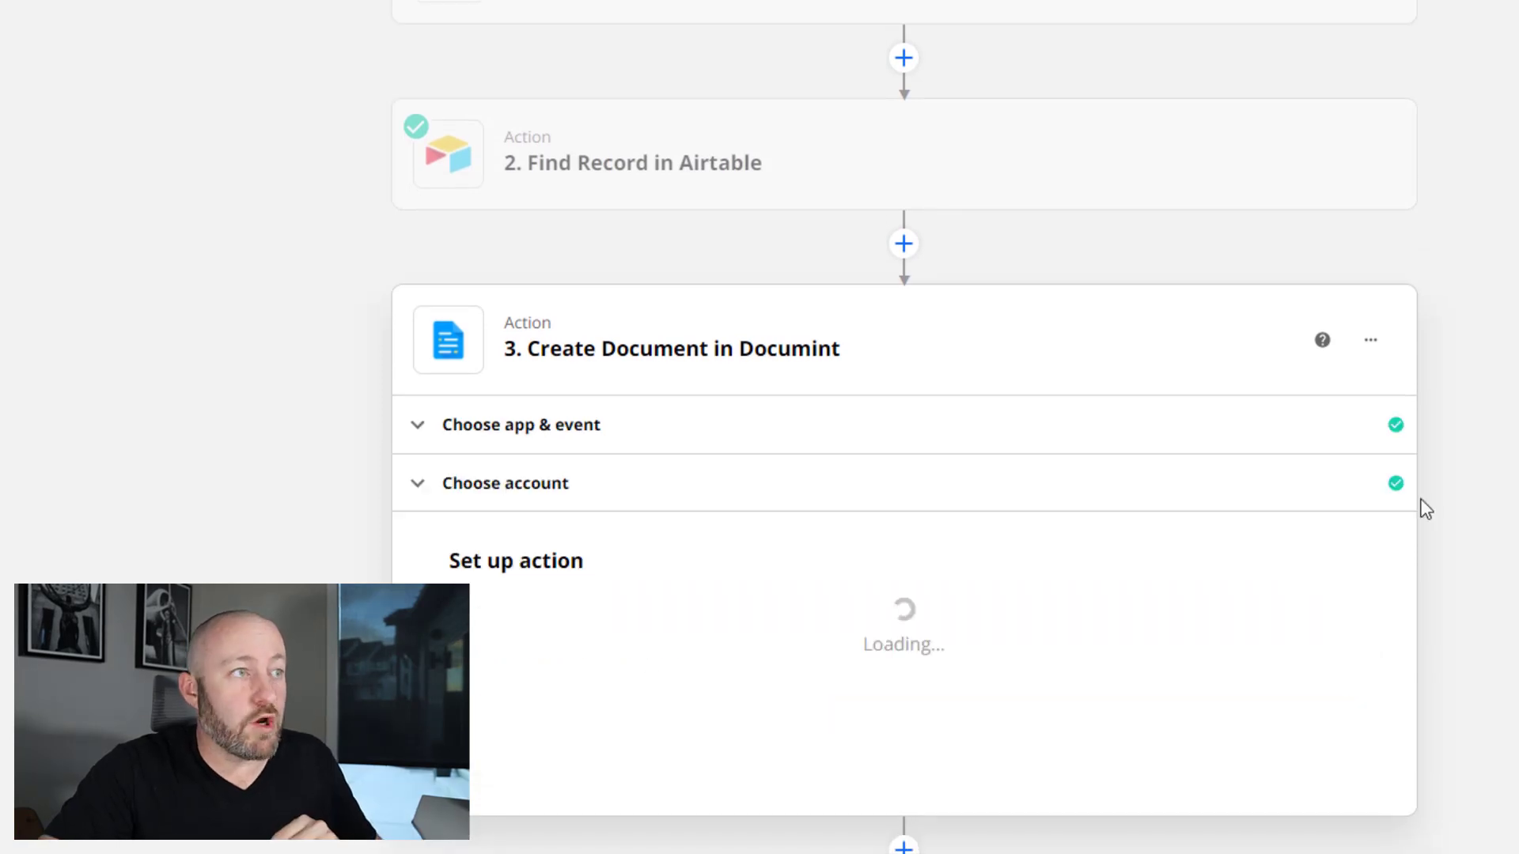
click(715, 574)
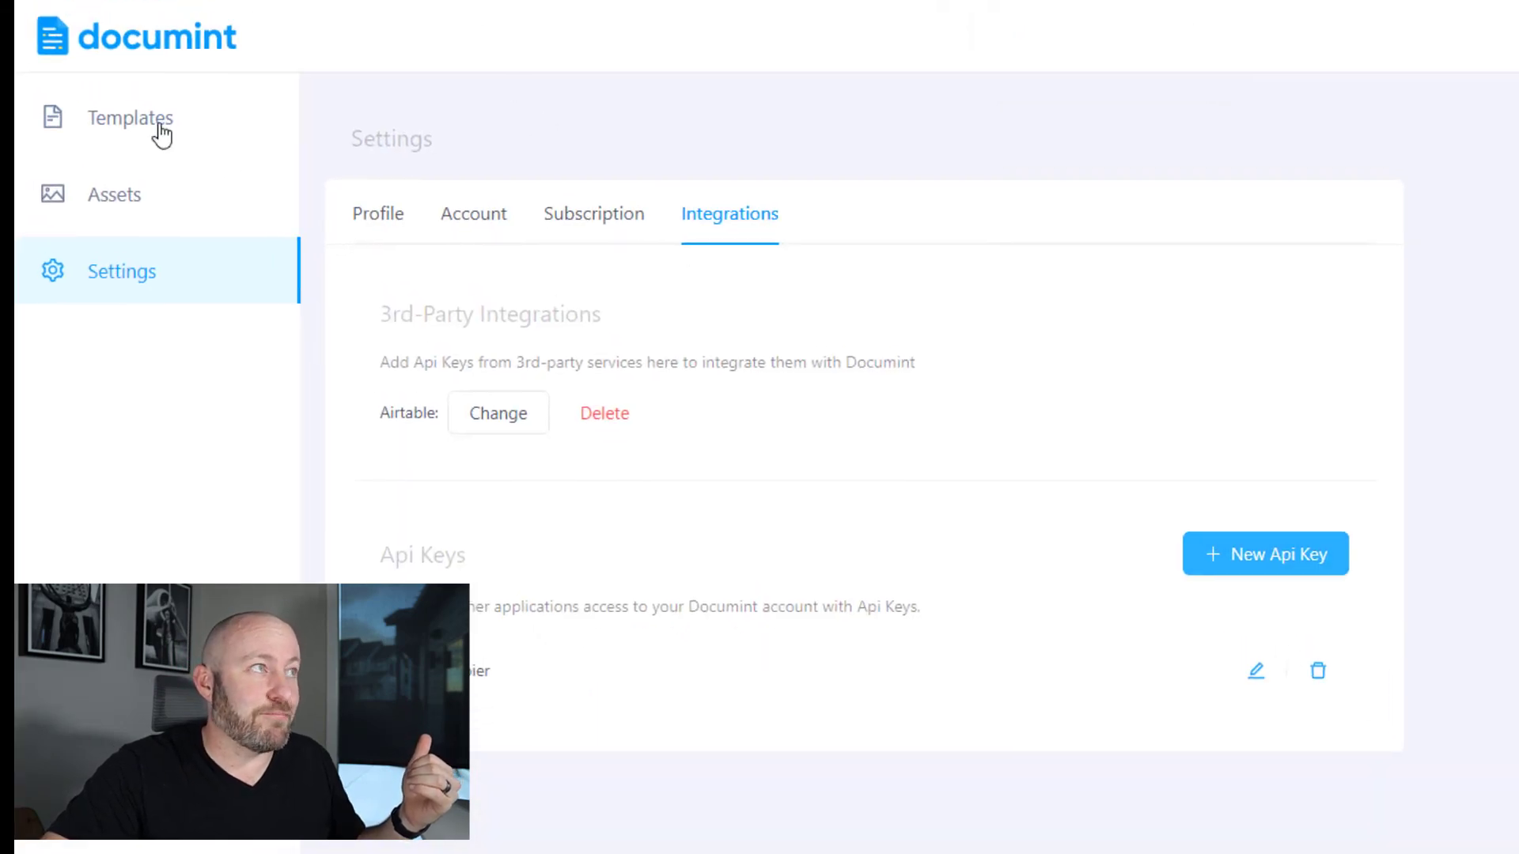
- Open the first Blank template in Documint and rename it to 'Example'
click(161, 131)
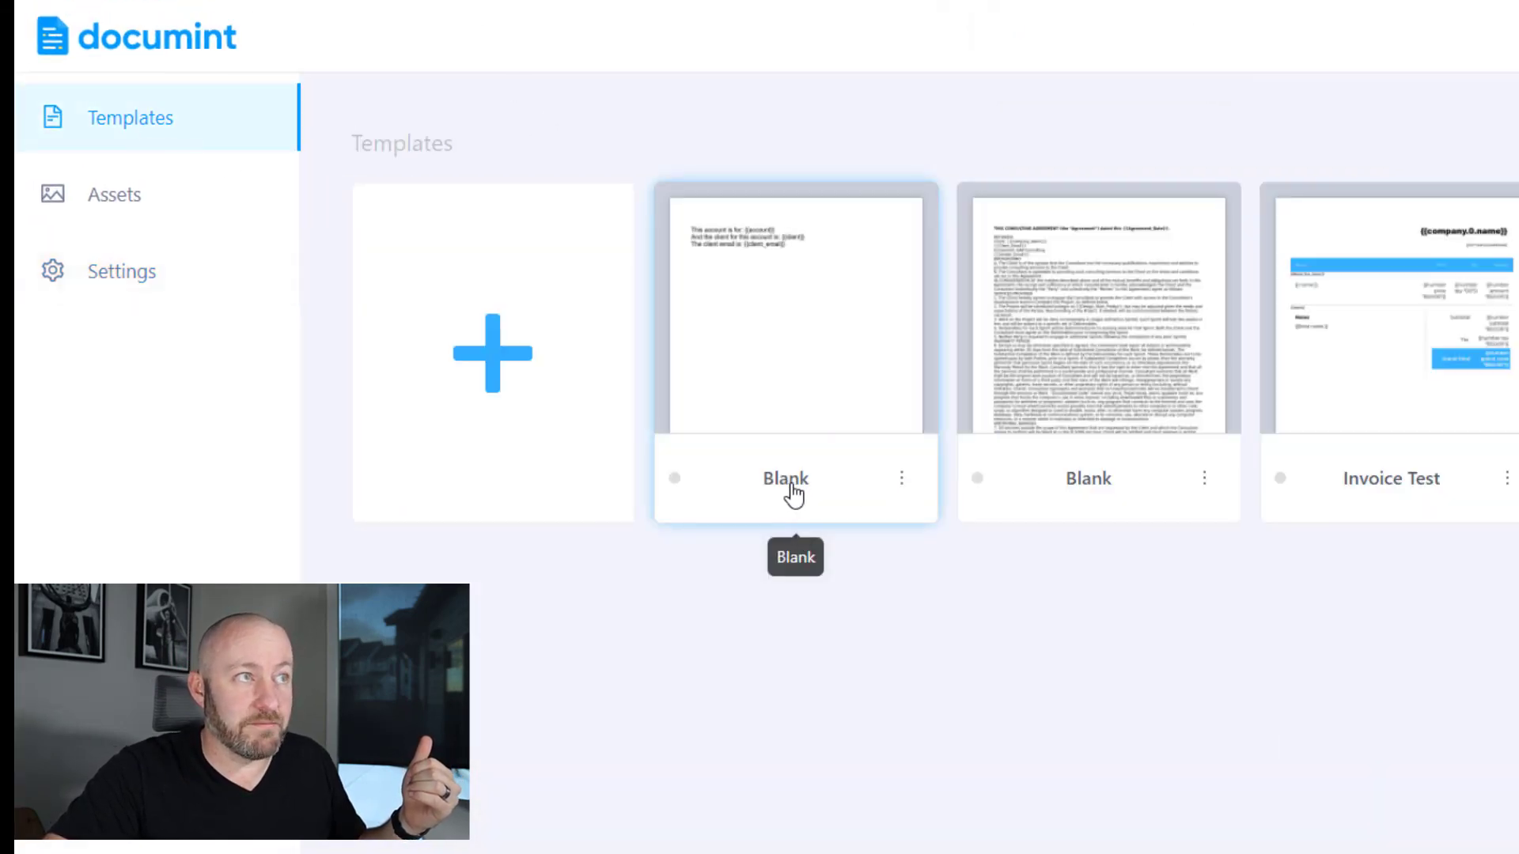
click(793, 495)
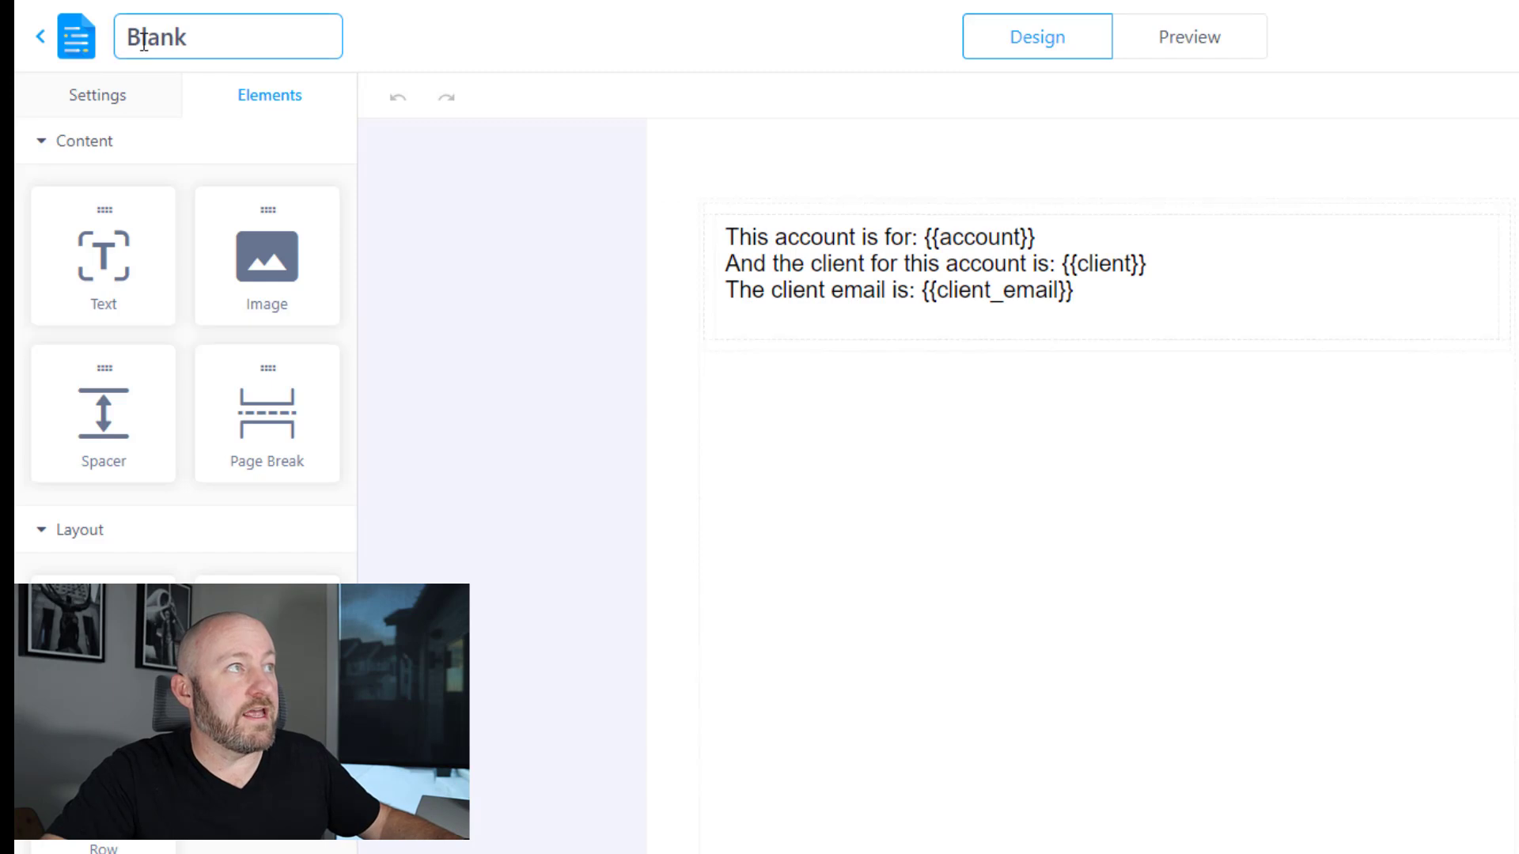
double_click(143, 39)
text(E)
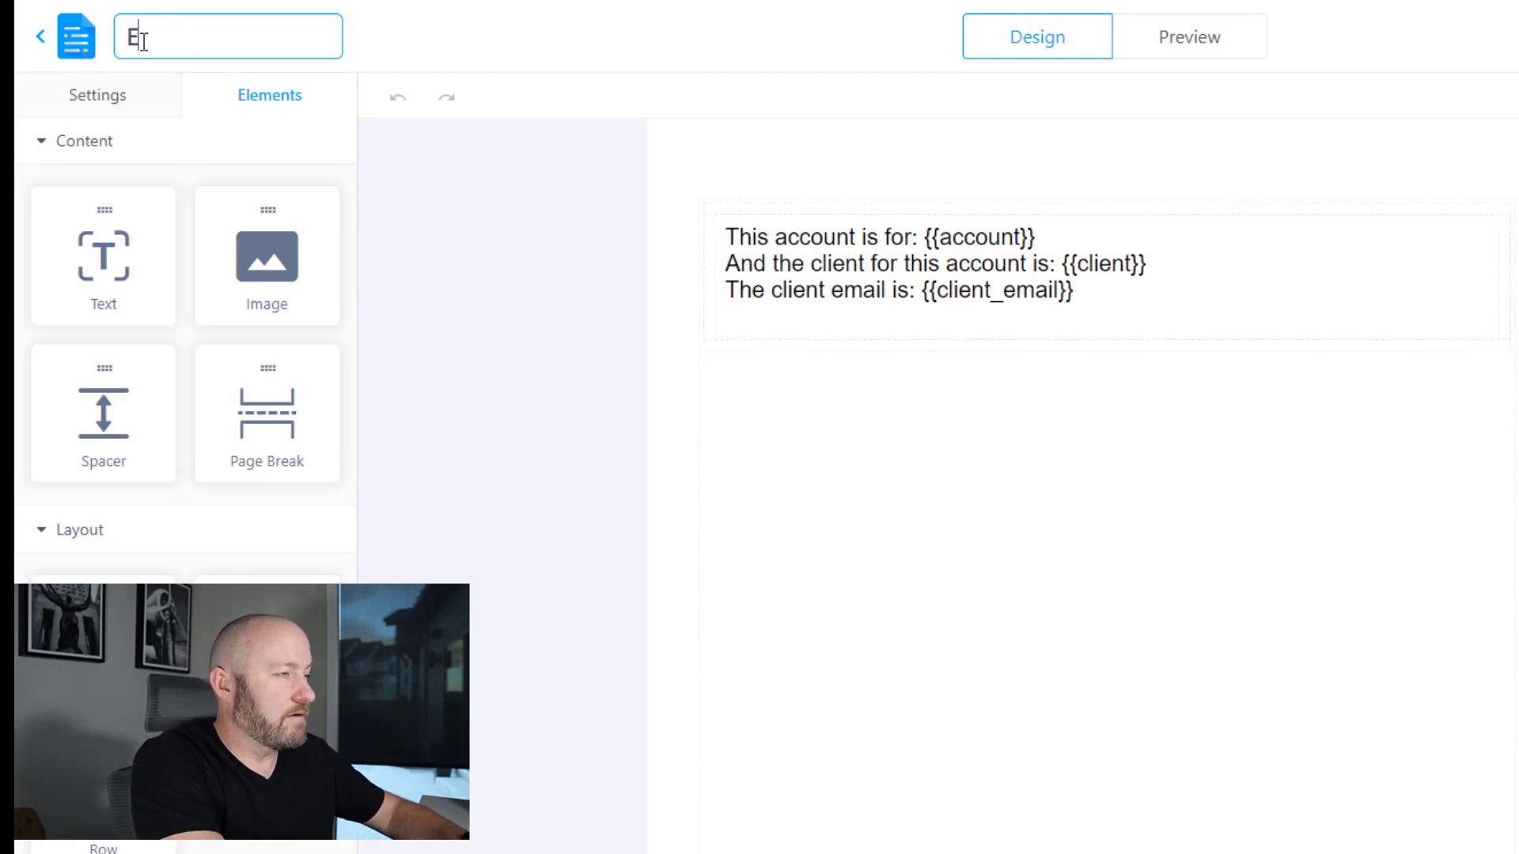
text(xample)
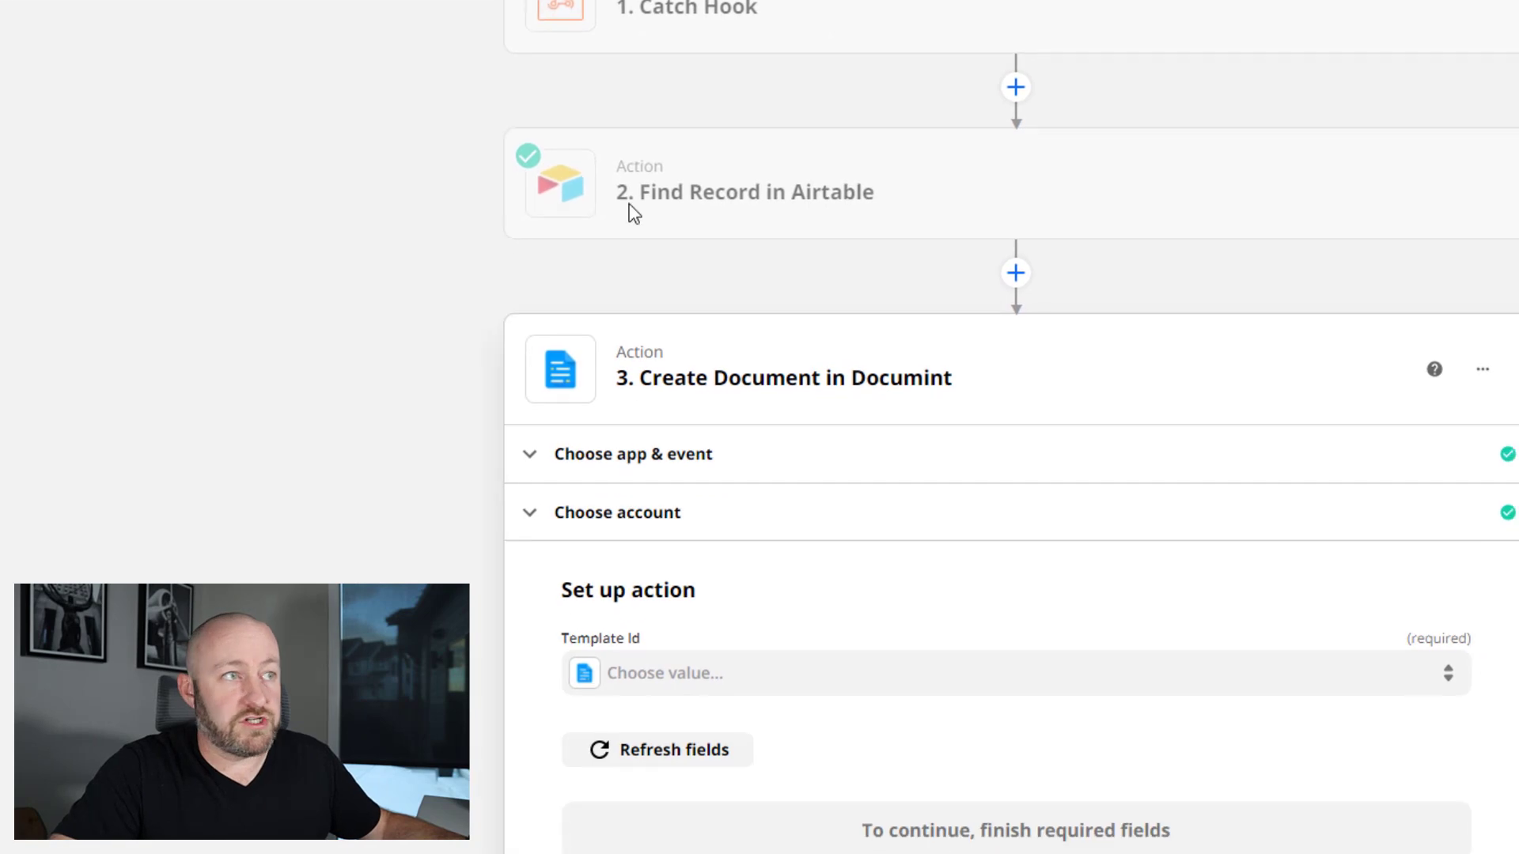
- Refresh the fields and select the Example template as the Template Id
click(688, 755)
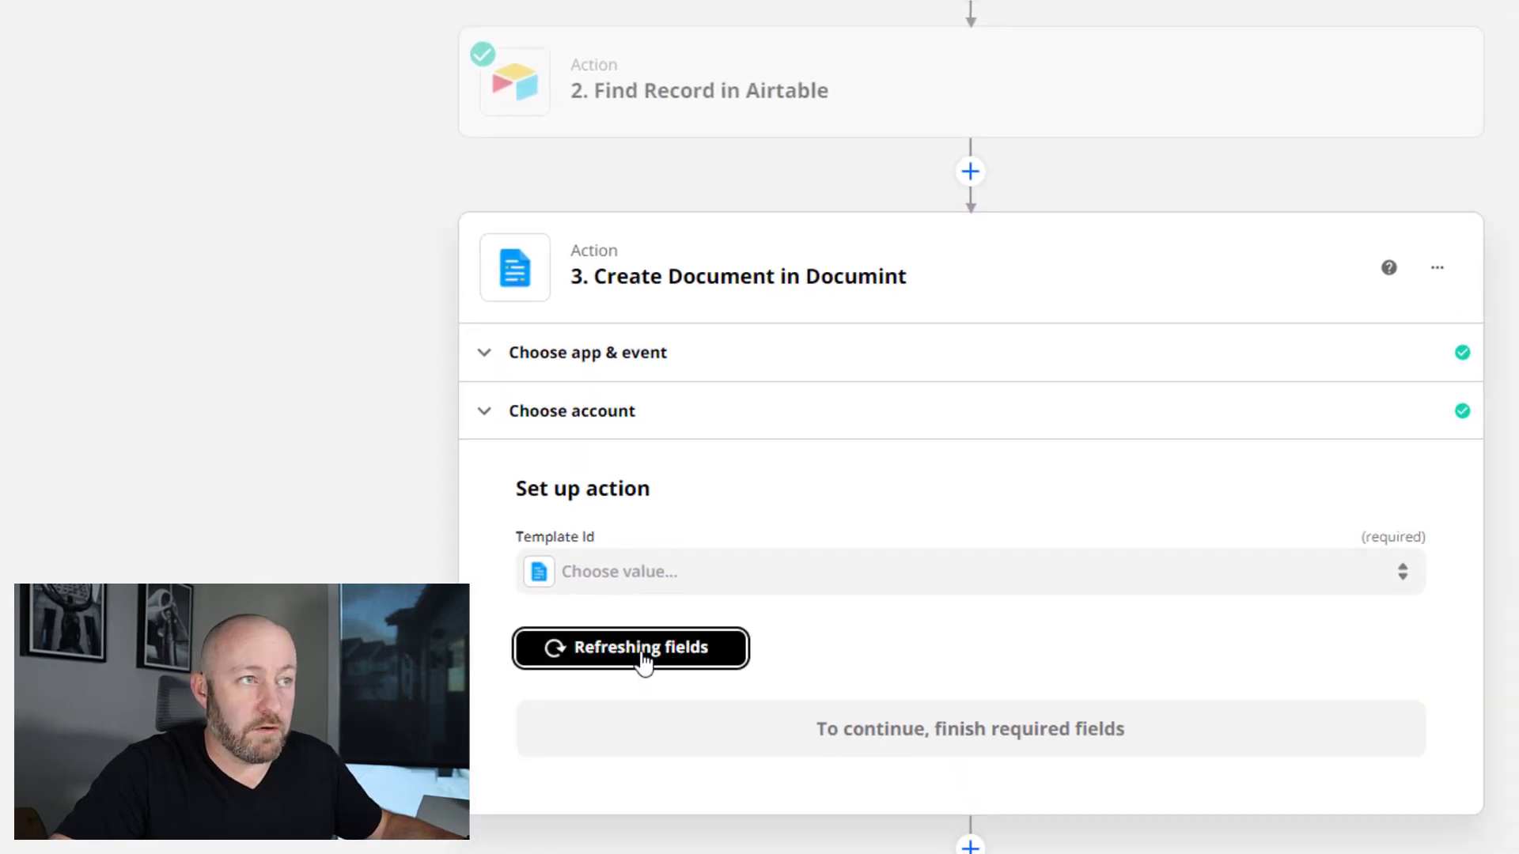
click(714, 585)
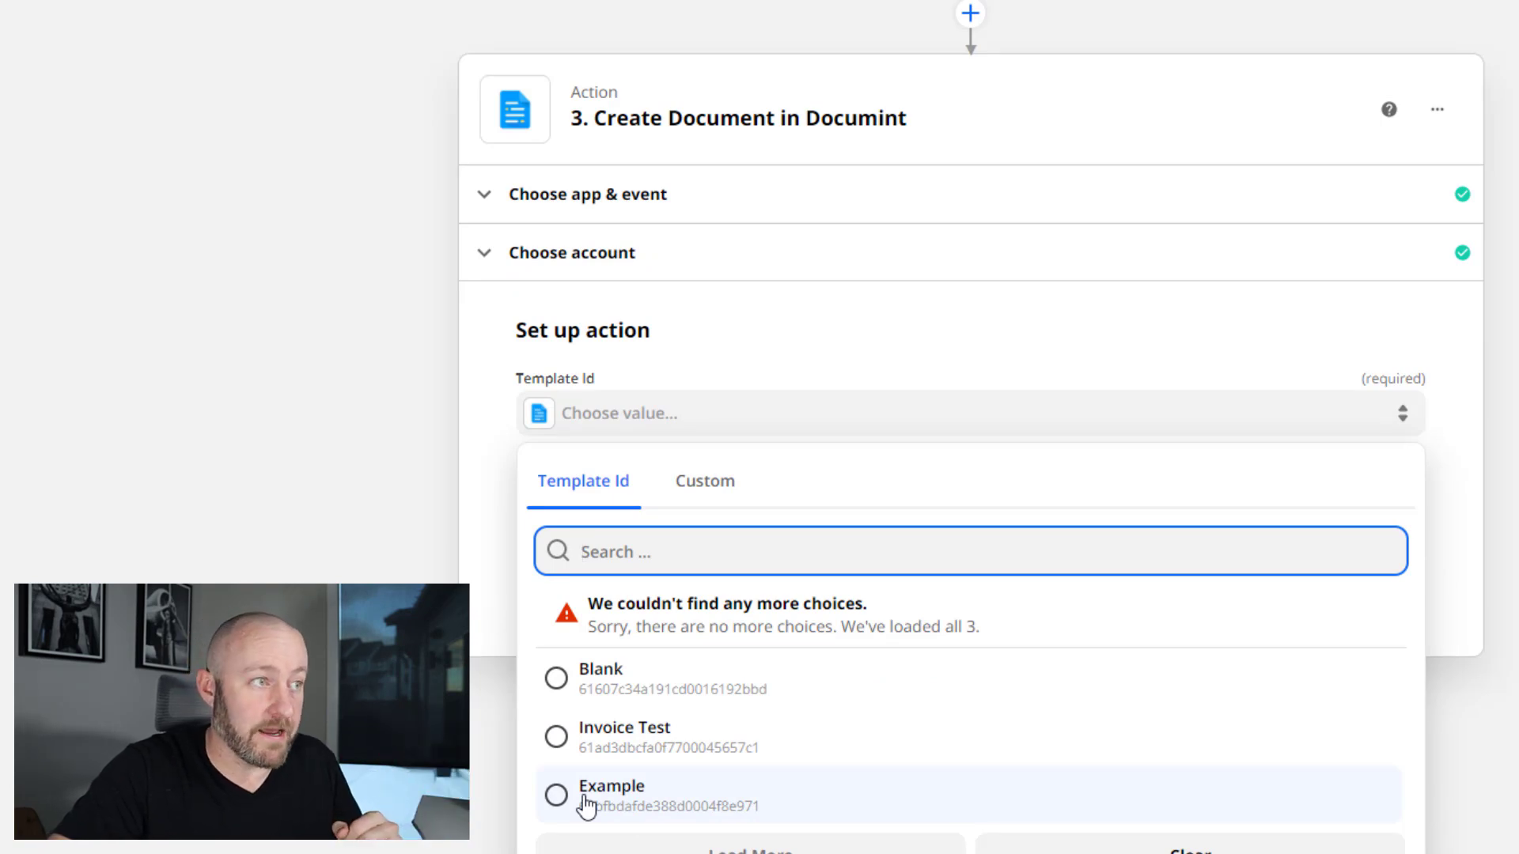
click(585, 795)
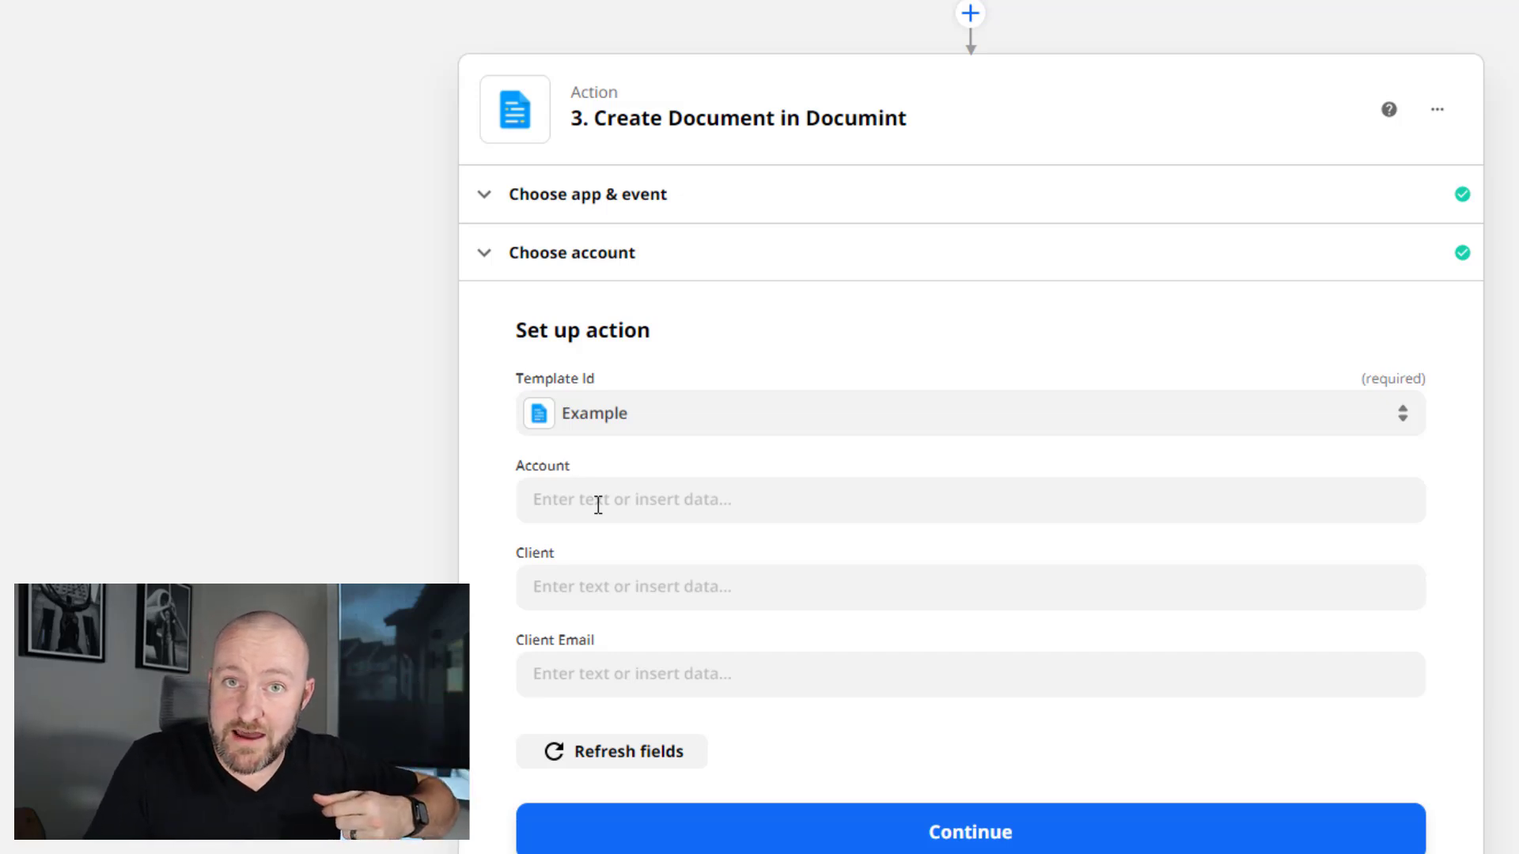
- Map Account to the Find Record step's Fields Account value
click(597, 505)
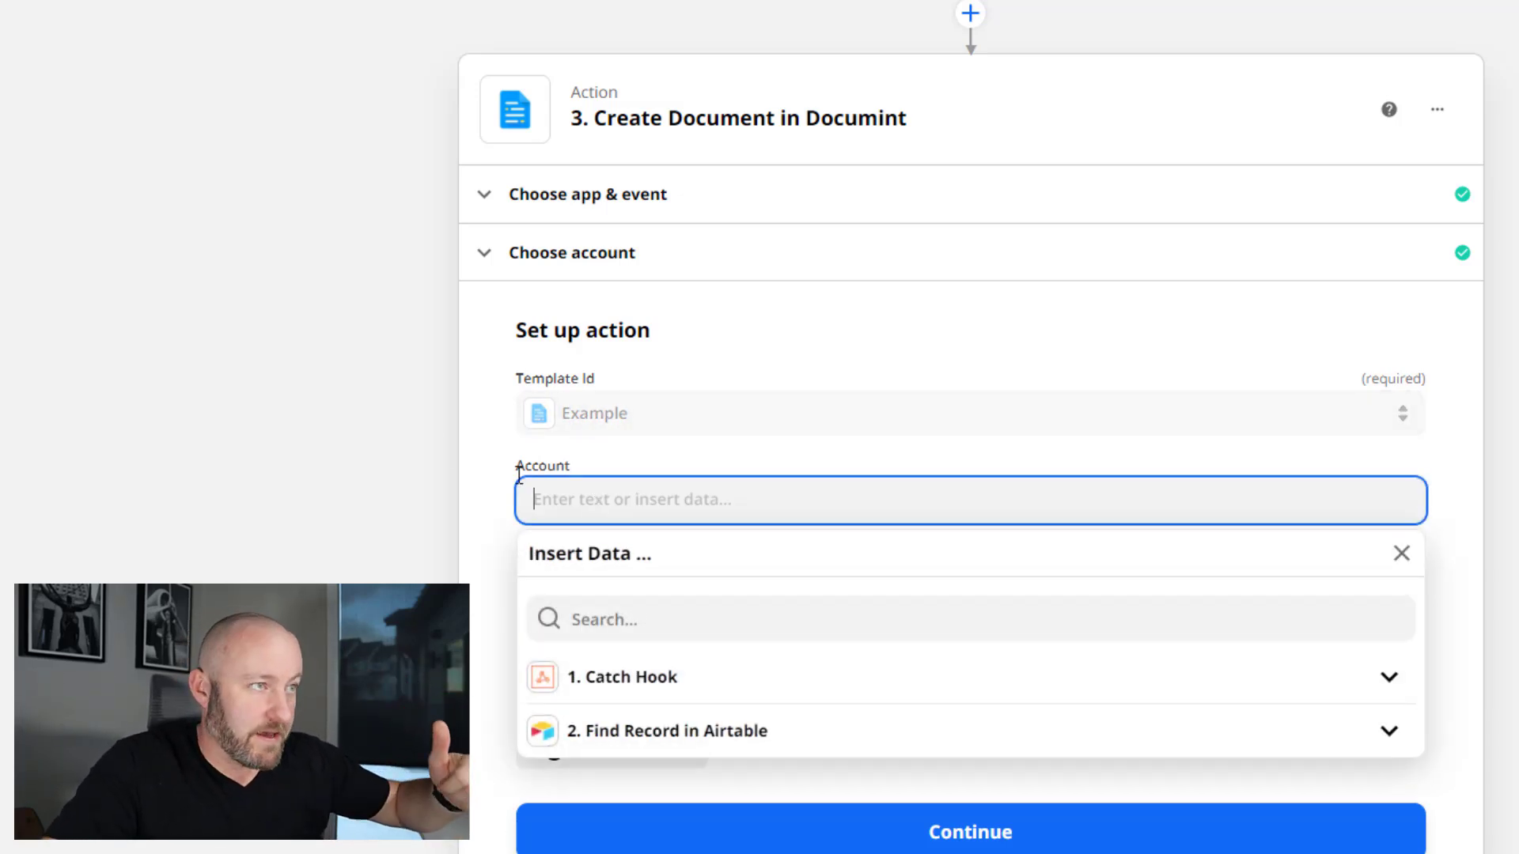
scroll(793, 644, down, 1)
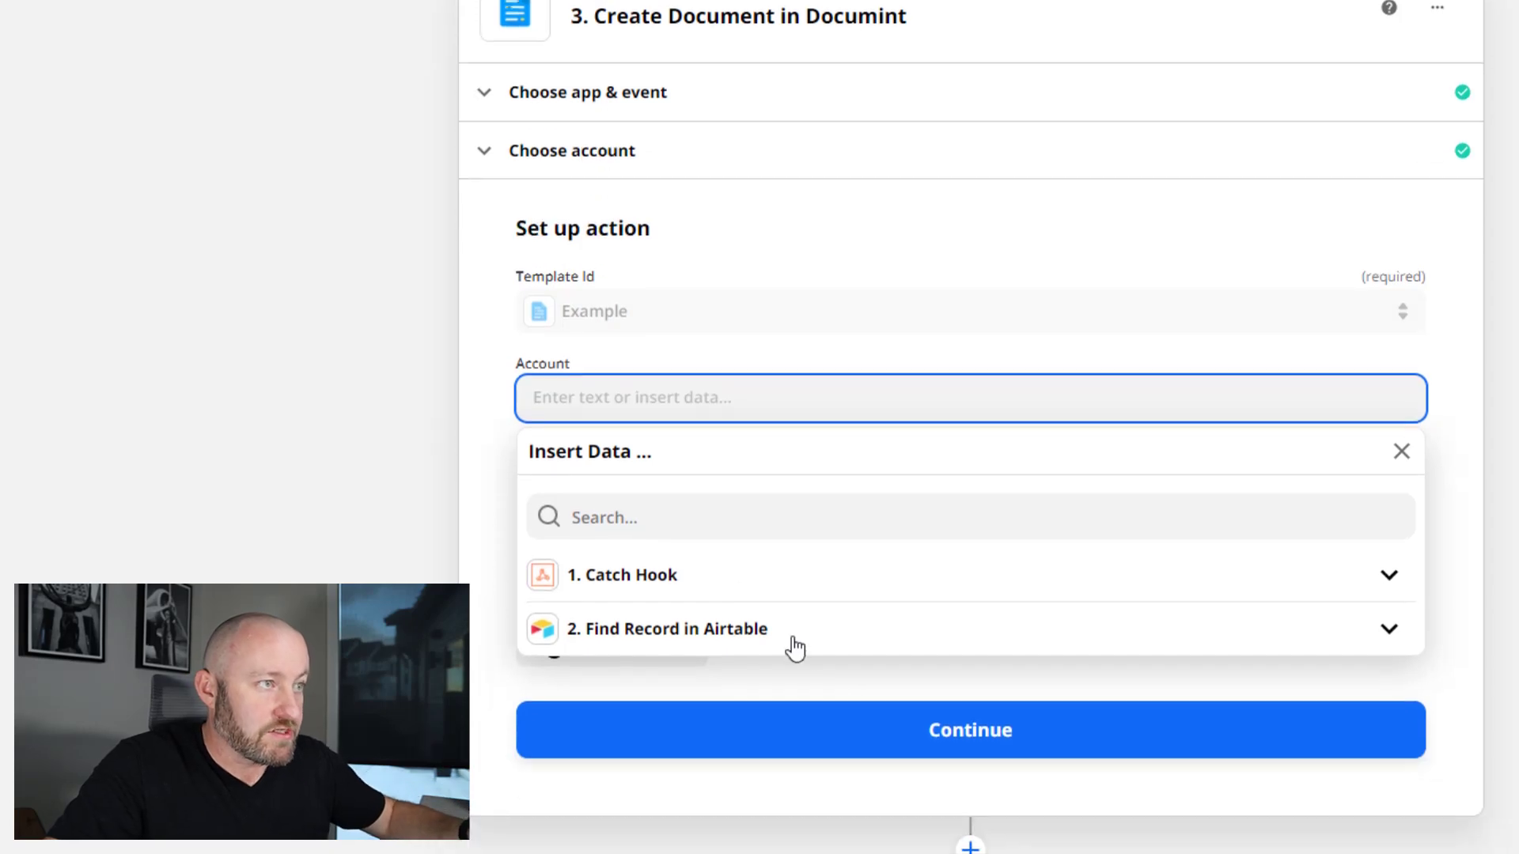
click(728, 647)
click(637, 800)
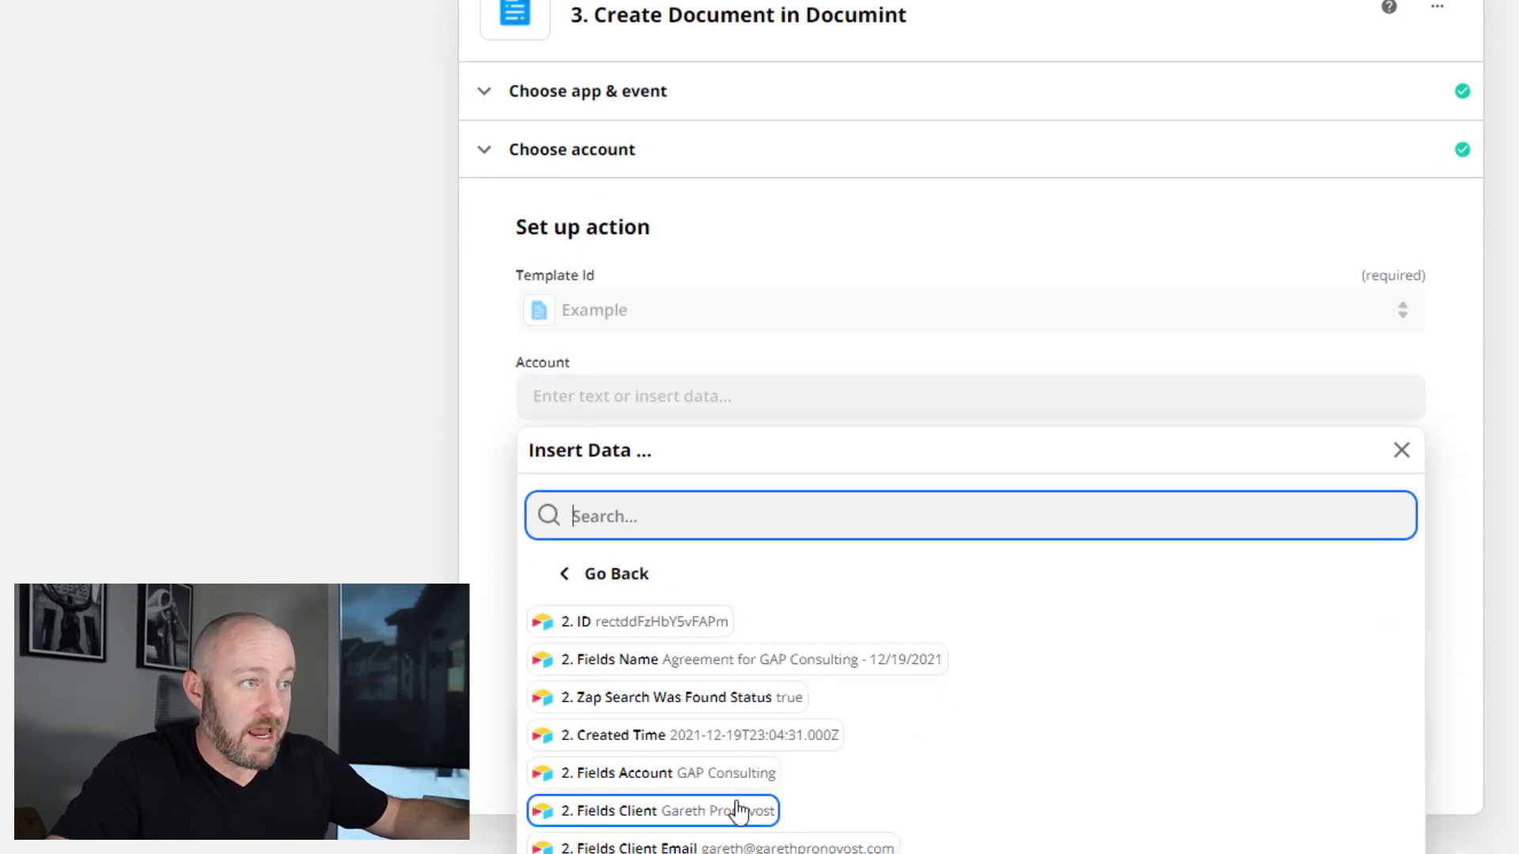
scroll(1128, 749, down, 1)
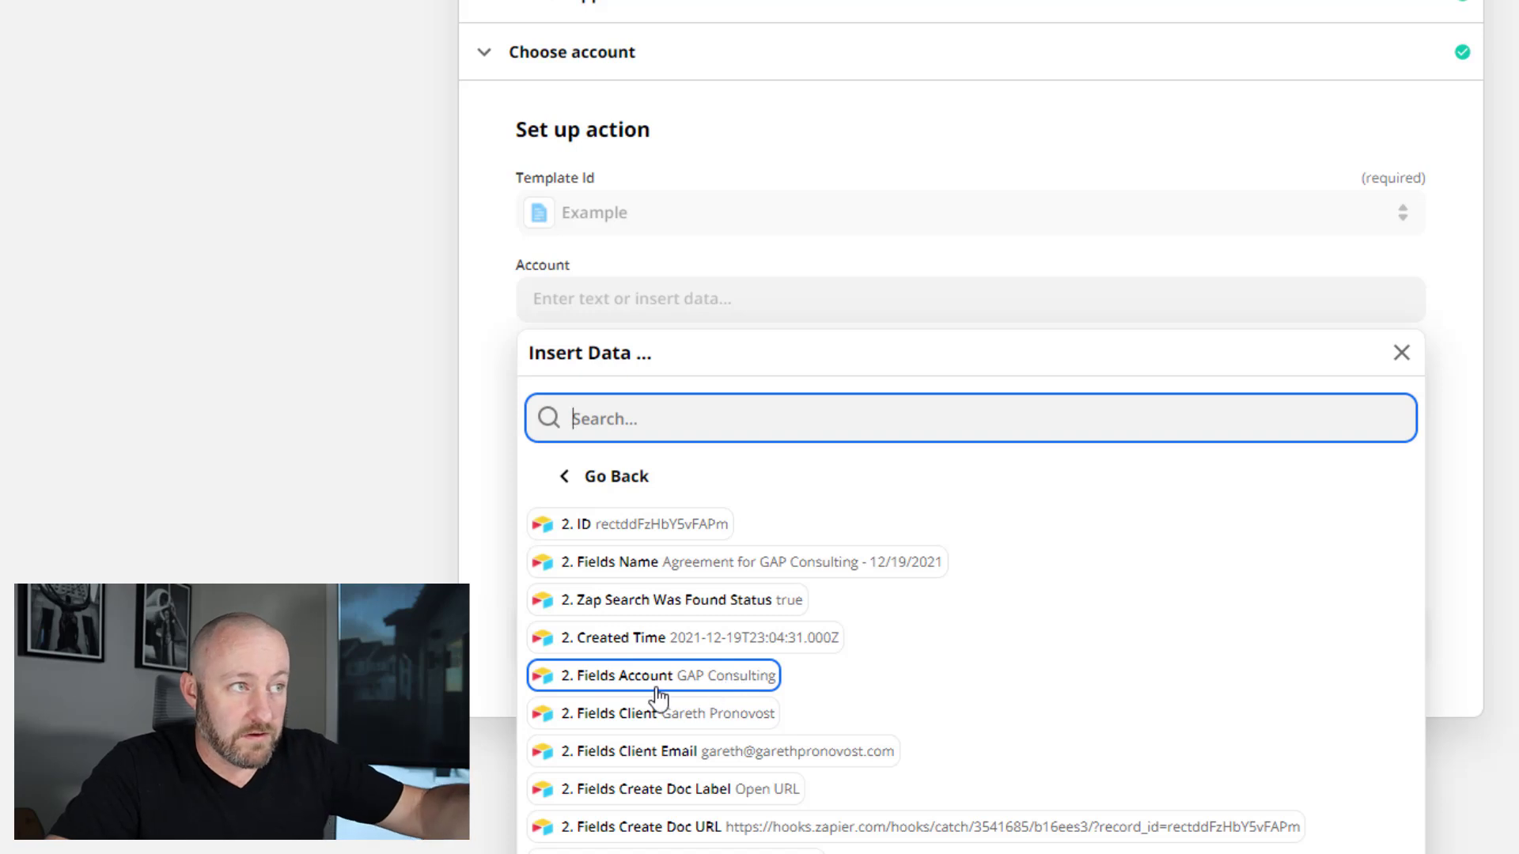
click(649, 688)
click(485, 508)
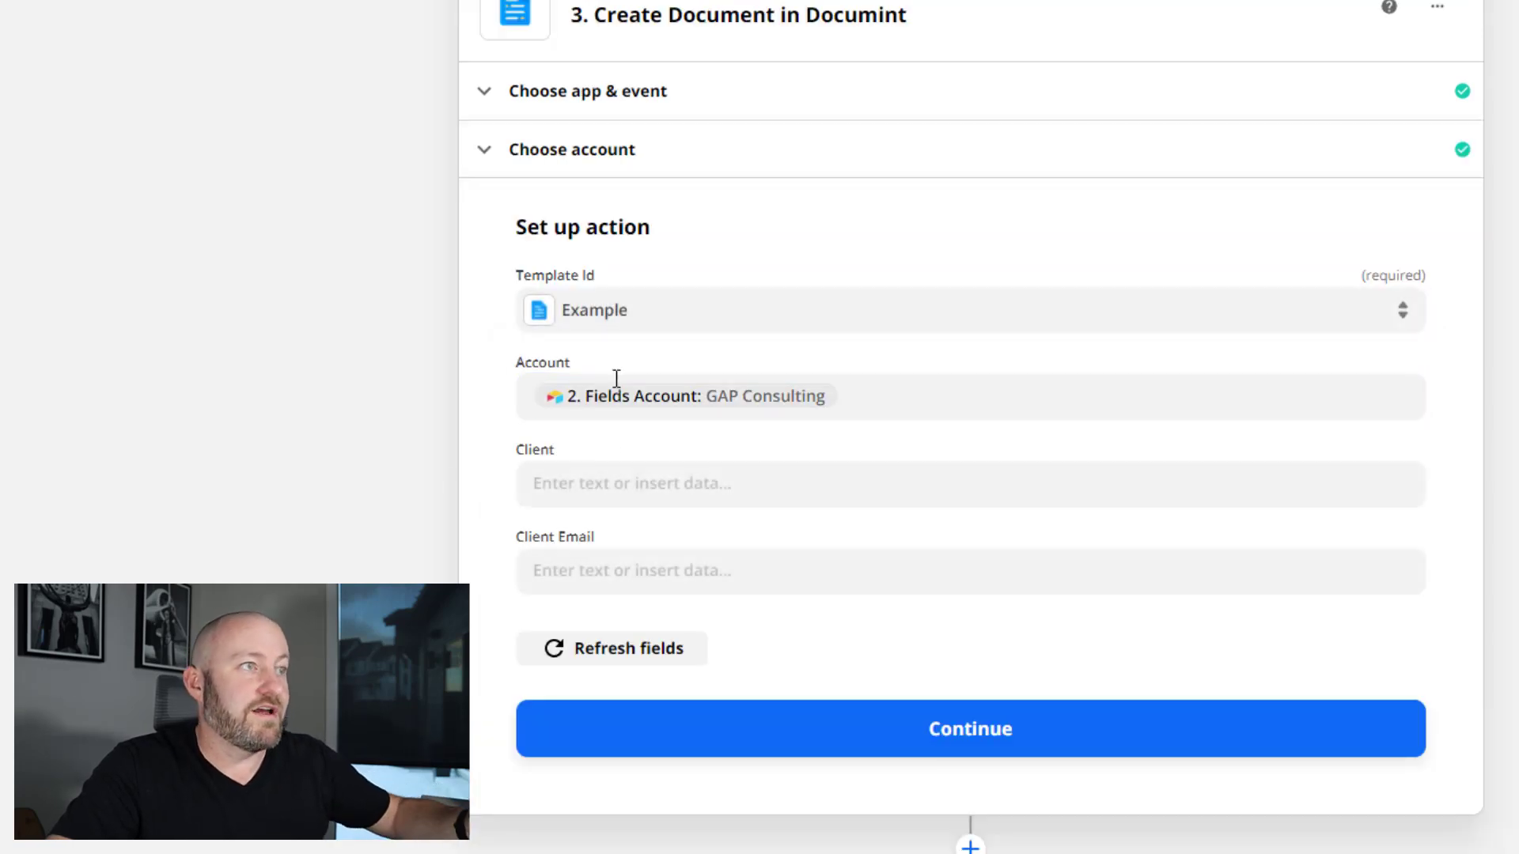
- Map Client and Client Email to Fields Client and Fields Client Email from Find Record
click(604, 484)
click(535, 704)
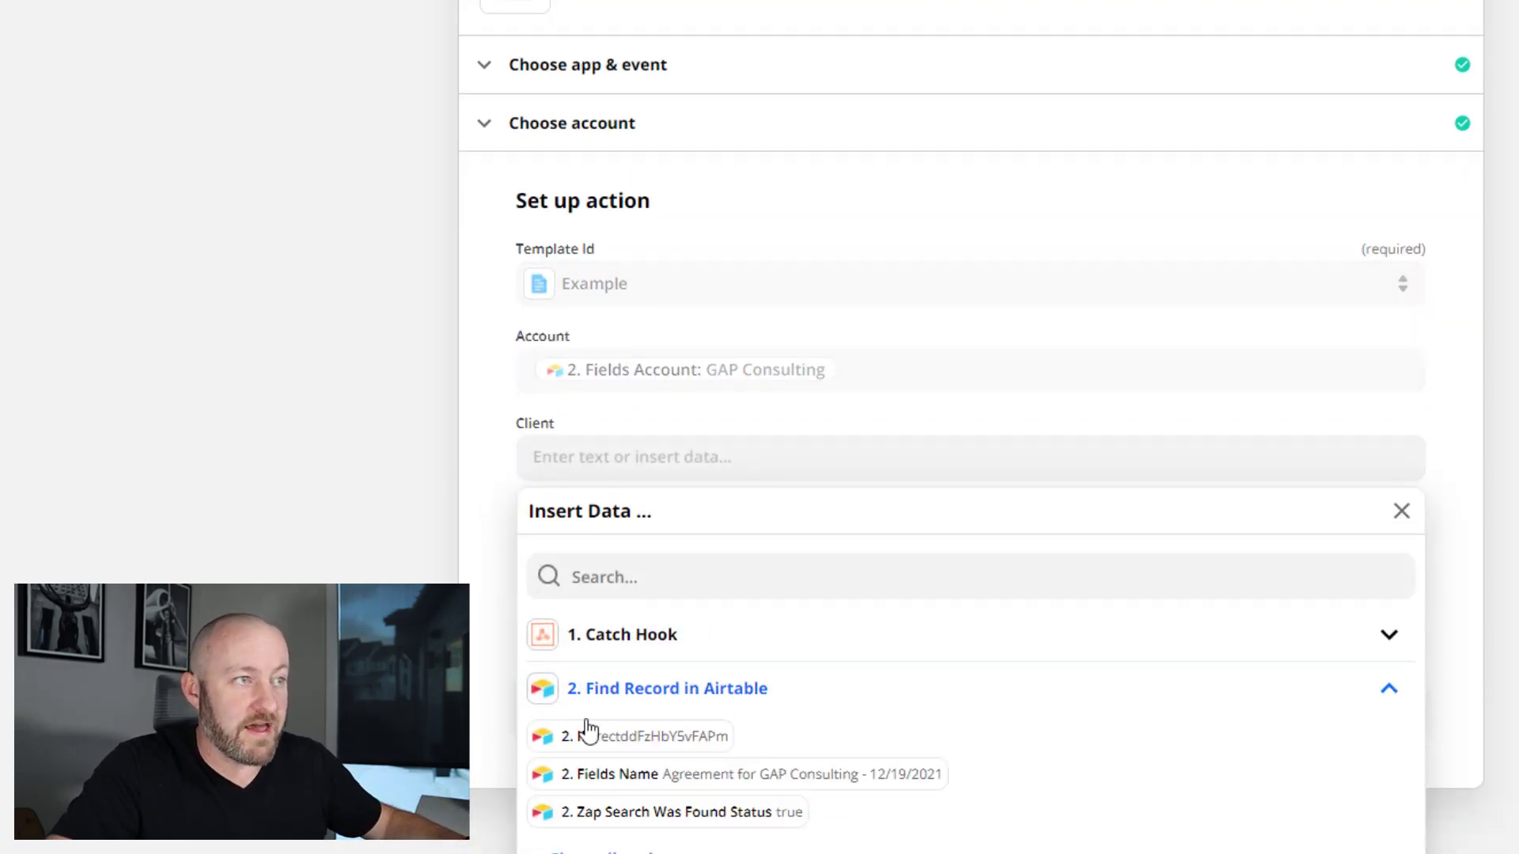
click(617, 850)
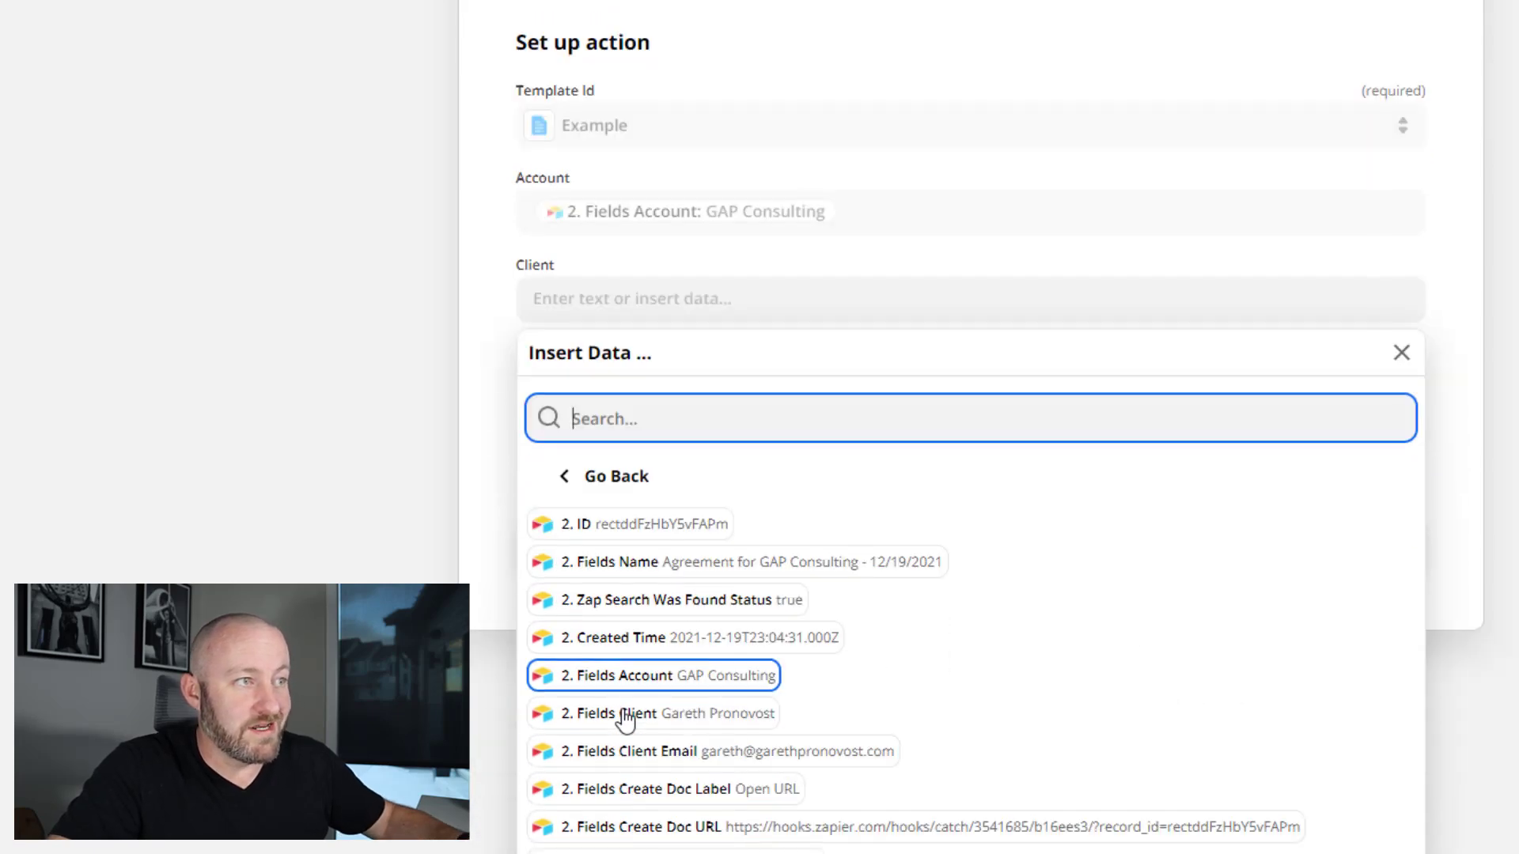
click(627, 716)
click(401, 535)
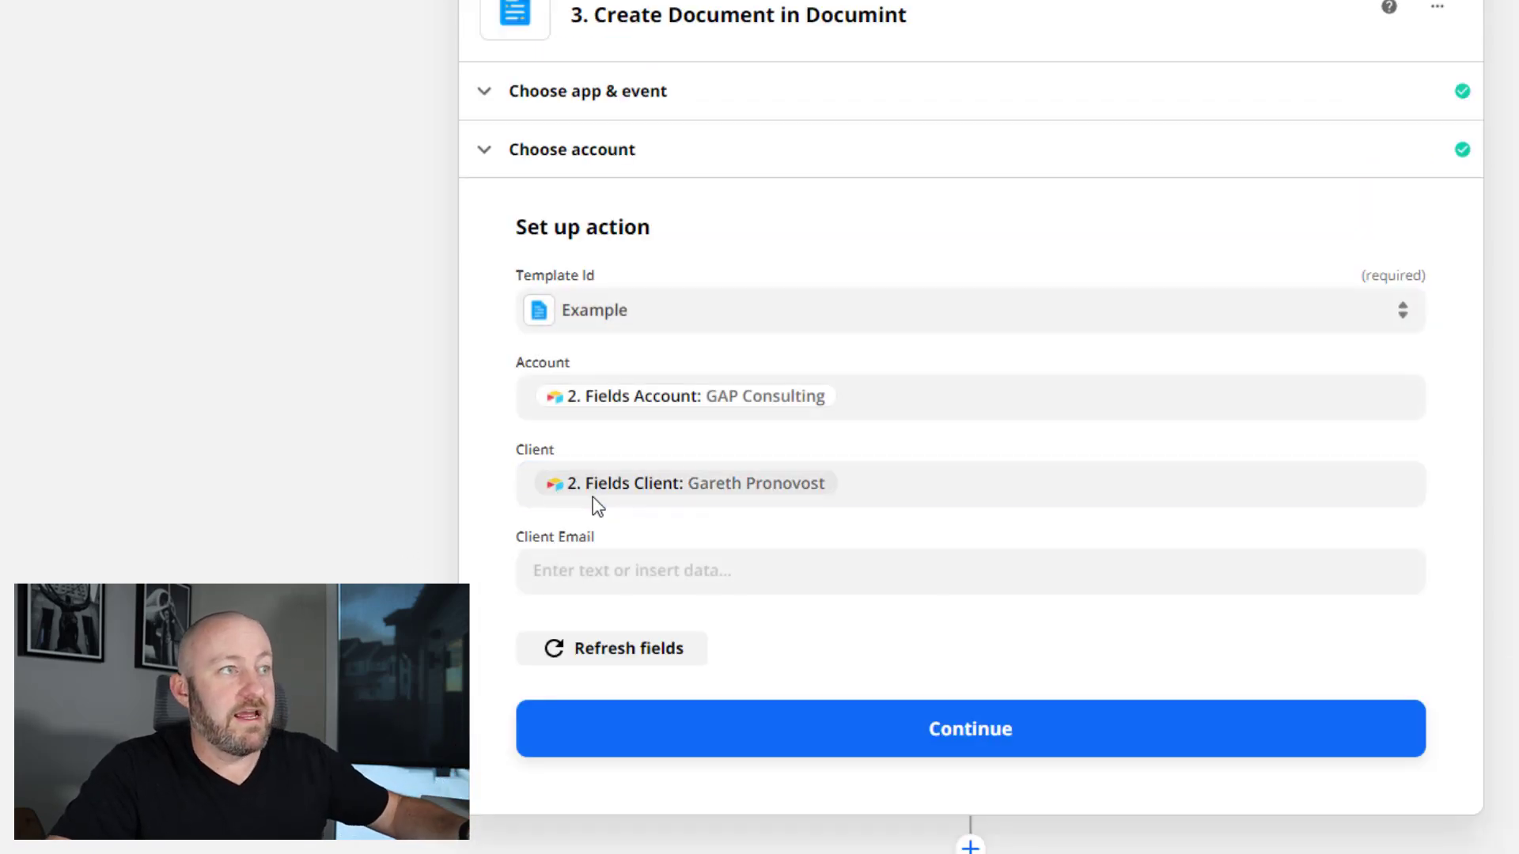
click(600, 572)
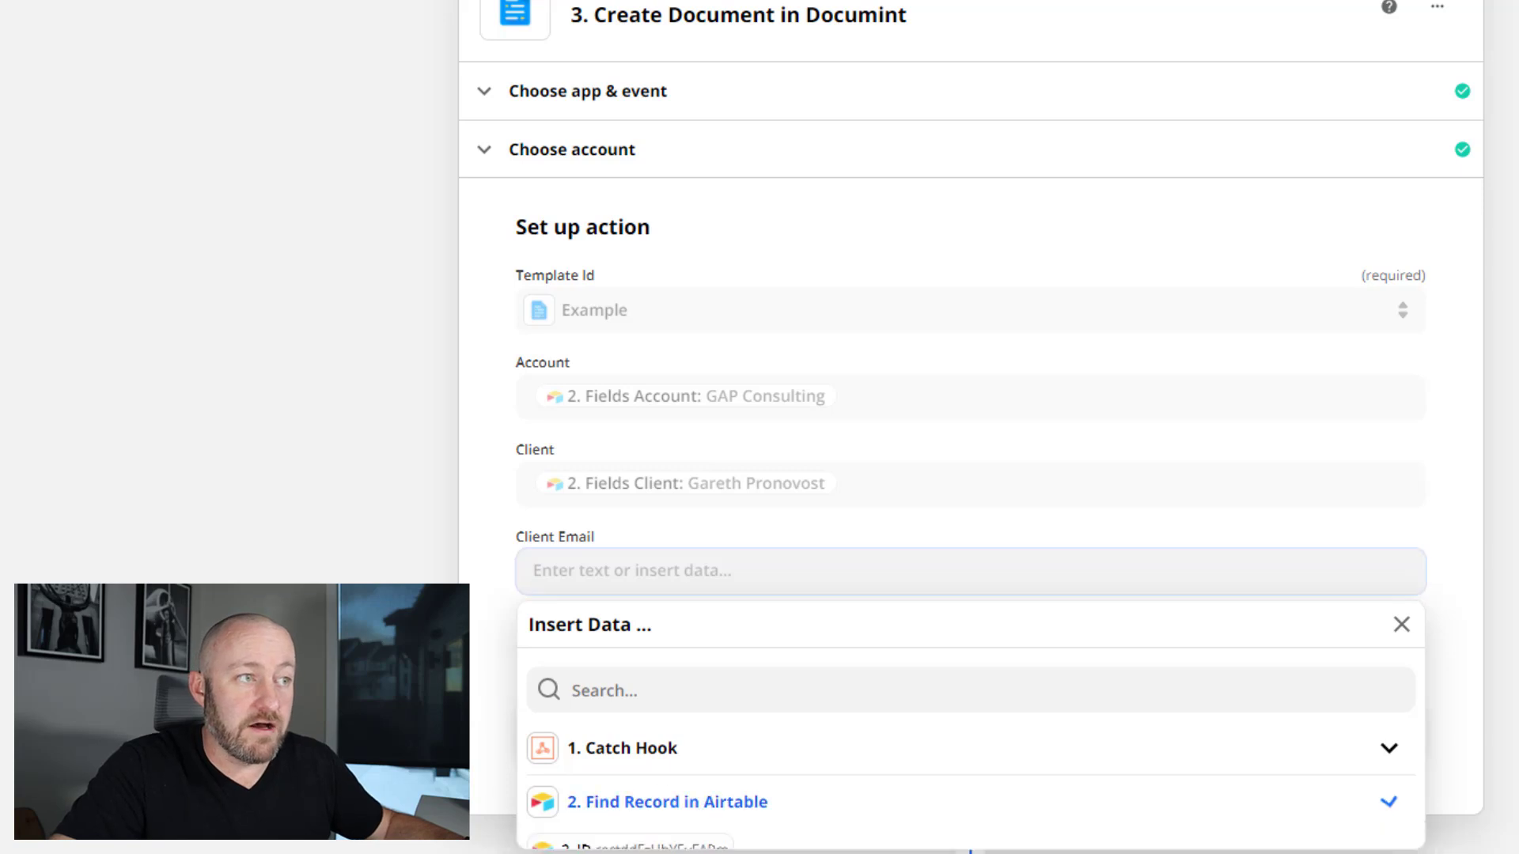
click(711, 801)
click(1392, 667)
scroll(1394, 667, down, 2)
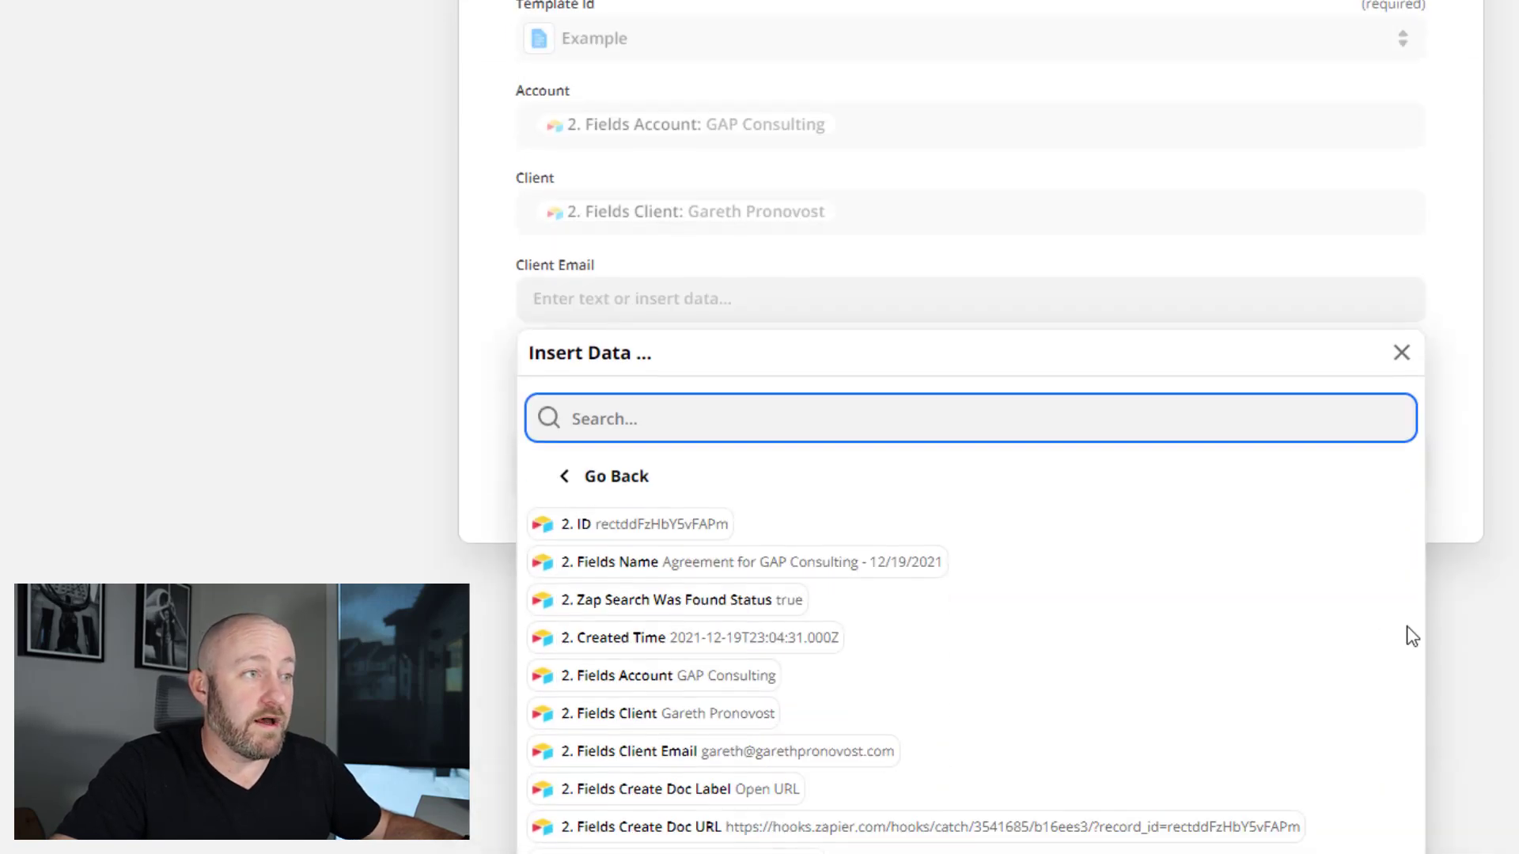
click(740, 751)
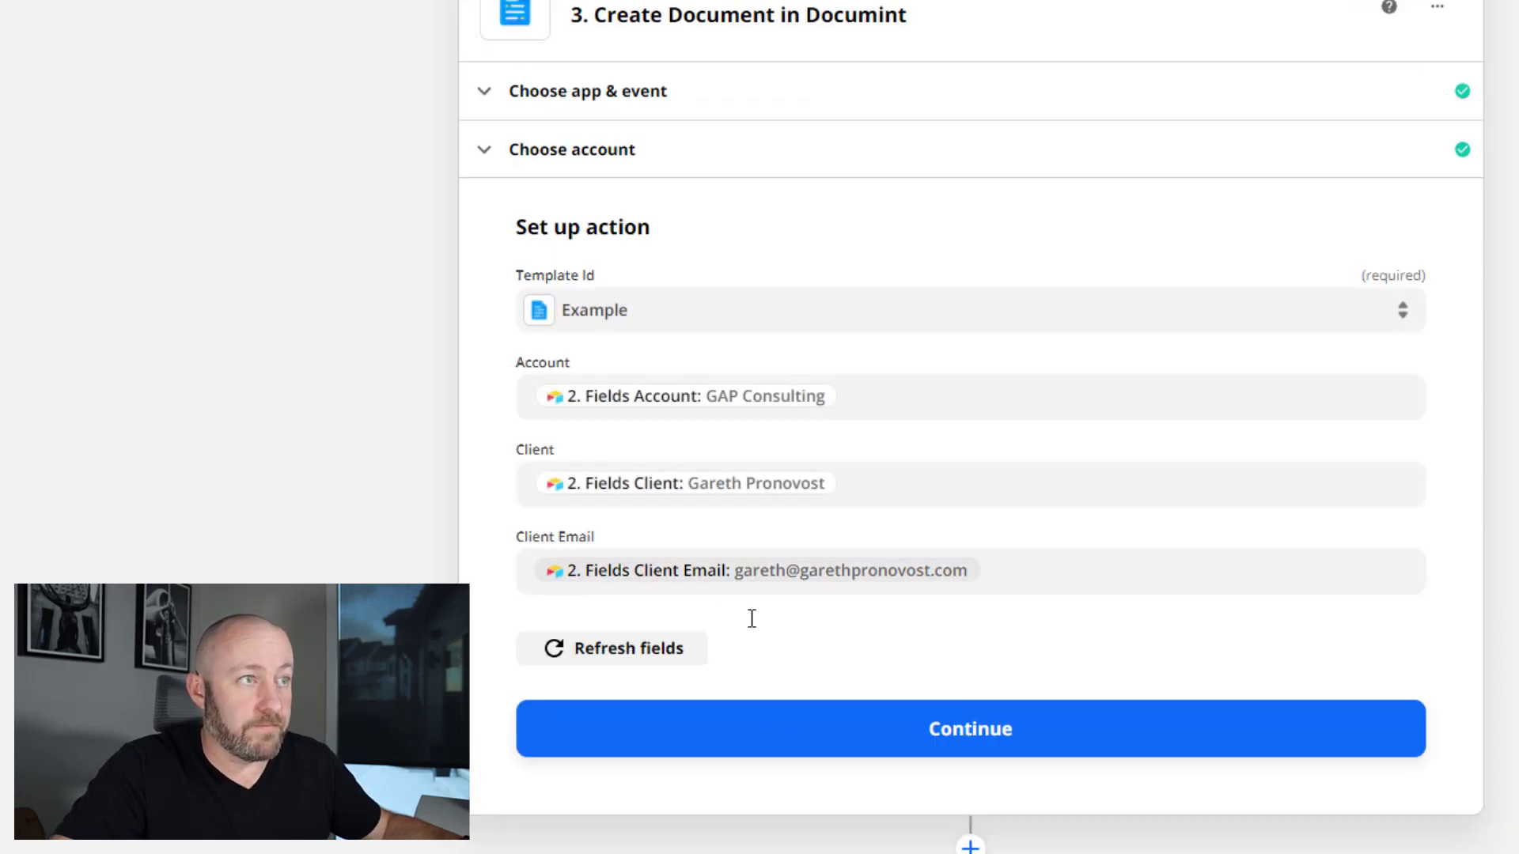
- Test the Create Document step, check the returned document url, and close the step
click(902, 744)
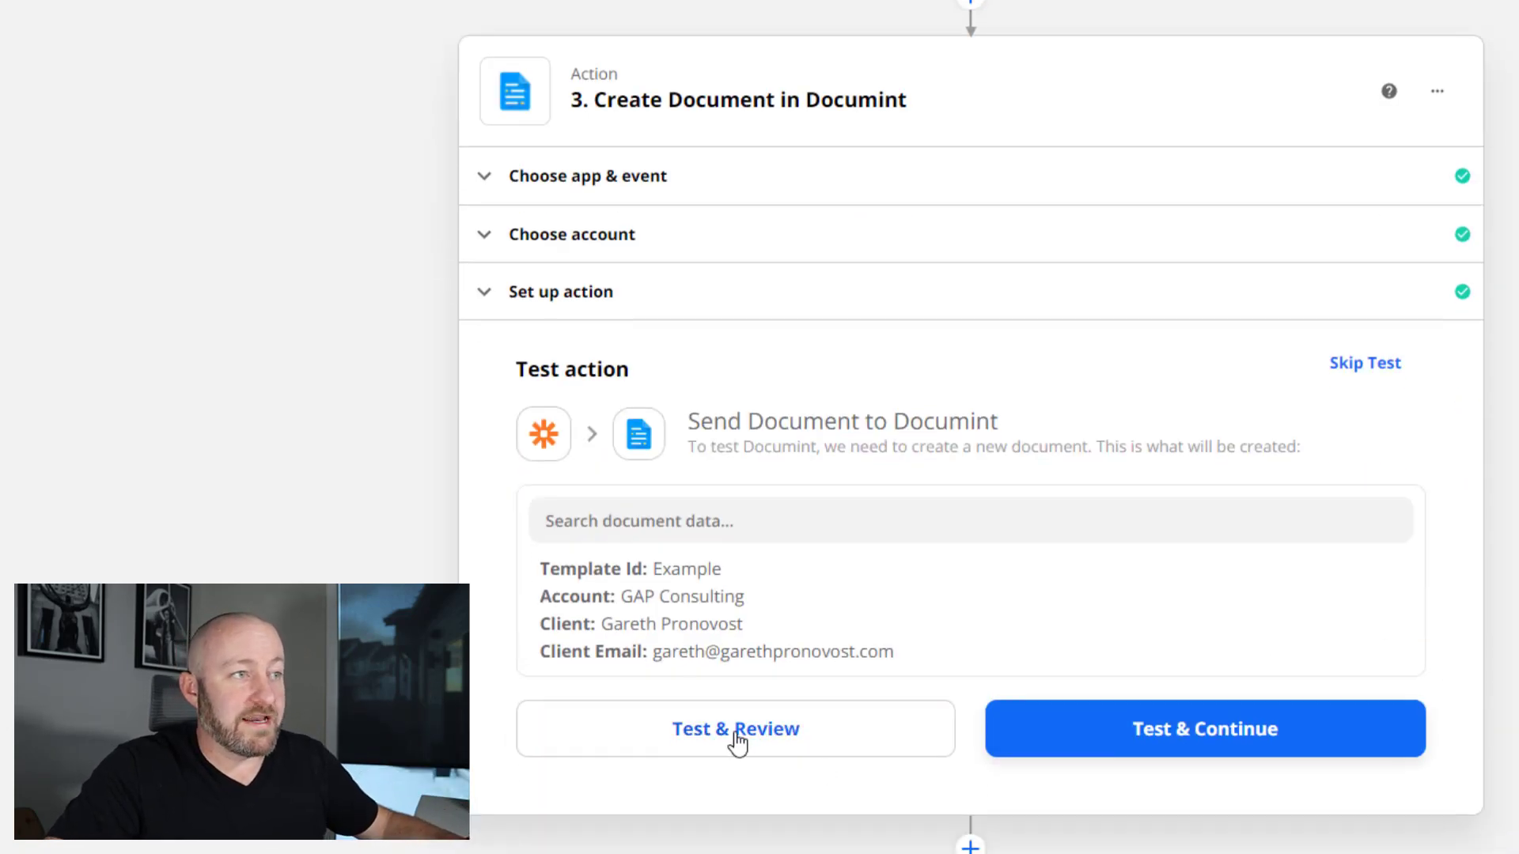
click(735, 738)
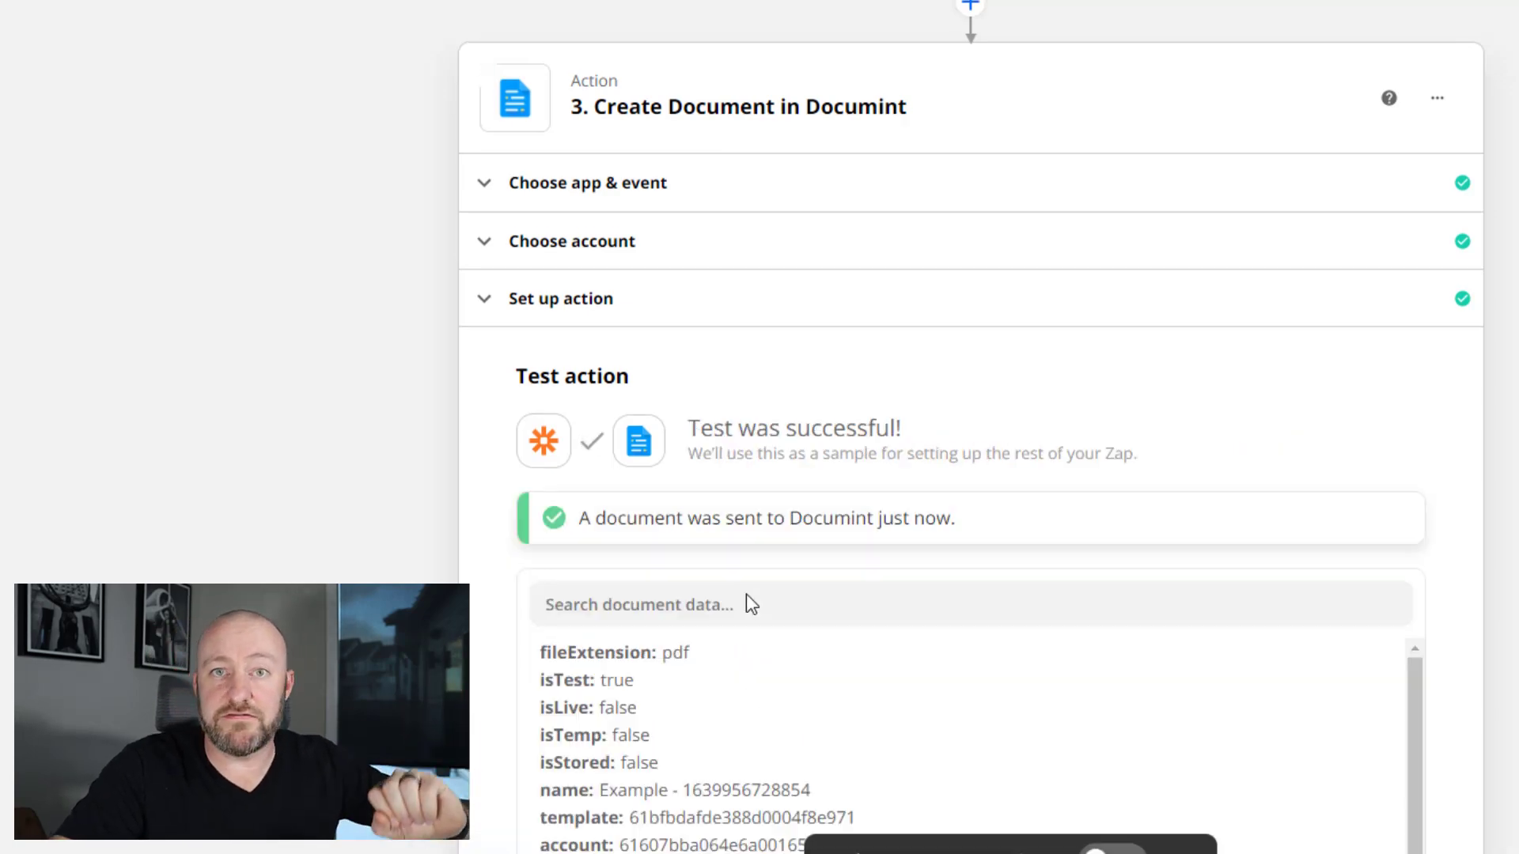
scroll(746, 593, down, 6)
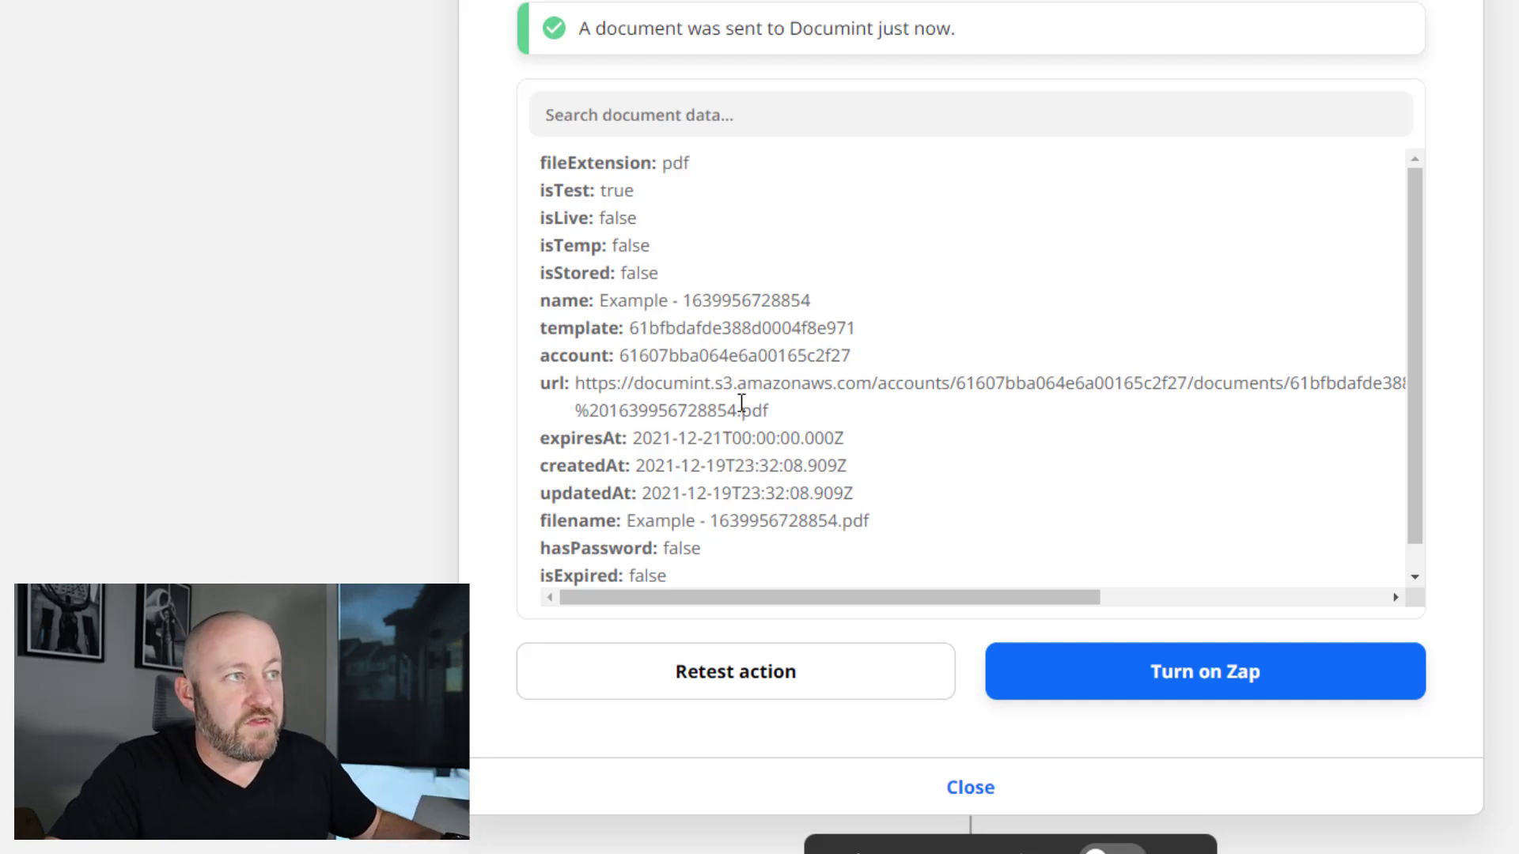
drag(760, 410, 565, 393)
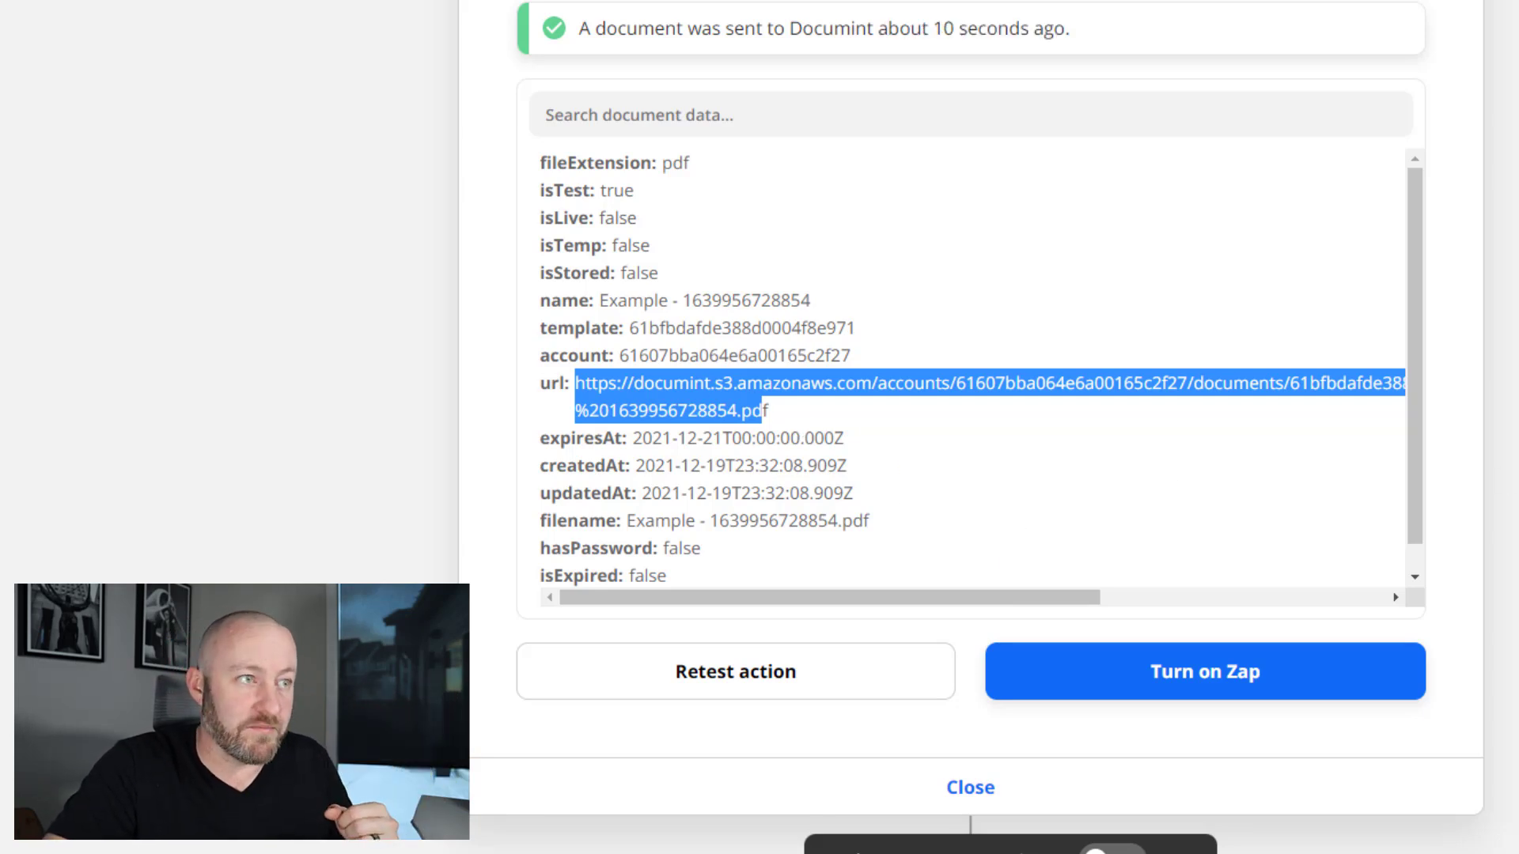
click(961, 790)
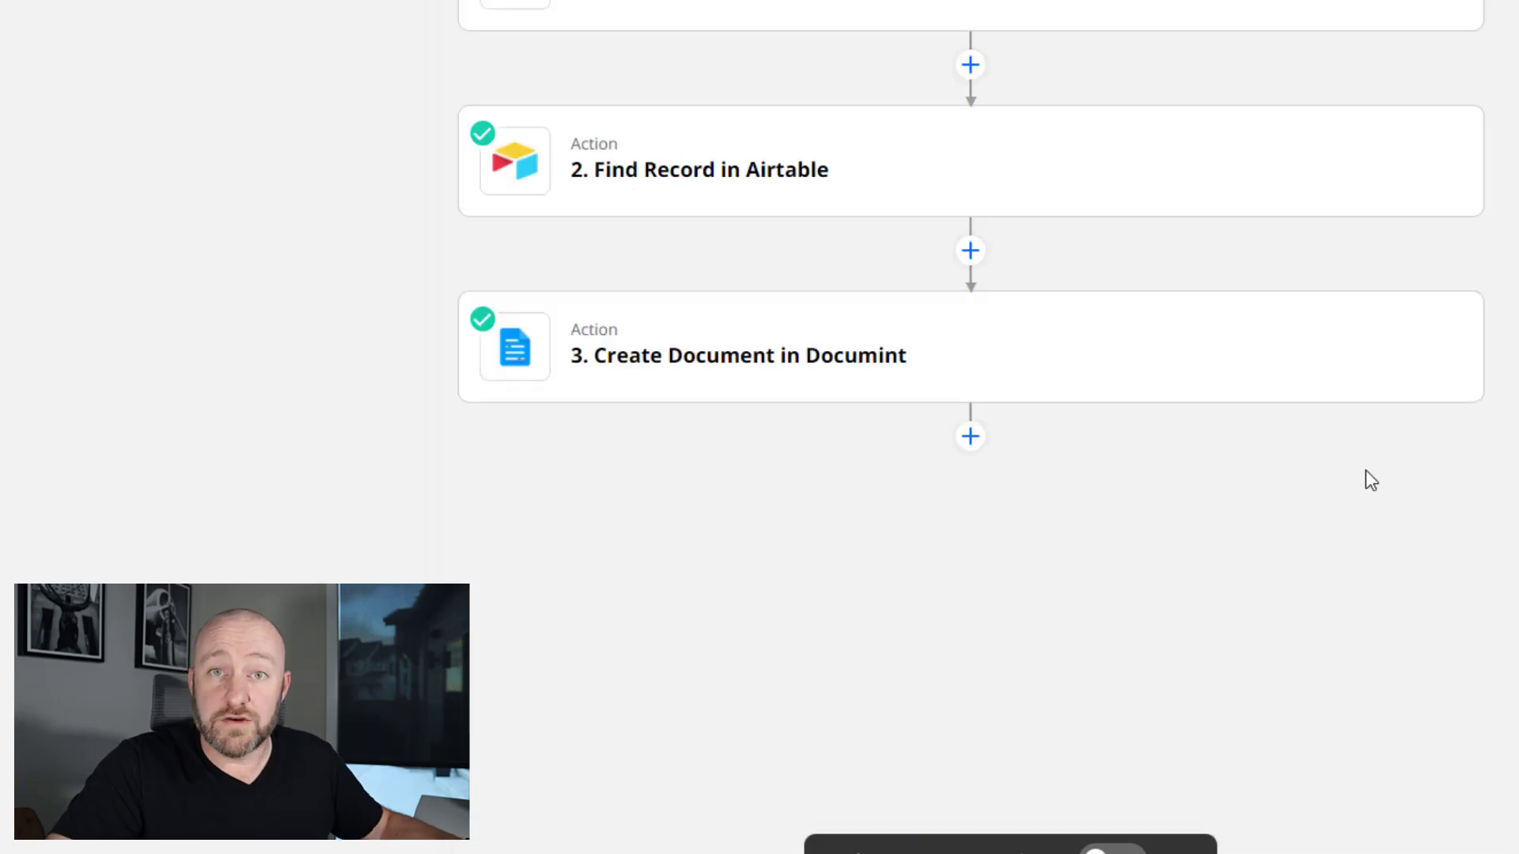
- Add an Airtable 'Update Record' step after Documint, connected to the GAP Airtable account
click(970, 436)
click(637, 490)
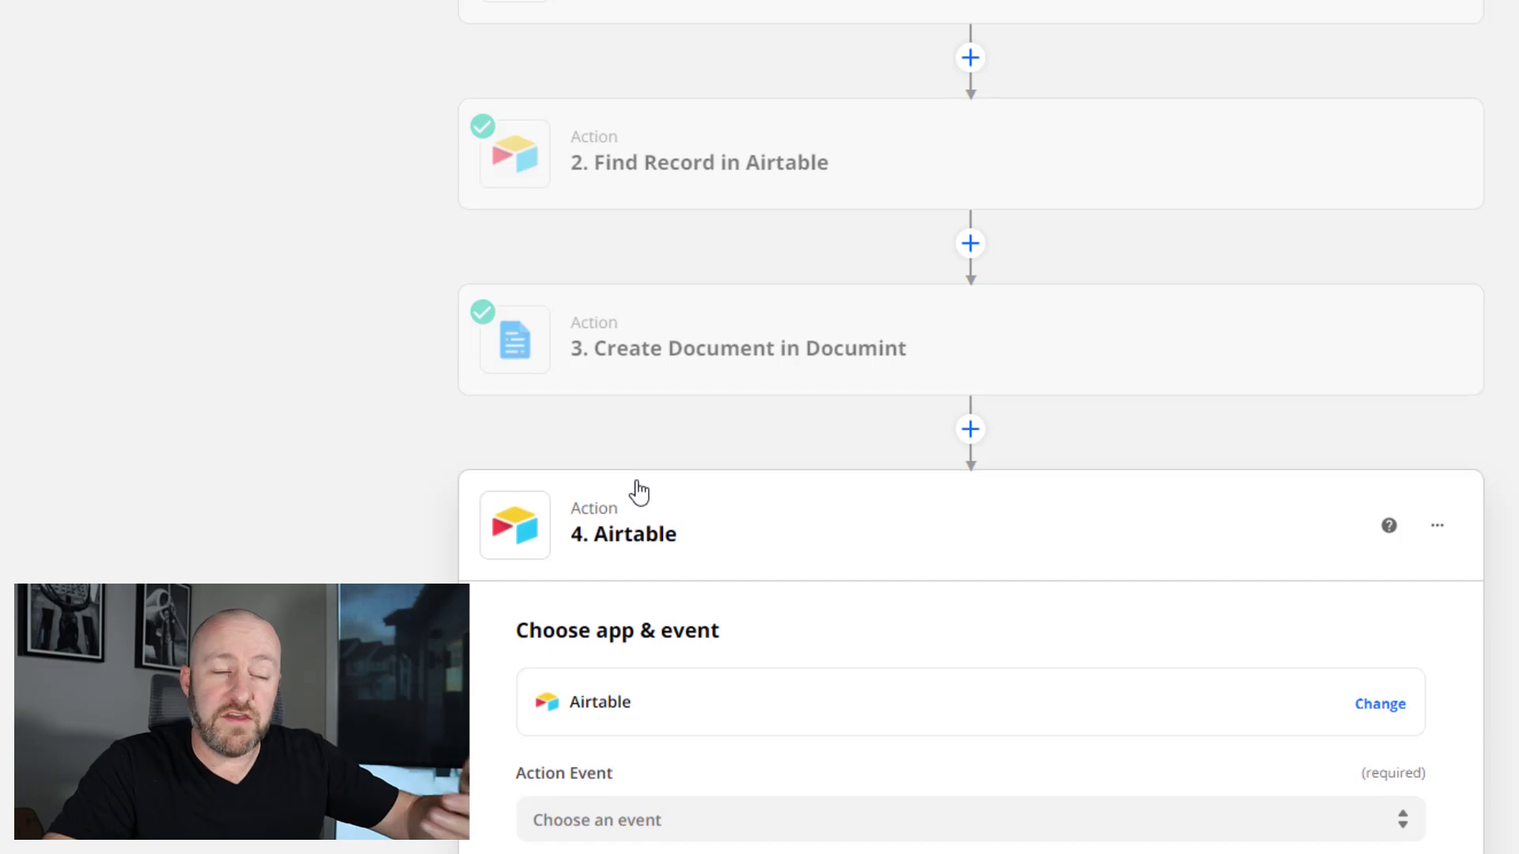
click(611, 572)
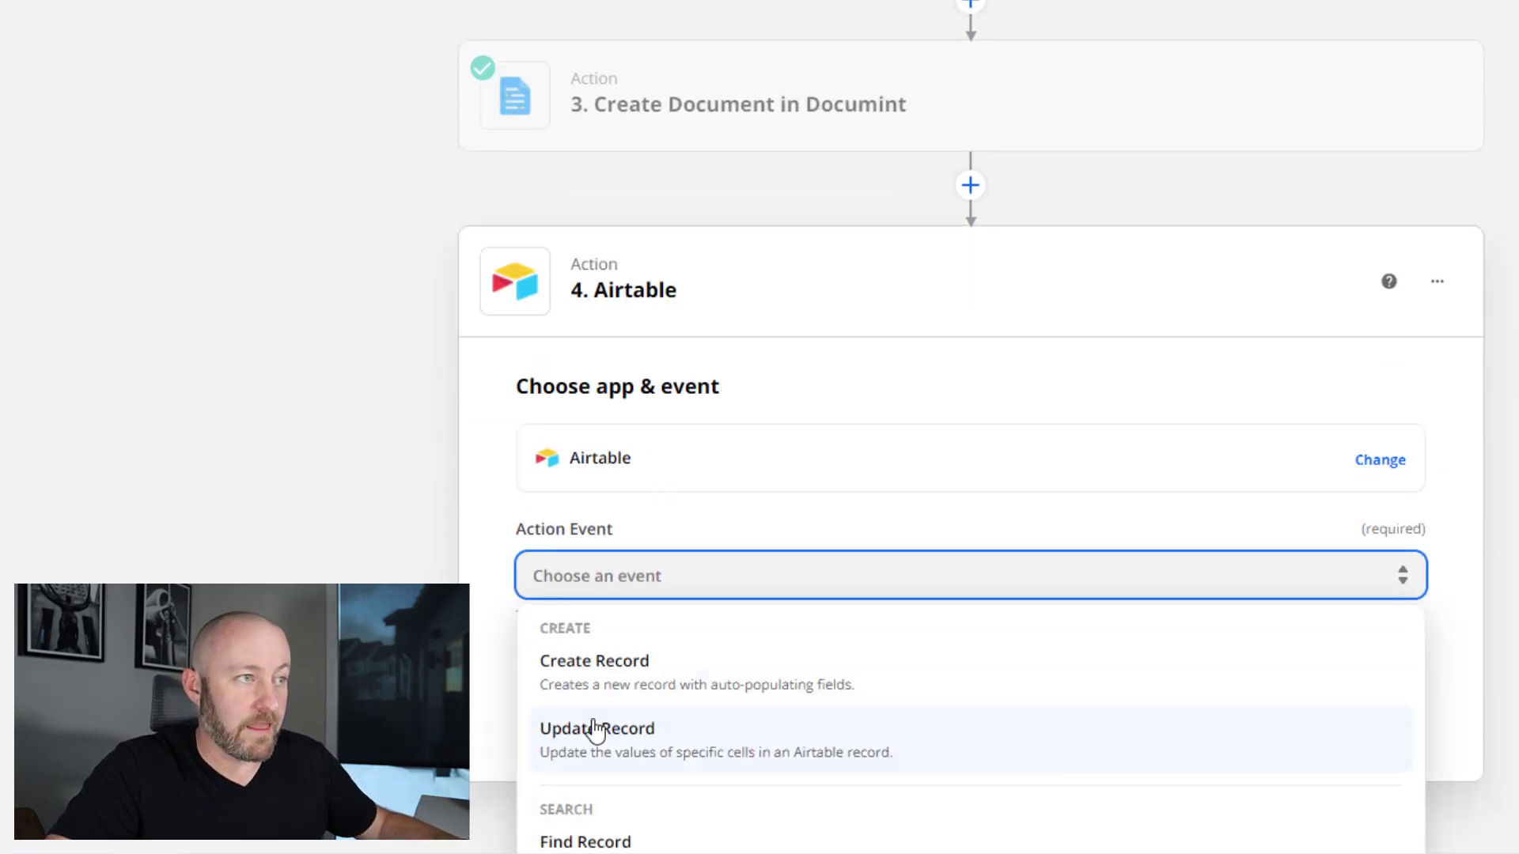
click(552, 726)
click(794, 710)
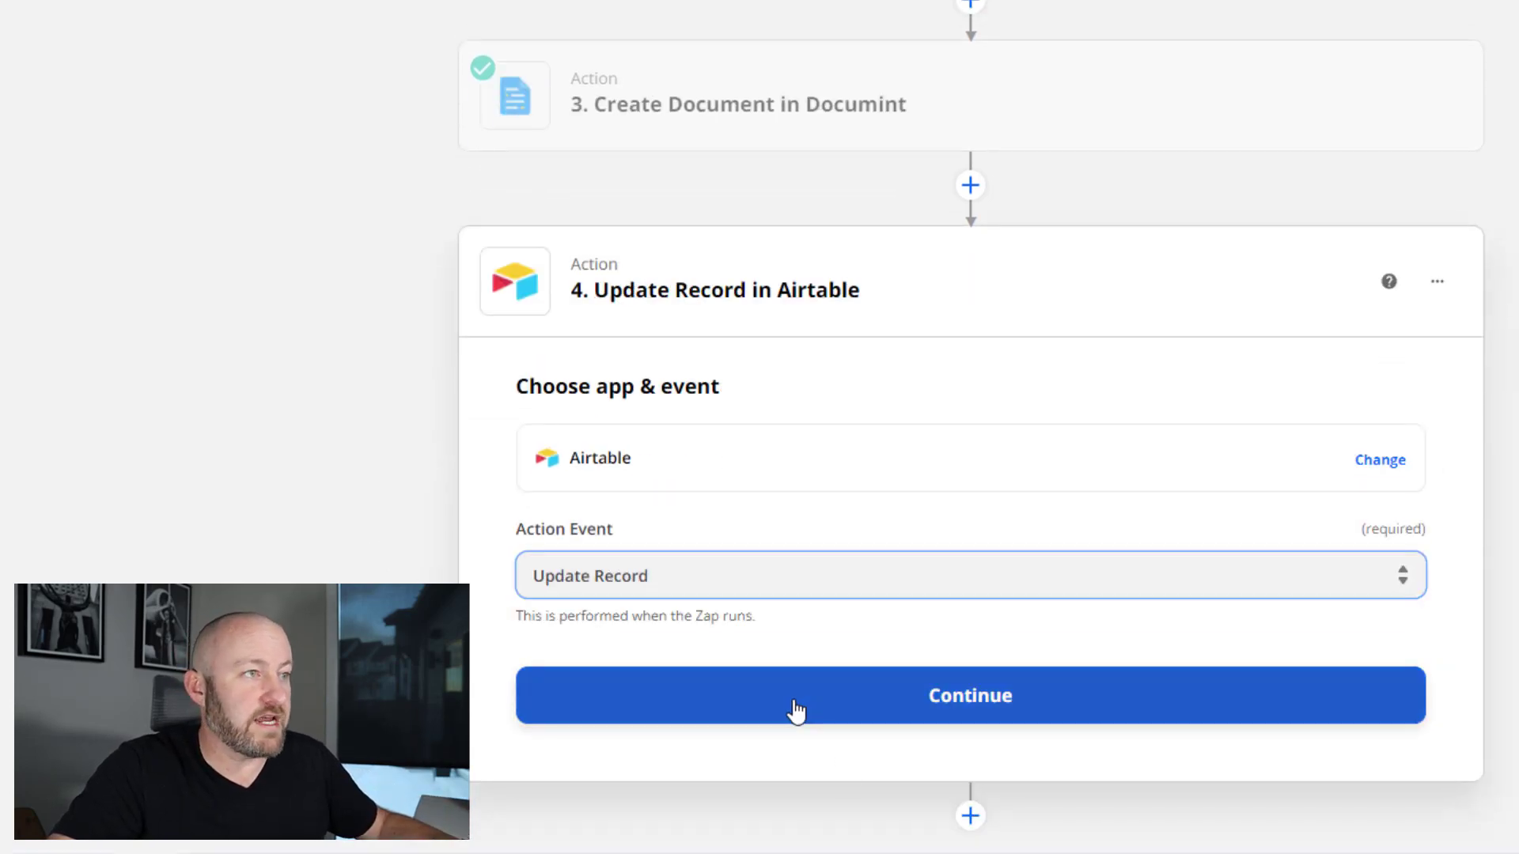
click(724, 602)
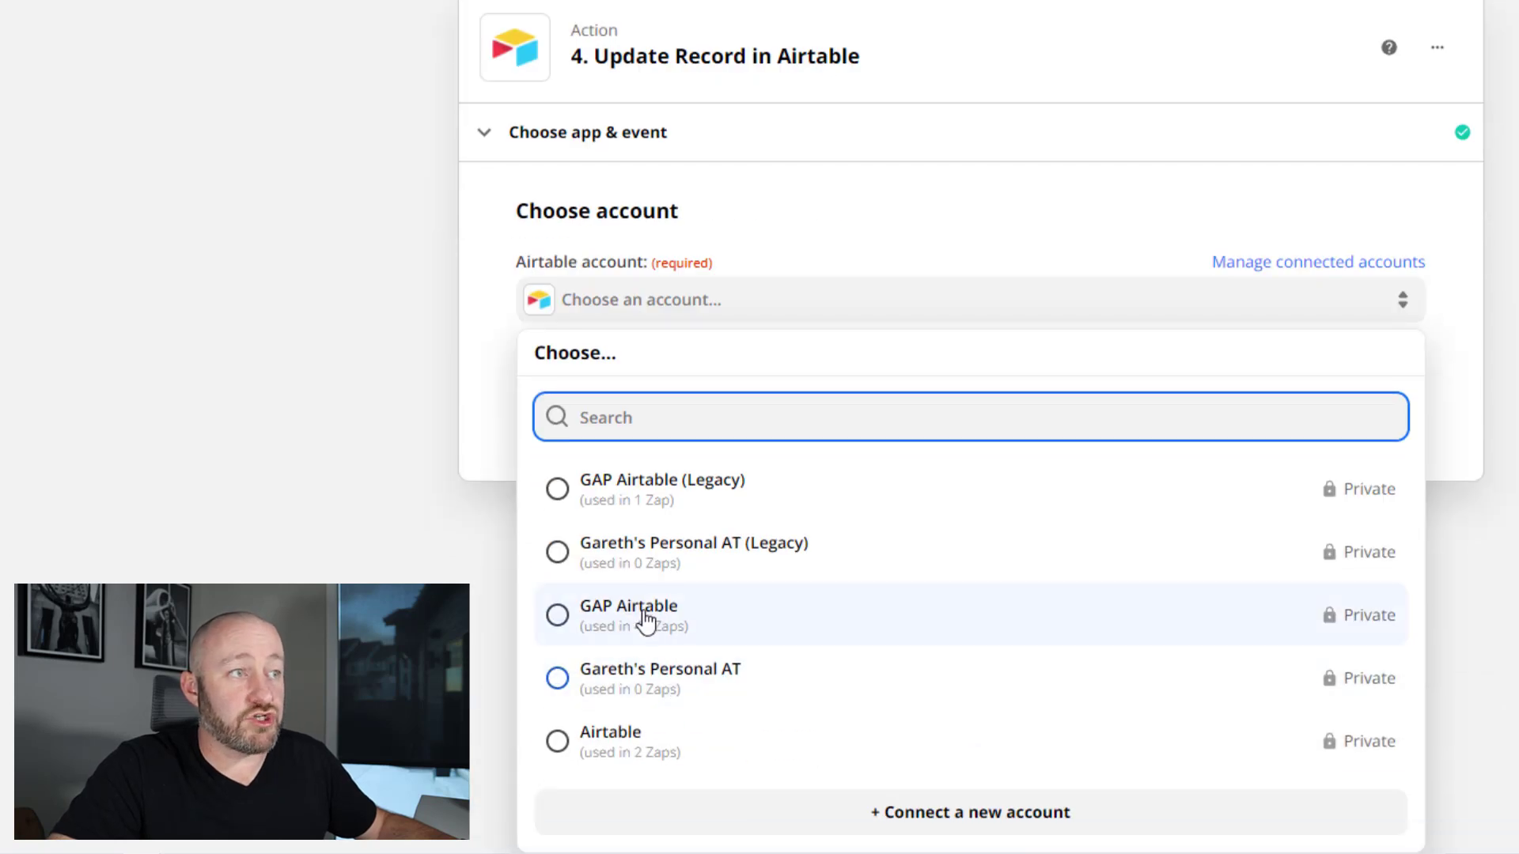
click(654, 628)
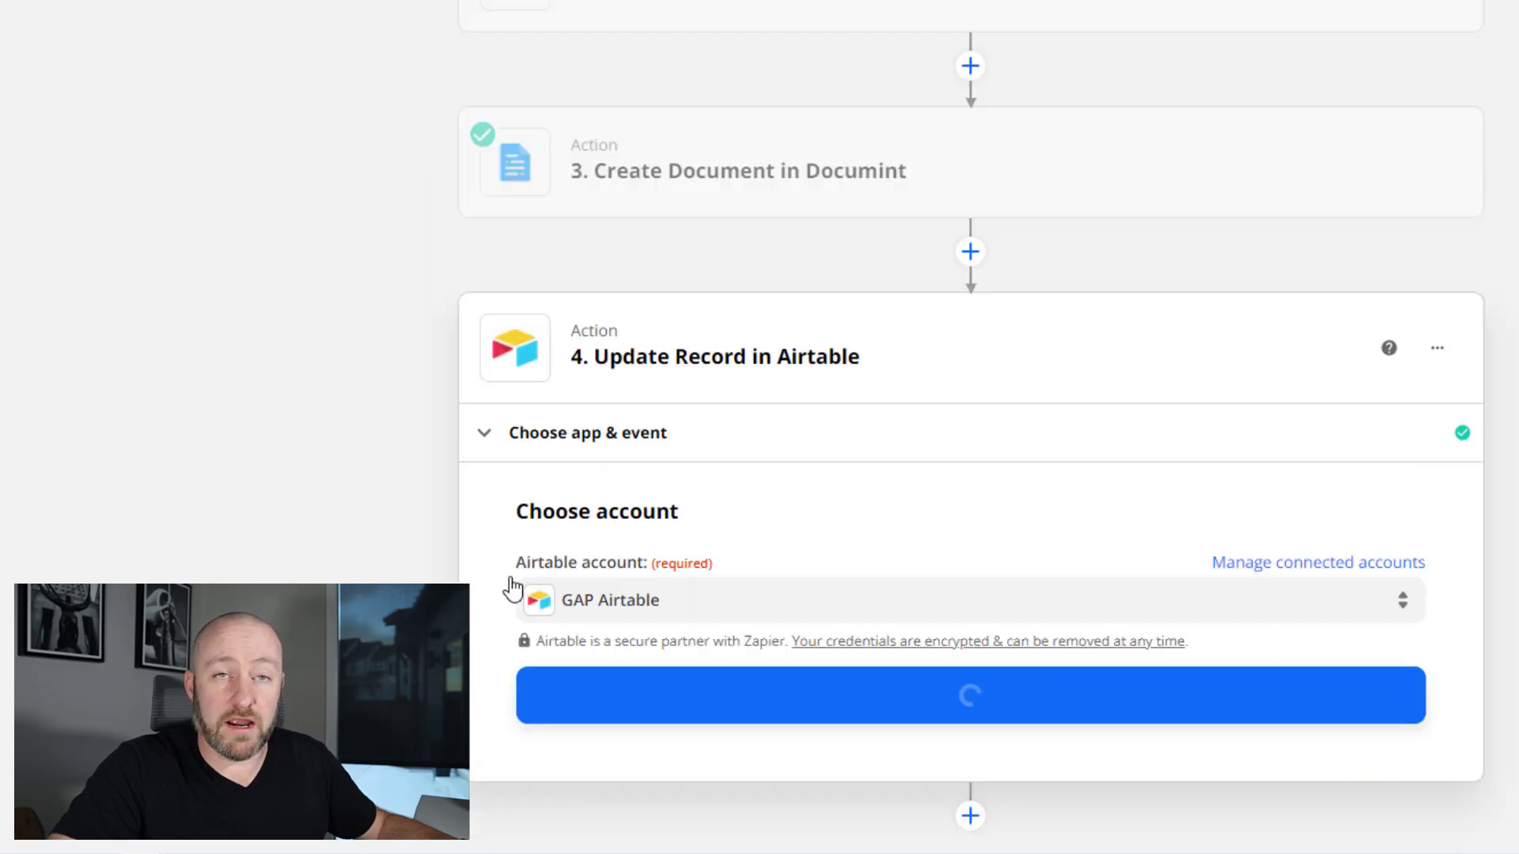
click(743, 702)
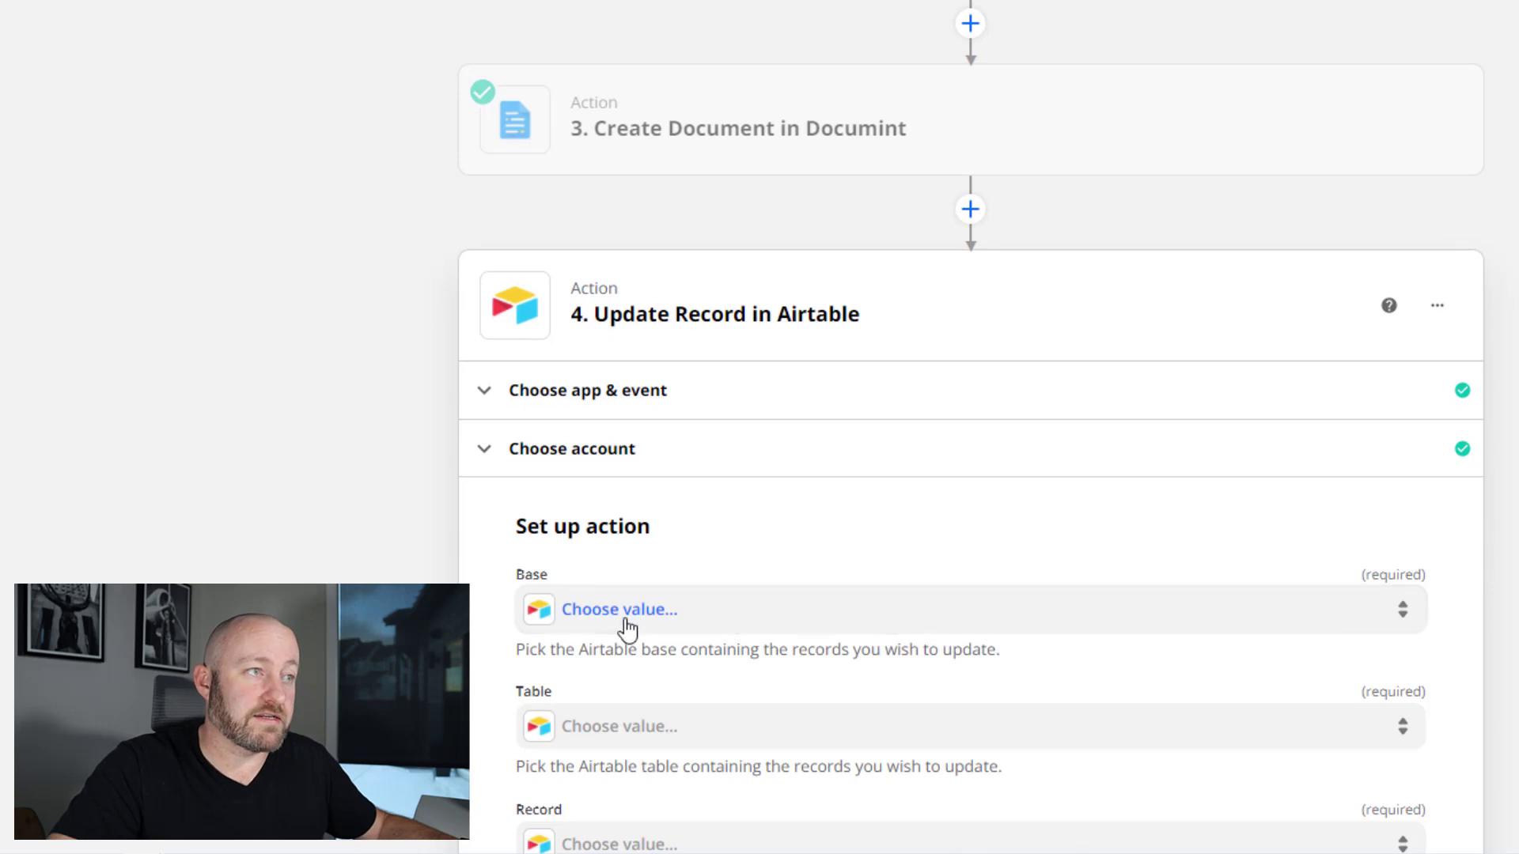
- Set the update step's Base to Simple Doc and Table to Table 1
click(663, 616)
text(simpl)
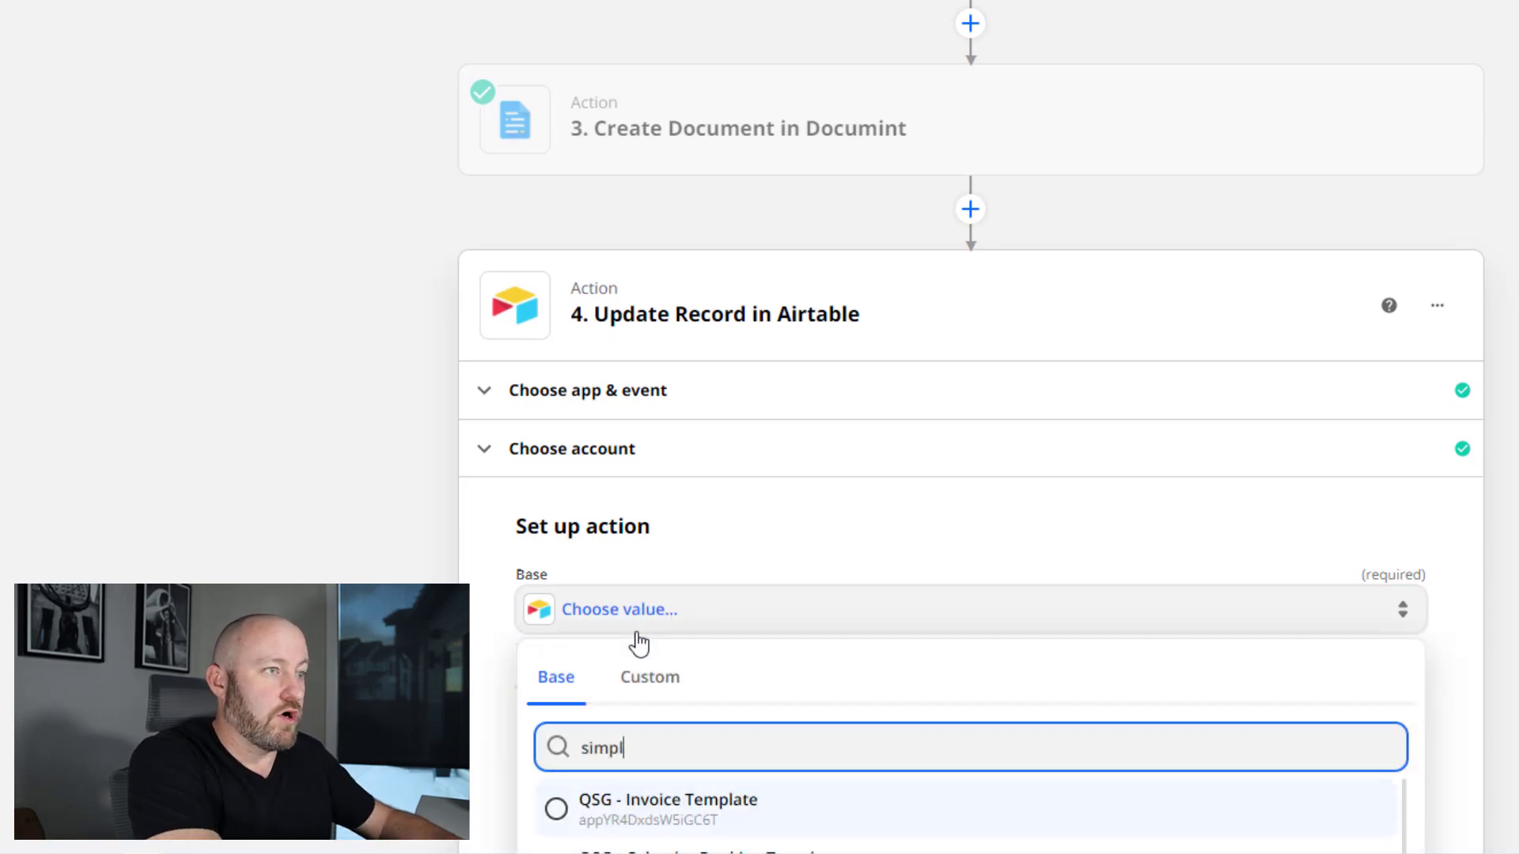
text(e d)
click(651, 814)
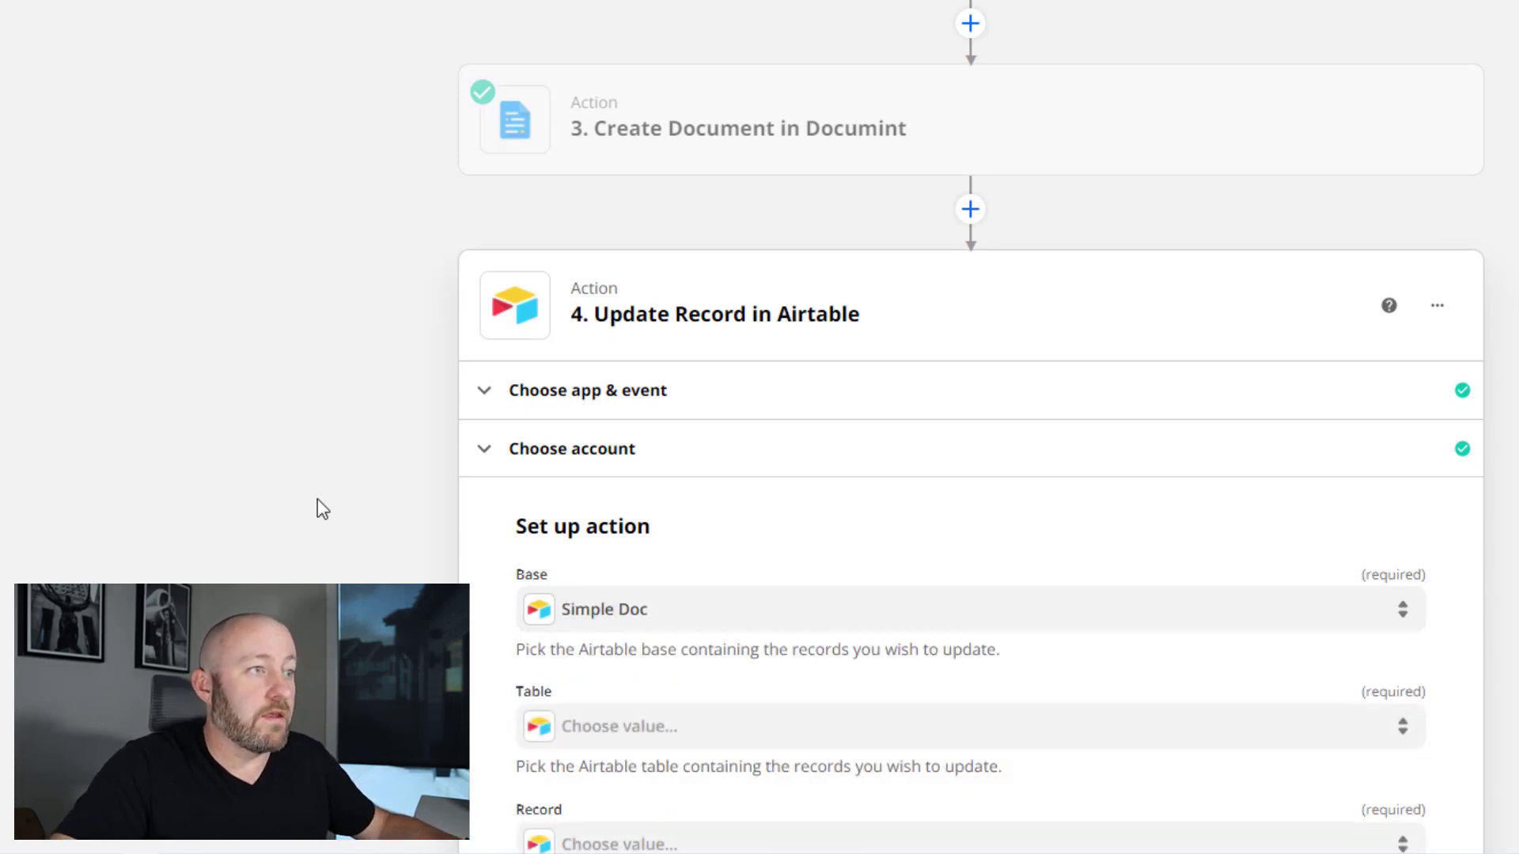
scroll(670, 442, down, 4)
click(661, 393)
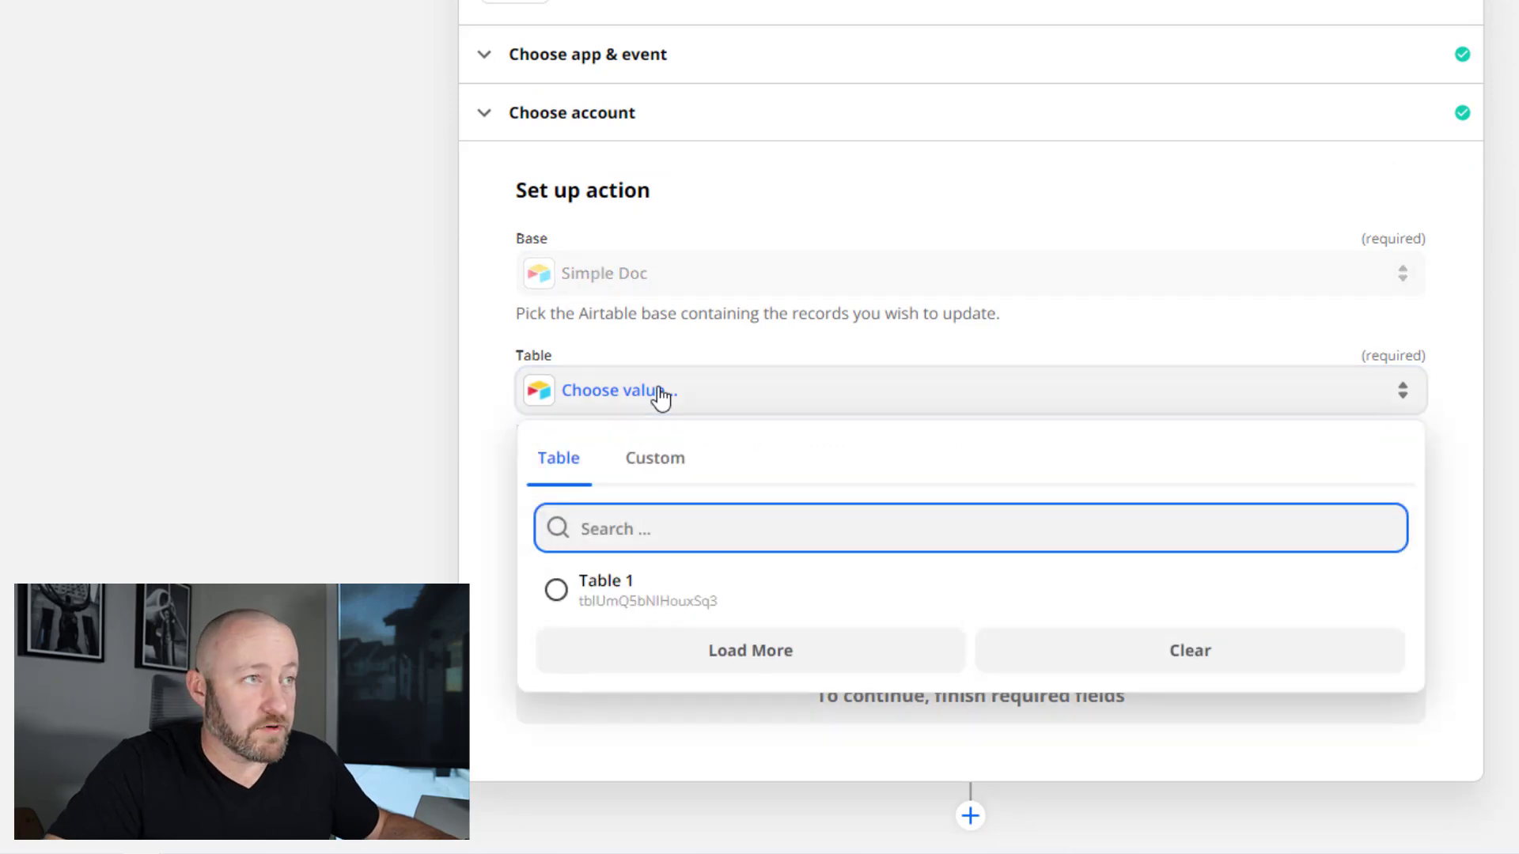
click(631, 601)
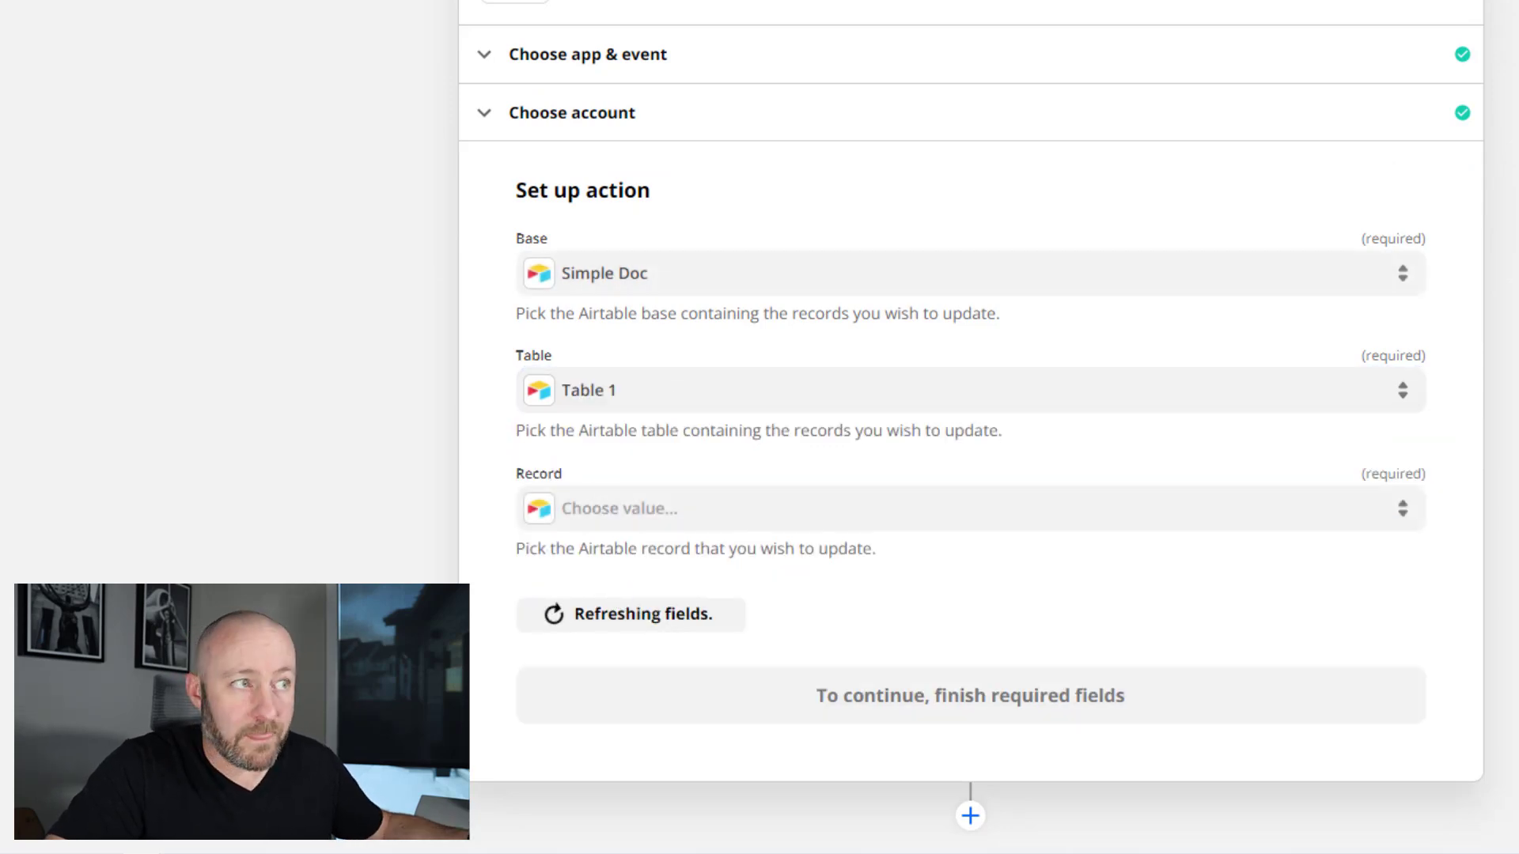
- Set the Record to update to the found record's ID from step 2
click(726, 522)
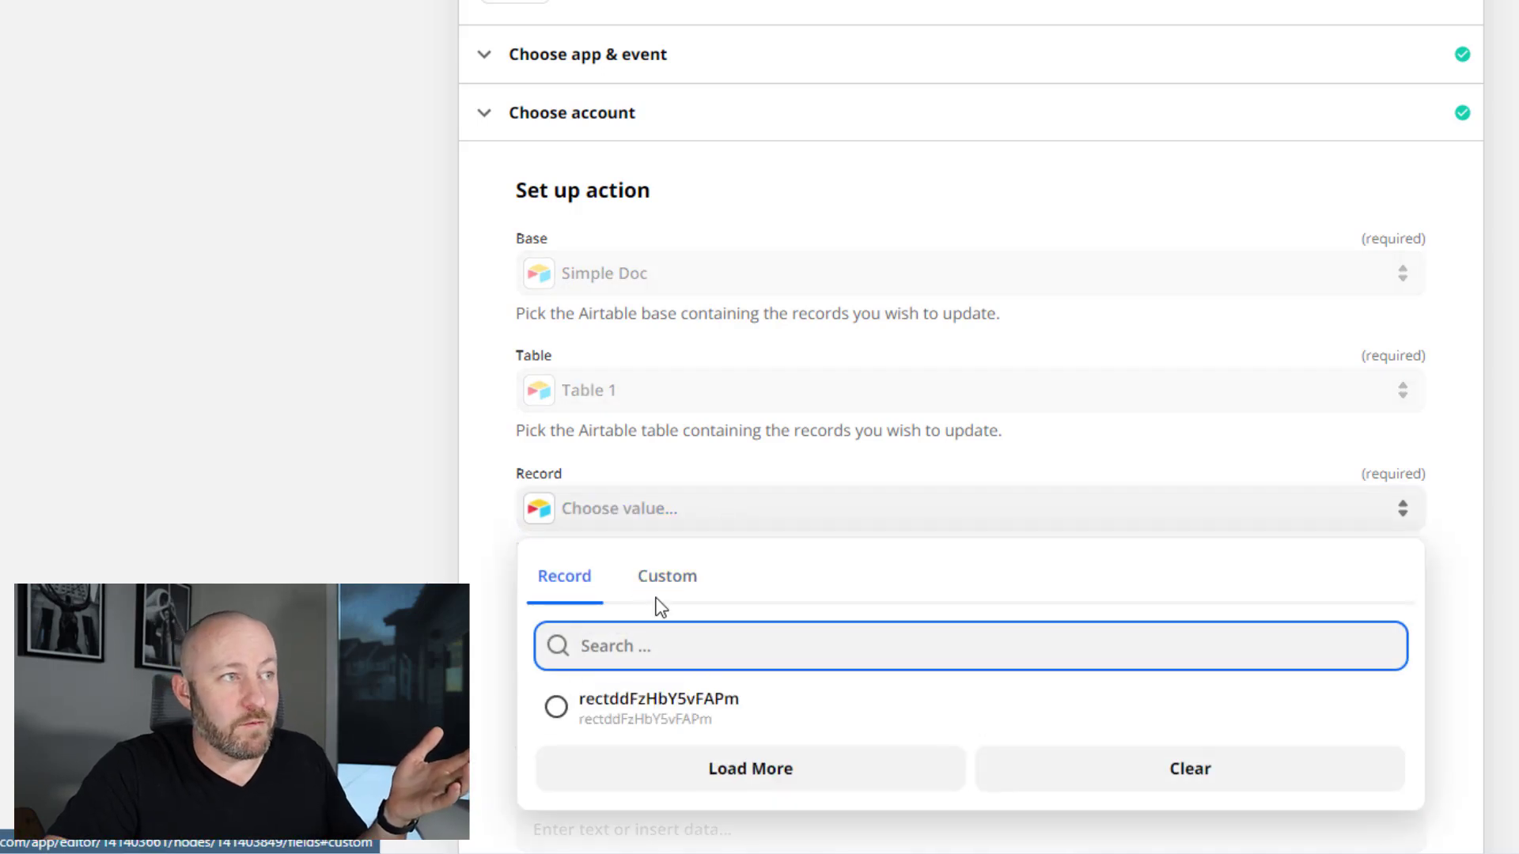
click(661, 591)
click(663, 759)
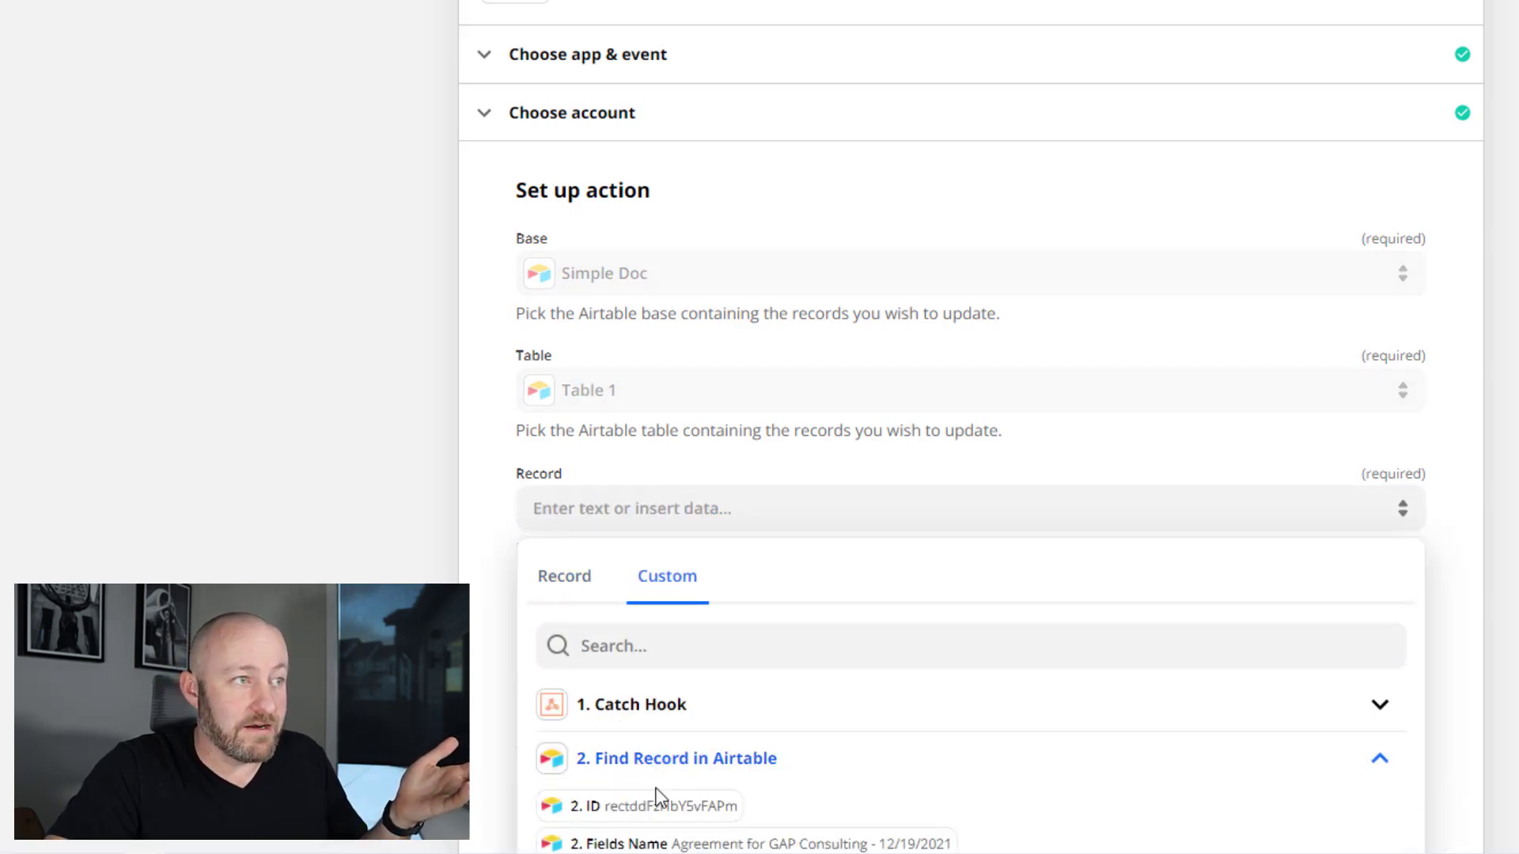
click(654, 813)
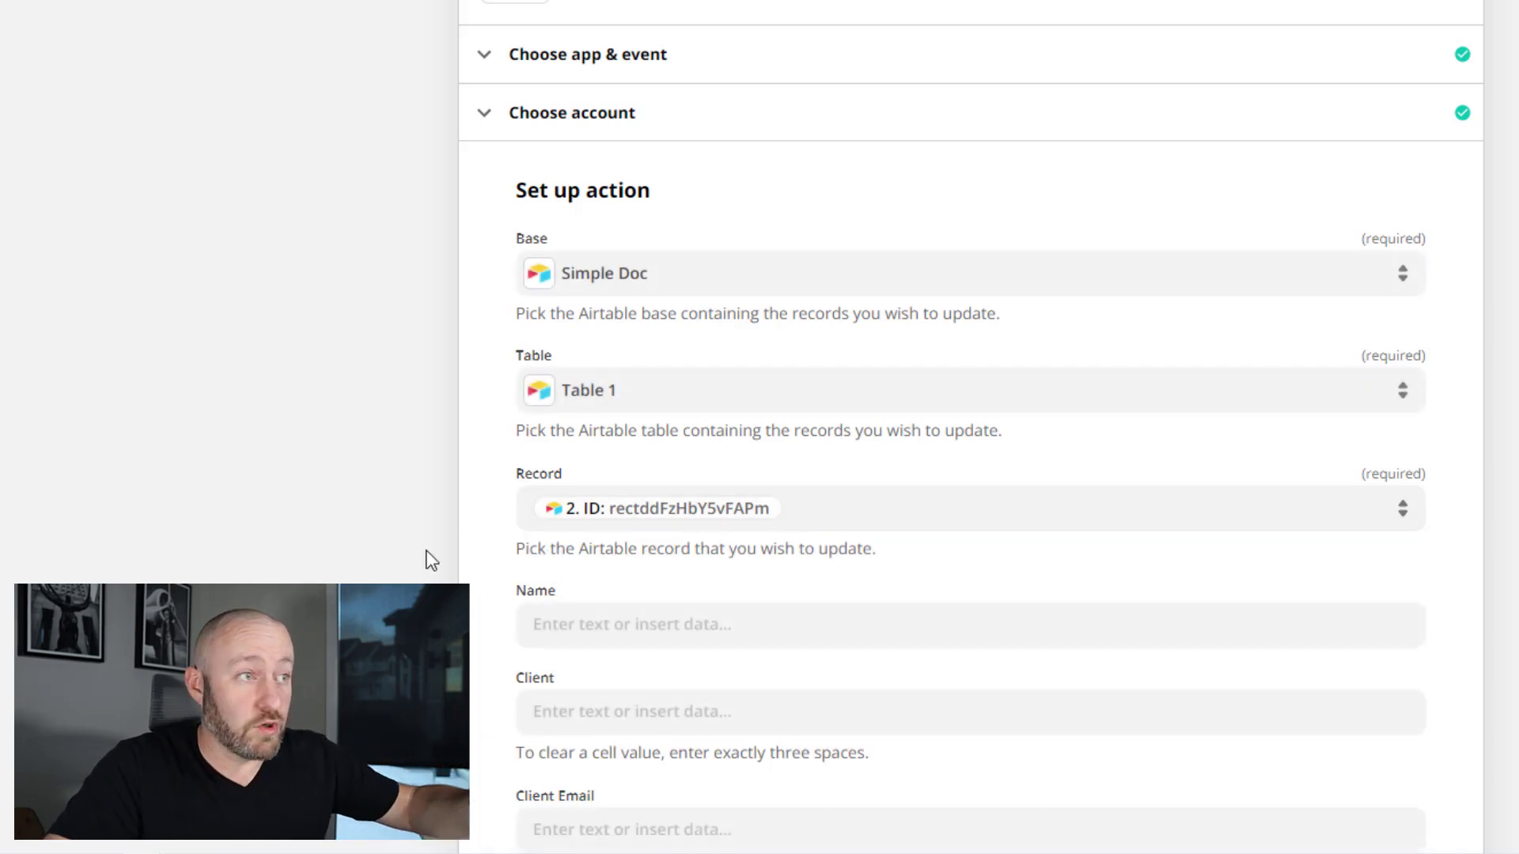
- Map the Document field to Documint's Document Url from step 3
scroll(431, 559, down, 9)
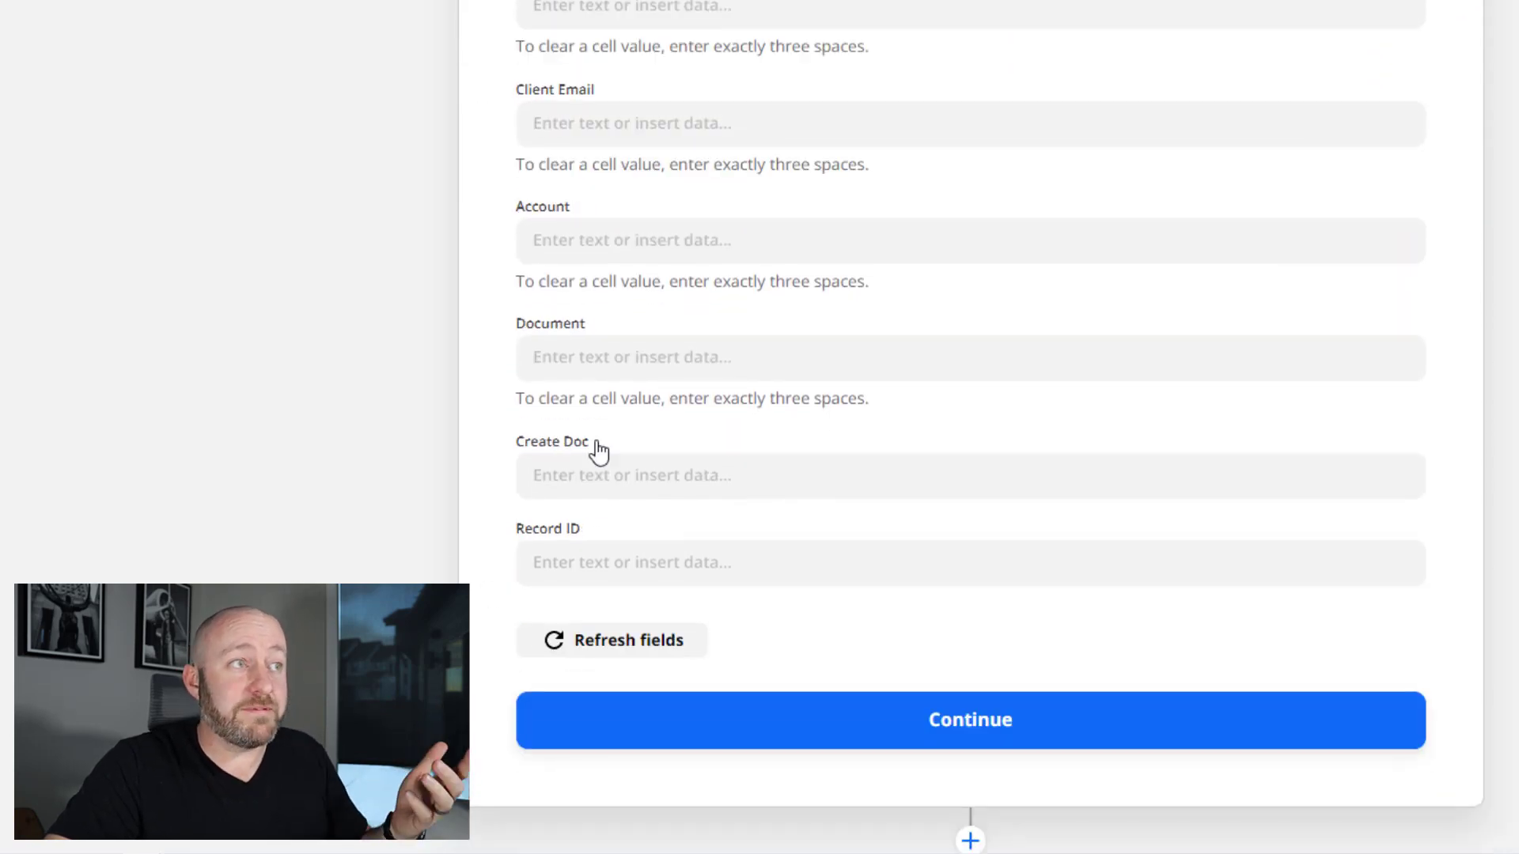
click(594, 361)
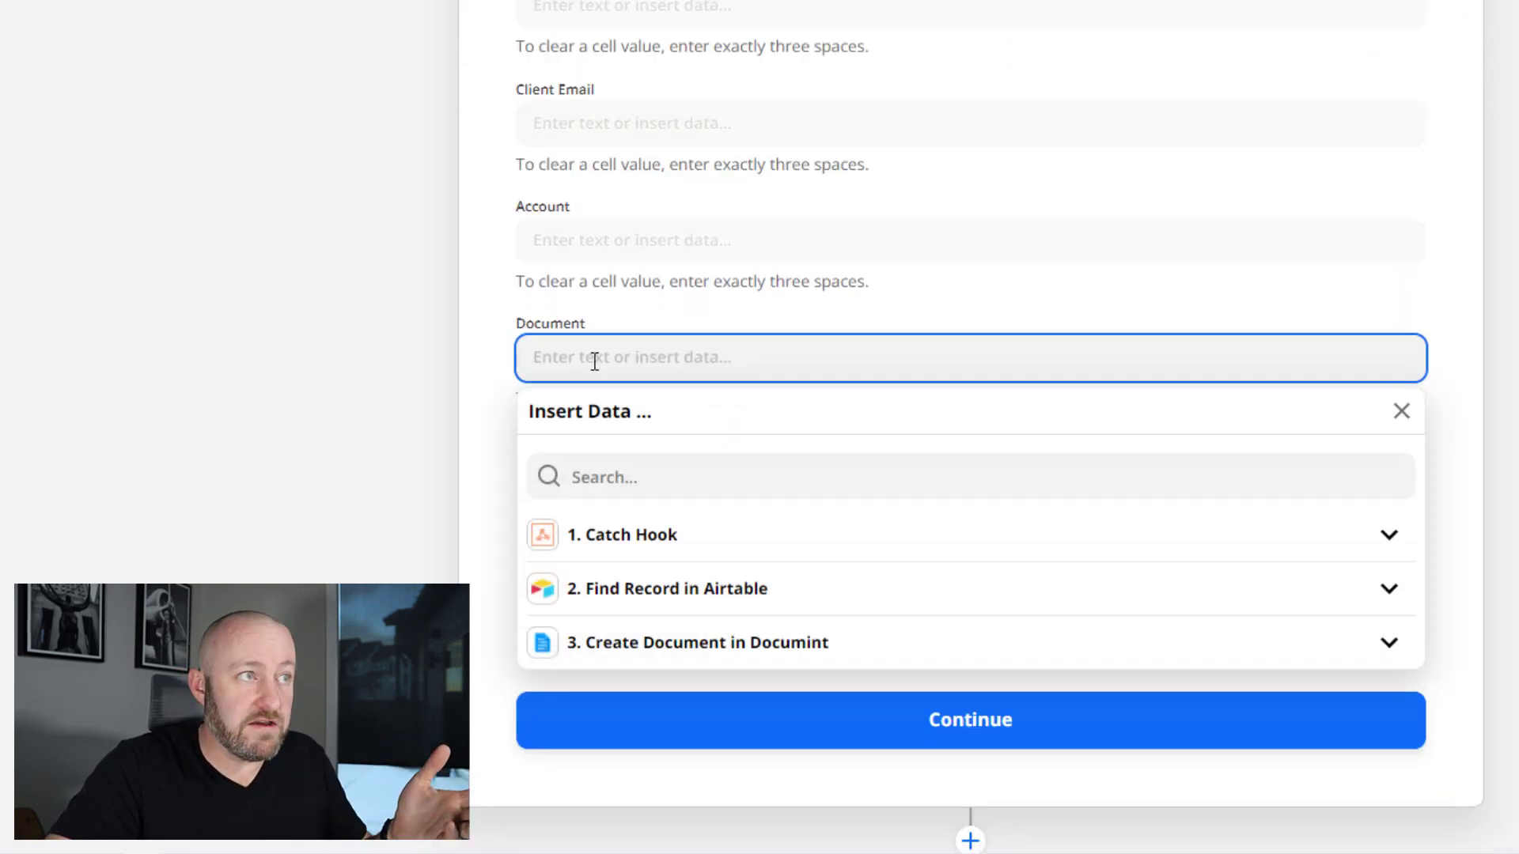
click(741, 641)
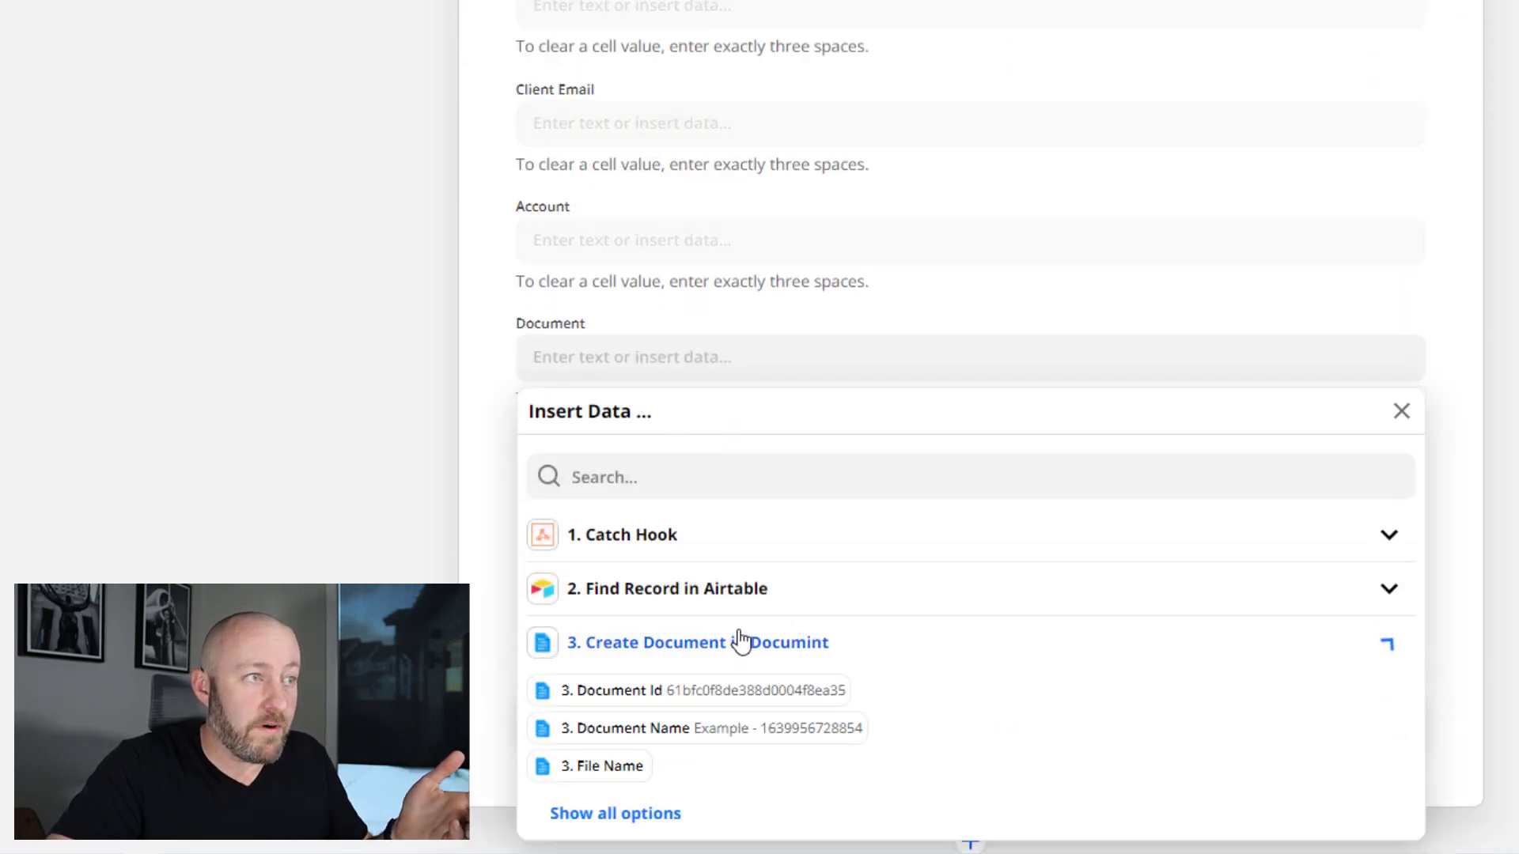
click(695, 484)
text(url)
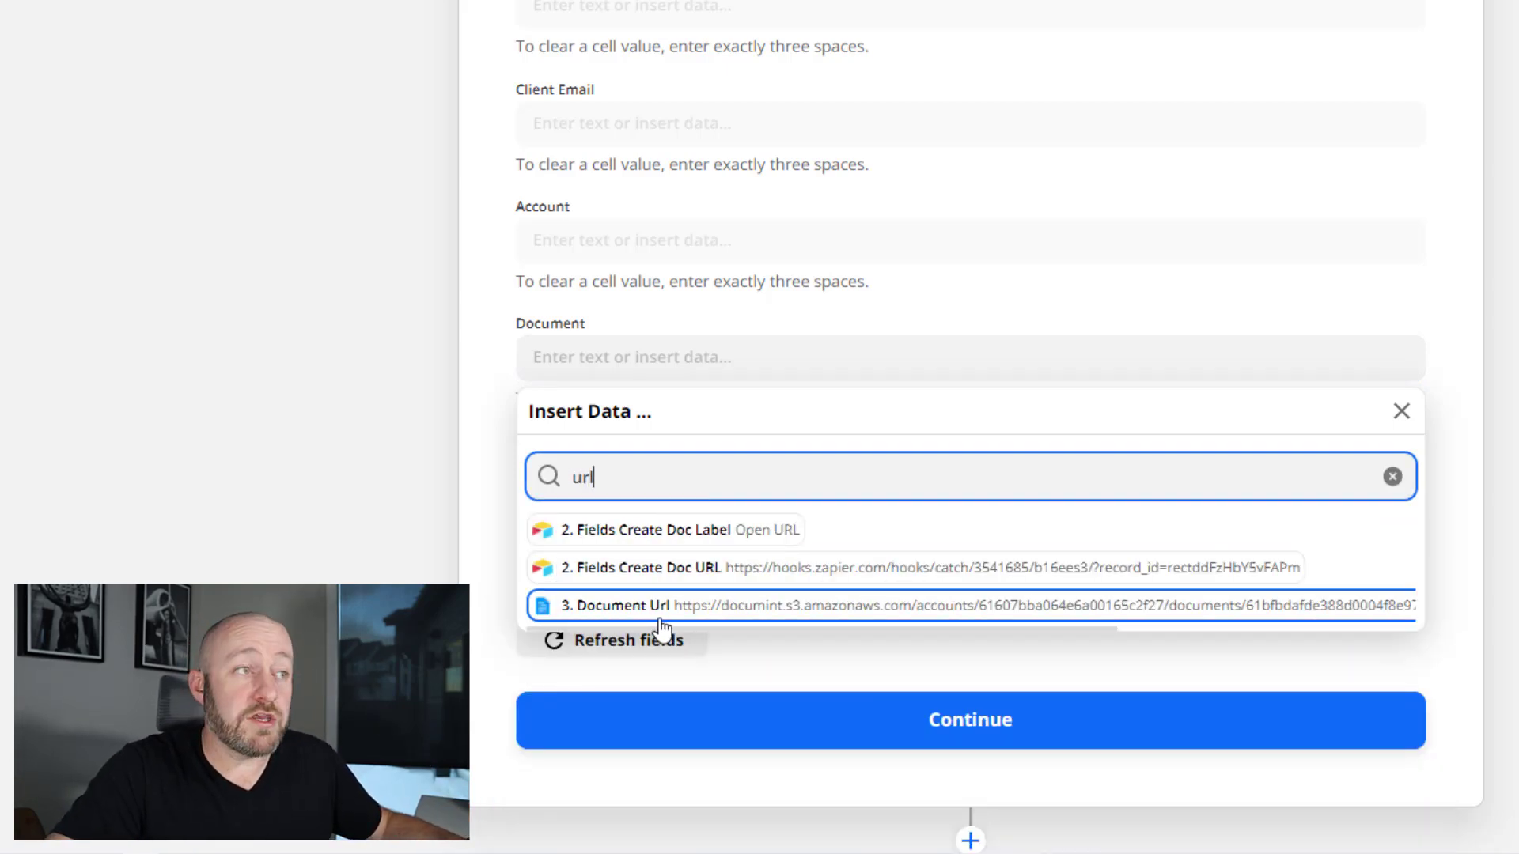
click(609, 614)
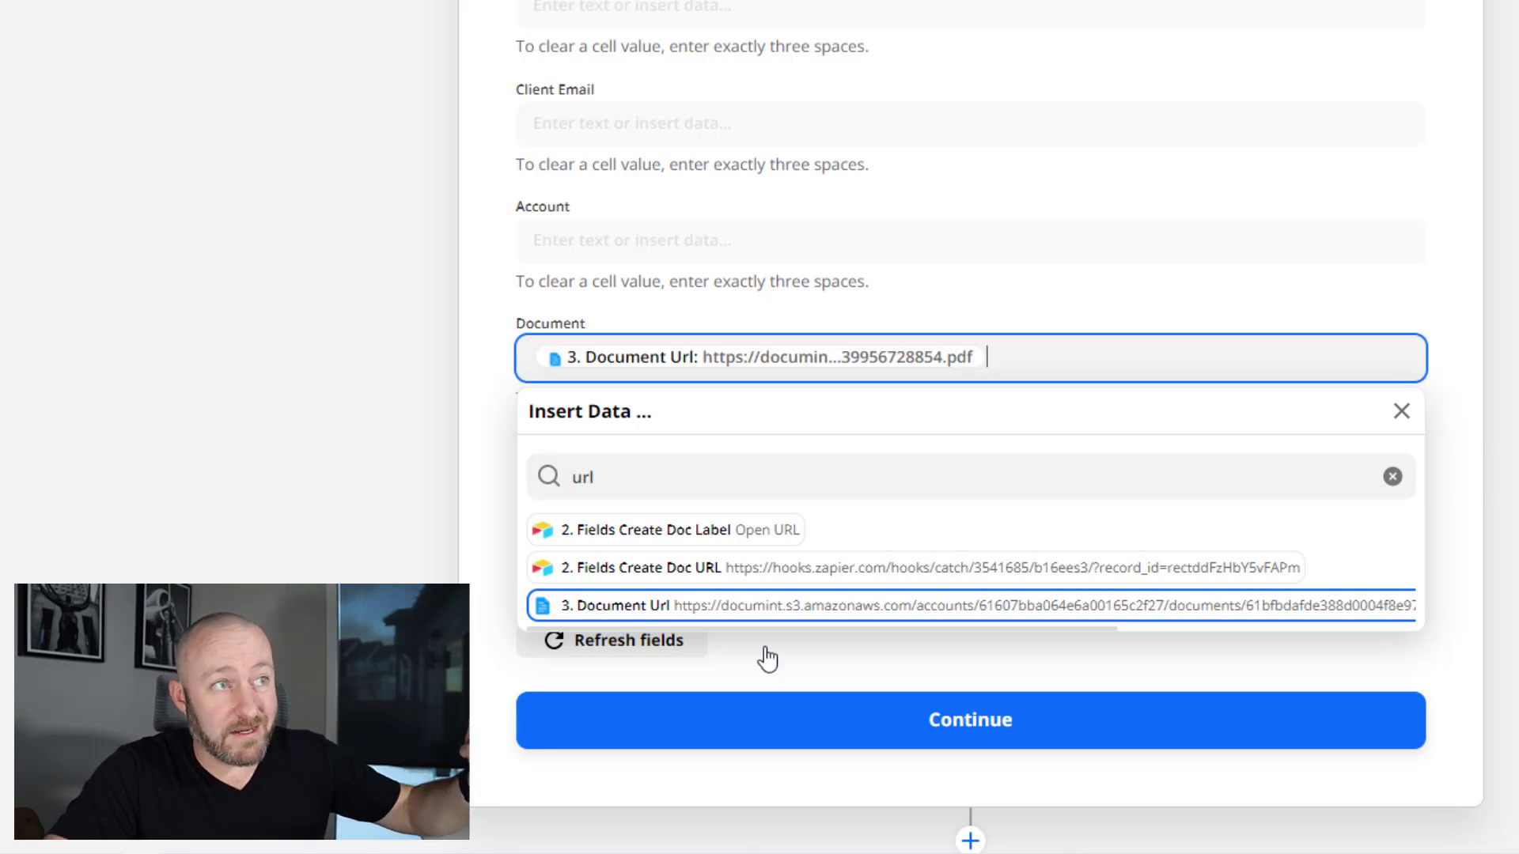
- Test the Update Record step and check the record's Document cell in Airtable
click(1081, 722)
scroll(613, 654, down, 8)
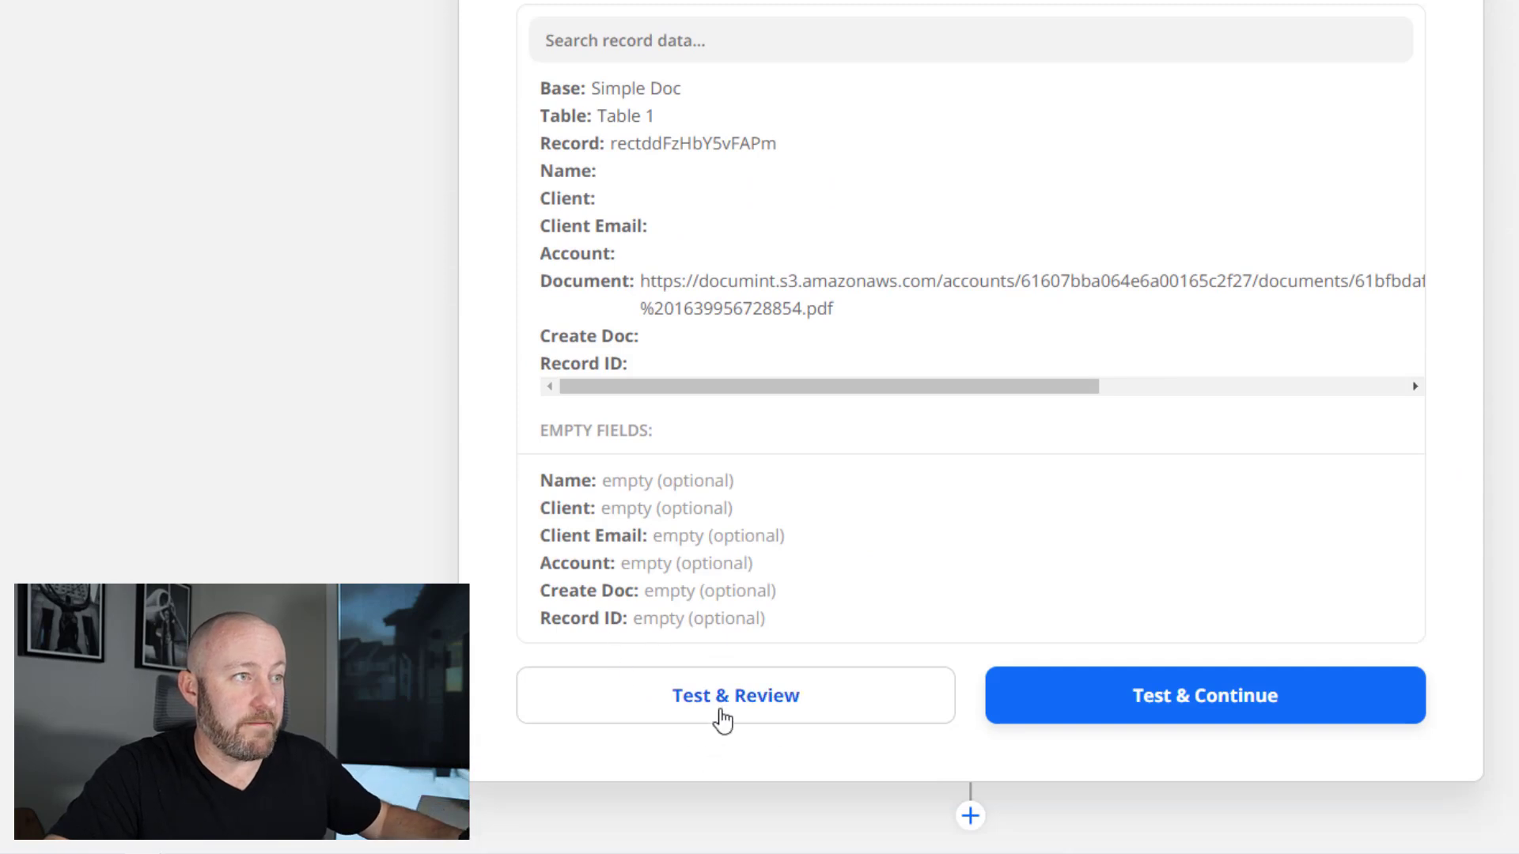
click(722, 718)
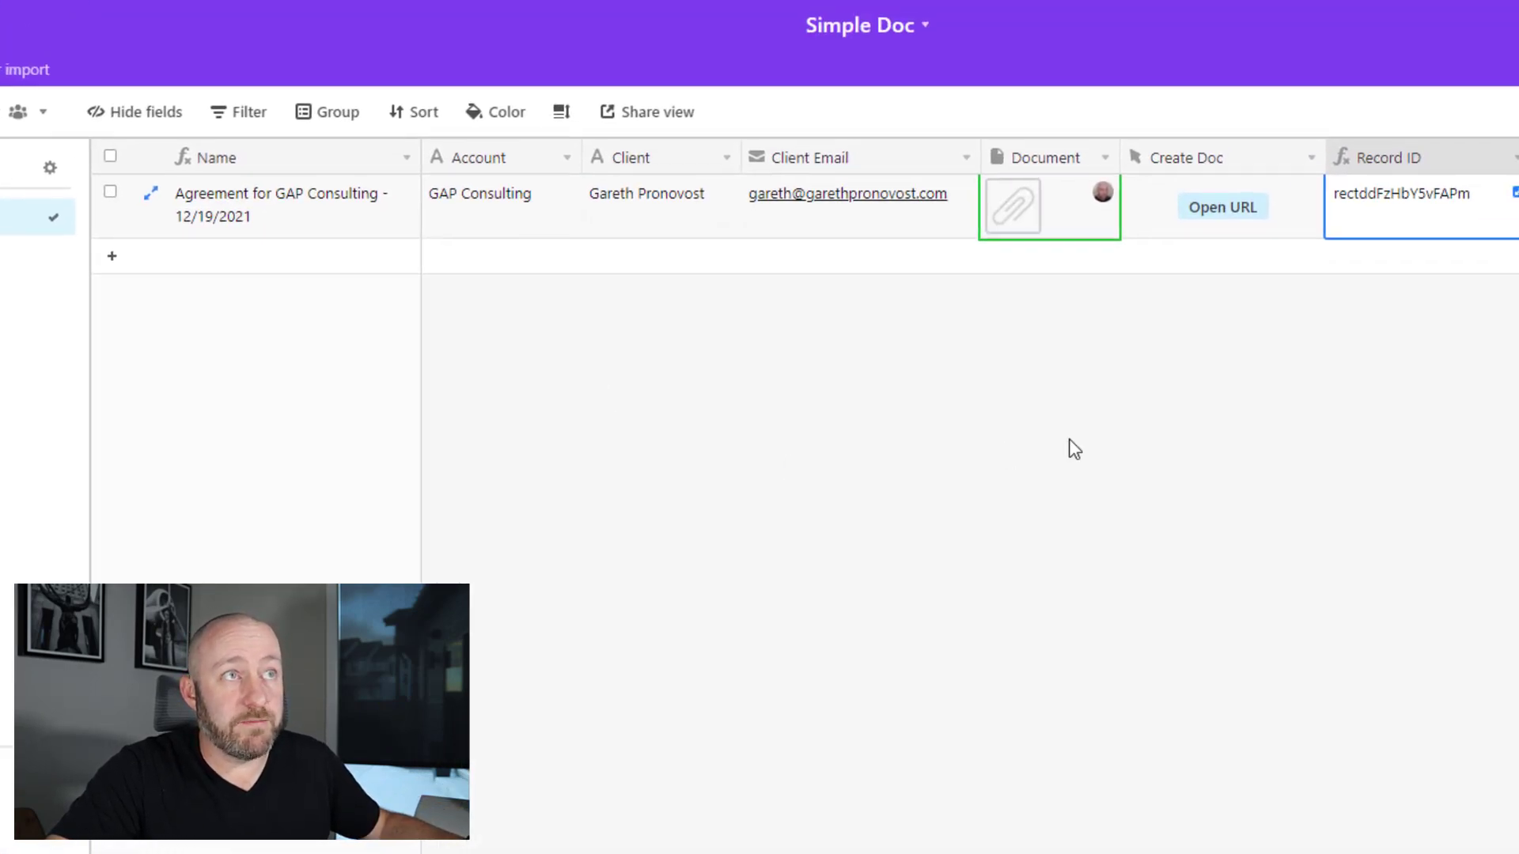
click(1074, 449)
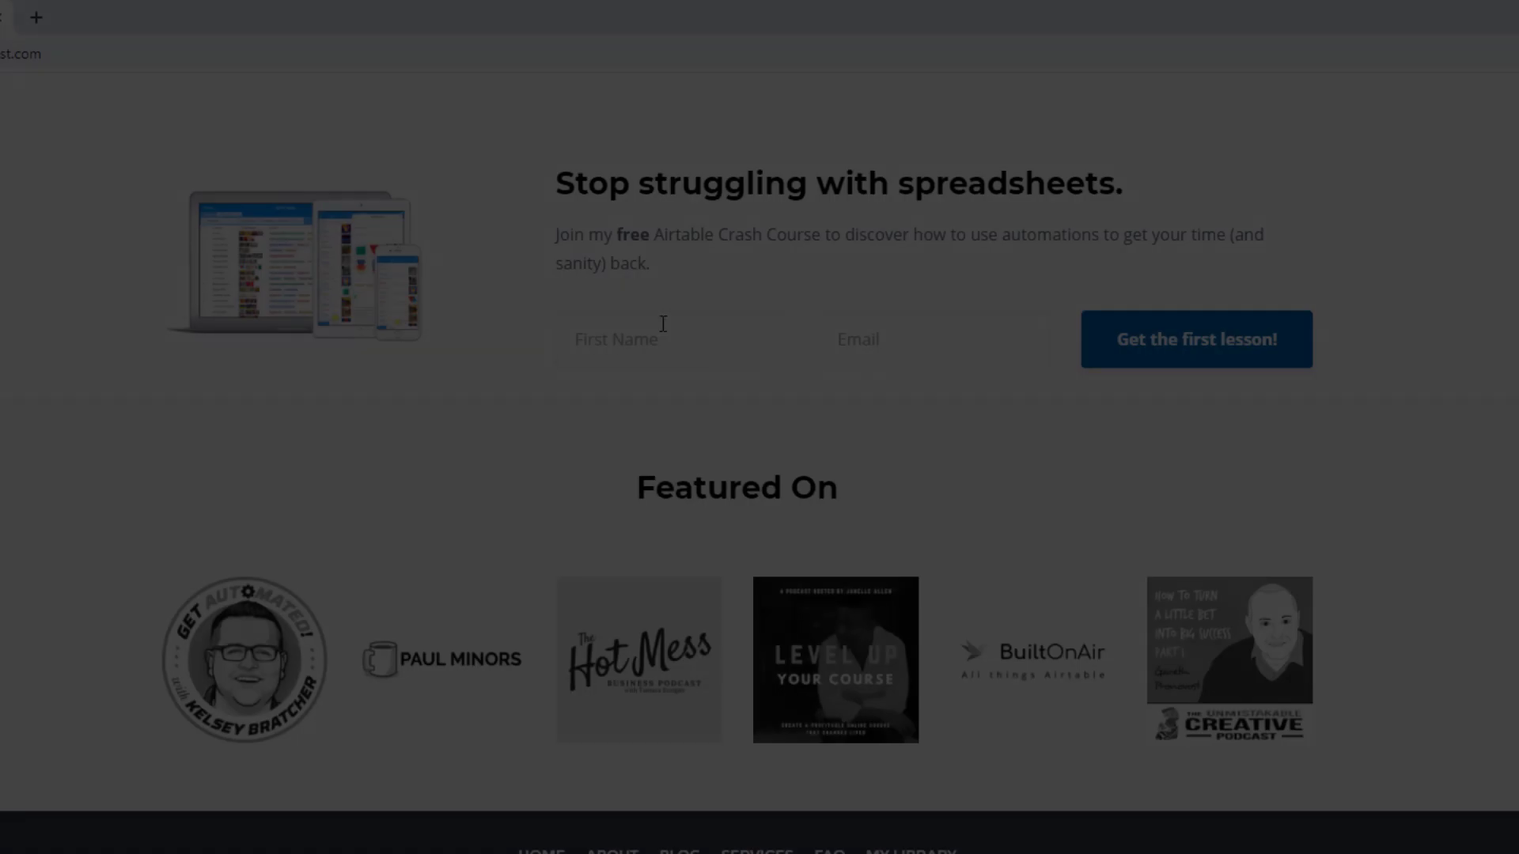
- Fill the crash course signup form with a first name and the suggested email address
click(662, 338)
text(Gareth)
key(Tab)
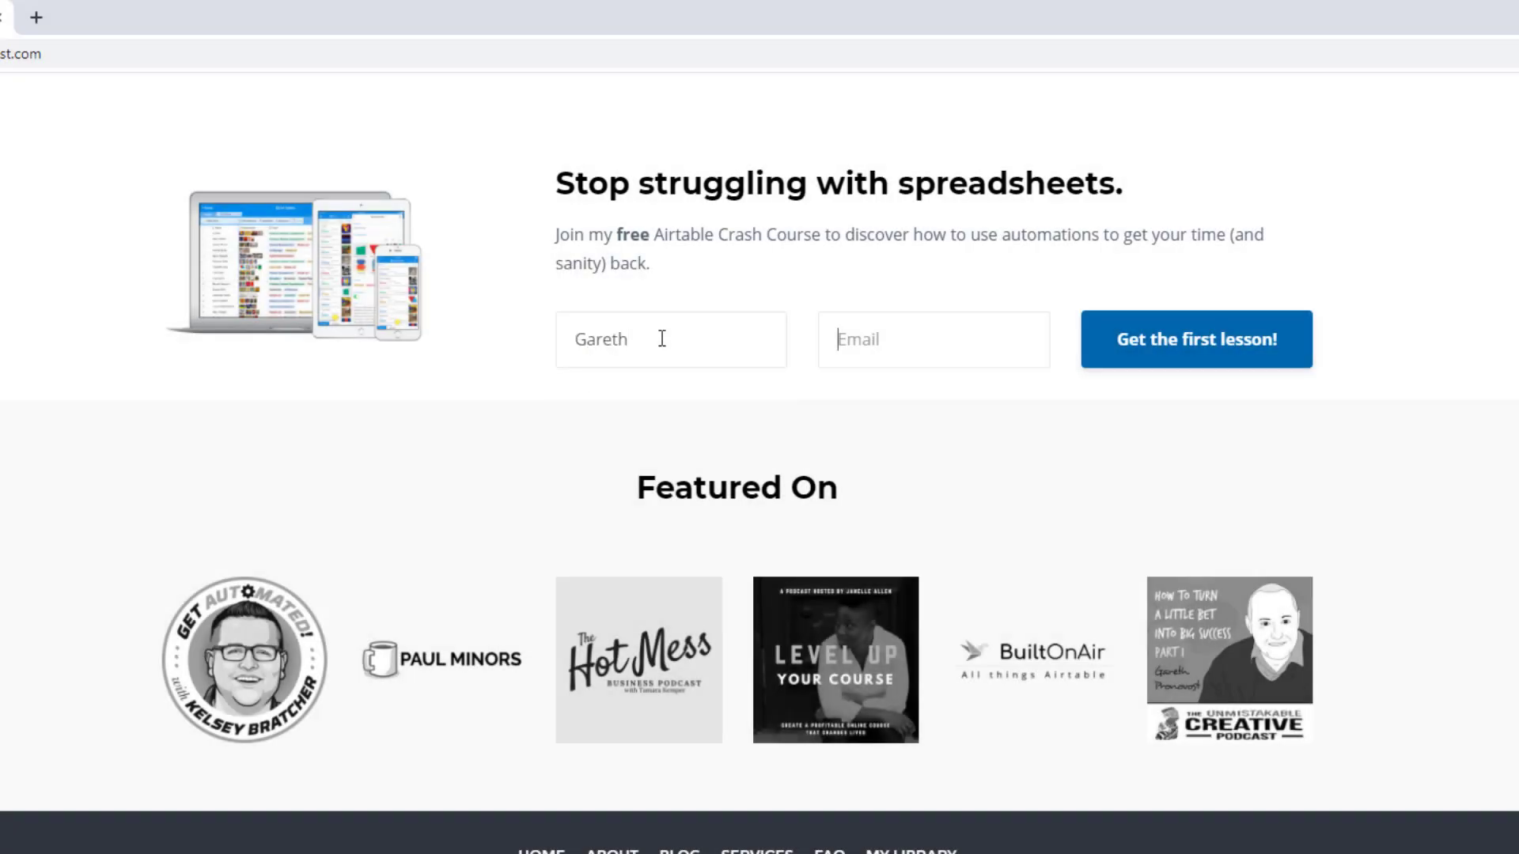
text(garet)
key(Down)
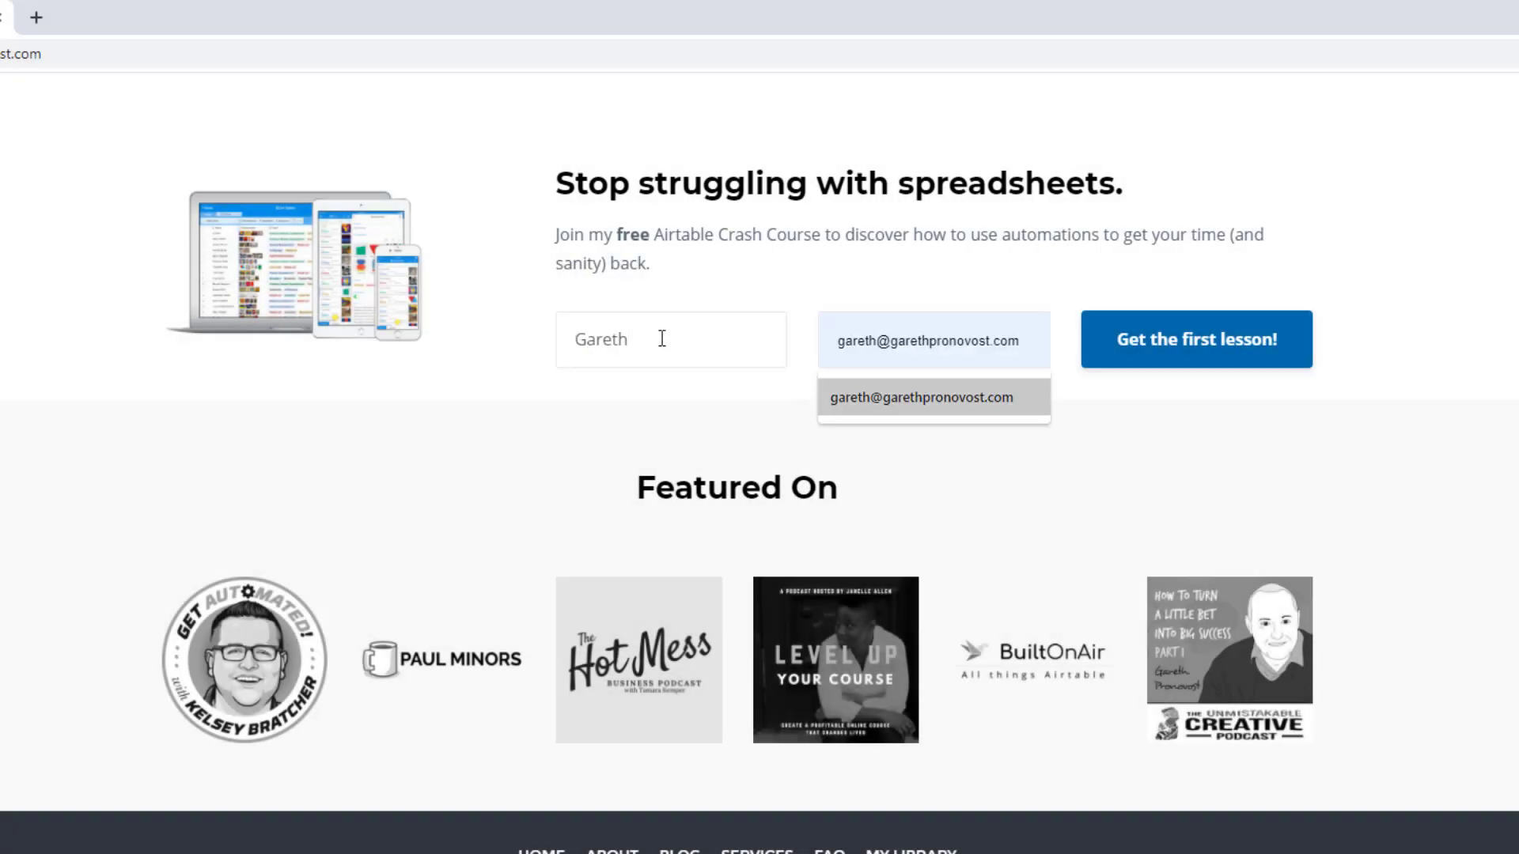
key(Return)
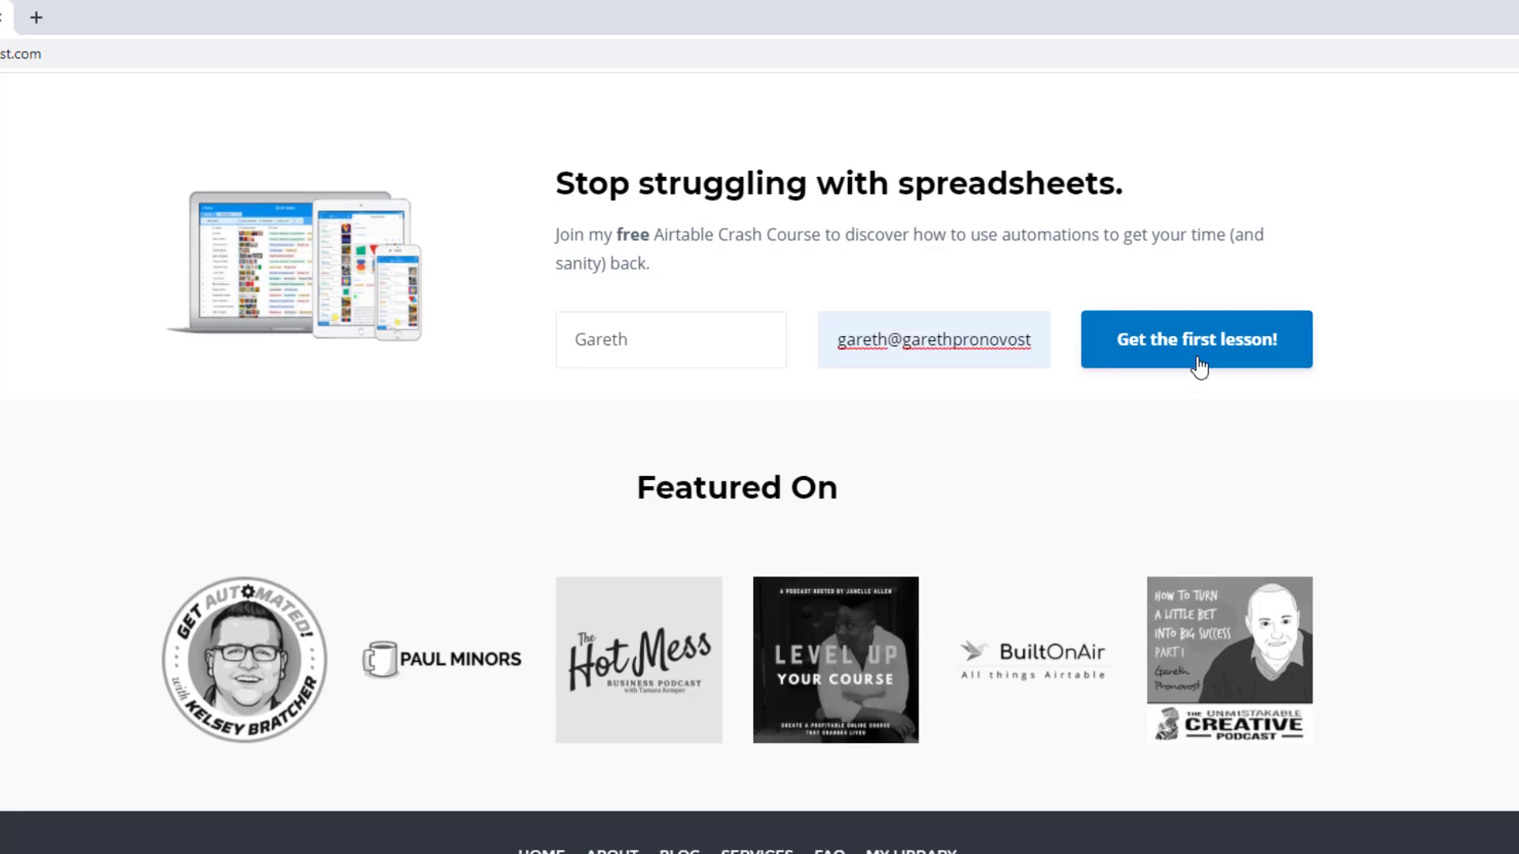
- Go to the Services page and scroll down to the three support option cards
scroll(1198, 366, up, 15)
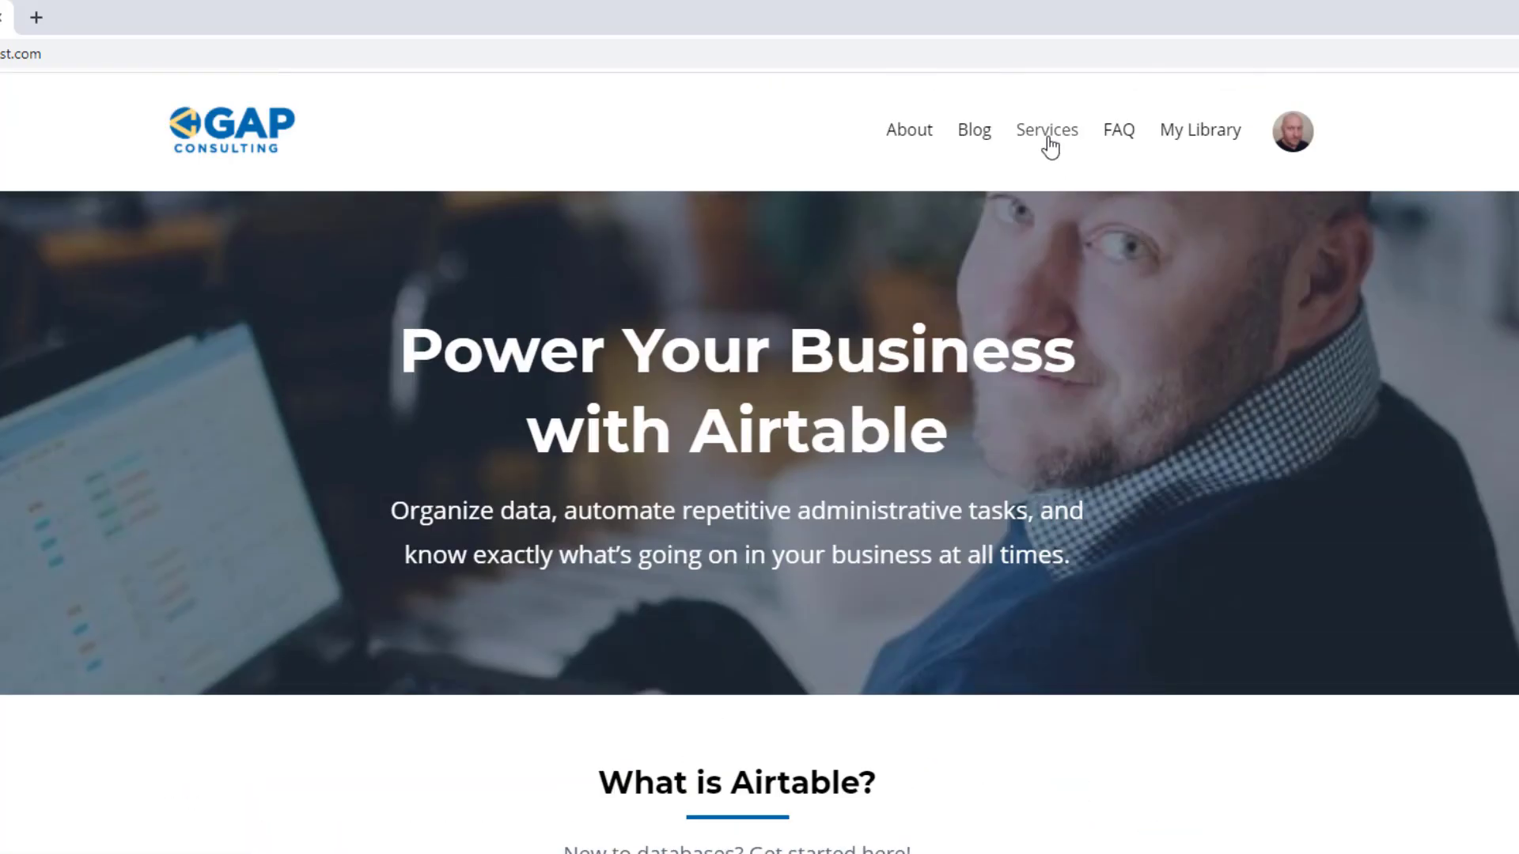
click(1048, 130)
scroll(559, 526, down, 10)
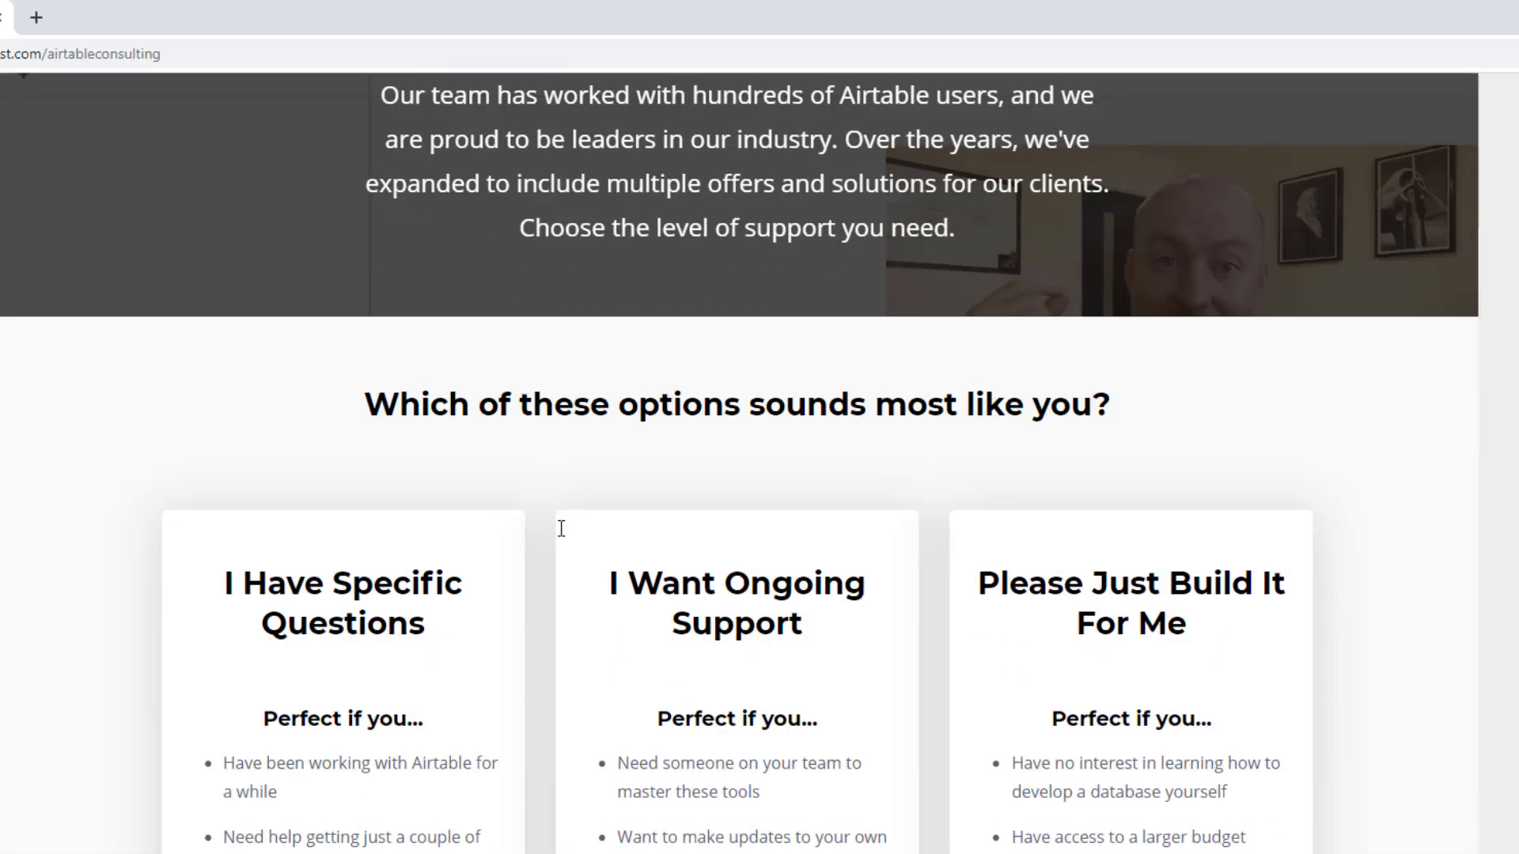